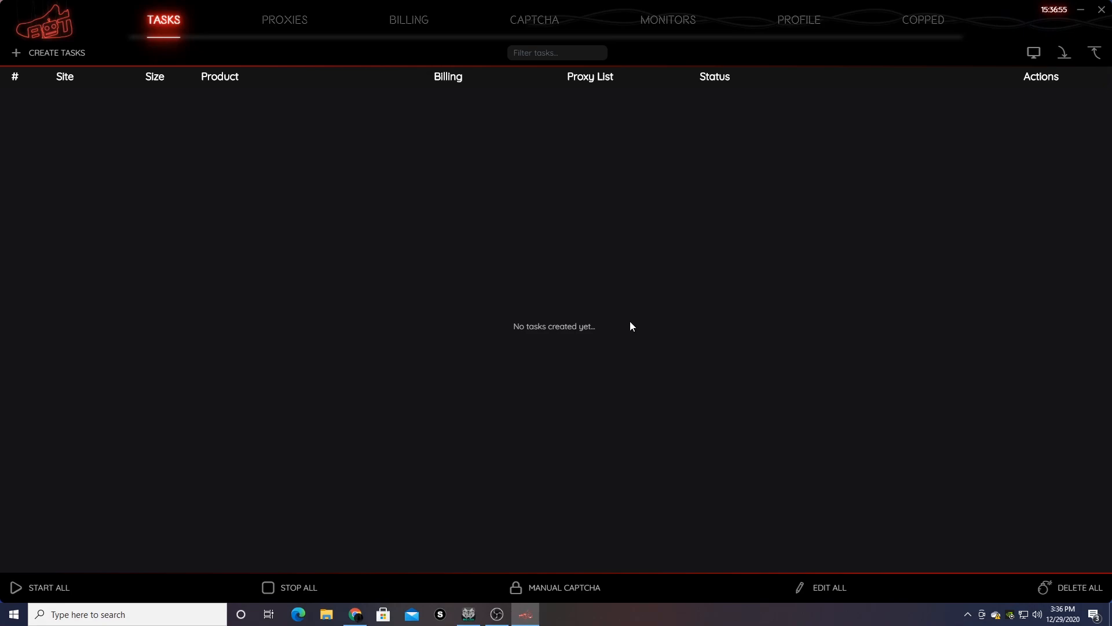
- Start a new billing profile and enter the shipping first and last name
{"action": "left_click", "coordinate": [398, 23]}
{"action": "left_click", "coordinate": [41, 56]}
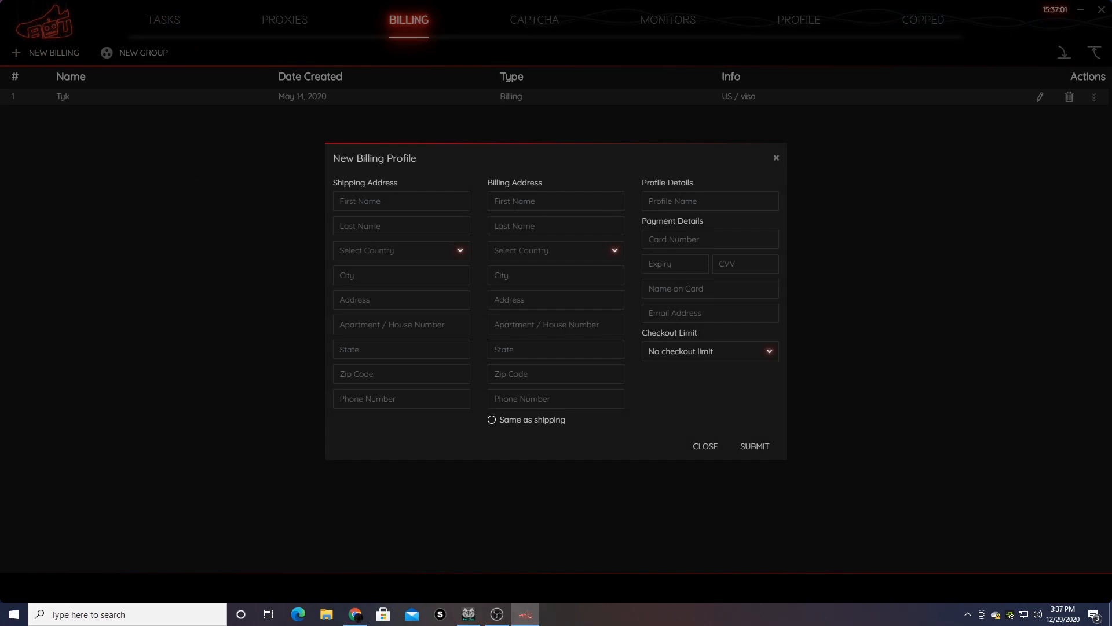
{"action": "left_click", "coordinate": [382, 202]}
{"action": "type", "text": "t"}
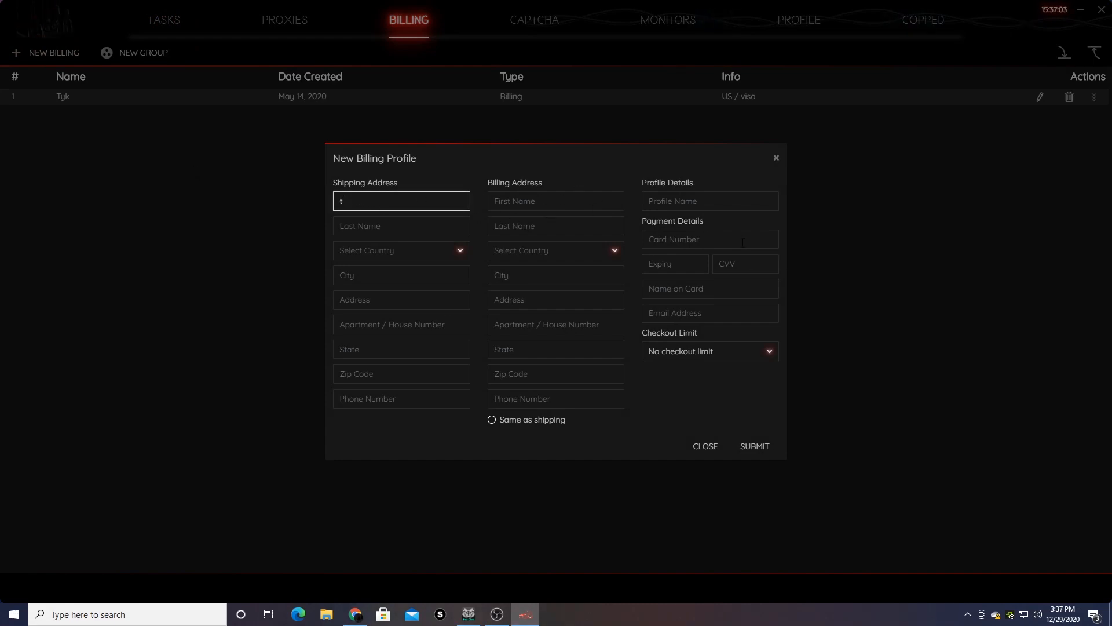
{"action": "type", "text": "est"}
{"action": "key", "text": "Tab"}
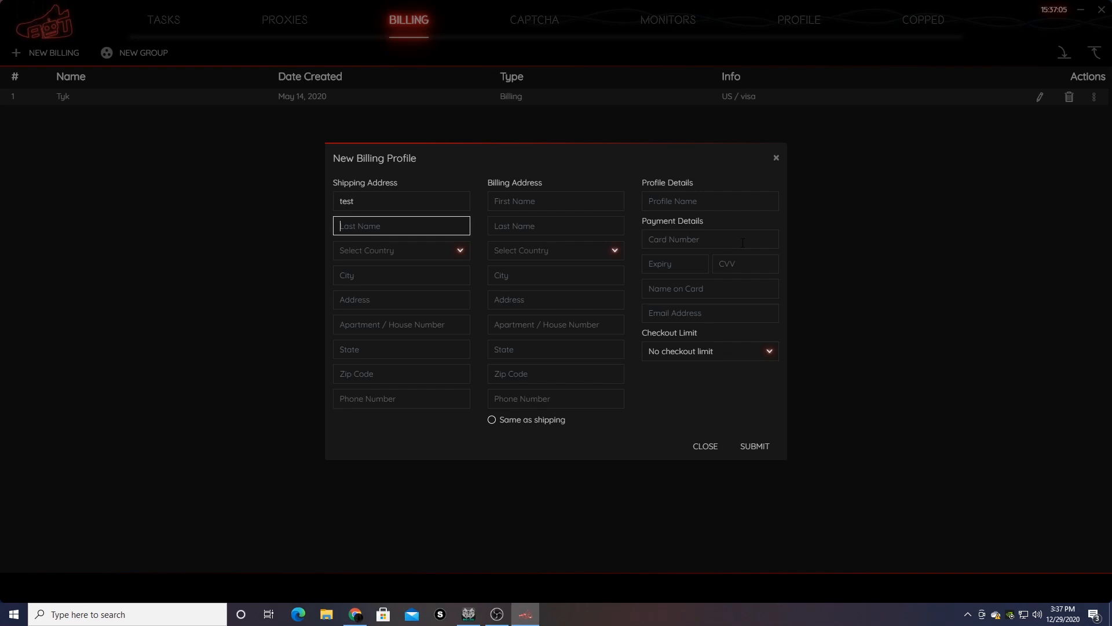
{"action": "type", "text": "lol"}
- Set the shipping country to United States and fill in city, street, state and zip code
{"action": "left_click", "coordinate": [405, 255]}
{"action": "left_click", "coordinate": [398, 272]}
{"action": "left_click", "coordinate": [396, 275]}
{"action": "type", "text": "ha"}
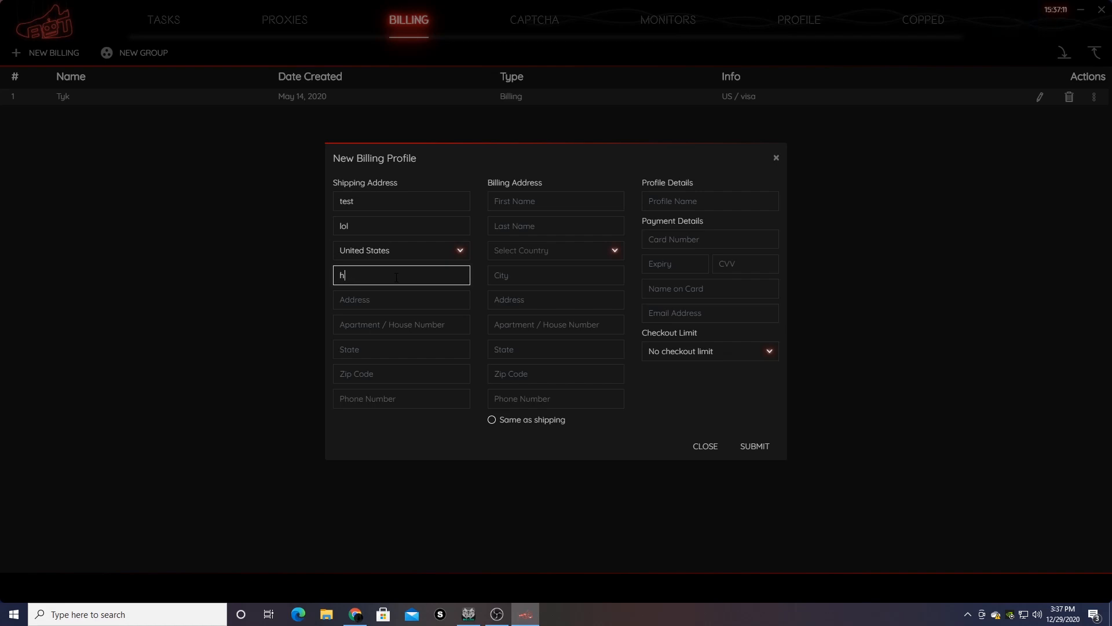
{"action": "left_click", "coordinate": [390, 294]}
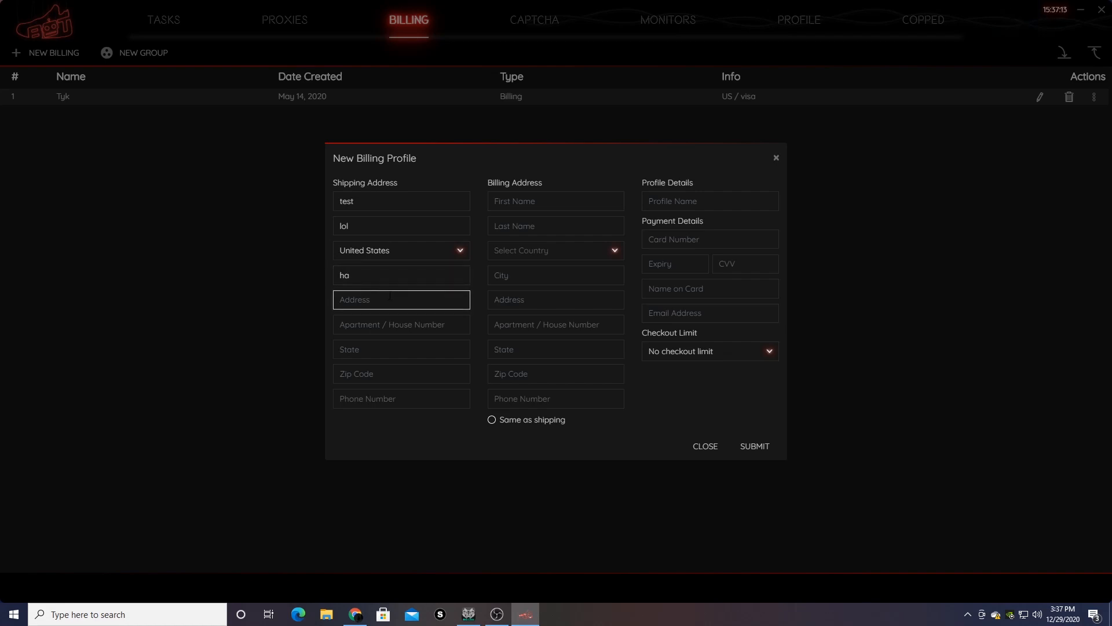
{"action": "type", "text": "haga lol road"}
{"action": "left_click", "coordinate": [379, 352]}
{"action": "type", "text": "jupiter"}
{"action": "key", "text": "Tab"}
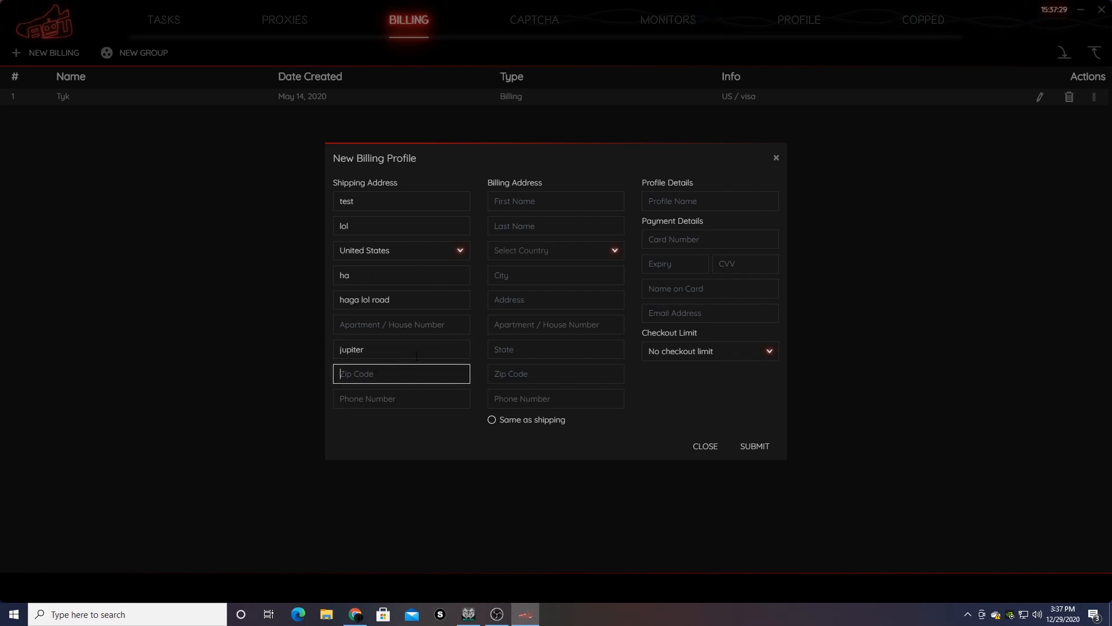
{"action": "type", "text": "00000"}
{"action": "left_click_drag", "start_coordinate": [380, 374], "coordinate": [300, 386]}
- Add the shipping phone number and copy the shipping address as the billing address
{"action": "left_click", "coordinate": [411, 396]}
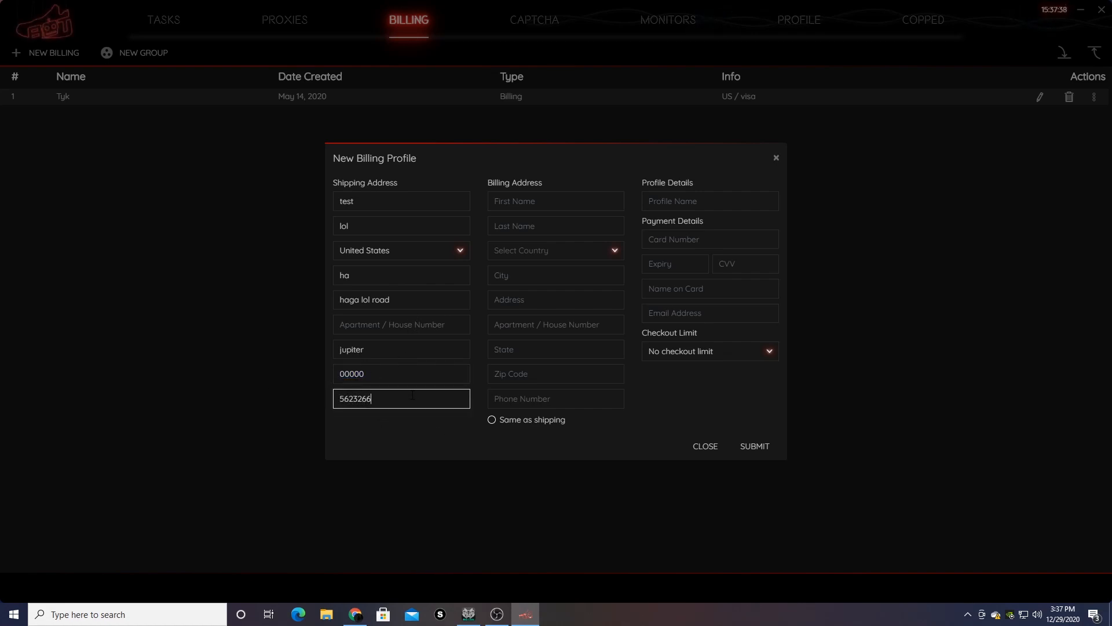
{"action": "left_click", "coordinate": [491, 420]}
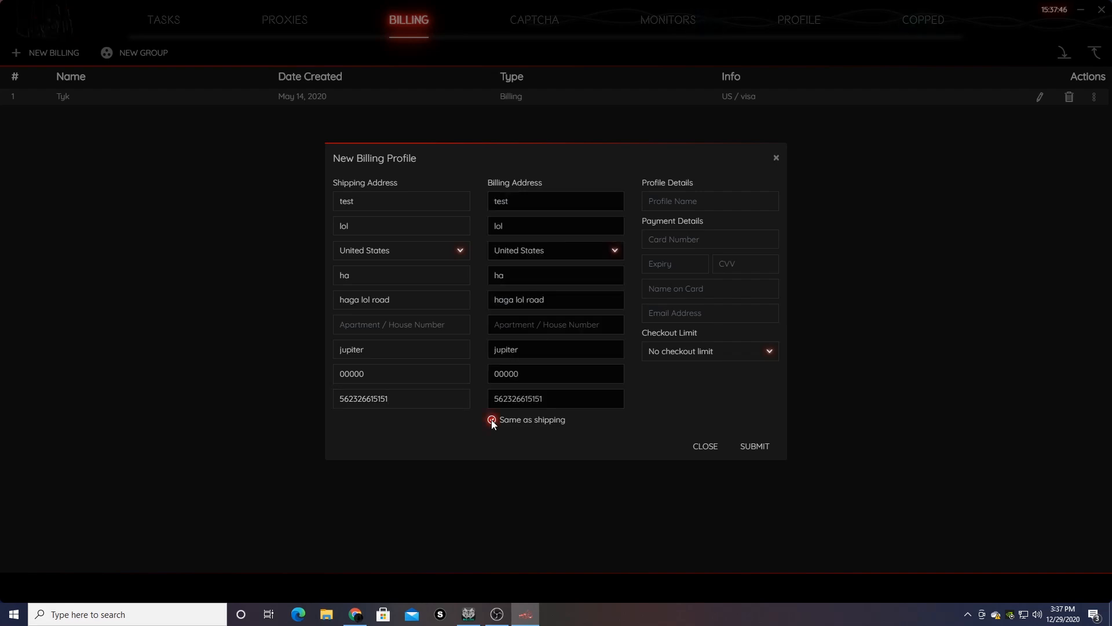
- Name the profile 'lol' and enter the card number, expiry date, CVV and name on card
{"action": "left_click", "coordinate": [721, 203]}
{"action": "type", "text": "lol"}
{"action": "left_click", "coordinate": [706, 236]}
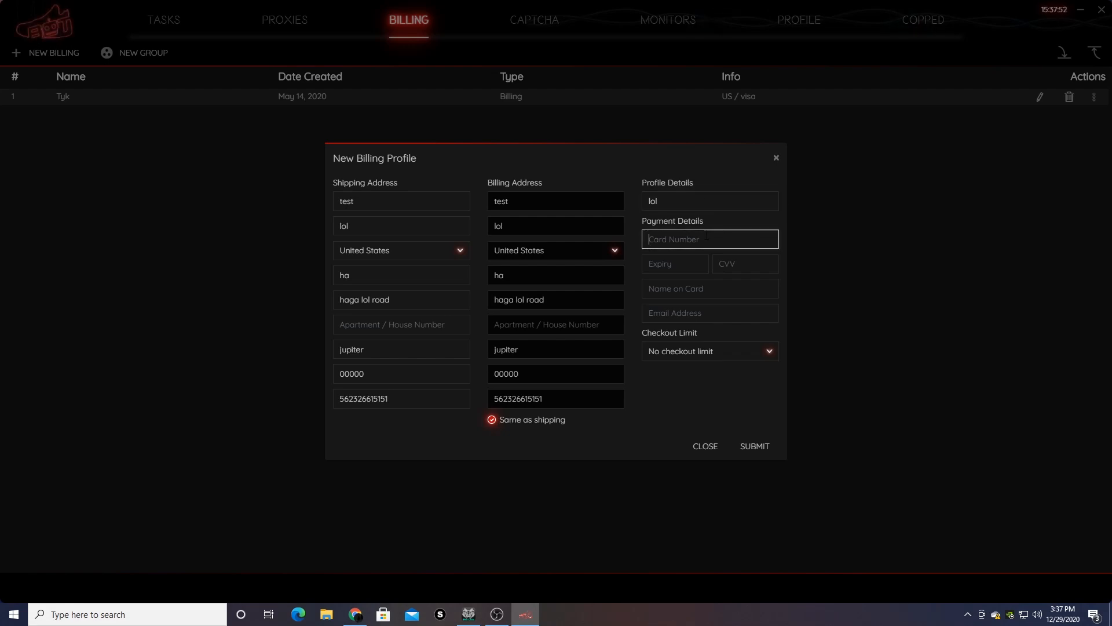
{"action": "type", "text": "5555 5555 5555 5555"}
{"action": "key", "text": "Tab"}
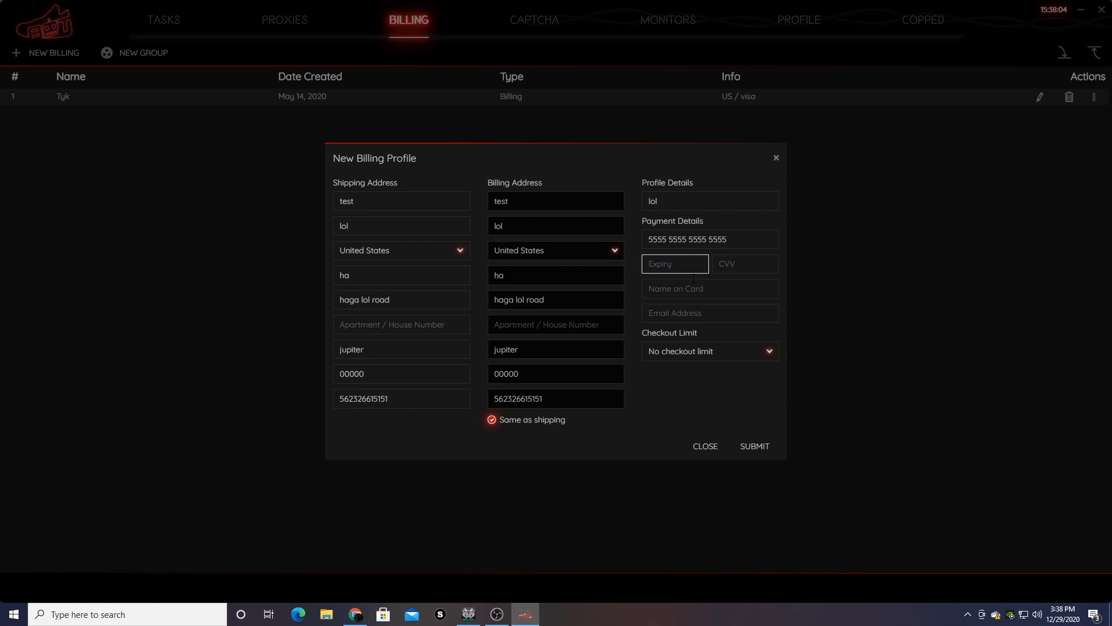
{"action": "type", "text": "12 / 31"}
{"action": "left_click", "coordinate": [733, 261]}
{"action": "type", "text": "598"}
{"action": "left_click", "coordinate": [752, 295]}
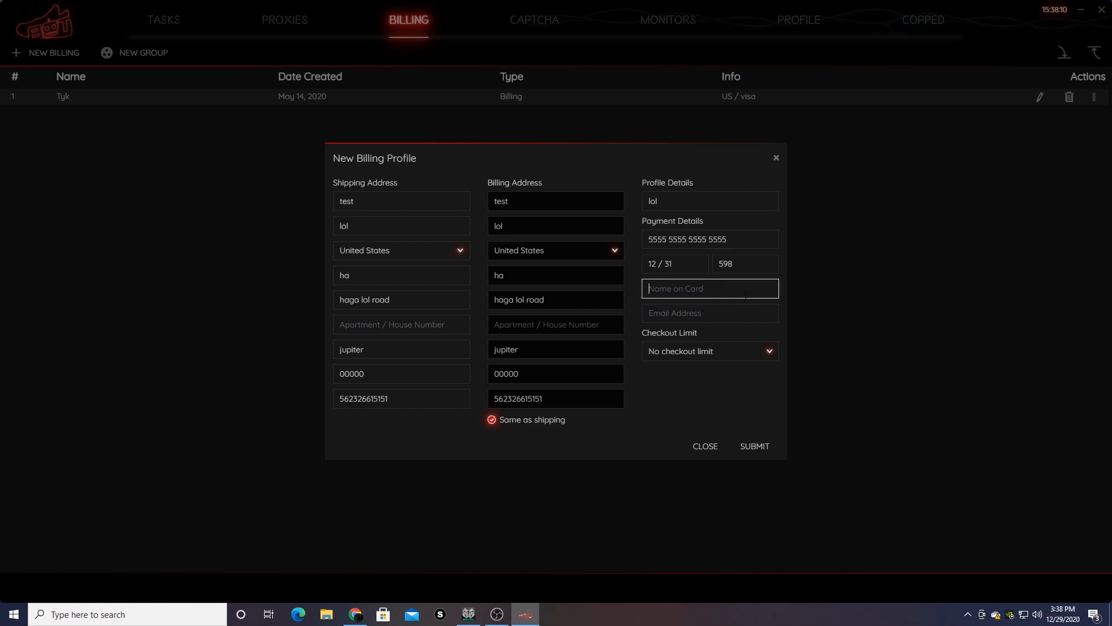
{"action": "type", "text": "tesr"}
{"action": "type", "text": "t lool"}
{"action": "key", "text": "BackSpace"}
{"action": "type", "text": "l"}
{"action": "key", "text": "Tab"}
- Set the checkout limit to once per site, submit, and close the profile dialog
{"action": "left_click", "coordinate": [716, 359]}
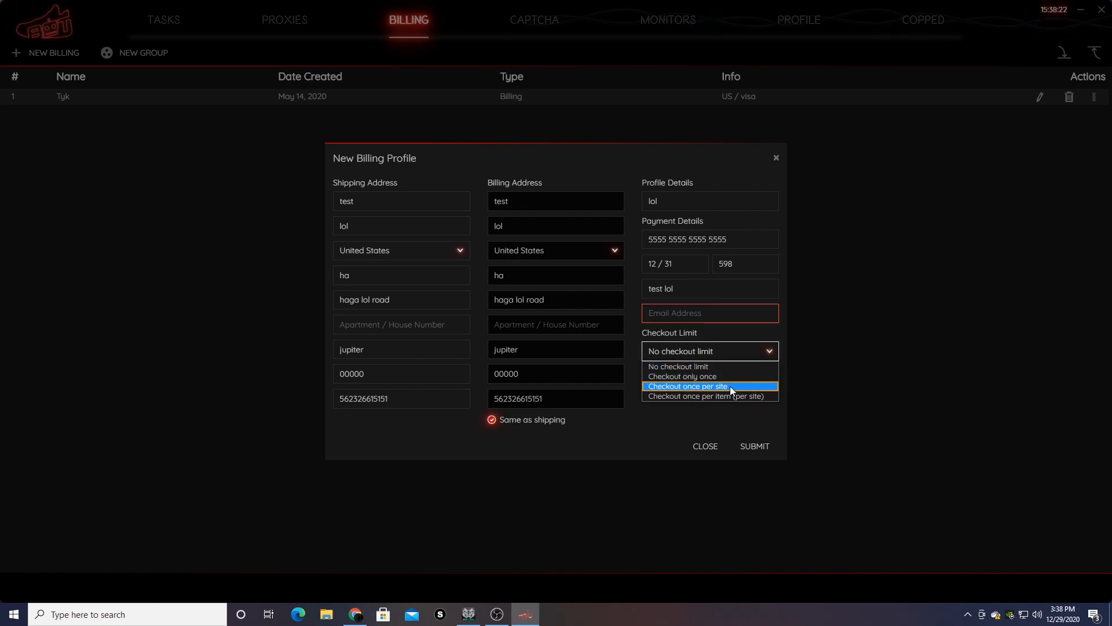
{"action": "left_click", "coordinate": [728, 386]}
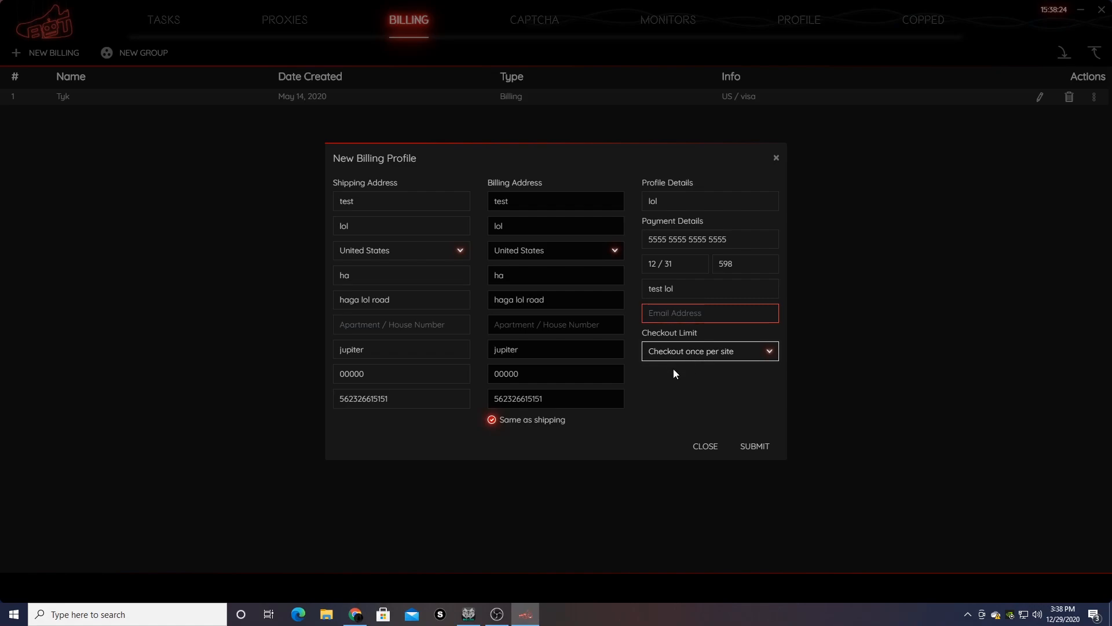
{"action": "left_click", "coordinate": [738, 357]}
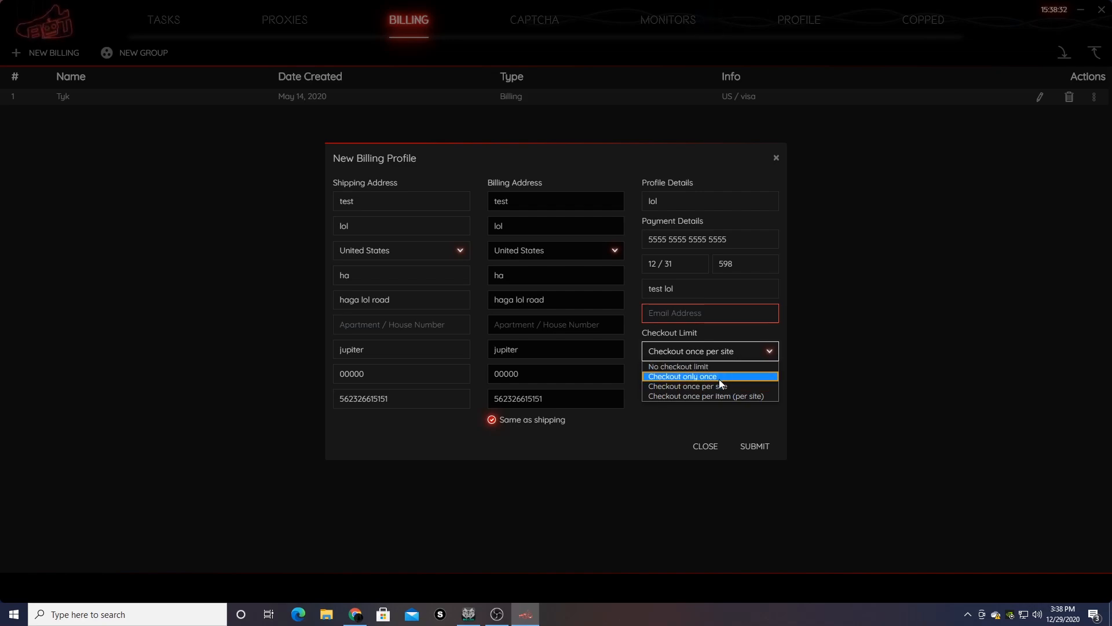
{"action": "left_click", "coordinate": [719, 378]}
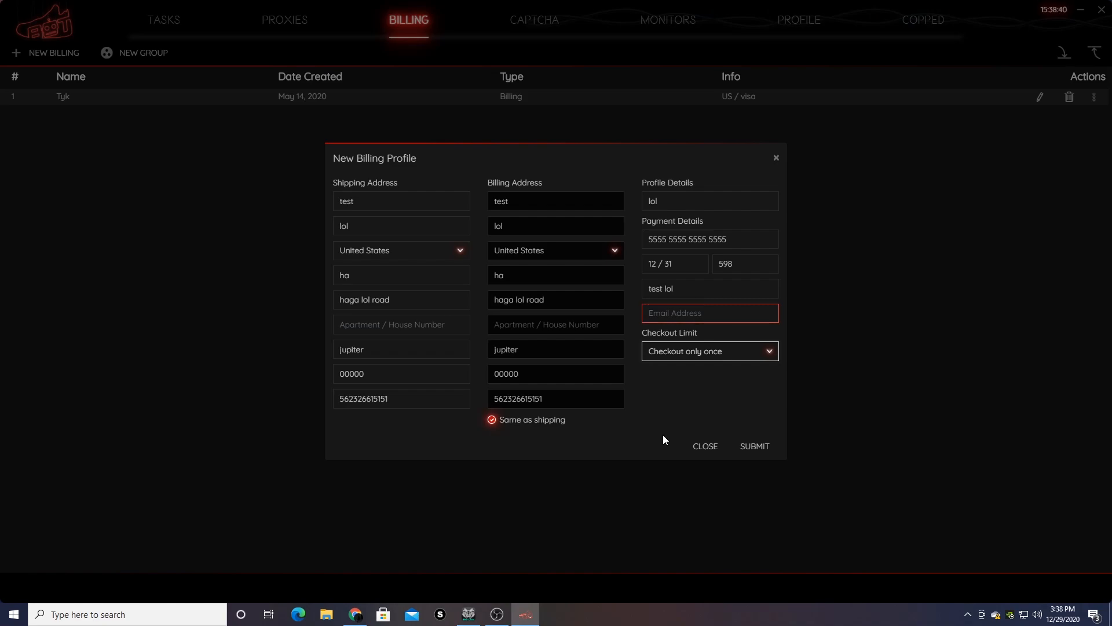
{"action": "left_click", "coordinate": [721, 351]}
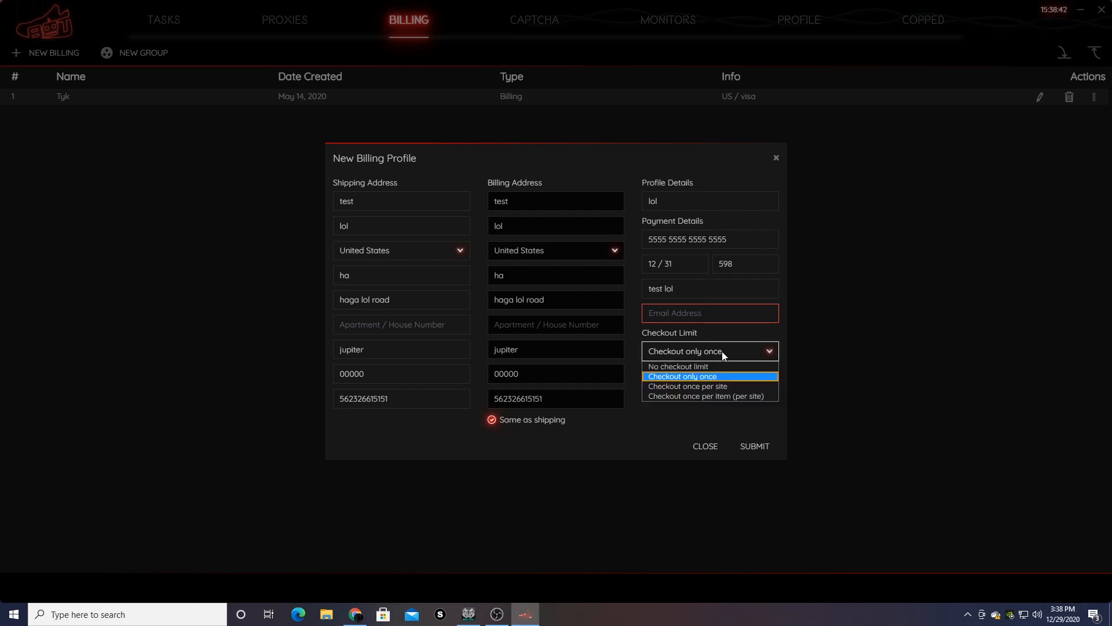
{"action": "left_click", "coordinate": [711, 384]}
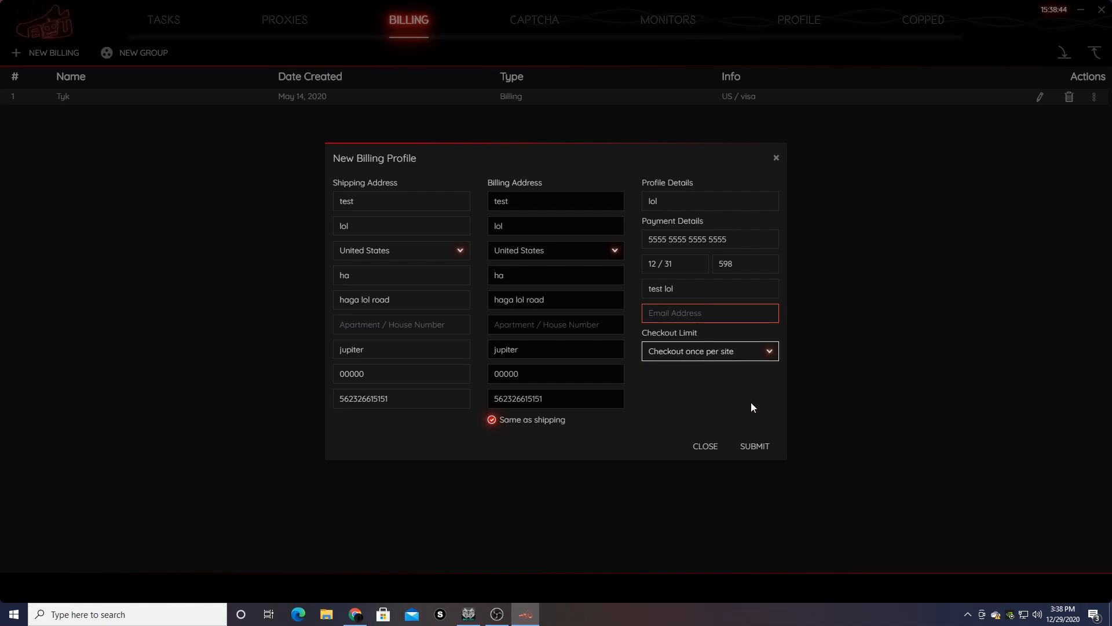
{"action": "left_click", "coordinate": [748, 446]}
{"action": "left_click", "coordinate": [776, 158]}
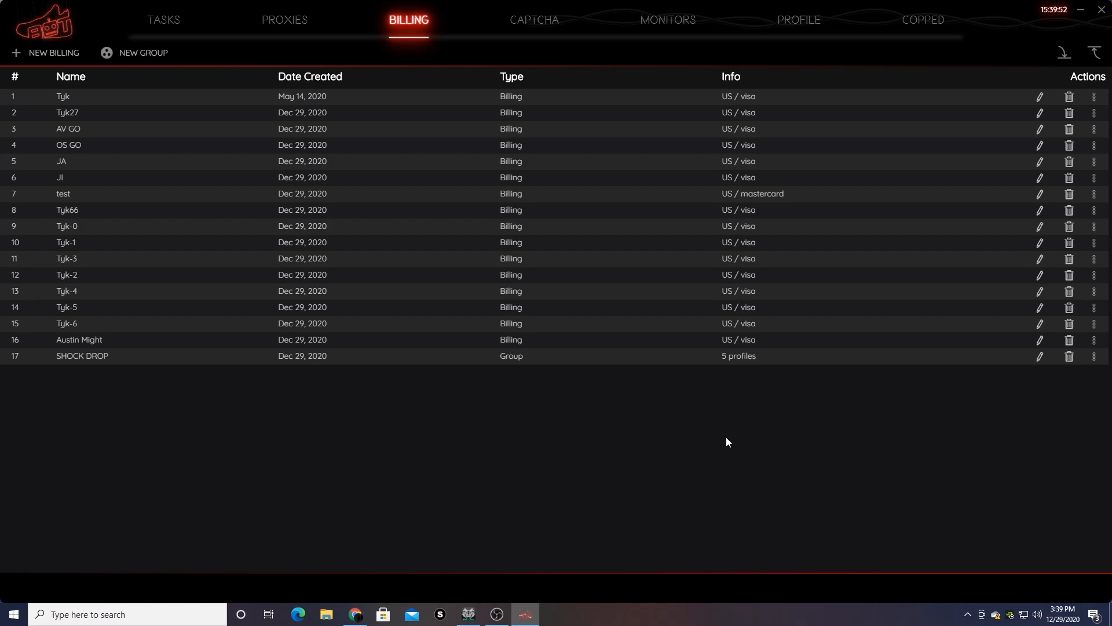
- Start a new billing group from the billing list
{"action": "left_click", "coordinate": [150, 52]}
- Save billing group 'Nike Off White' containing Tyk, AV GO, OS GO and Tyk66
{"action": "left_click", "coordinate": [348, 287]}
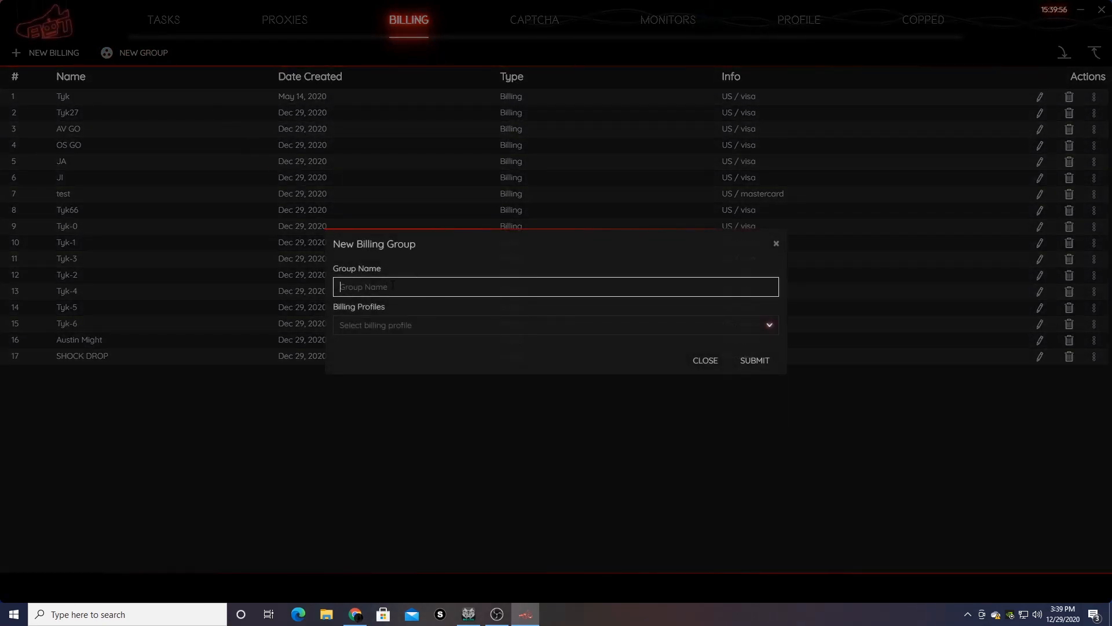
{"action": "type", "text": "Nike Off White"}
{"action": "left_click", "coordinate": [426, 322]}
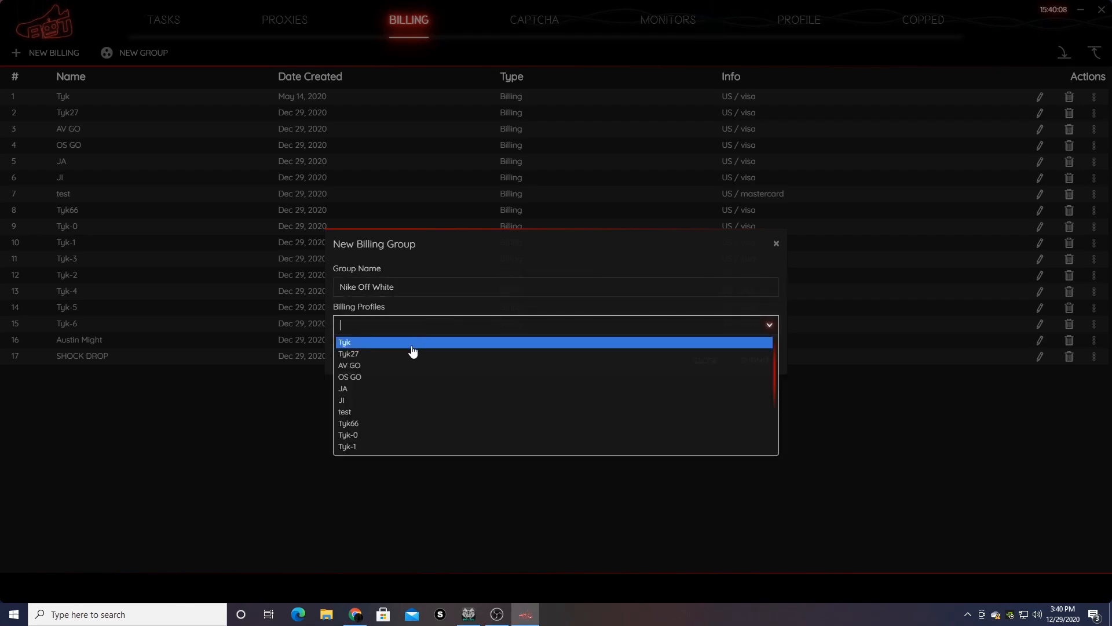
{"action": "left_click", "coordinate": [406, 340]}
{"action": "left_click", "coordinate": [403, 329]}
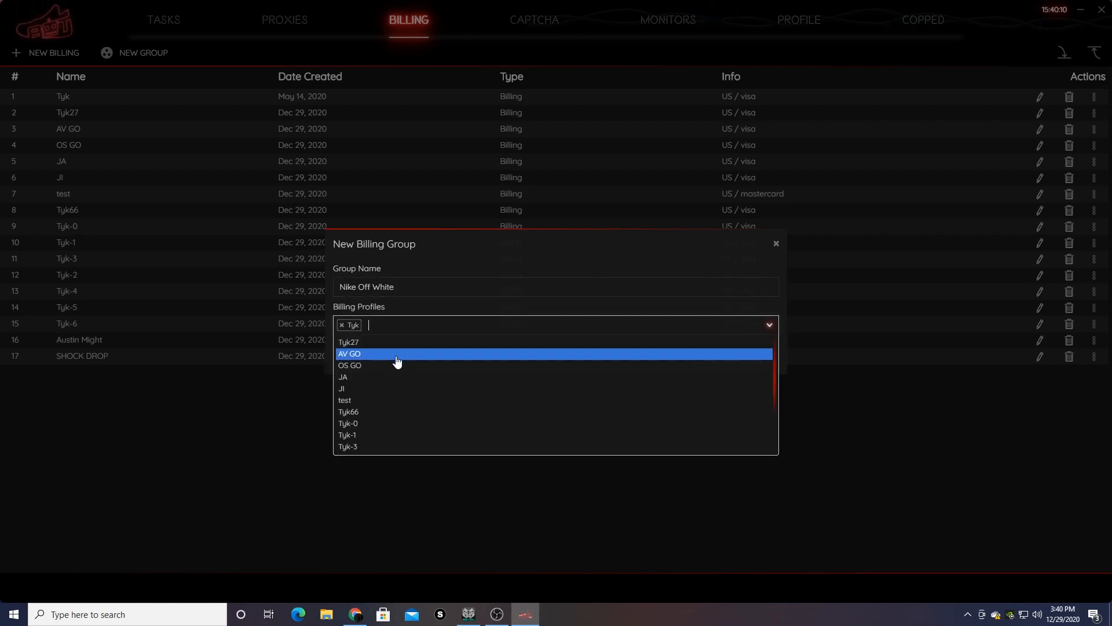
{"action": "left_click", "coordinate": [393, 353]}
{"action": "left_click", "coordinate": [429, 325]}
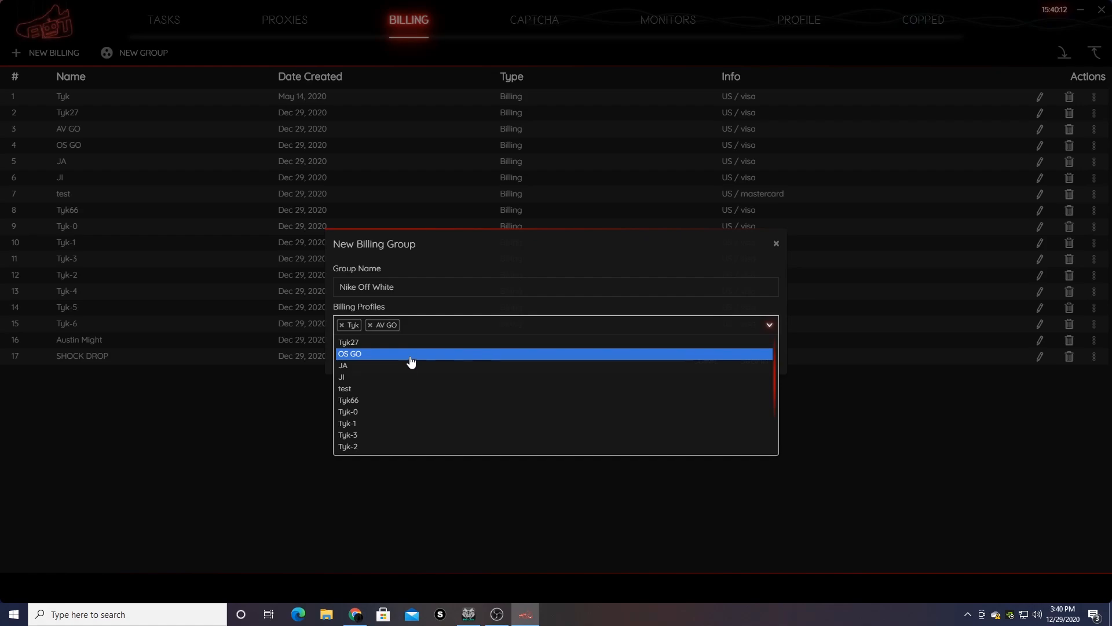
{"action": "left_click", "coordinate": [410, 354]}
{"action": "left_click", "coordinate": [497, 328]}
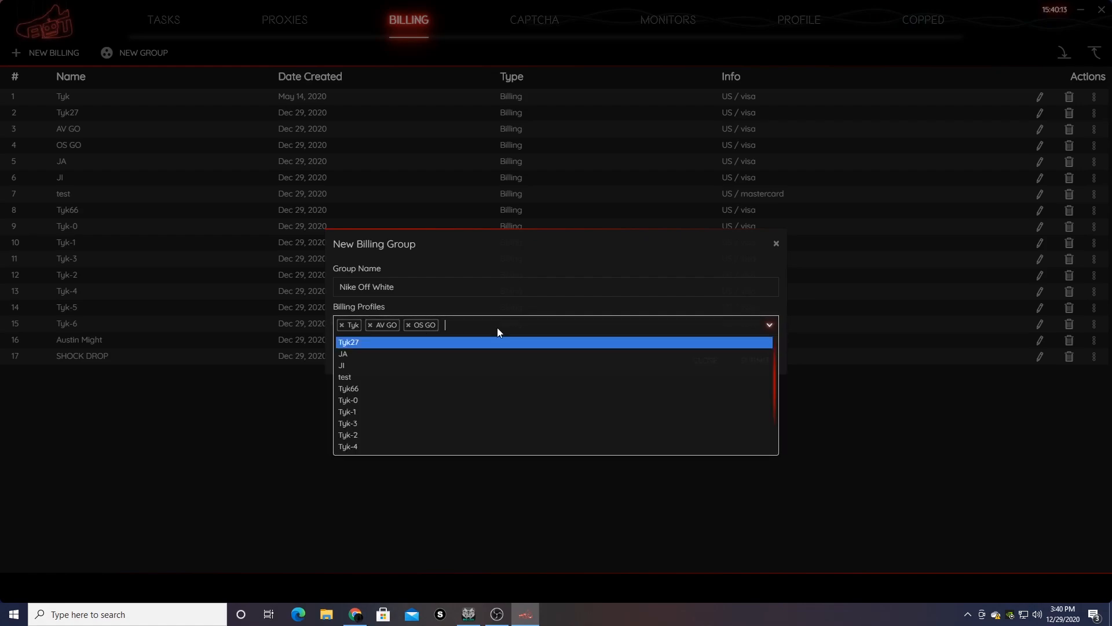
{"action": "left_click", "coordinate": [447, 388]}
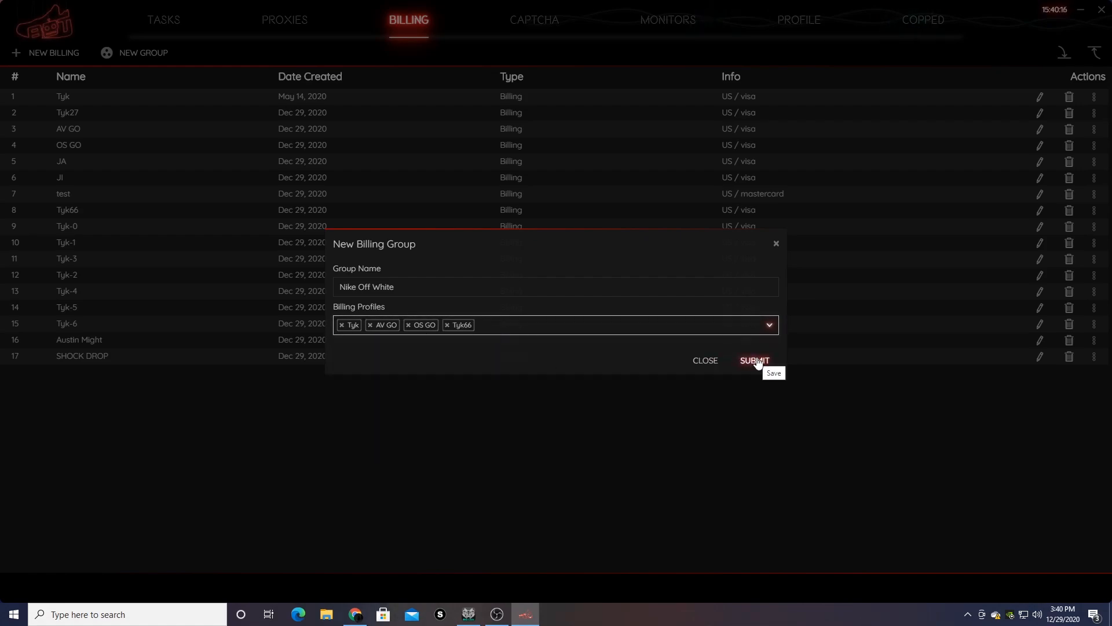
{"action": "left_click", "coordinate": [754, 361]}
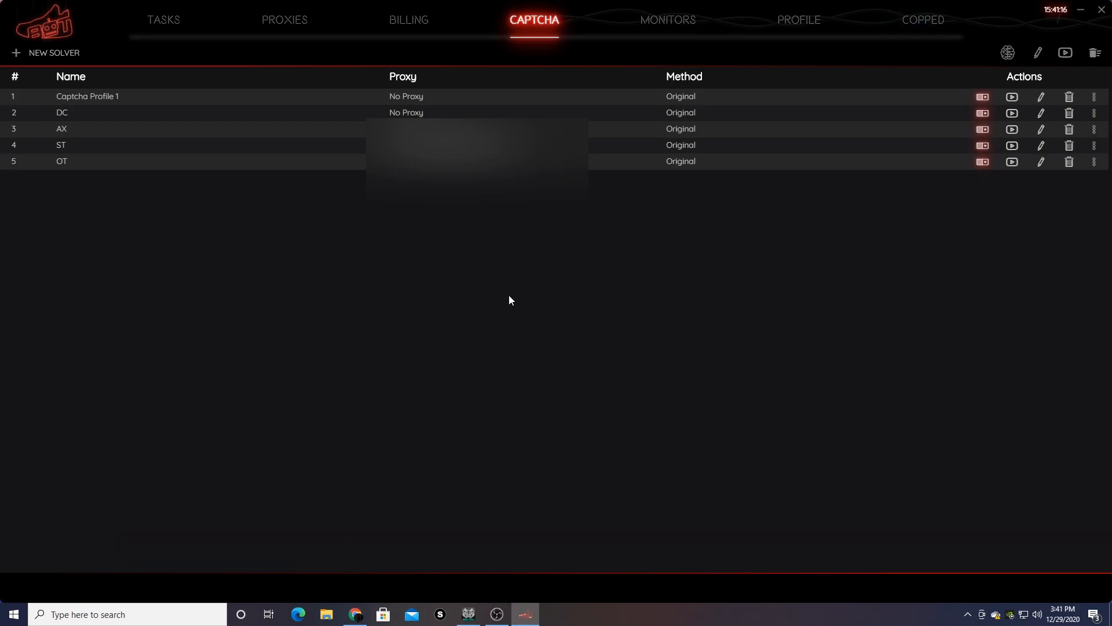
- Add a captcha solver named AP using the Original method
{"action": "left_click", "coordinate": [35, 53]}
{"action": "left_click_drag", "start_coordinate": [424, 283], "coordinate": [462, 315]}
{"action": "left_click", "coordinate": [462, 313]}
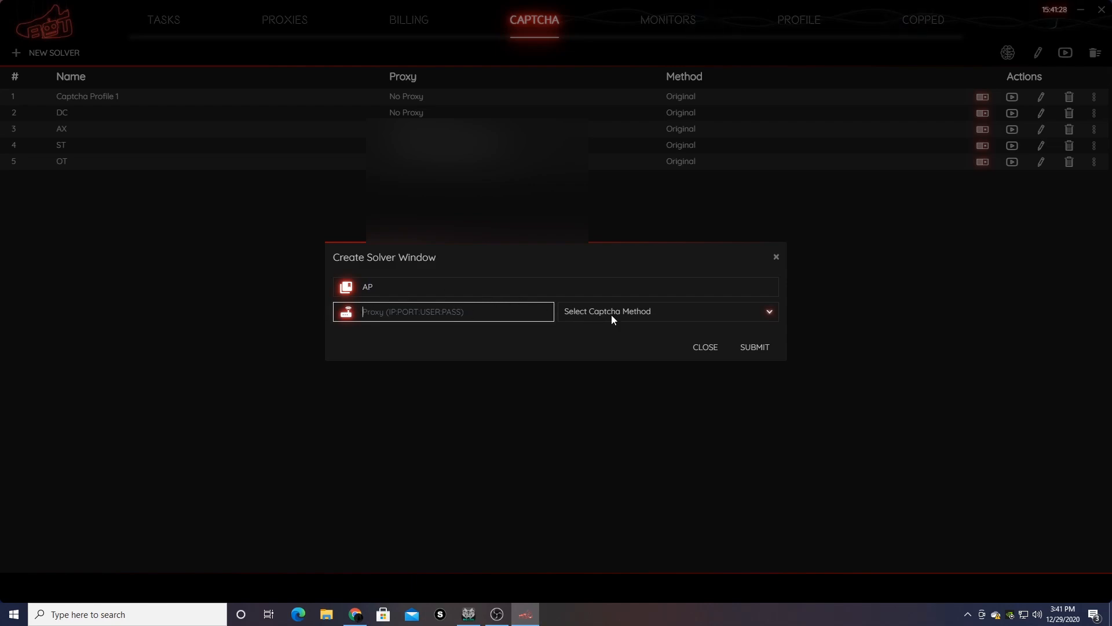
{"action": "left_click", "coordinate": [645, 312]}
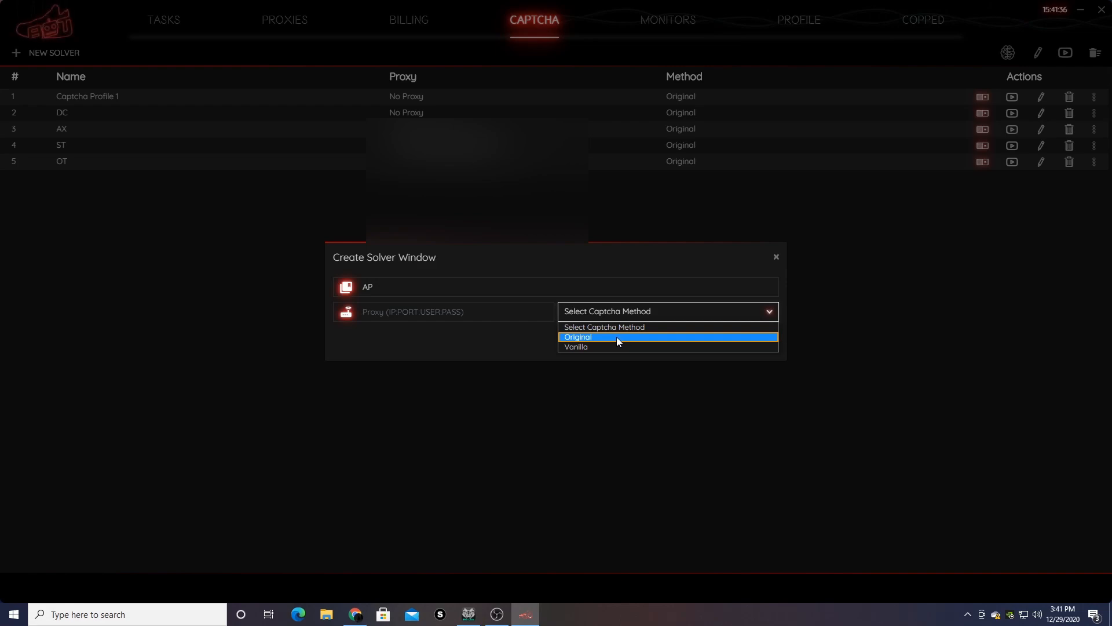
{"action": "left_click", "coordinate": [616, 337]}
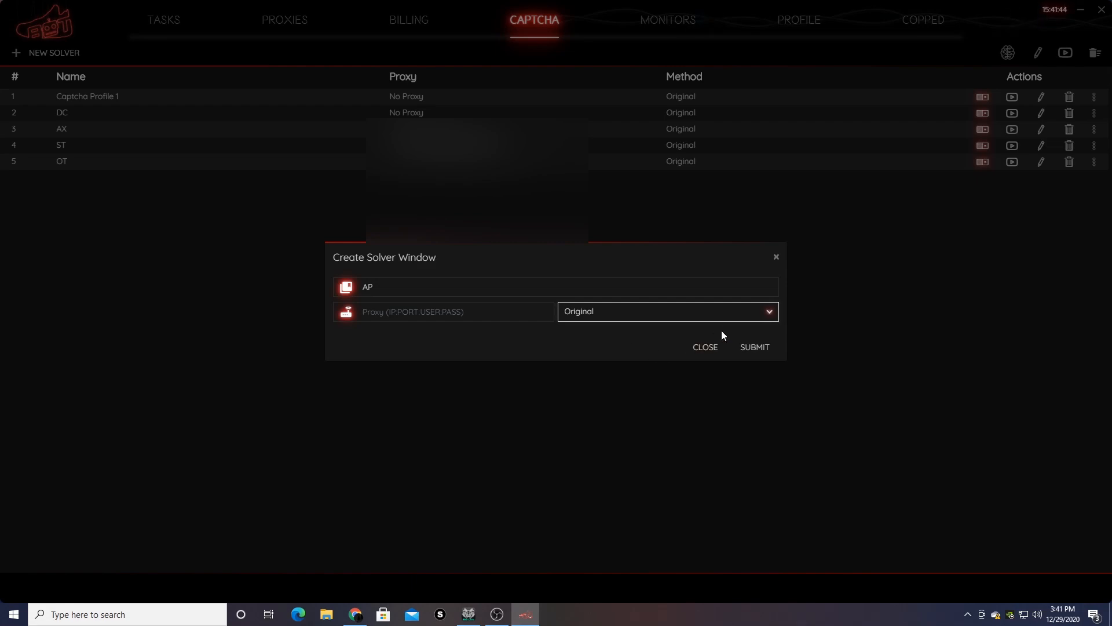
{"action": "left_click", "coordinate": [754, 346]}
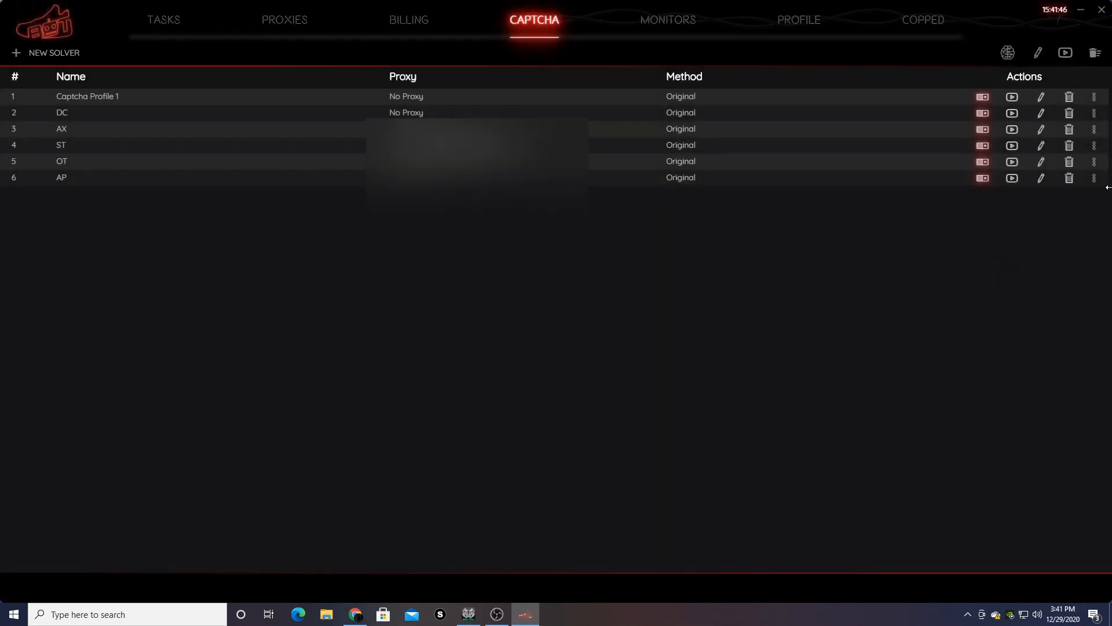
{"action": "left_click", "coordinate": [1012, 178]}
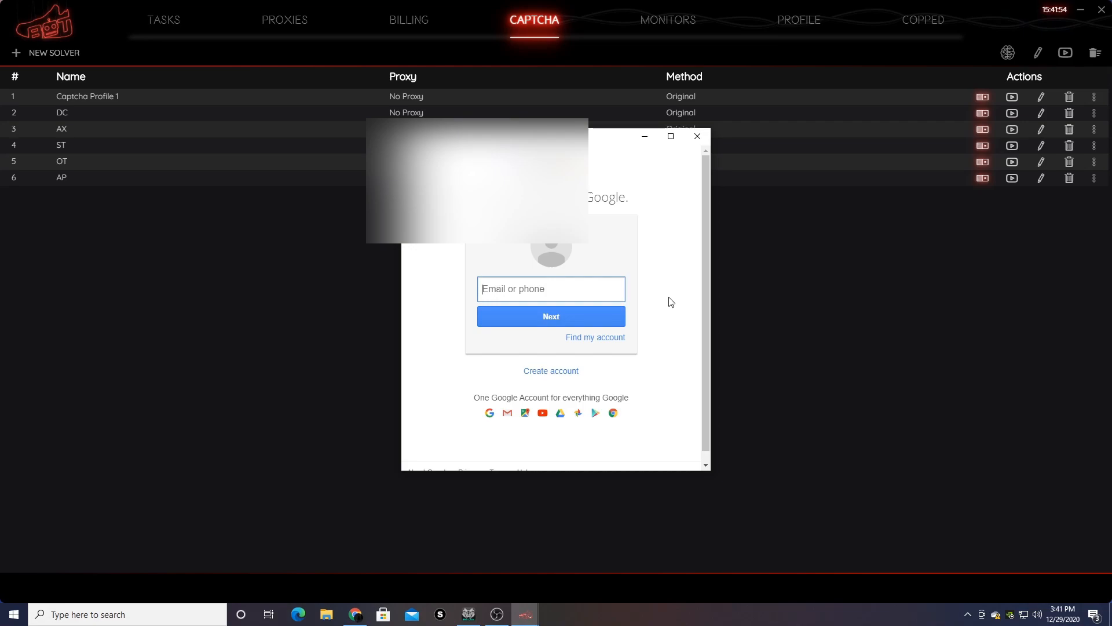
{"action": "left_click", "coordinate": [698, 136]}
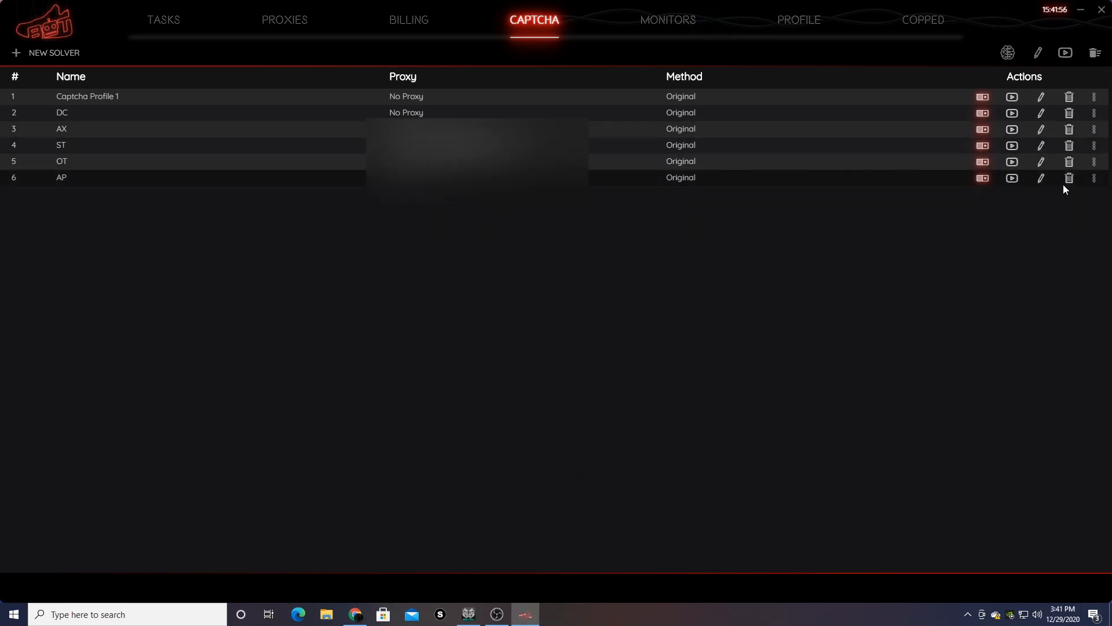
{"action": "left_click", "coordinate": [1093, 178]}
{"action": "left_click", "coordinate": [1045, 195]}
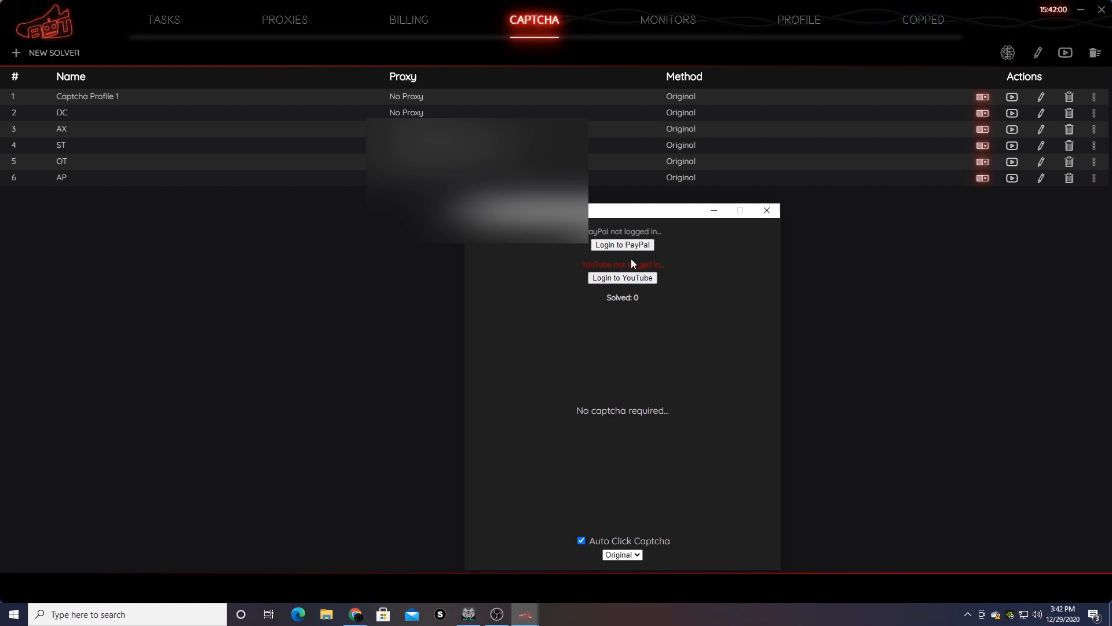
{"action": "left_click_drag", "start_coordinate": [580, 265], "coordinate": [638, 266]}
{"action": "left_click_drag", "start_coordinate": [548, 263], "coordinate": [689, 266]}
{"action": "left_click", "coordinate": [739, 380]}
{"action": "left_click", "coordinate": [603, 340]}
{"action": "left_click", "coordinate": [722, 277]}
{"action": "left_click", "coordinate": [767, 210]}
{"action": "left_click", "coordinate": [1094, 96]}
{"action": "left_click", "coordinate": [1085, 112]}
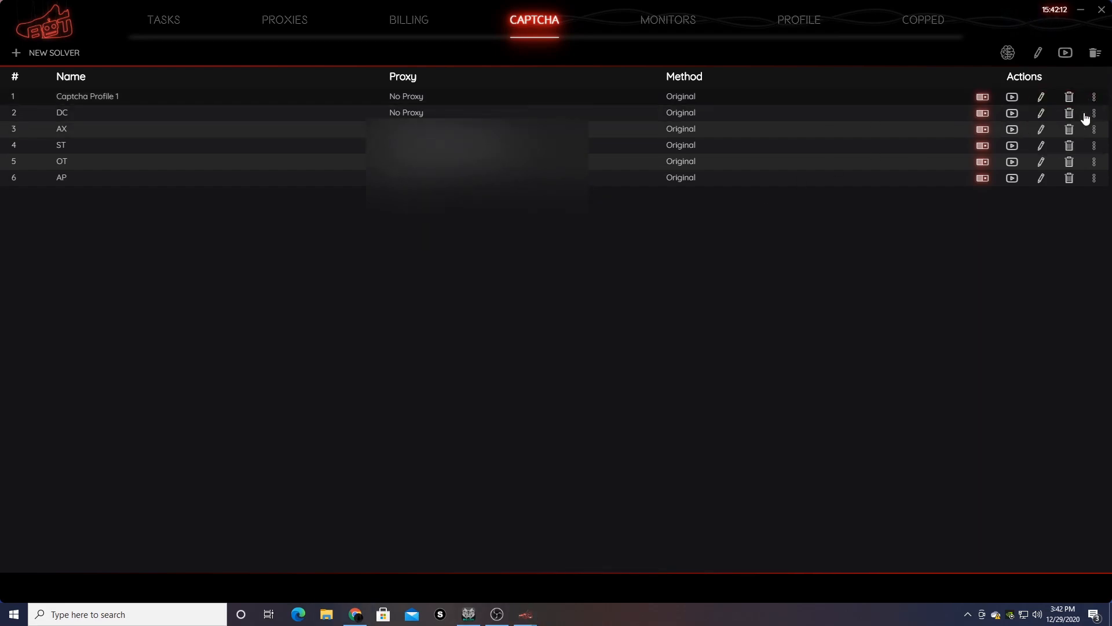
{"action": "left_click_drag", "start_coordinate": [112, 54], "coordinate": [227, 65]}
{"action": "left_click", "coordinate": [256, 152]}
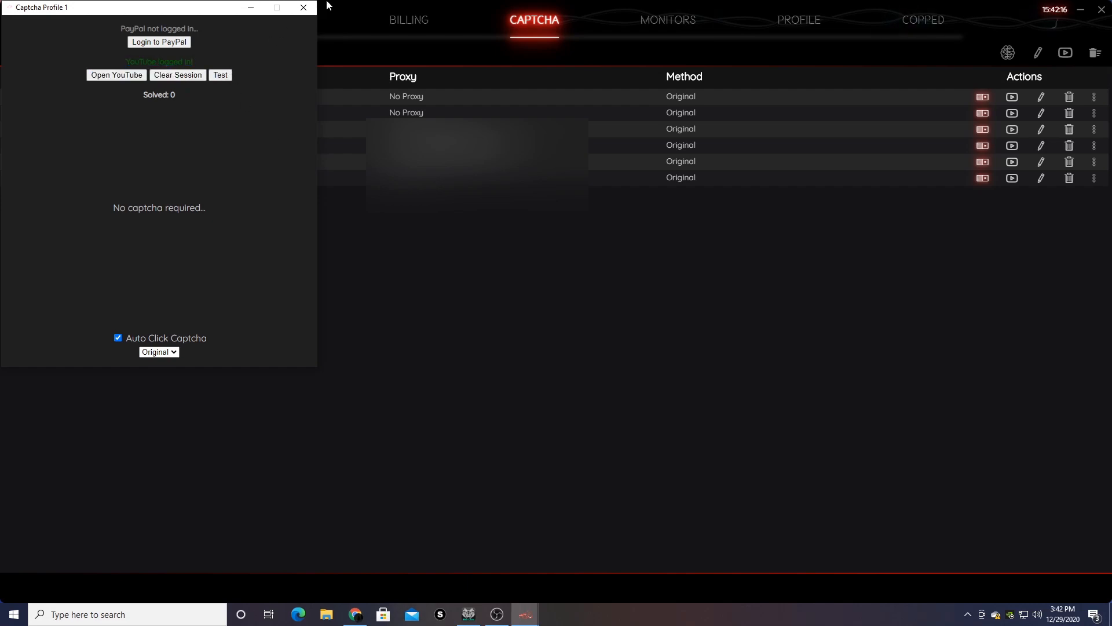
{"action": "left_click", "coordinate": [303, 8]}
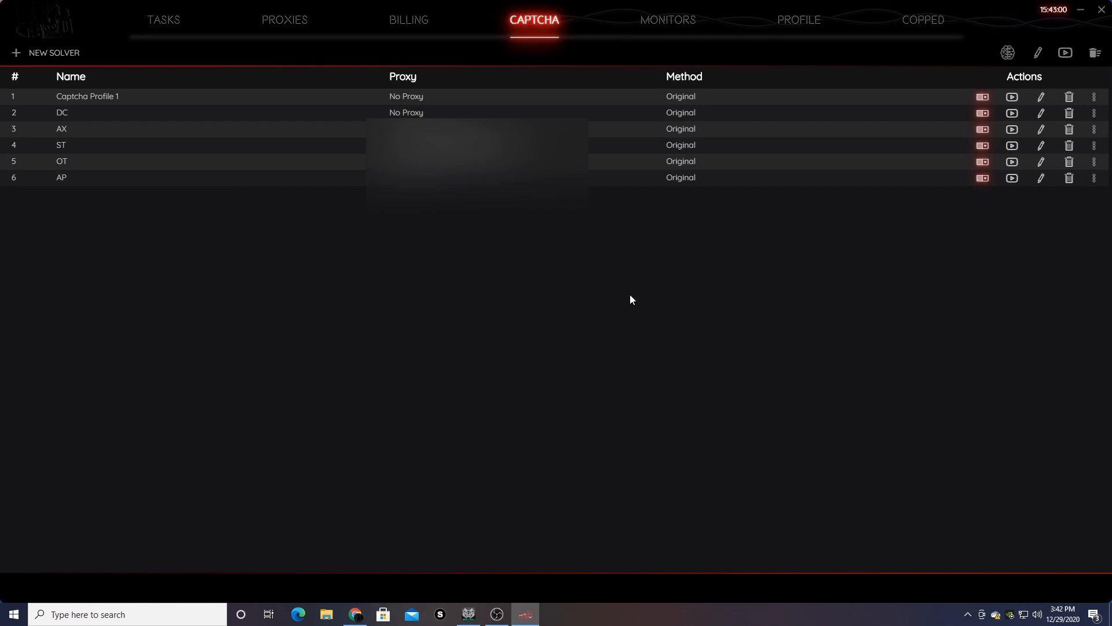
- Launch the DemandWare v3 advanced solver for YeezySupply with no proxy
{"action": "left_click", "coordinate": [1005, 60]}
{"action": "left_click", "coordinate": [499, 300]}
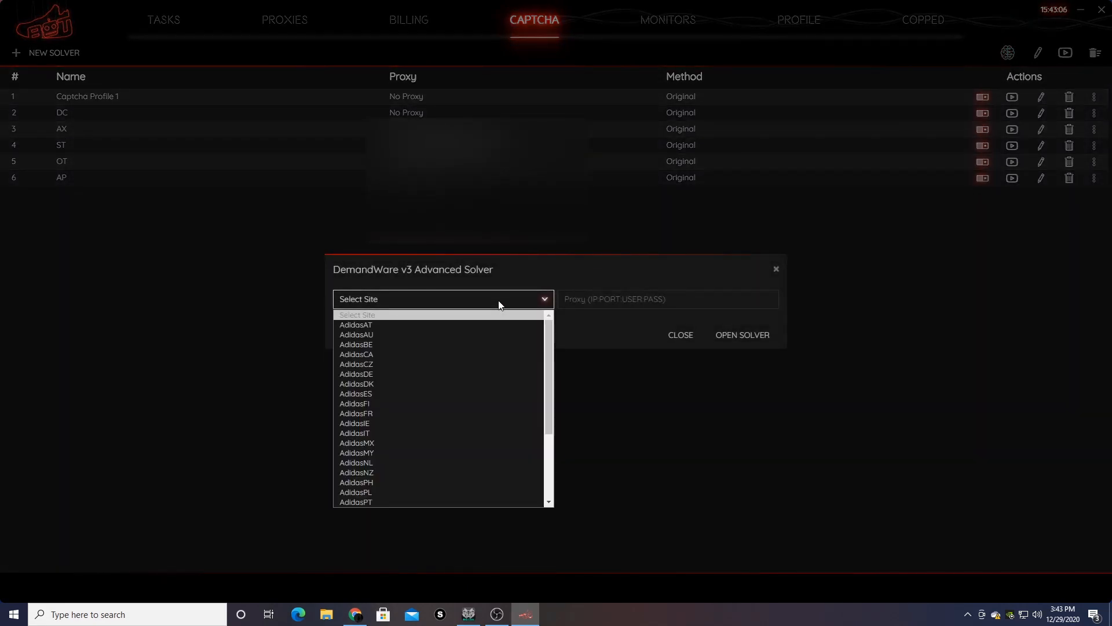
{"action": "scroll", "coordinate": [431, 336], "scroll_direction": "down", "scroll_amount": 4}
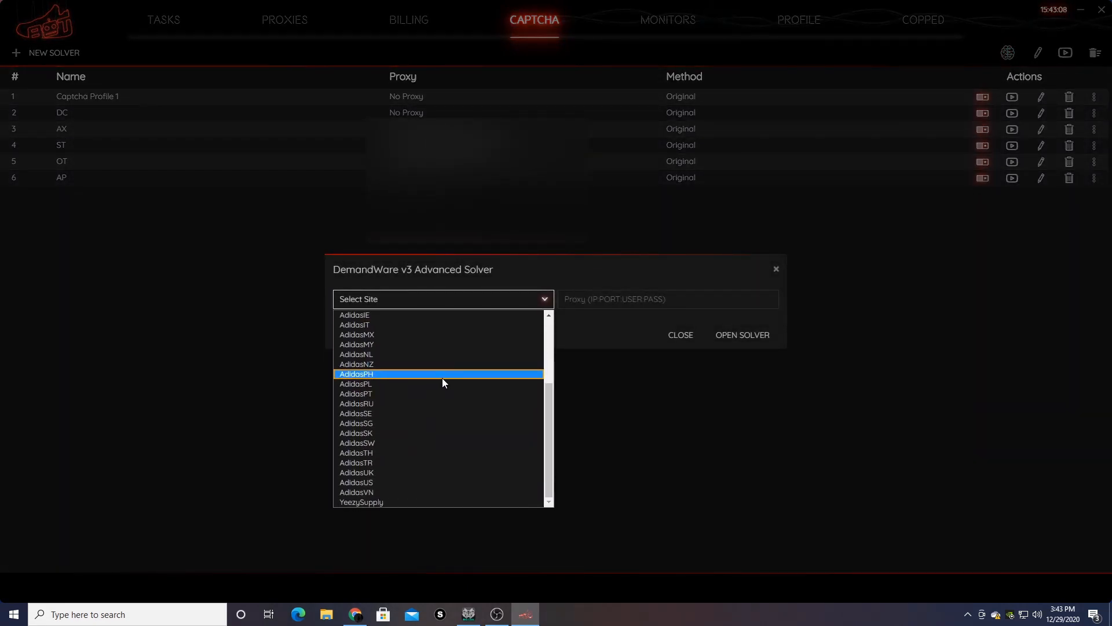
{"action": "left_click", "coordinate": [397, 502]}
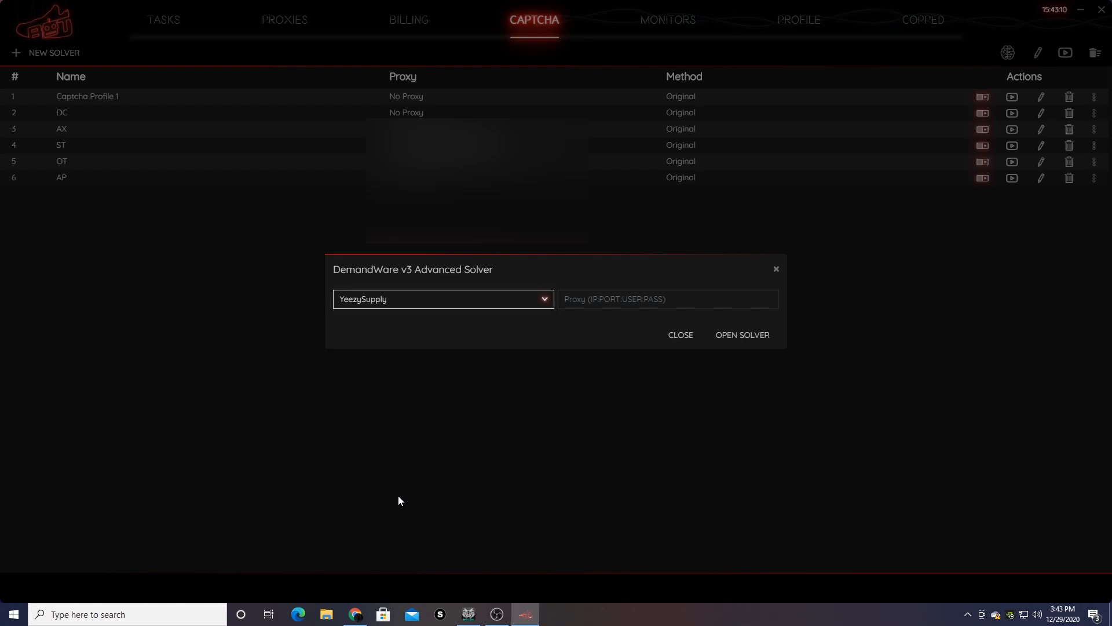
{"action": "left_click", "coordinate": [633, 298]}
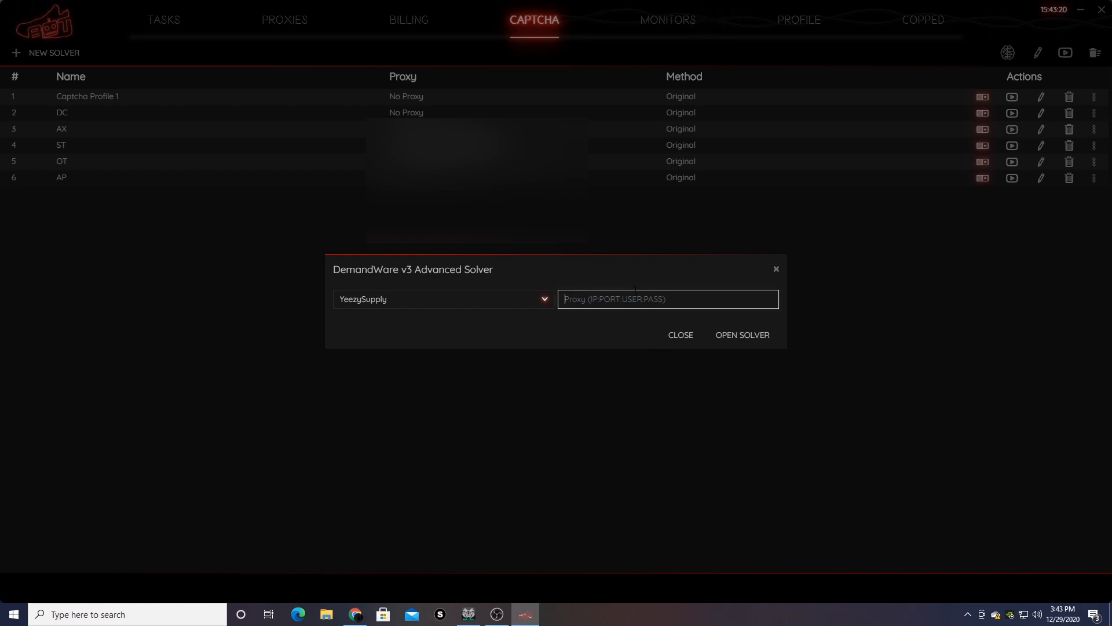
{"action": "left_click", "coordinate": [733, 335]}
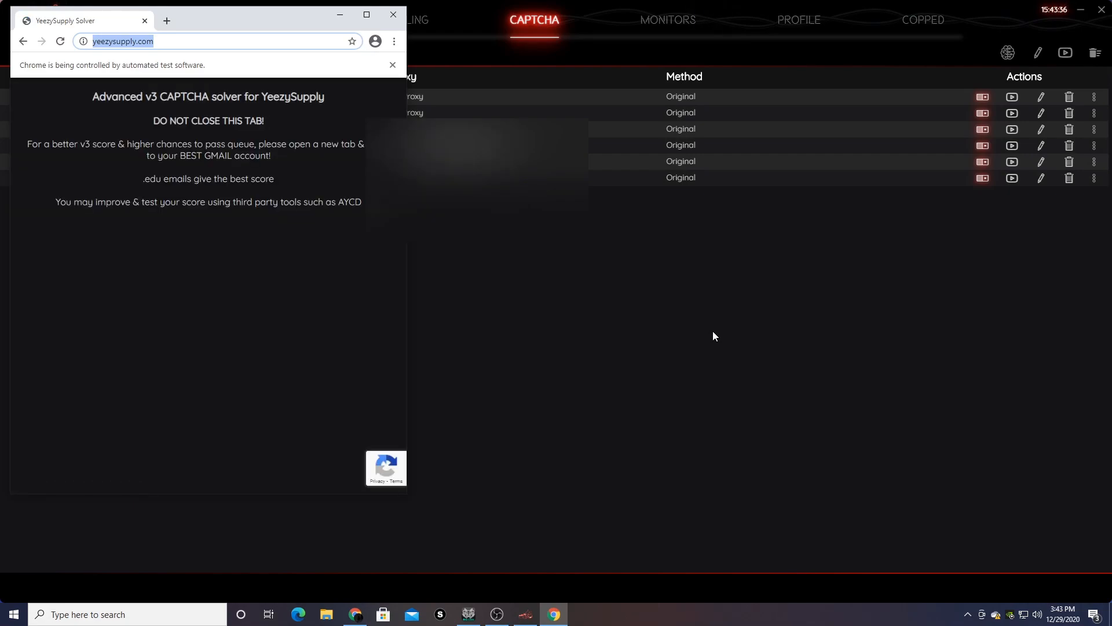
- In the solver browser, search Google, open the Google sign-in page, then close that tab
{"action": "left_click_drag", "start_coordinate": [143, 179], "coordinate": [275, 179]}
{"action": "left_click", "coordinate": [297, 244]}
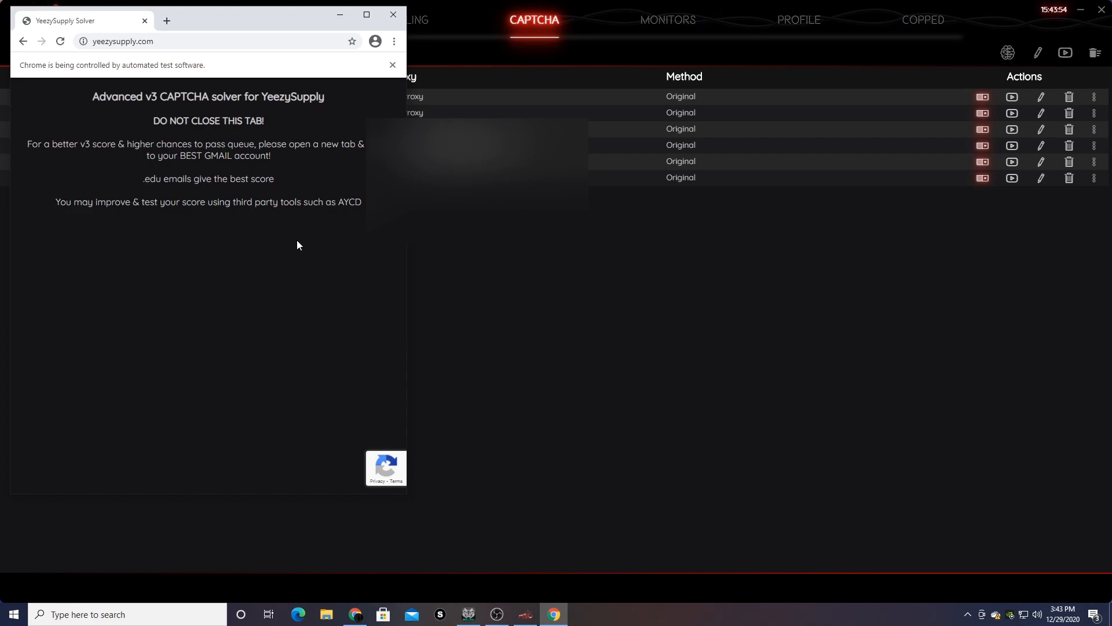
{"action": "left_click", "coordinate": [166, 21]}
{"action": "type", "text": "g"}
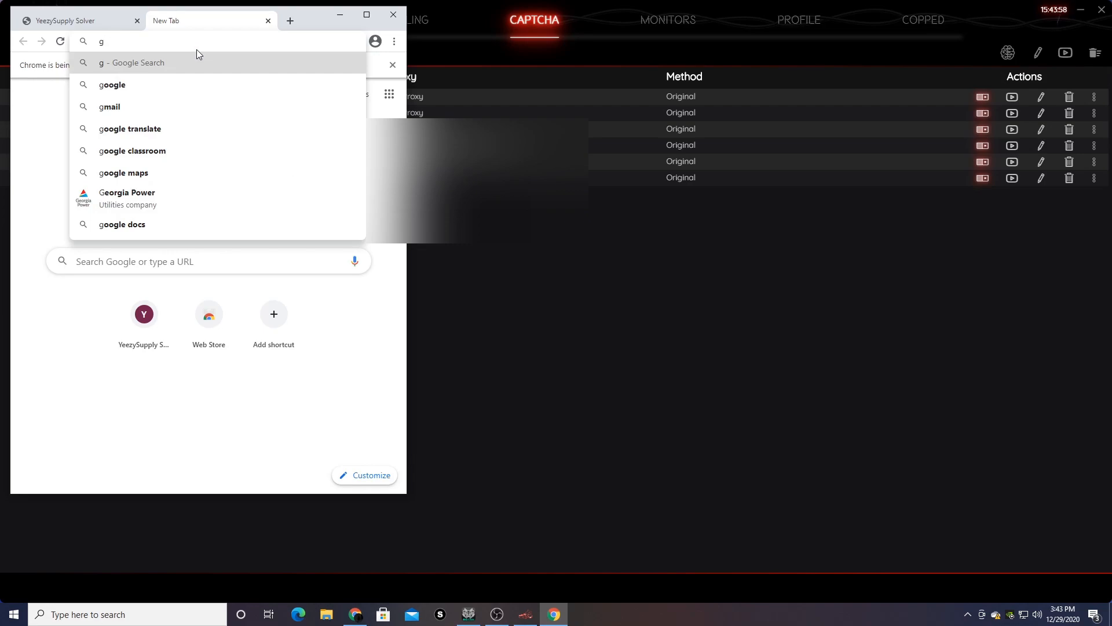
{"action": "type", "text": "oo"}
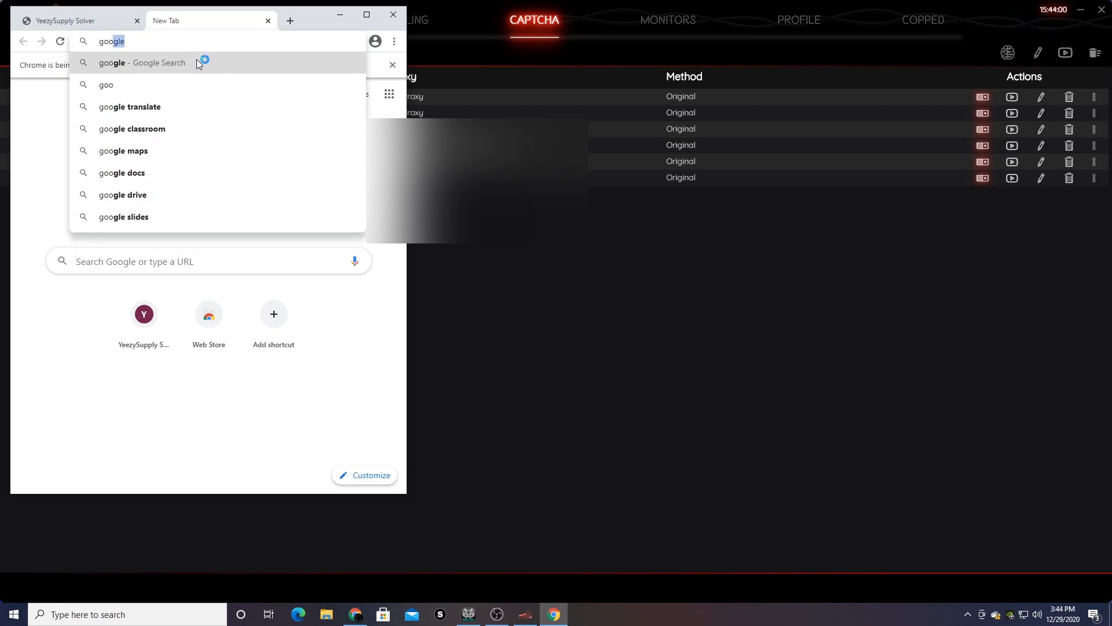
{"action": "left_click", "coordinate": [197, 59]}
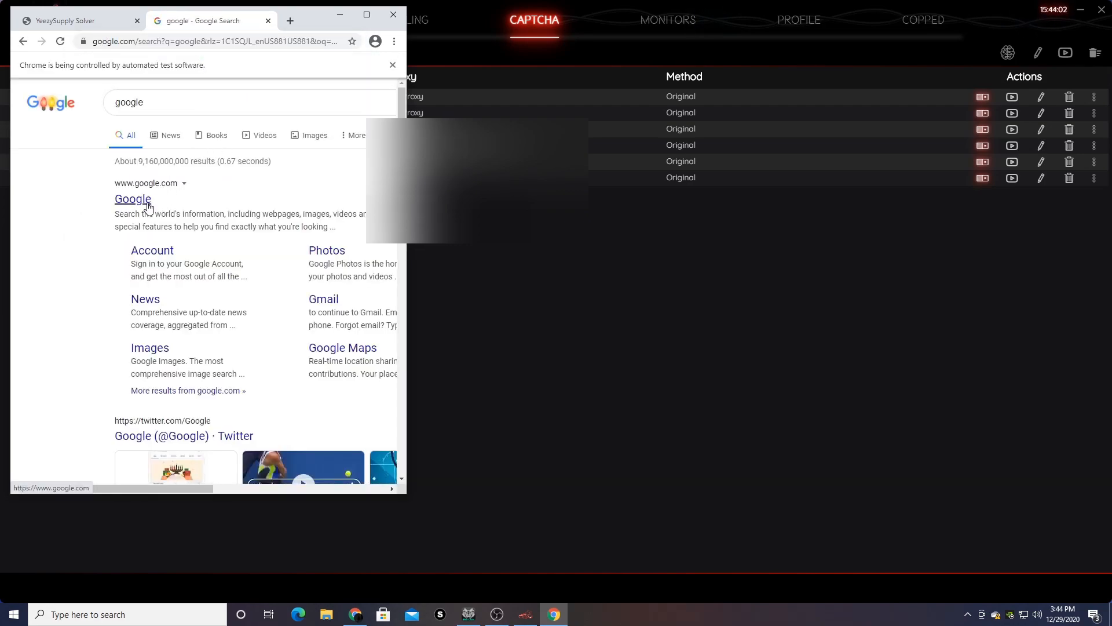
{"action": "left_click", "coordinate": [144, 203]}
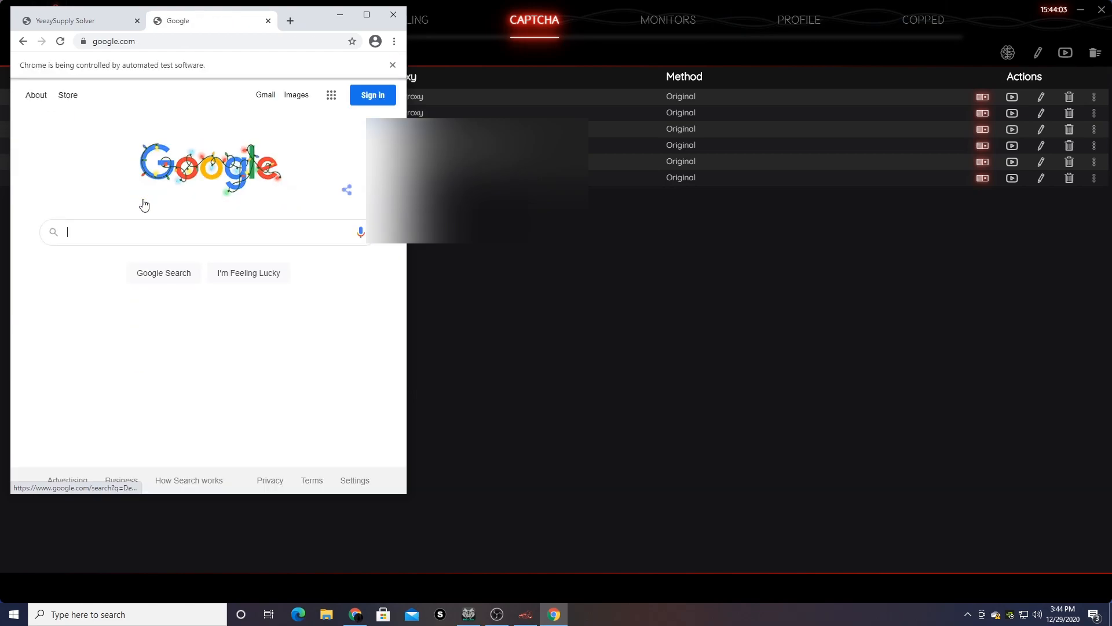
{"action": "left_click", "coordinate": [373, 97]}
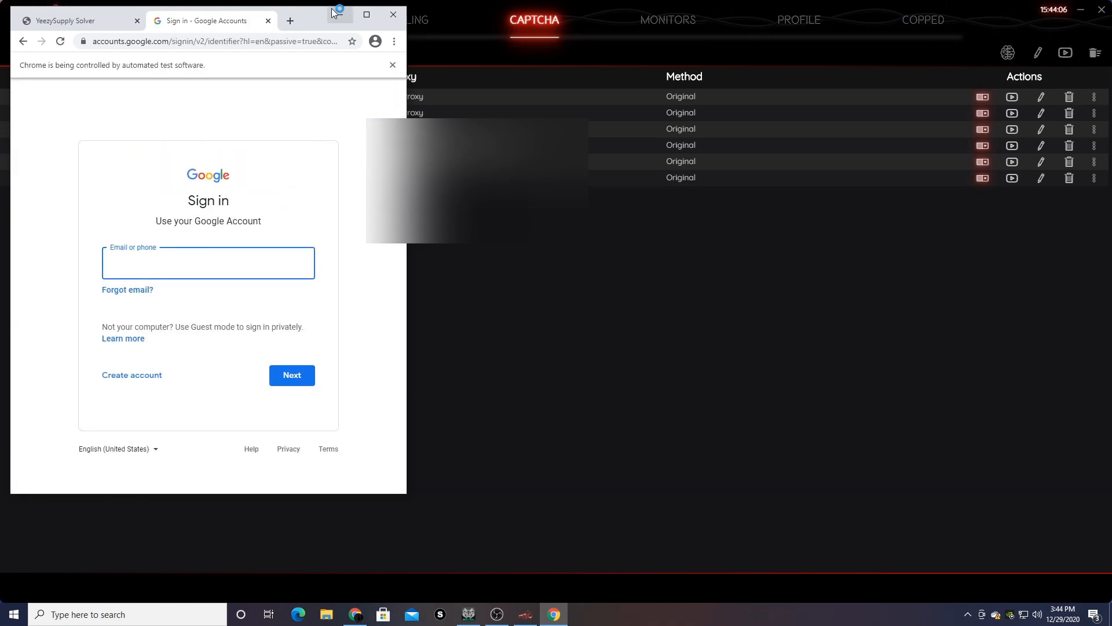
{"action": "left_click", "coordinate": [268, 21]}
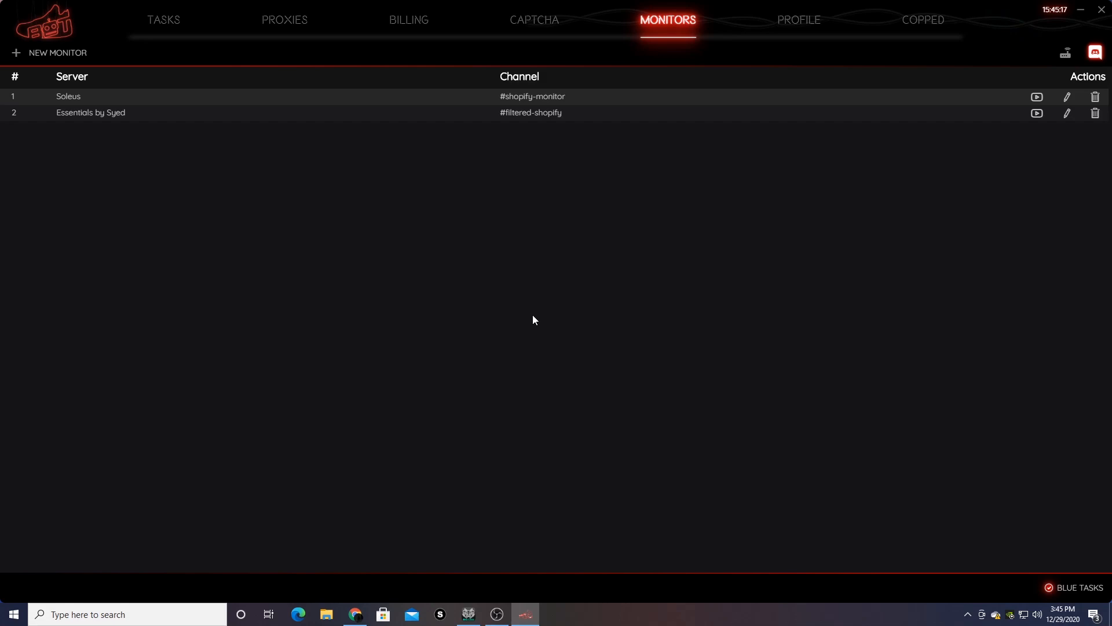
- Check the Discord login window, then start a new Discord monitor and fetch the Discord servers
{"action": "left_click", "coordinate": [1095, 53]}
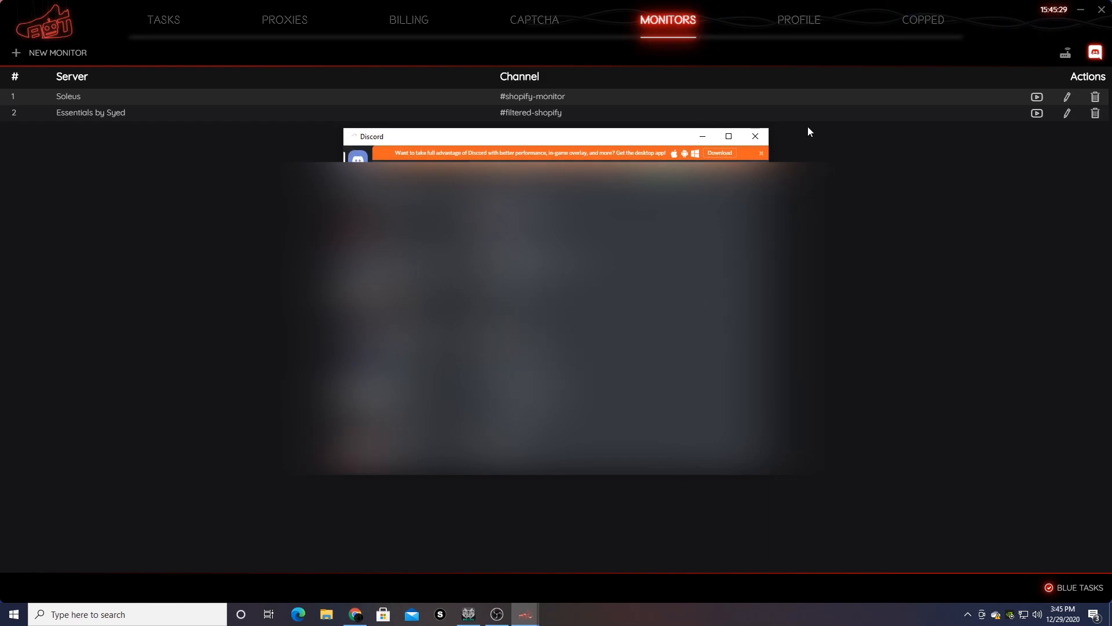
{"action": "left_click", "coordinate": [755, 138]}
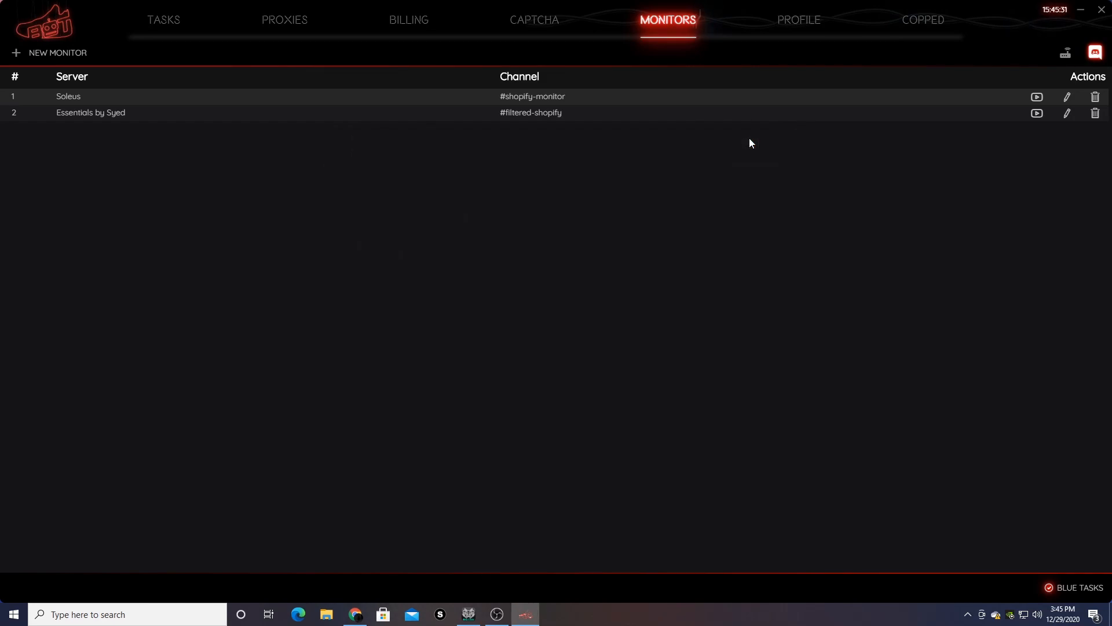
{"action": "left_click", "coordinate": [77, 54]}
{"action": "left_click", "coordinate": [452, 302]}
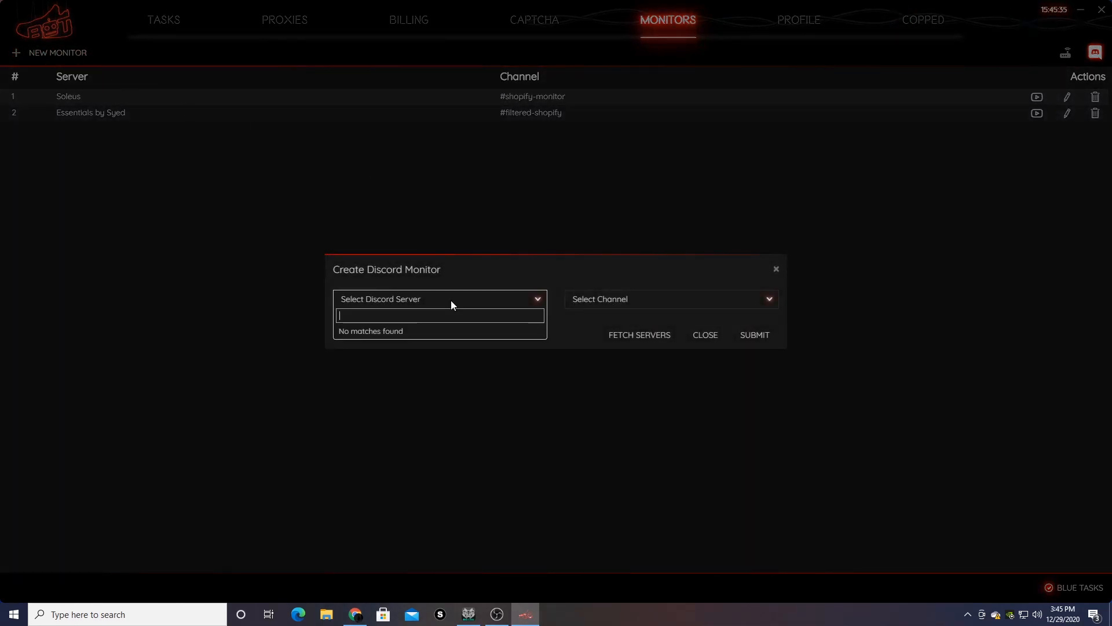
{"action": "left_click", "coordinate": [627, 311]}
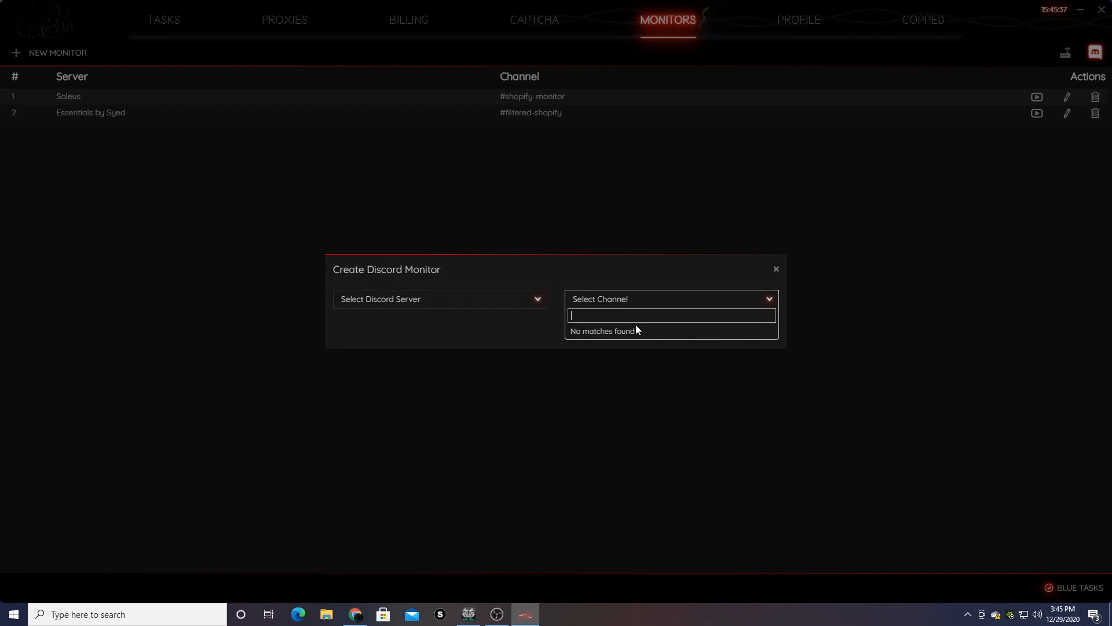
{"action": "left_click", "coordinate": [408, 294]}
{"action": "left_click", "coordinate": [412, 313]}
{"action": "left_click", "coordinate": [541, 274]}
{"action": "left_click", "coordinate": [654, 339]}
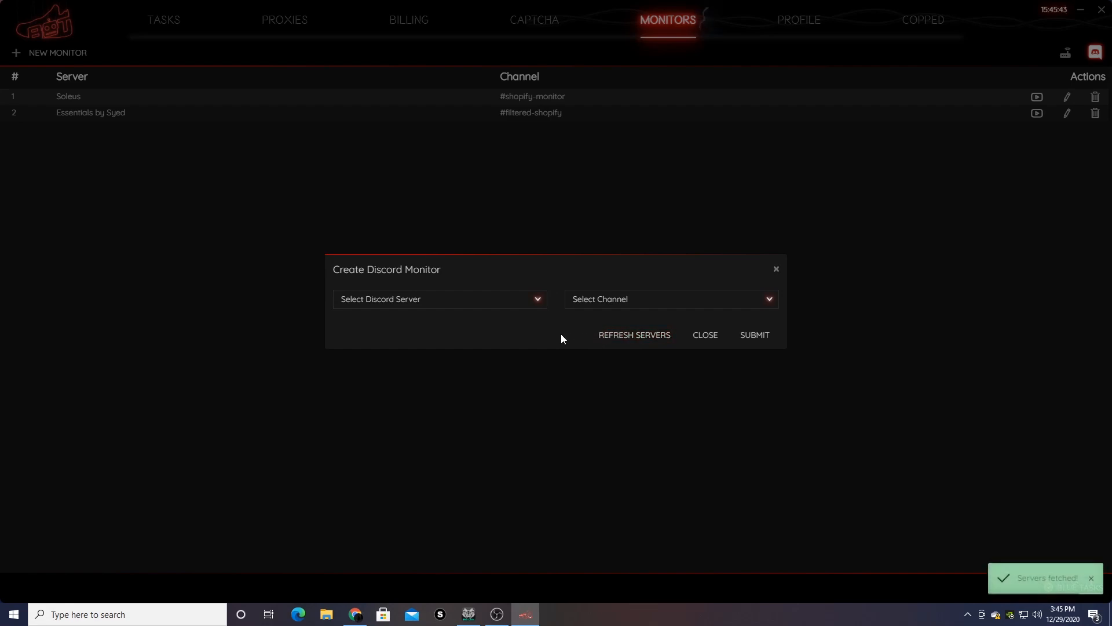
- Set the monitor to the Soleus server's #unfiltered-shopify channel, save it and start it
{"action": "left_click", "coordinate": [471, 300]}
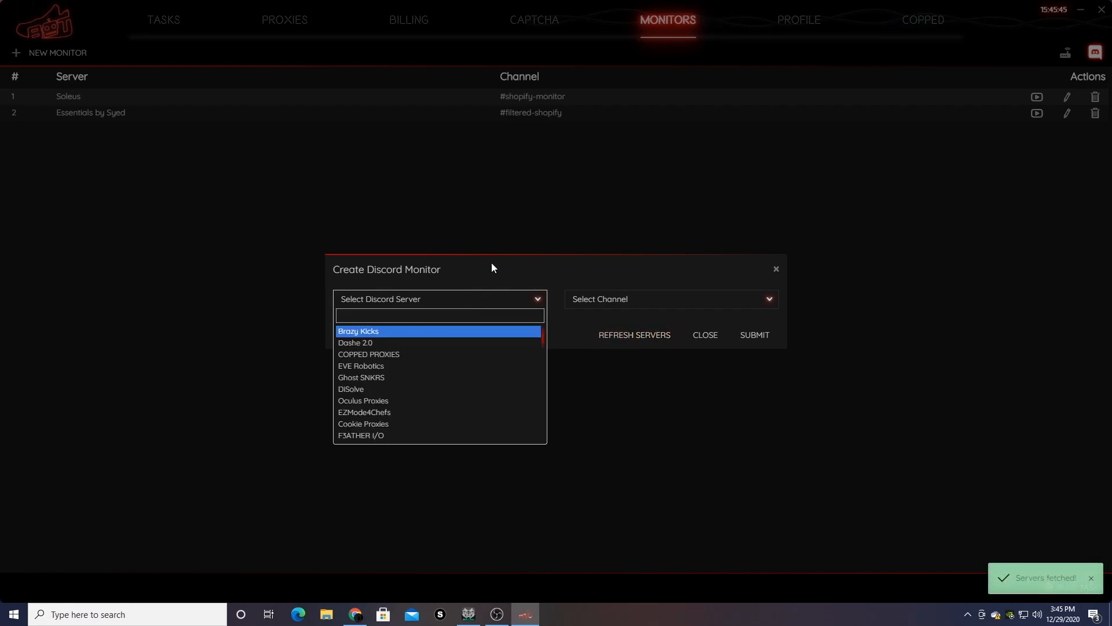
{"action": "type", "text": "sole"}
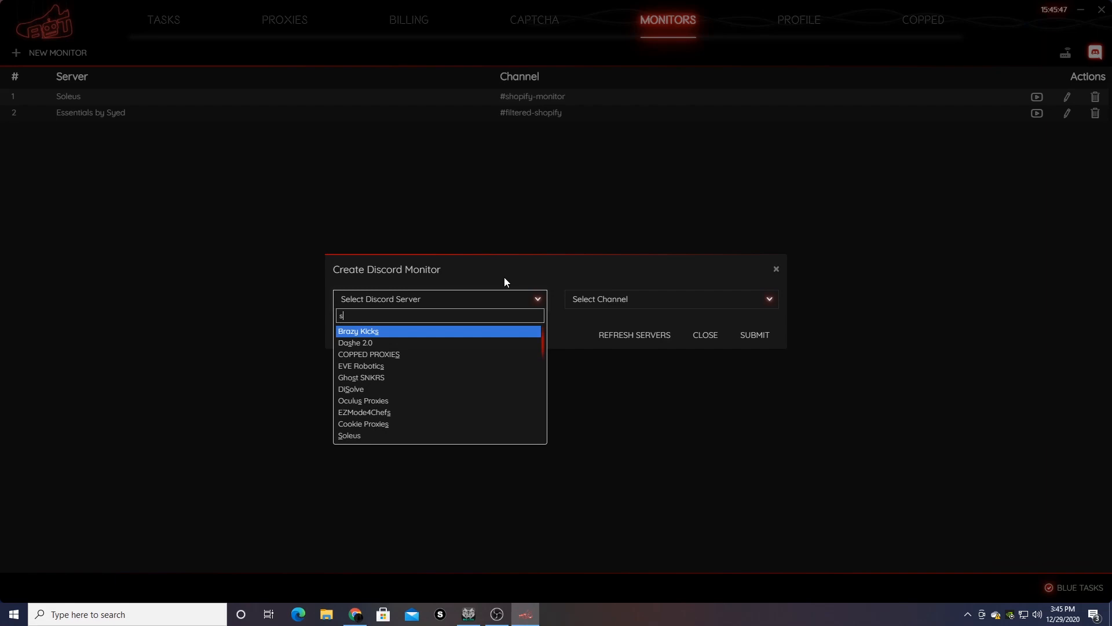
{"action": "left_click", "coordinate": [485, 331]}
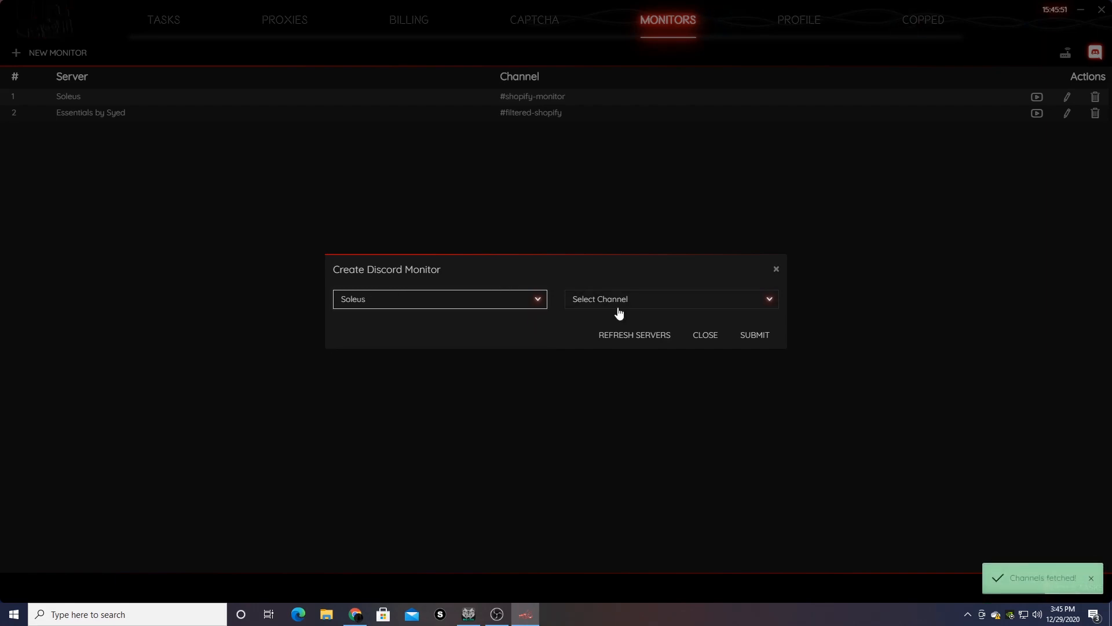
{"action": "left_click", "coordinate": [639, 304]}
{"action": "scroll", "coordinate": [689, 394], "scroll_direction": "down", "scroll_amount": 3}
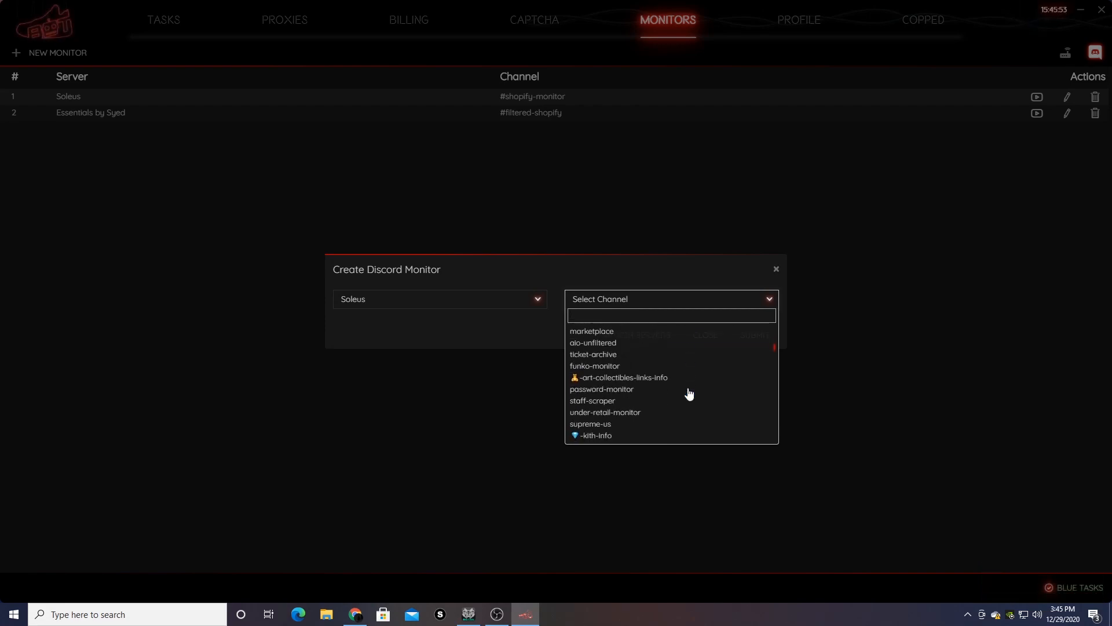
{"action": "scroll", "coordinate": [689, 393], "scroll_direction": "down", "scroll_amount": 3}
{"action": "scroll", "coordinate": [695, 382], "scroll_direction": "up", "scroll_amount": 5}
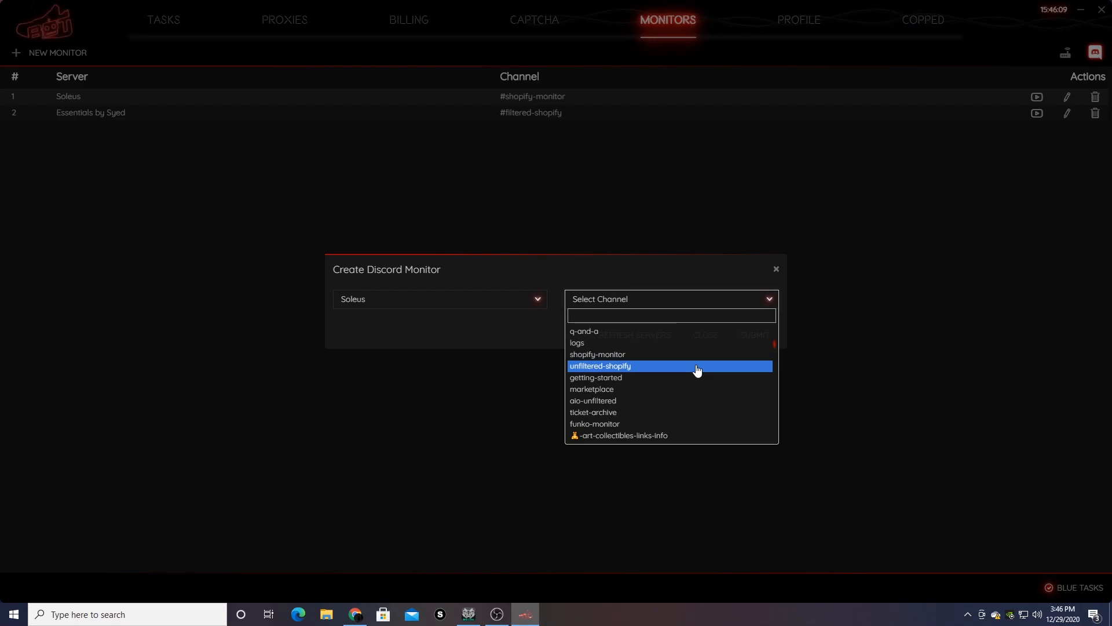
{"action": "left_click", "coordinate": [697, 367]}
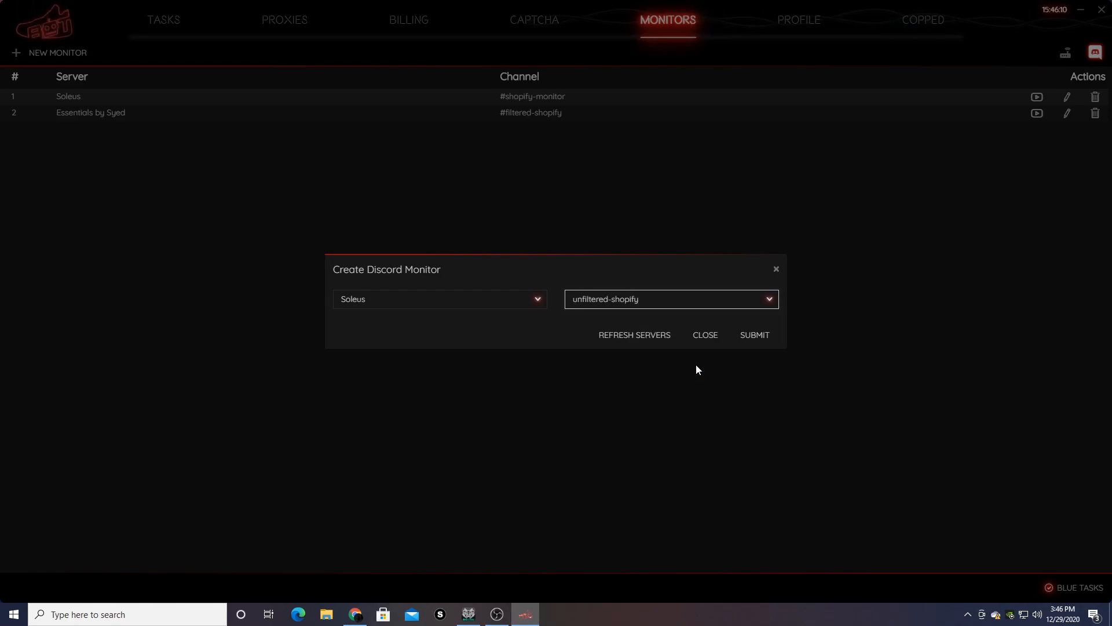
{"action": "left_click", "coordinate": [756, 338]}
{"action": "left_click", "coordinate": [1037, 129]}
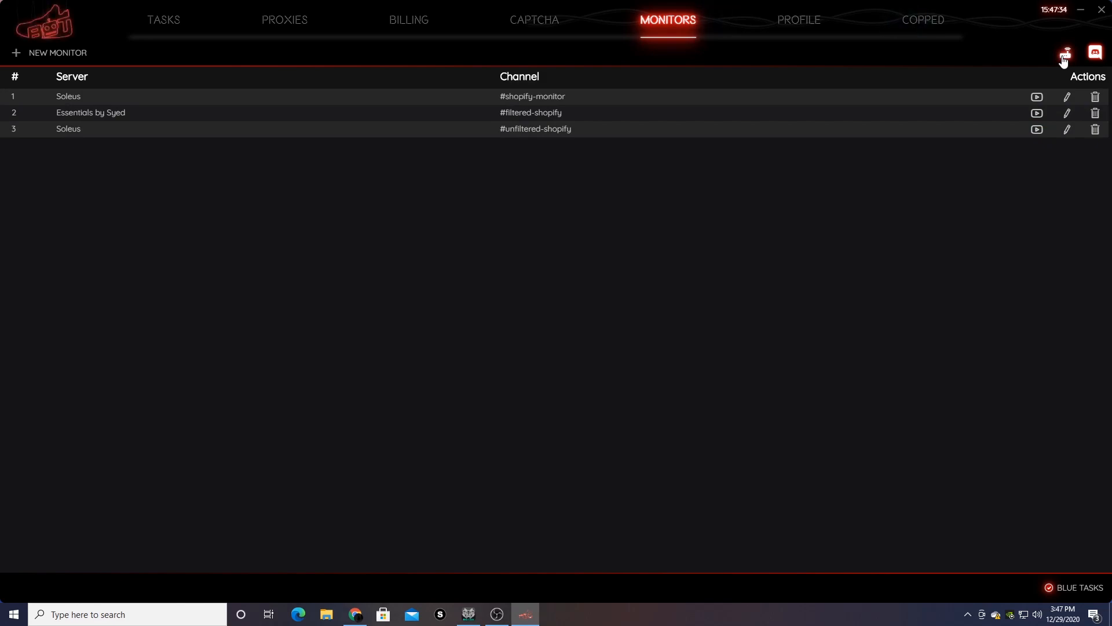
- Dismiss the Discord login proxy setting with the proxy left empty
{"action": "left_click", "coordinate": [1065, 55]}
{"action": "left_click", "coordinate": [492, 305]}
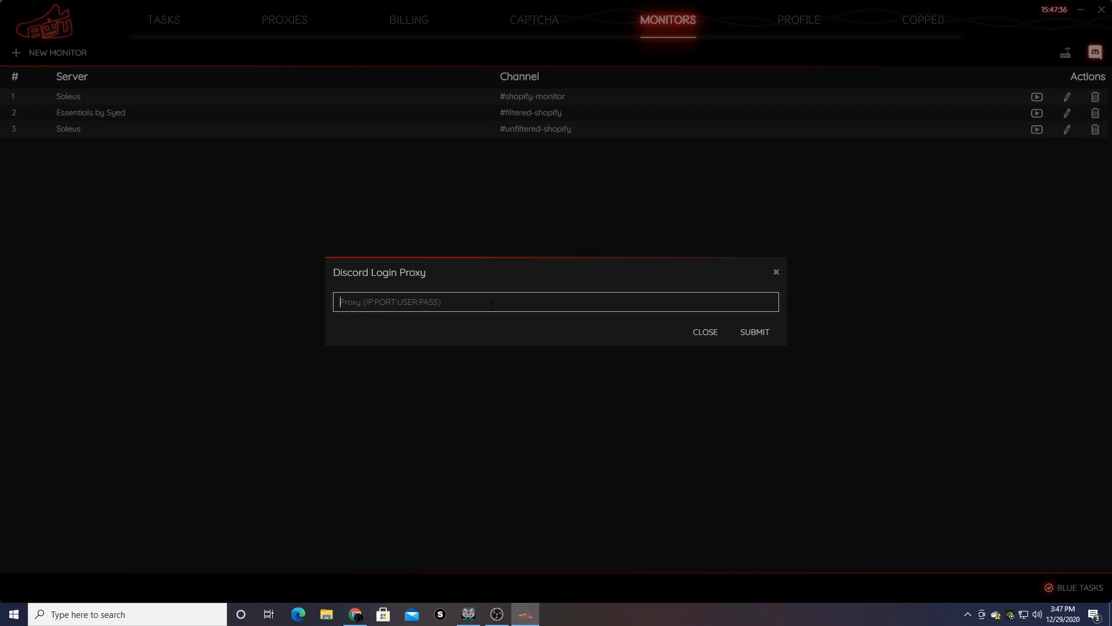
{"action": "left_click", "coordinate": [776, 274]}
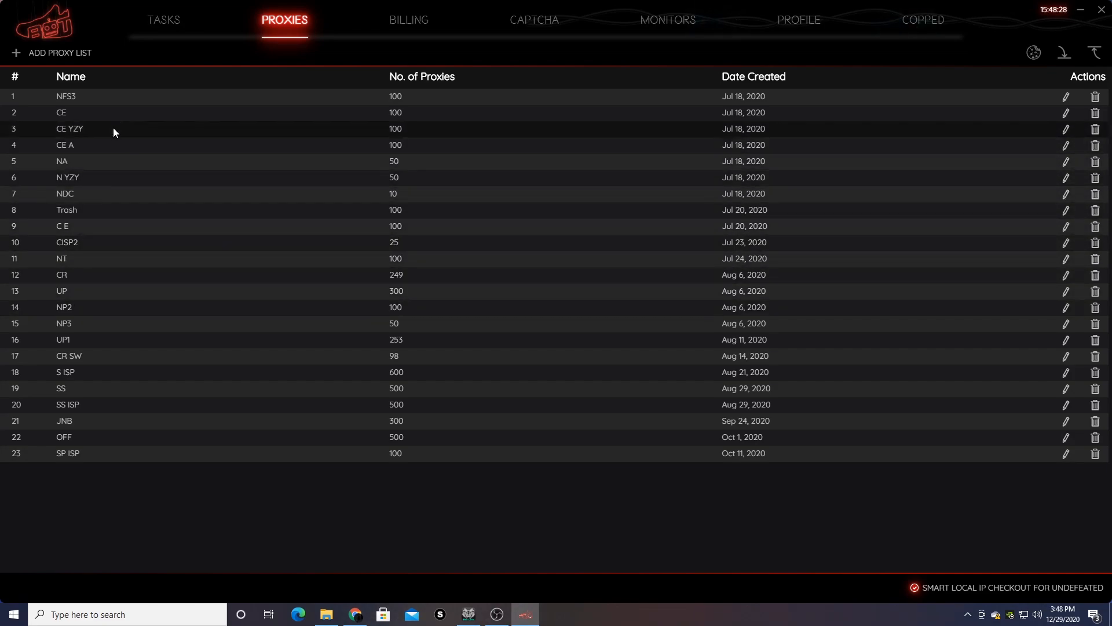
- Create proxy list 'AP ISP' by pasting in the 100 proxies and submitting
{"action": "left_click", "coordinate": [80, 51]}
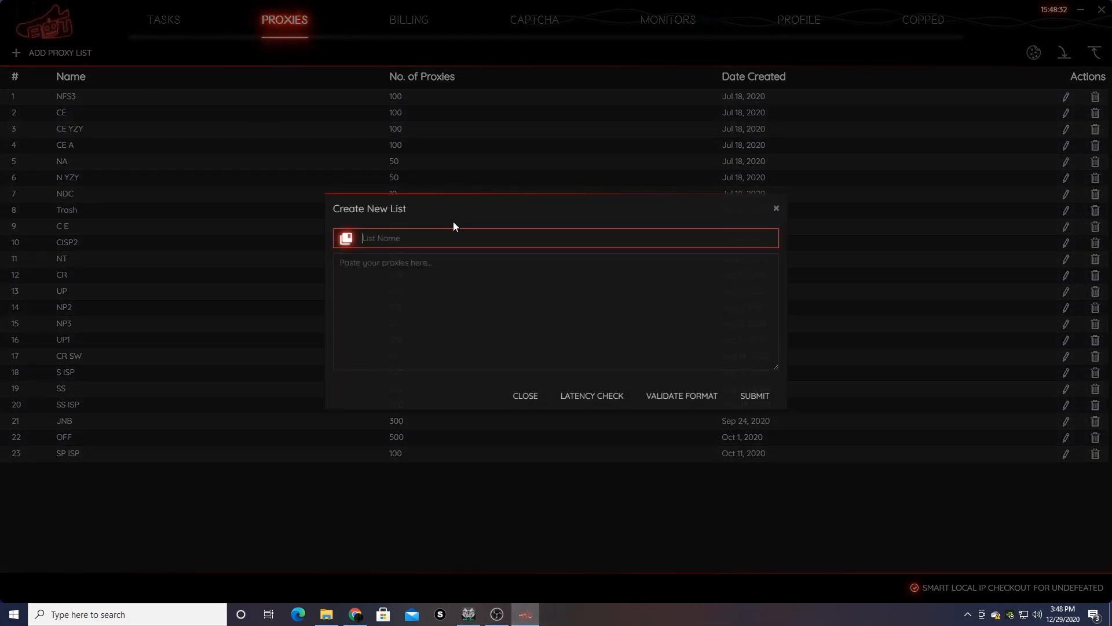
{"action": "type", "text": "AP"}
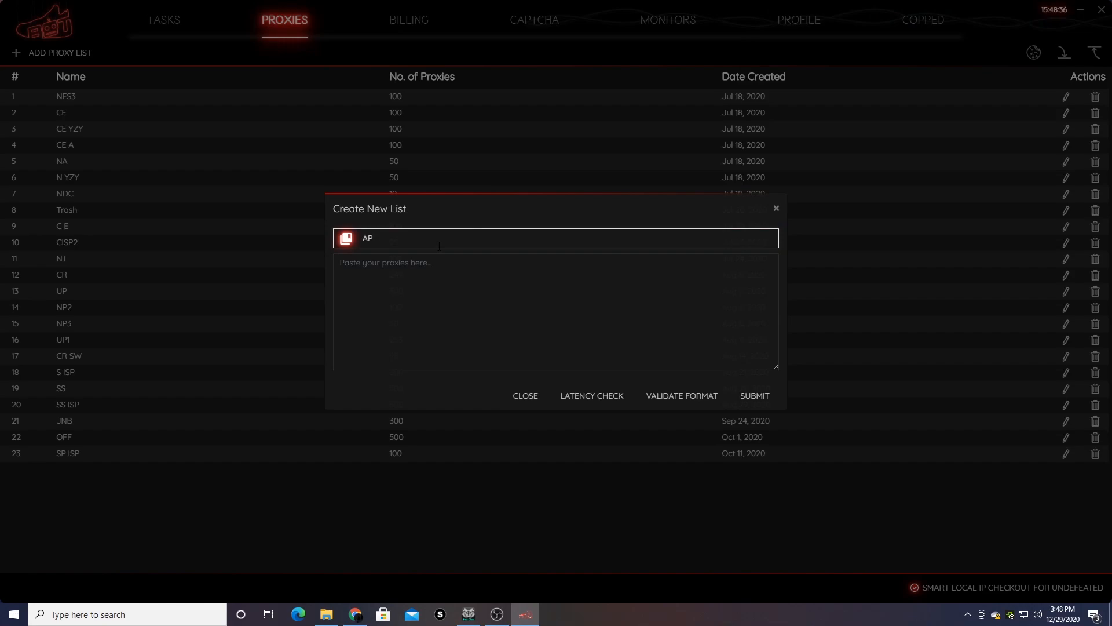
{"action": "type", "text": " ISP"}
{"action": "left_click", "coordinate": [503, 316]}
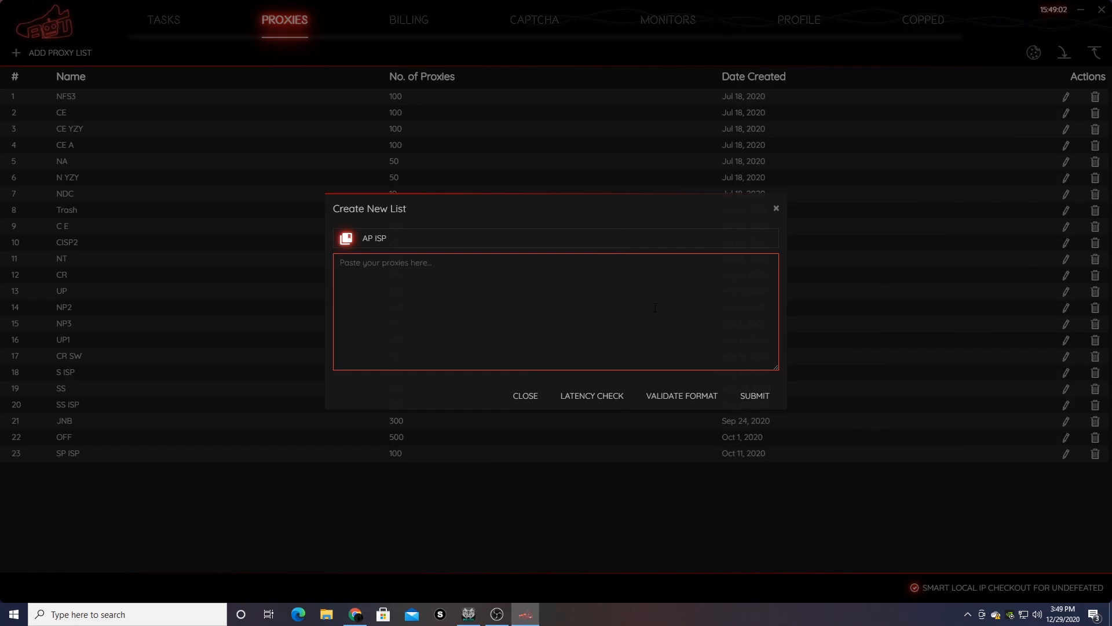
{"action": "key", "text": "ctrl+v"}
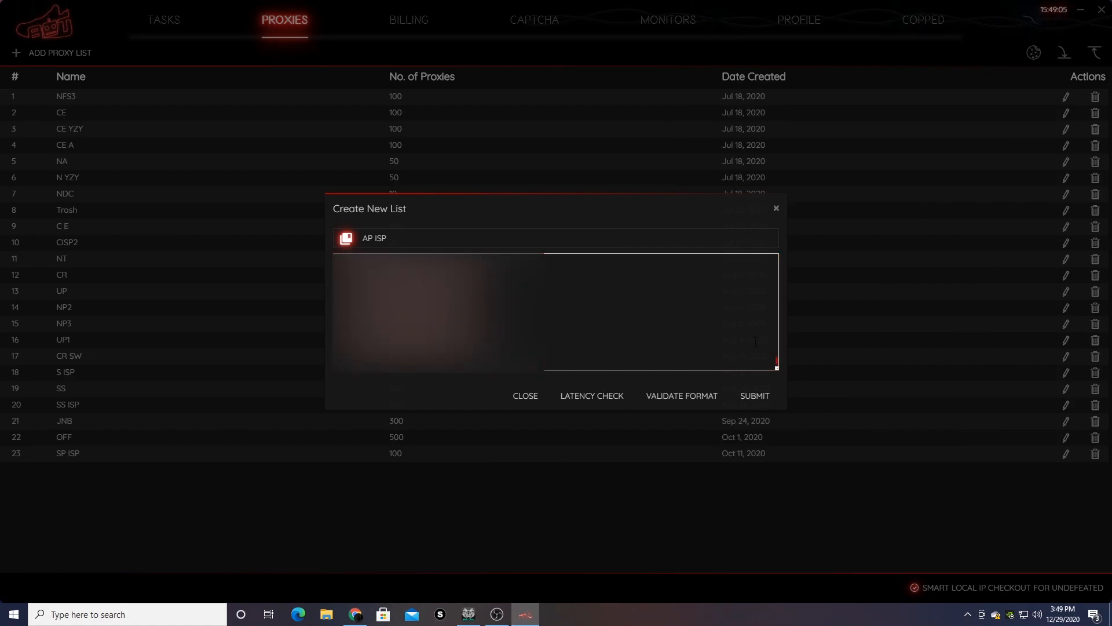
{"action": "left_click", "coordinate": [756, 395]}
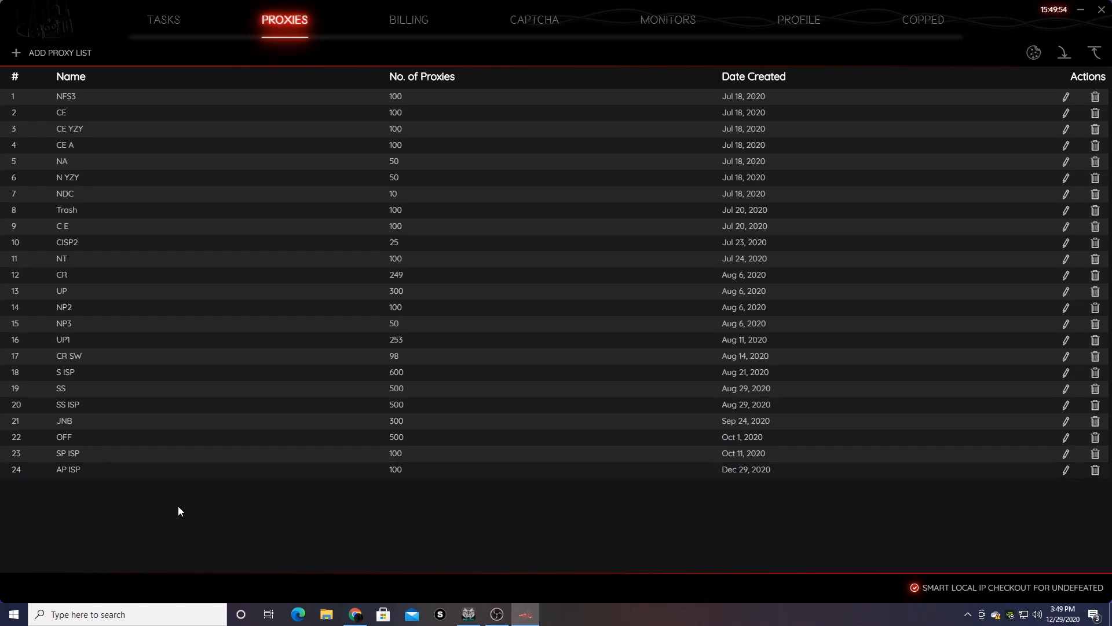
- Open the cookie generator and inspect its empty proxies and Generated Cookies boxes
{"action": "left_click", "coordinate": [1027, 50]}
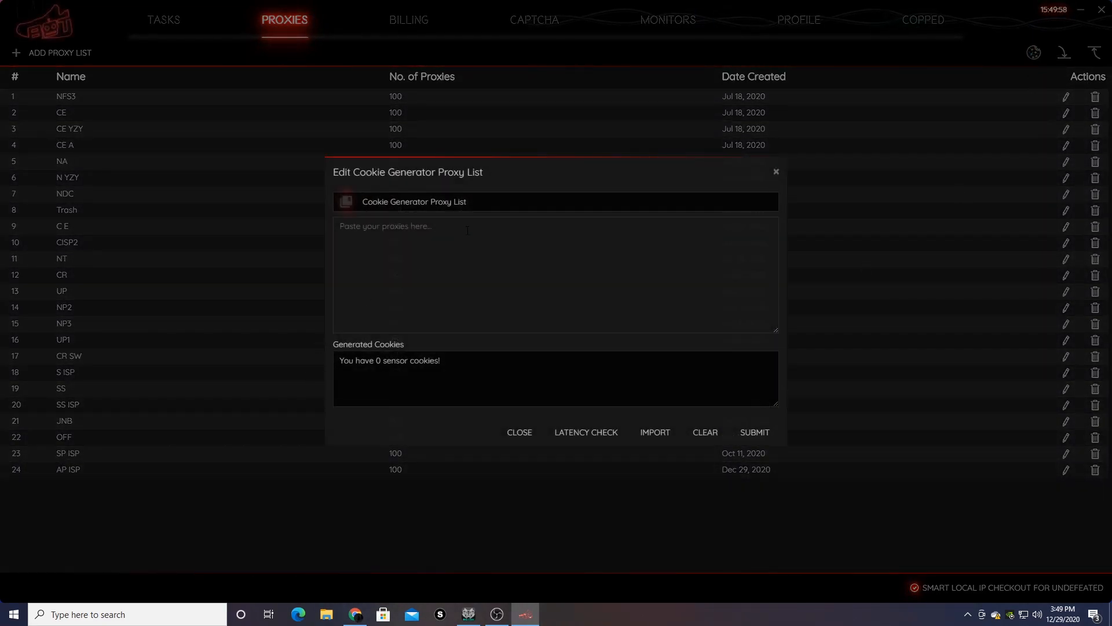
{"action": "left_click", "coordinate": [523, 234]}
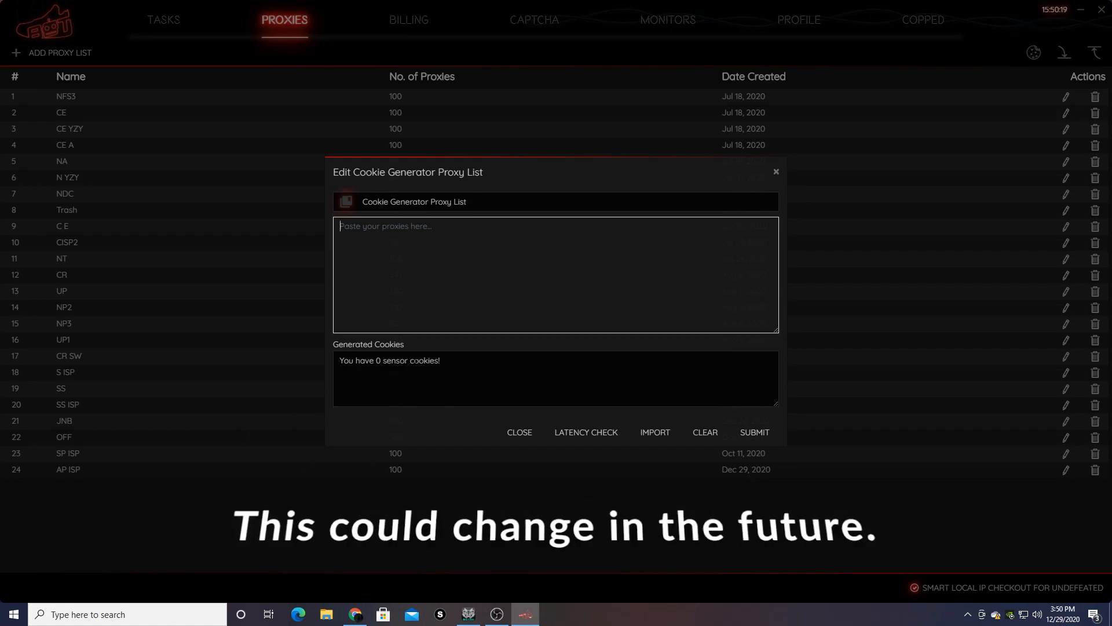
{"action": "left_click", "coordinate": [414, 360]}
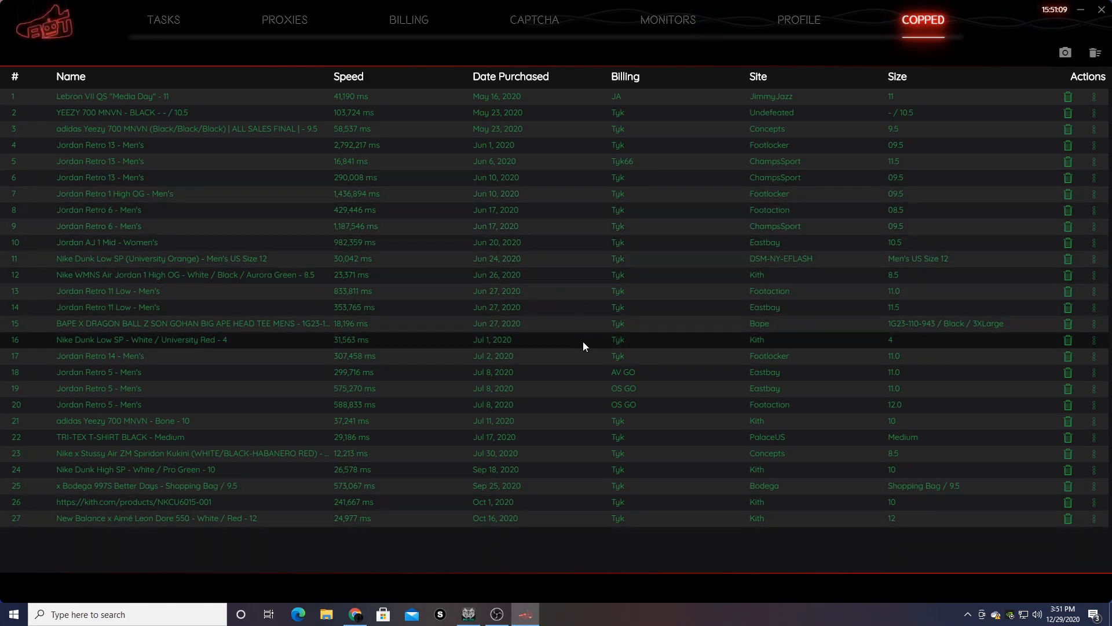
- Start saving a screenshot of the copped purchases as 'ui', then cancel the save
{"action": "left_click", "coordinate": [1066, 53]}
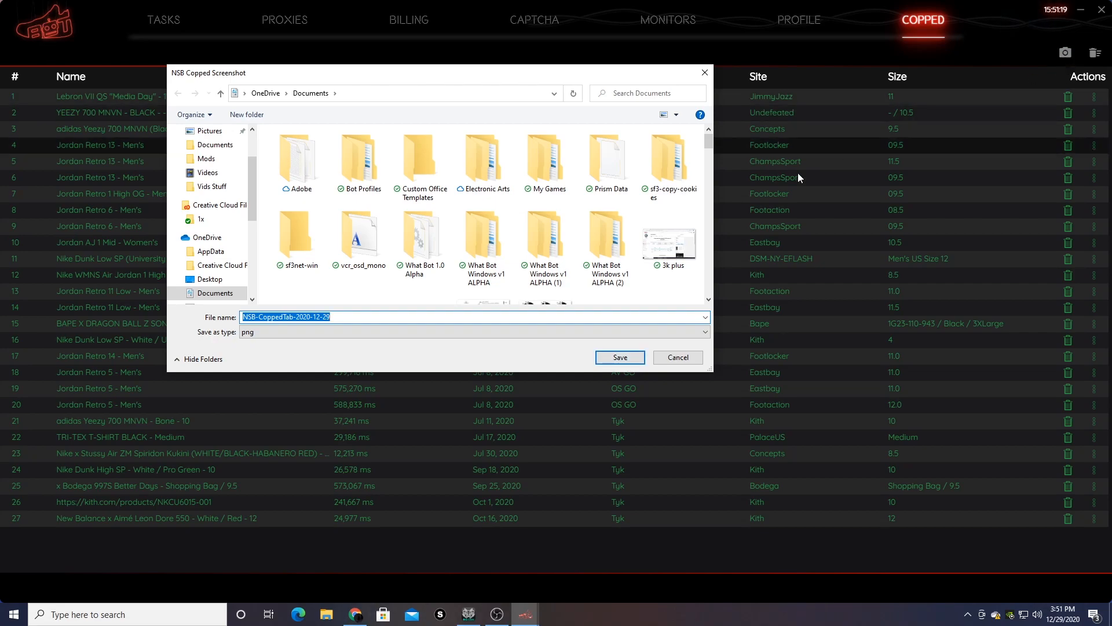
{"action": "type", "text": "ui"}
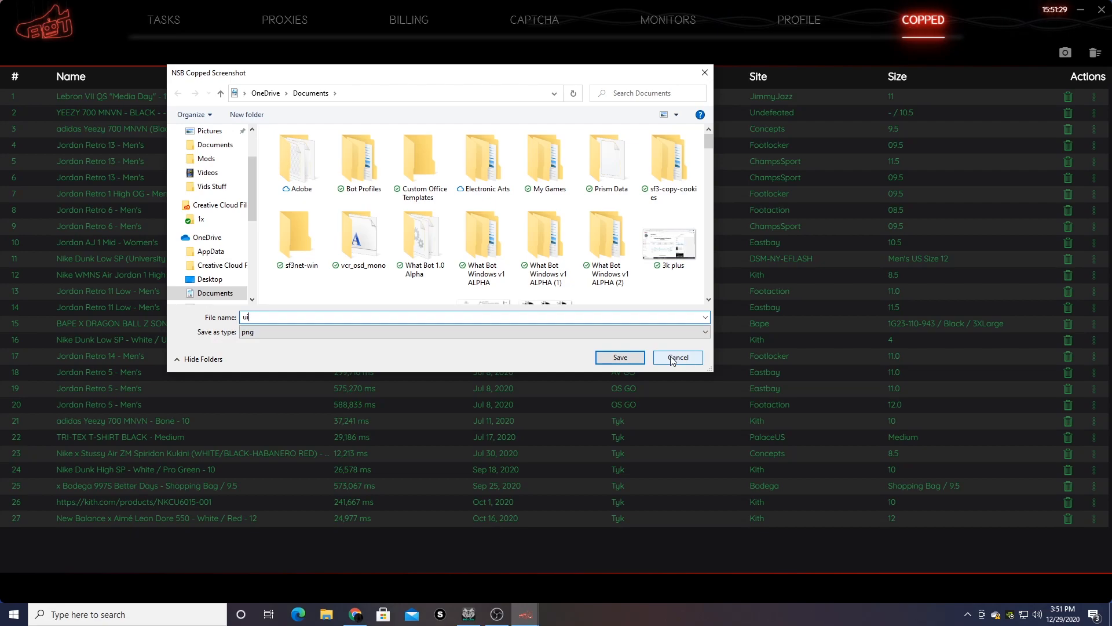
{"action": "left_click", "coordinate": [672, 357]}
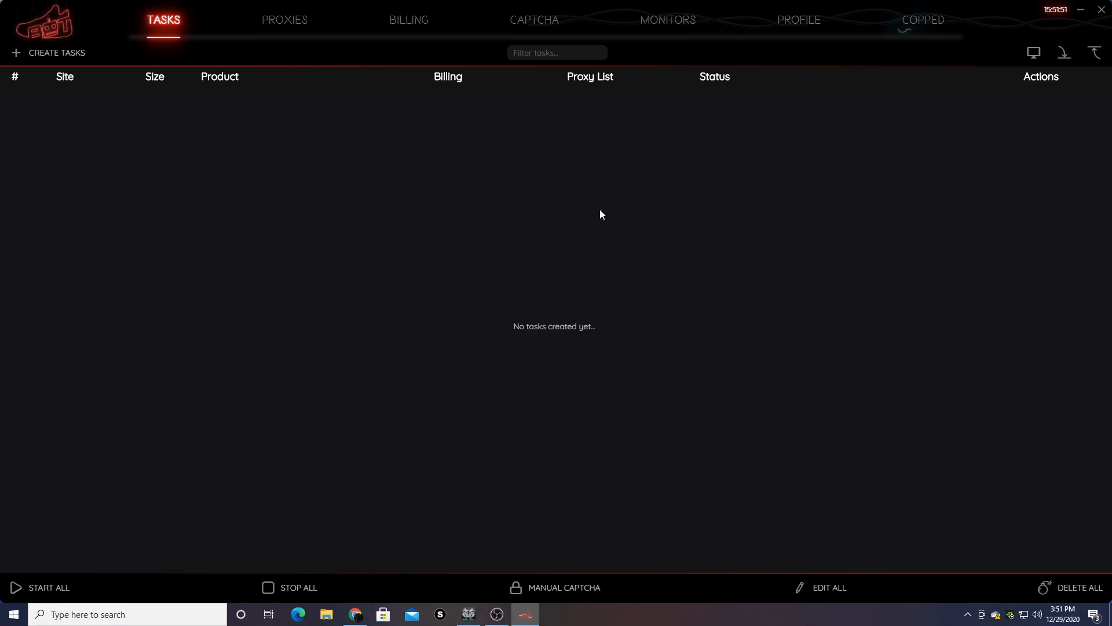
- Begin a new task with site Kith and the Nike Off White (G) billing profile
{"action": "left_click", "coordinate": [56, 53]}
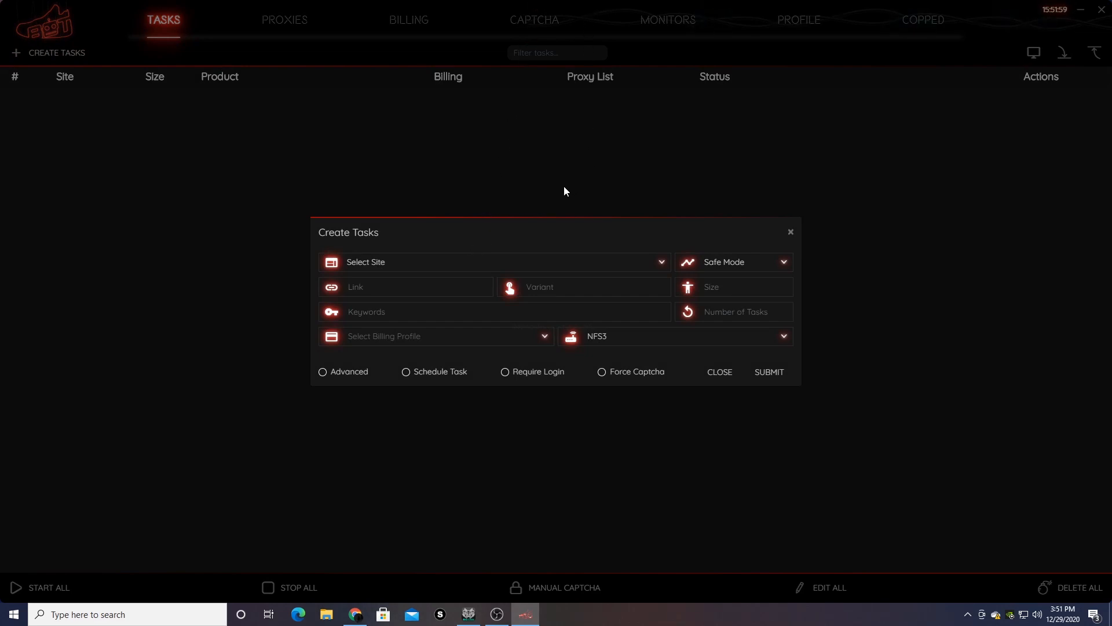
{"action": "left_click", "coordinate": [521, 267]}
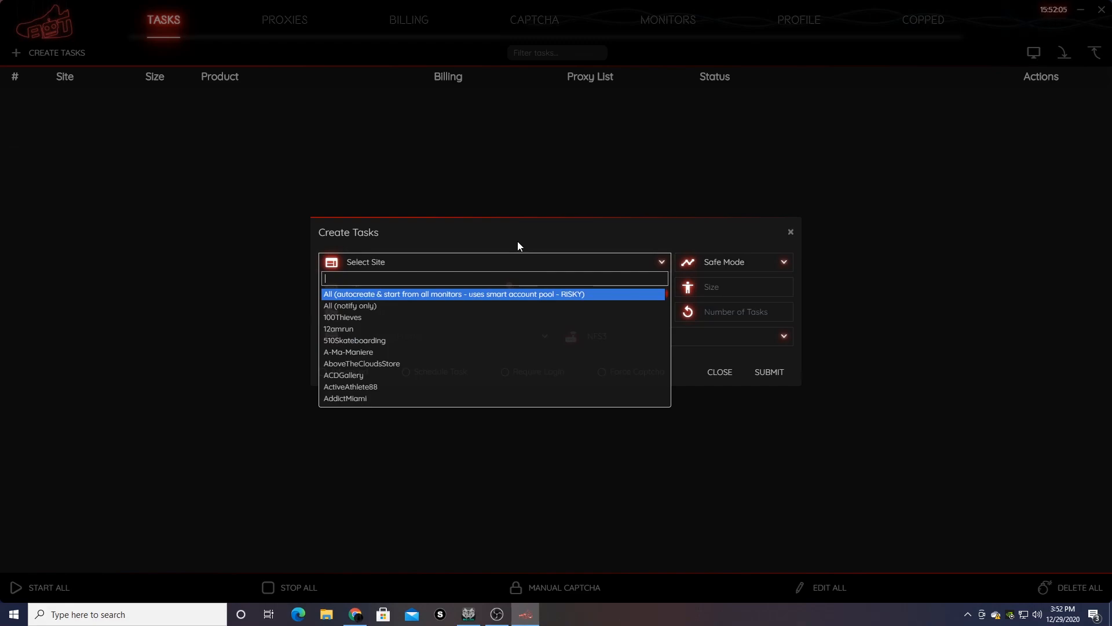
{"action": "type", "text": "kit"}
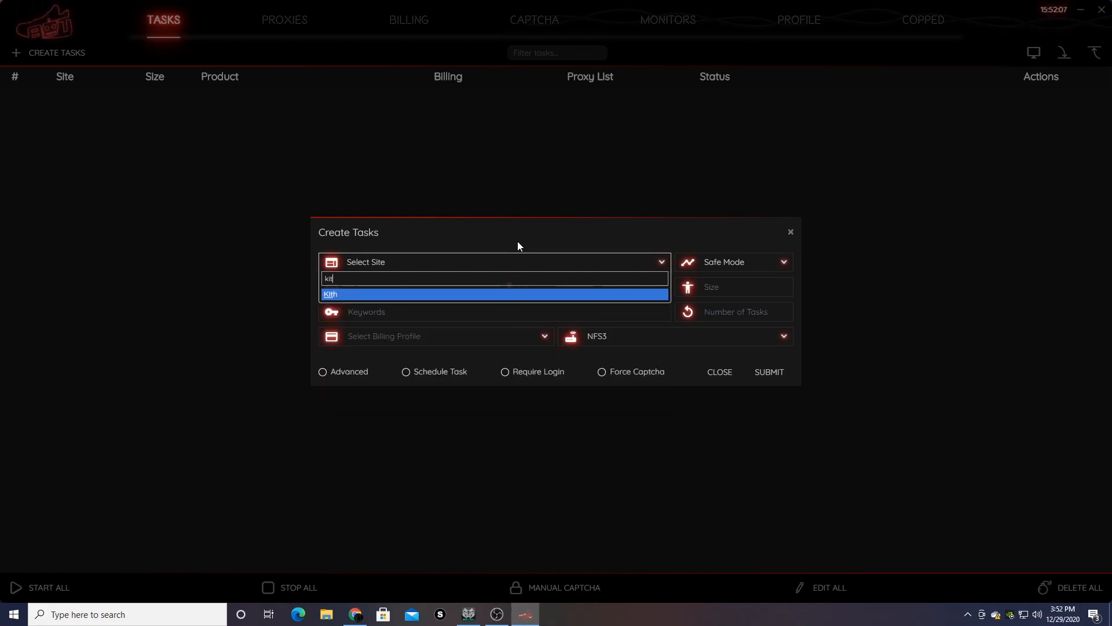
{"action": "type", "text": "h"}
{"action": "left_click", "coordinate": [443, 295]}
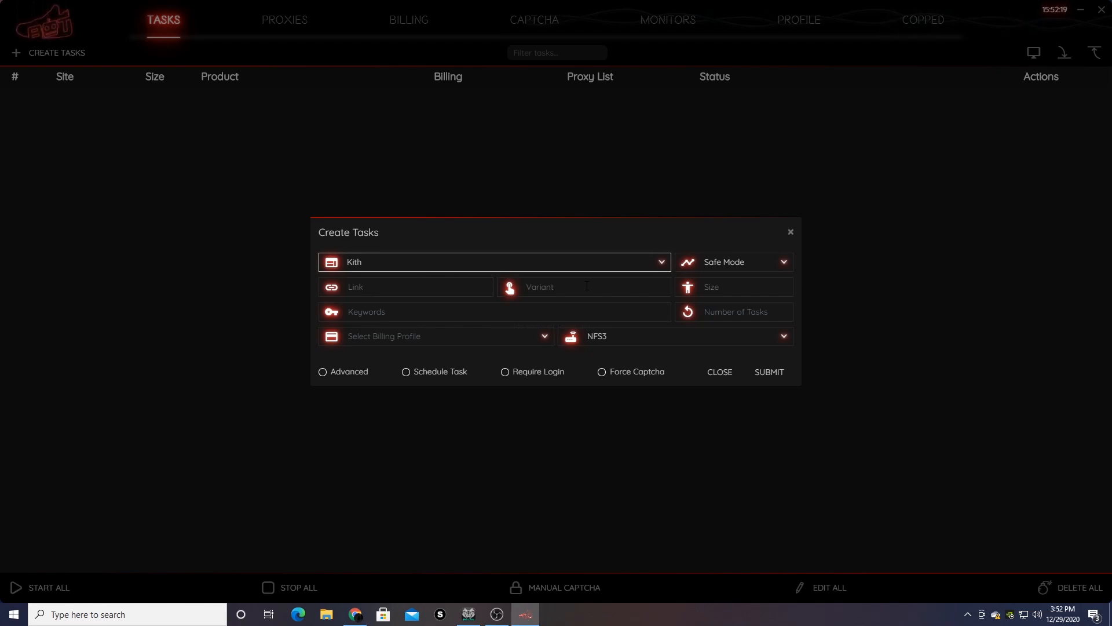
{"action": "left_click", "coordinate": [462, 337]}
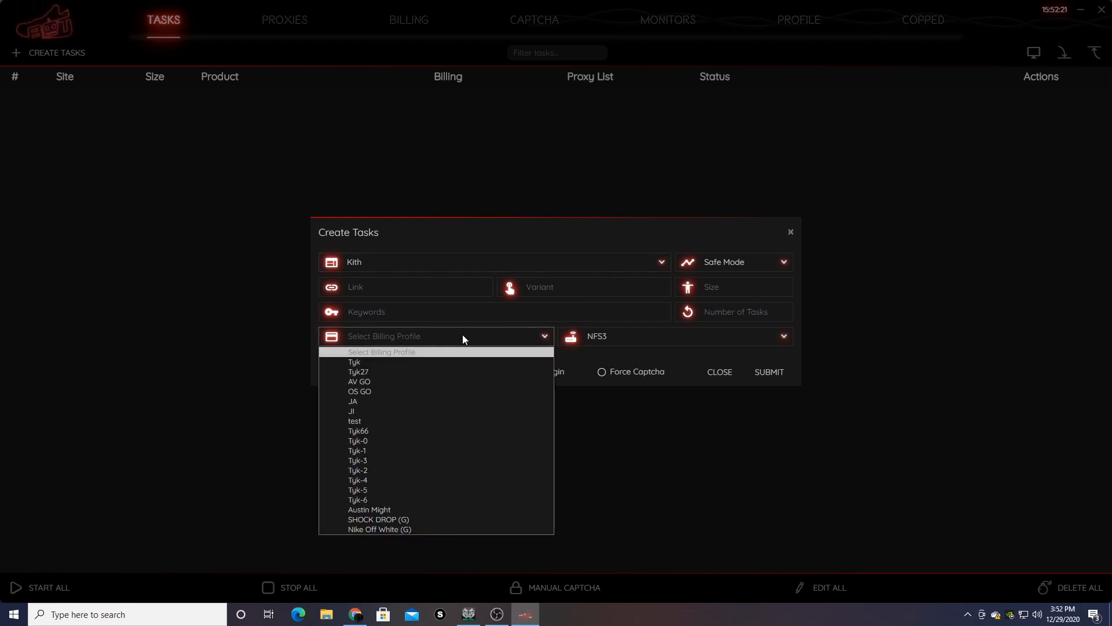
{"action": "left_click", "coordinate": [398, 528]}
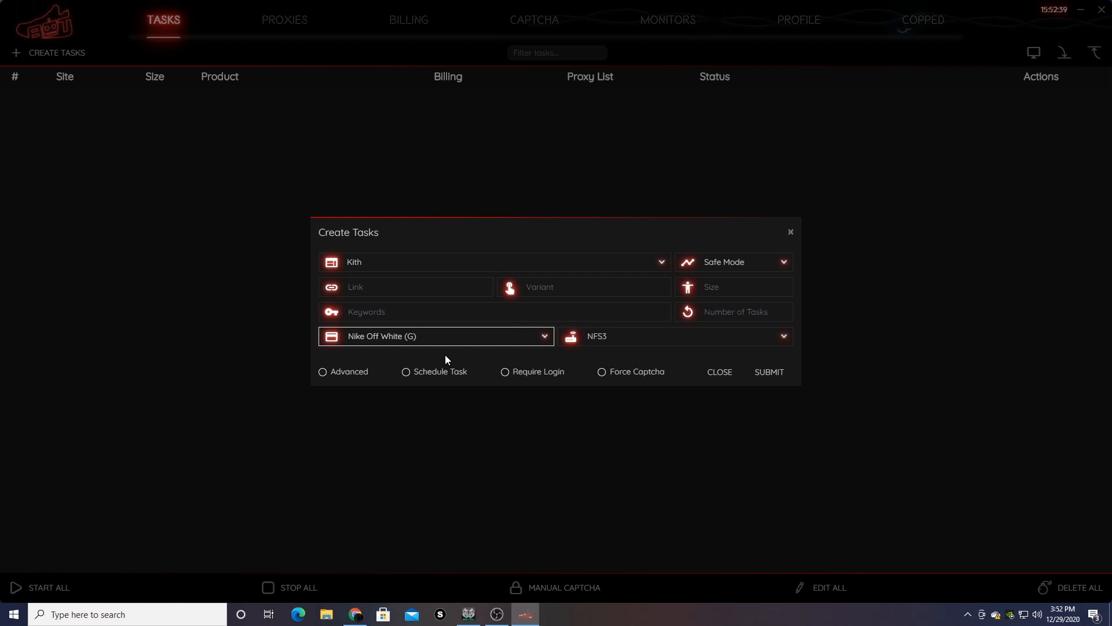
{"action": "left_click", "coordinate": [569, 318]}
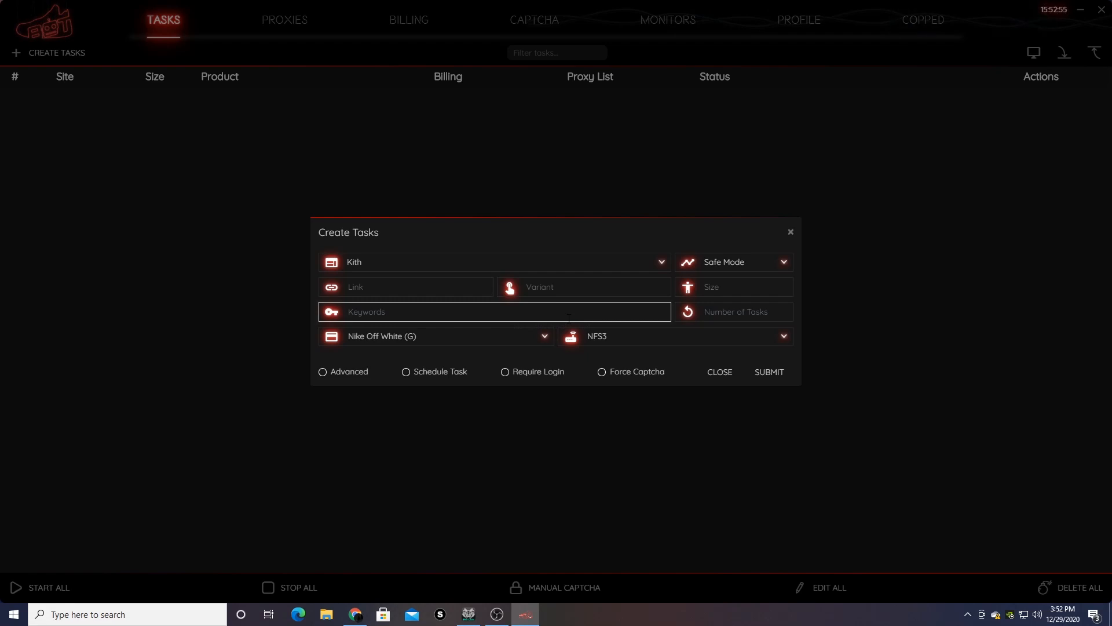
- Enter the keywords 'nike off white 97 black -gs -ps -td', fixing the typos
{"action": "type", "text": "nike "}
{"action": "type", "text": "off whi"}
{"action": "type", "text": "et"}
{"action": "key", "text": "BackSpace"}
{"action": "key", "text": "BackSpace"}
{"action": "key", "text": "BackSpace"}
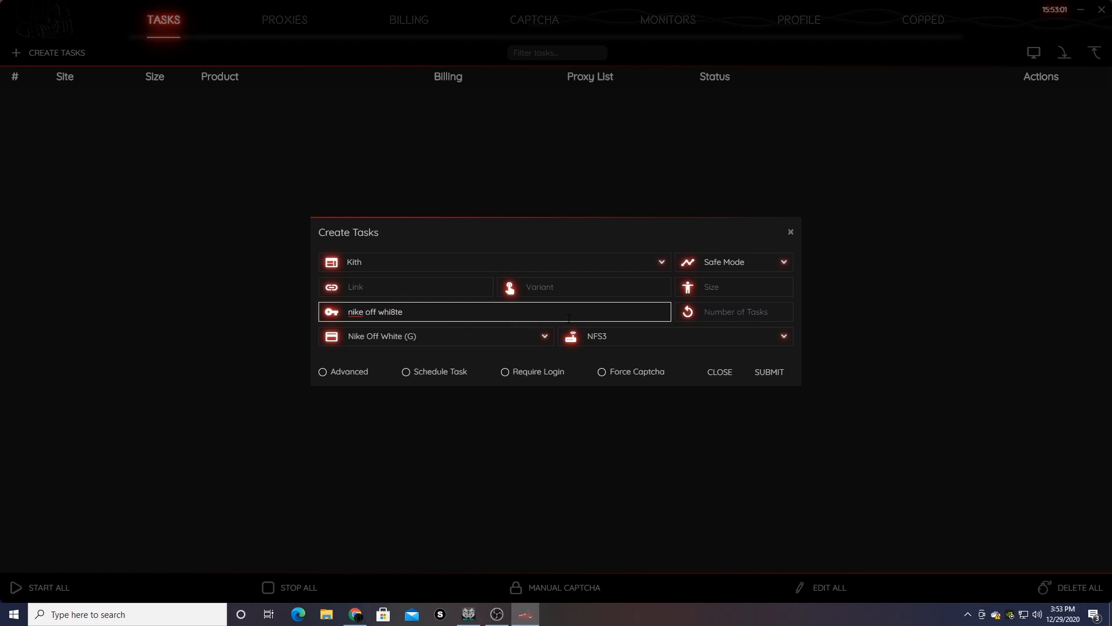
{"action": "type", "text": "te "}
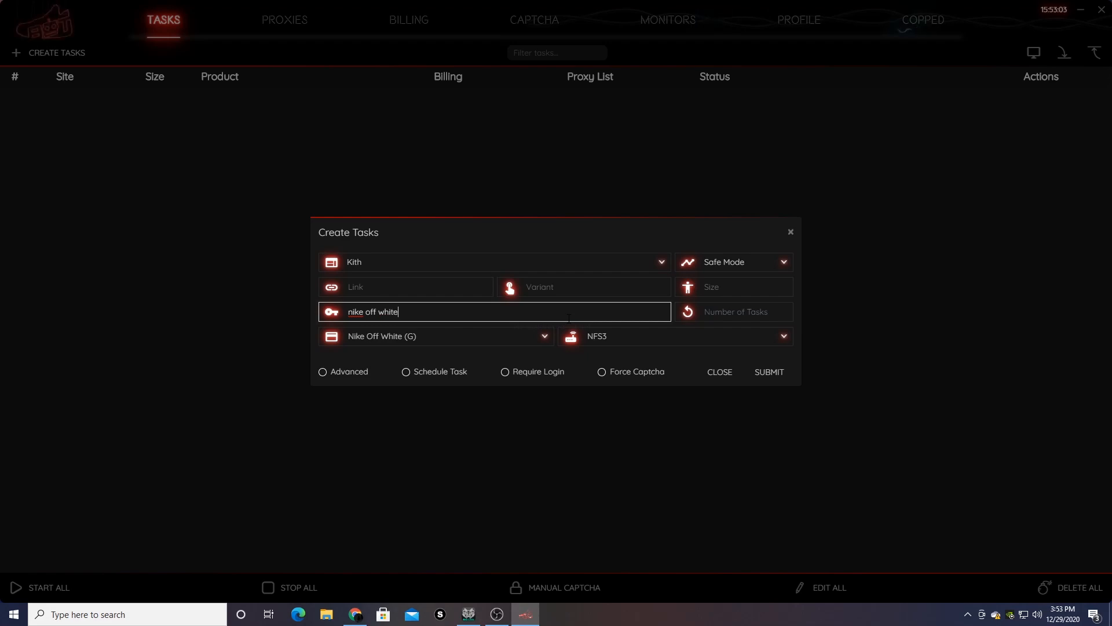
{"action": "type", "text": "97 black"}
{"action": "type", "text": "-gs -p"}
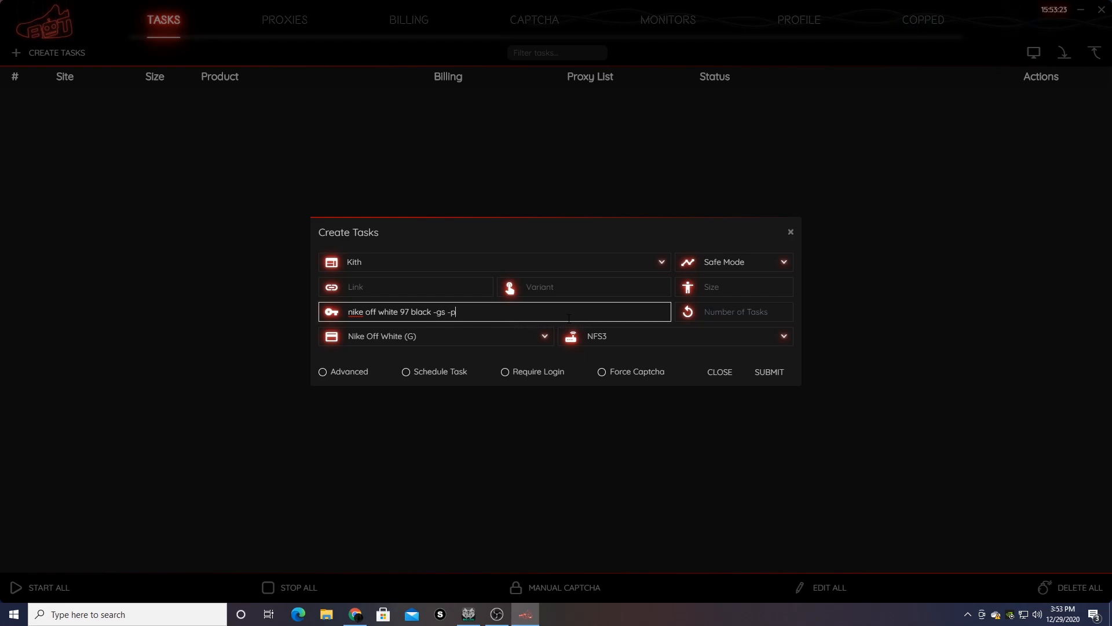
{"action": "type", "text": "s -td"}
{"action": "type", "text": " -"}
{"action": "type", "text": "t"}
{"action": "key", "text": "BackSpace"}
{"action": "key", "text": "BackSpace"}
- Append '-kids' to the end of the keyword exclusions after -td
{"action": "left_click_drag", "start_coordinate": [363, 313], "coordinate": [474, 312]}
{"action": "left_click", "coordinate": [348, 312]}
{"action": "left_click", "coordinate": [394, 312]}
{"action": "left_click_drag", "start_coordinate": [349, 313], "coordinate": [431, 317]}
{"action": "left_click", "coordinate": [427, 317]}
{"action": "left_click_drag", "start_coordinate": [434, 313], "coordinate": [441, 317]}
{"action": "left_click", "coordinate": [492, 316]}
{"action": "type", "text": "-kids"}
{"action": "left_click_drag", "start_coordinate": [501, 316], "coordinate": [435, 343]}
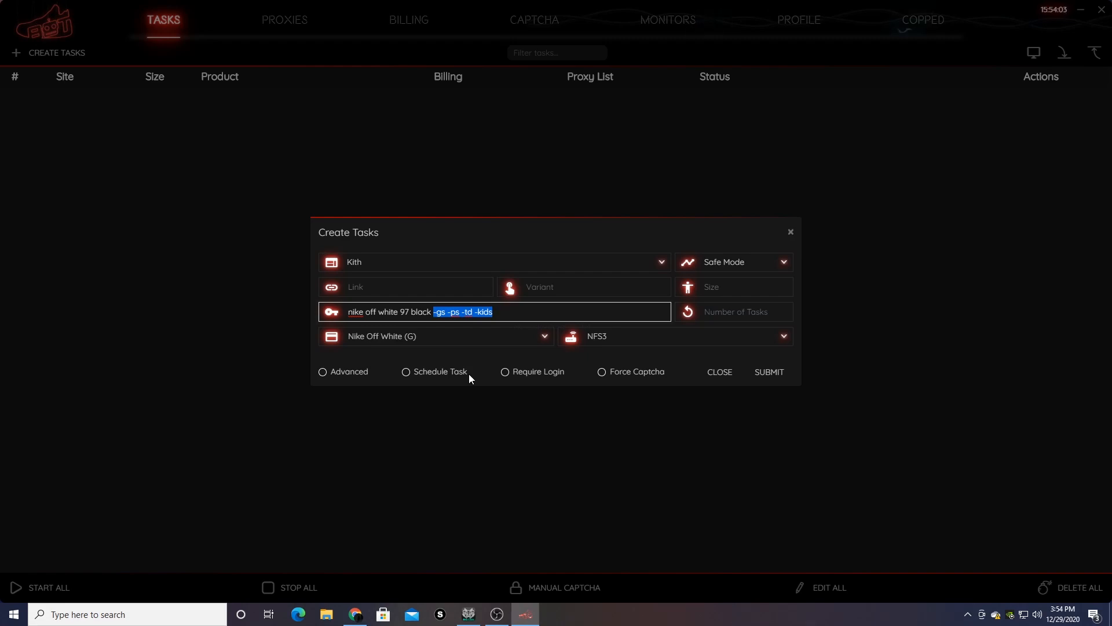
{"action": "left_click", "coordinate": [442, 312]}
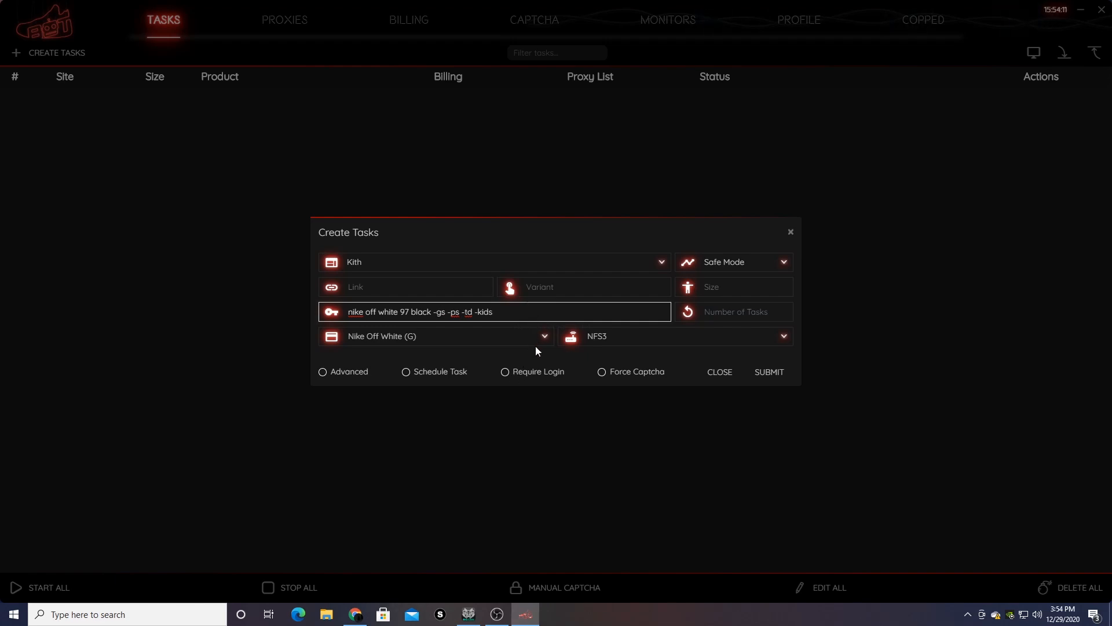
- Add a second keyword term 'off white 97 panda -gs -ps -td -kids' after the black one
{"action": "type", "text": ","}
{"action": "left_click_drag", "start_coordinate": [434, 312], "coordinate": [355, 312]}
{"action": "left_click", "coordinate": [547, 312]}
{"action": "type", "text": "off"}
{"action": "type", "text": " white"}
{"action": "type", "text": "97"}
{"action": "type", "text": " pr"}
{"action": "type", "text": "nda"}
{"action": "type", "text": " -"}
{"action": "type", "text": "gs -"}
{"action": "type", "text": "ps "}
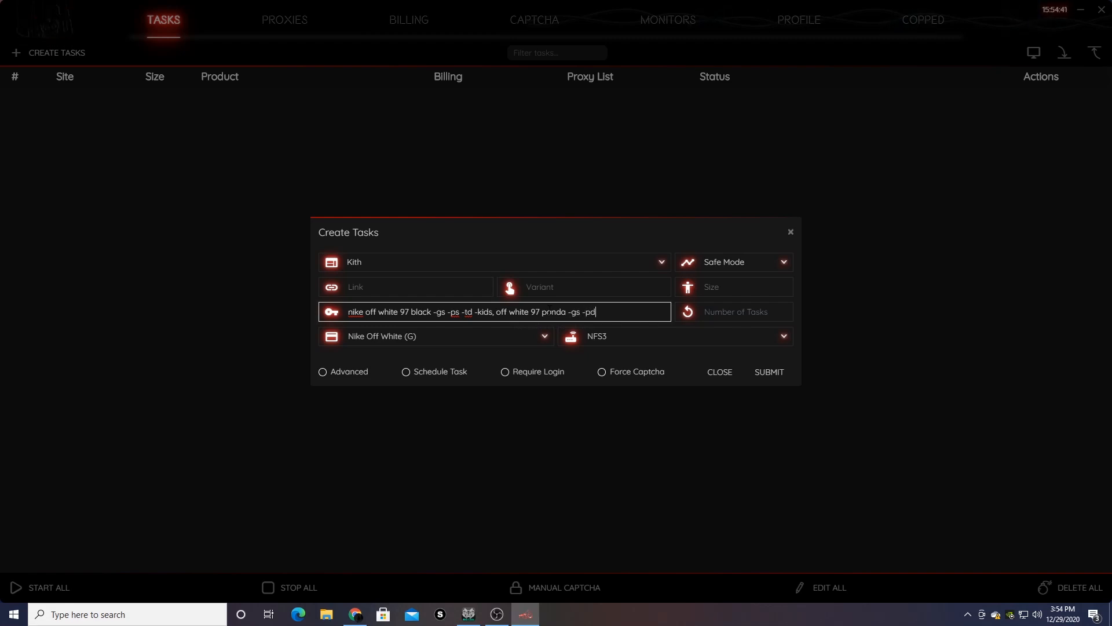
{"action": "type", "text": "-td "}
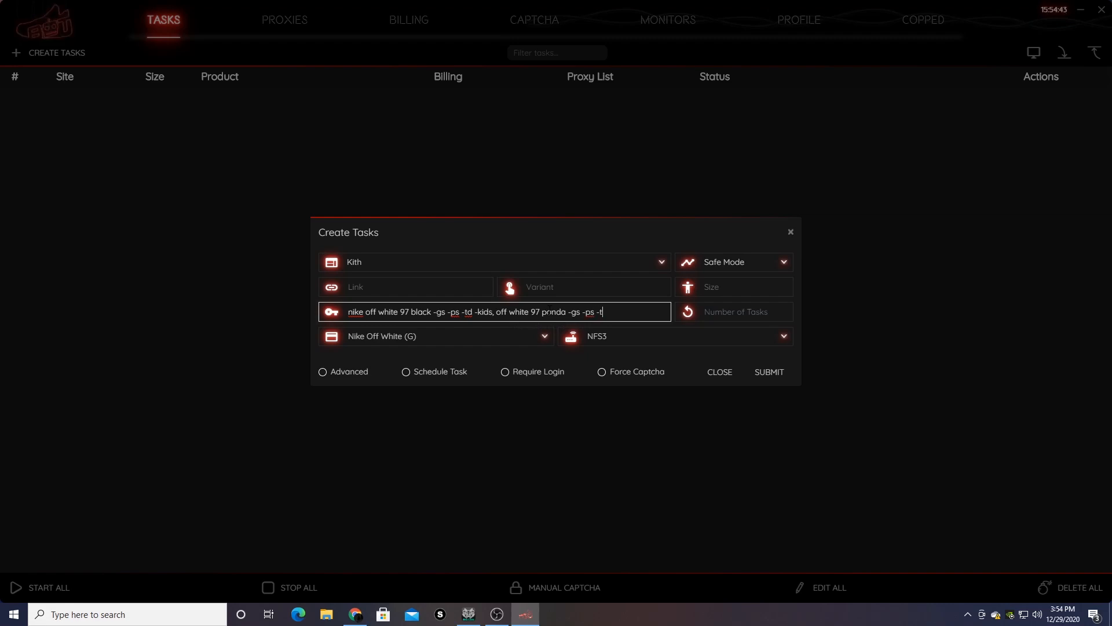
{"action": "type", "text": "-kids"}
{"action": "left_click_drag", "start_coordinate": [343, 316], "coordinate": [501, 311]}
{"action": "left_click", "coordinate": [496, 312]}
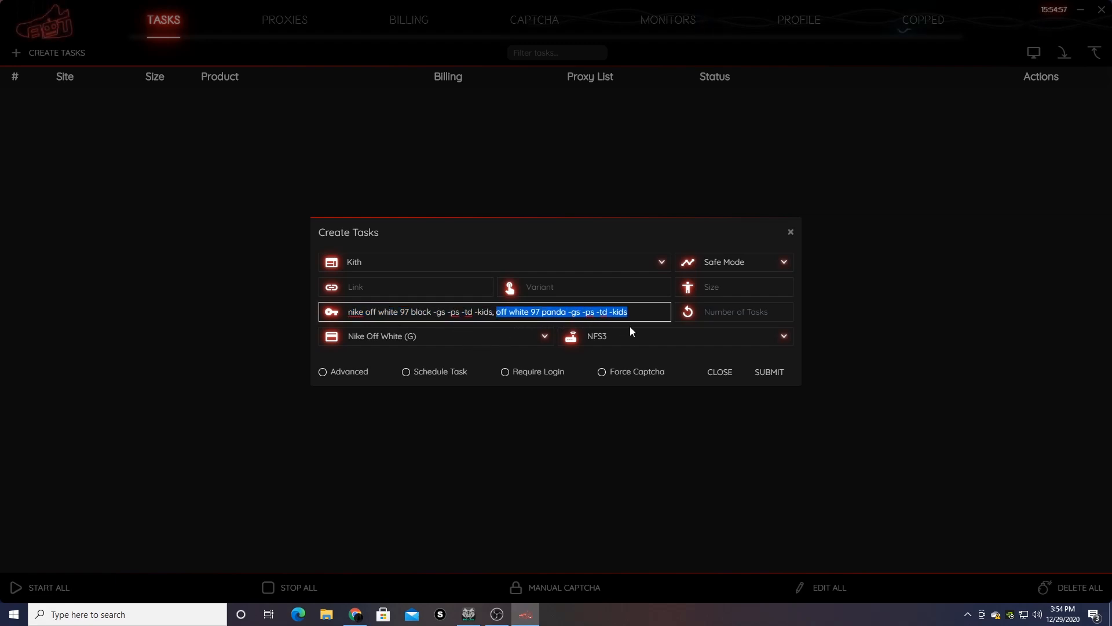
{"action": "left_click_drag", "start_coordinate": [496, 312], "coordinate": [617, 333]}
{"action": "left_click", "coordinate": [626, 312]}
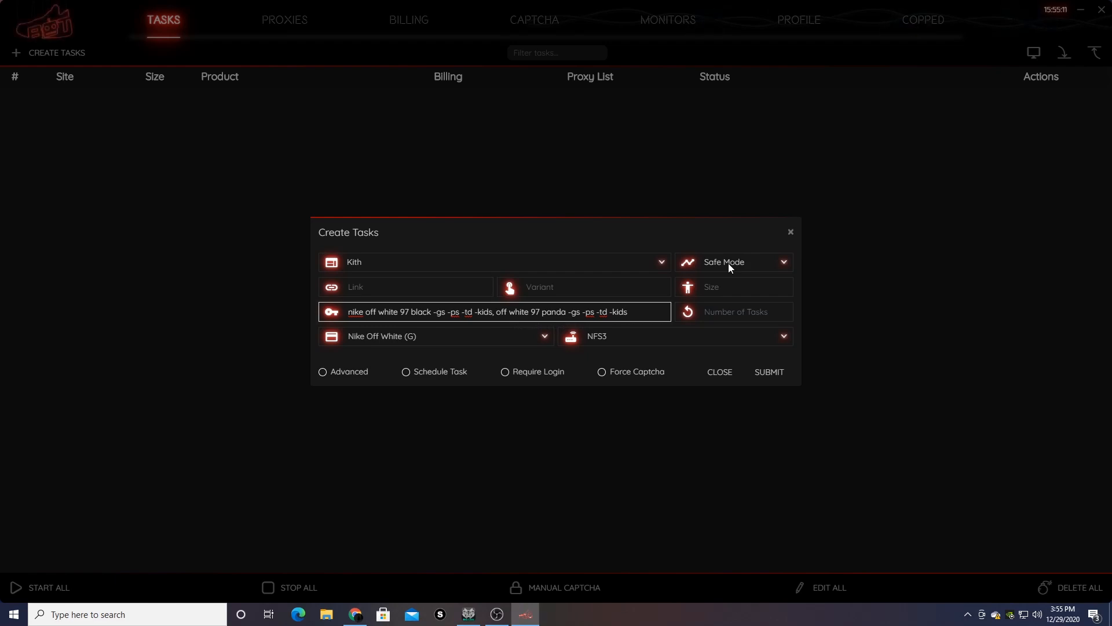
- Set the task mode to Cyborg3.0 and the proxy list to No Proxy
{"action": "left_click", "coordinate": [728, 263]}
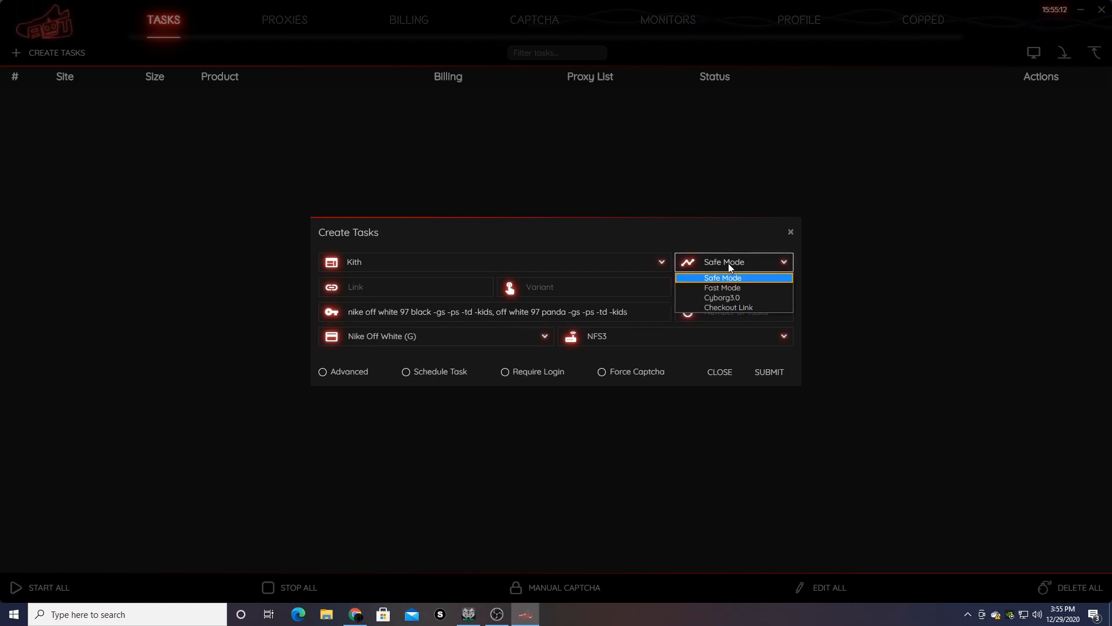
{"action": "left_click", "coordinate": [758, 296]}
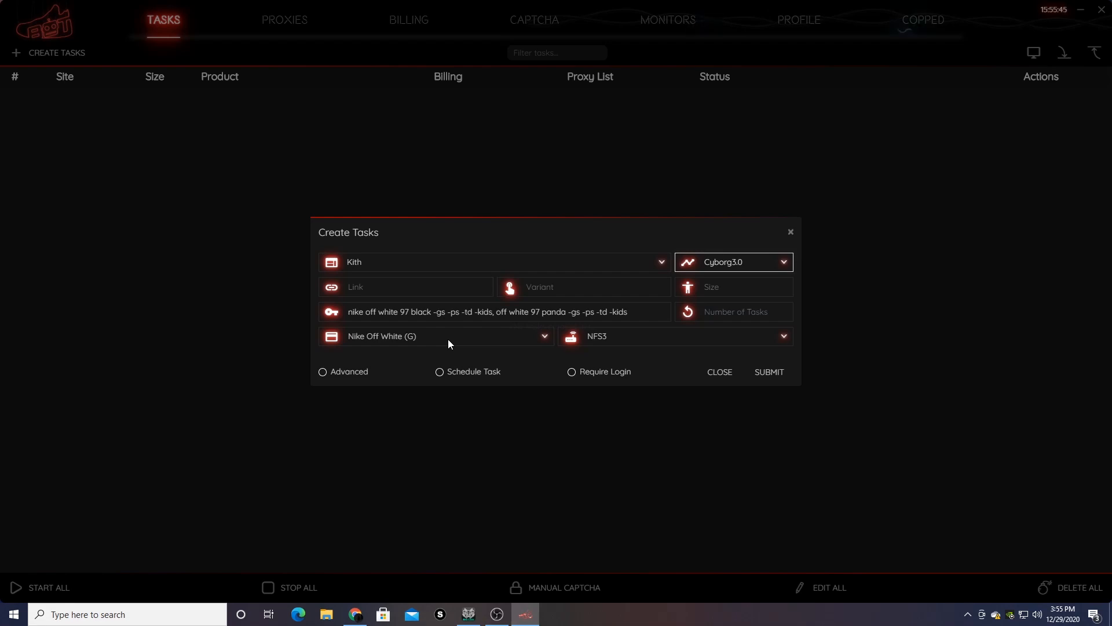
{"action": "left_click", "coordinate": [603, 339]}
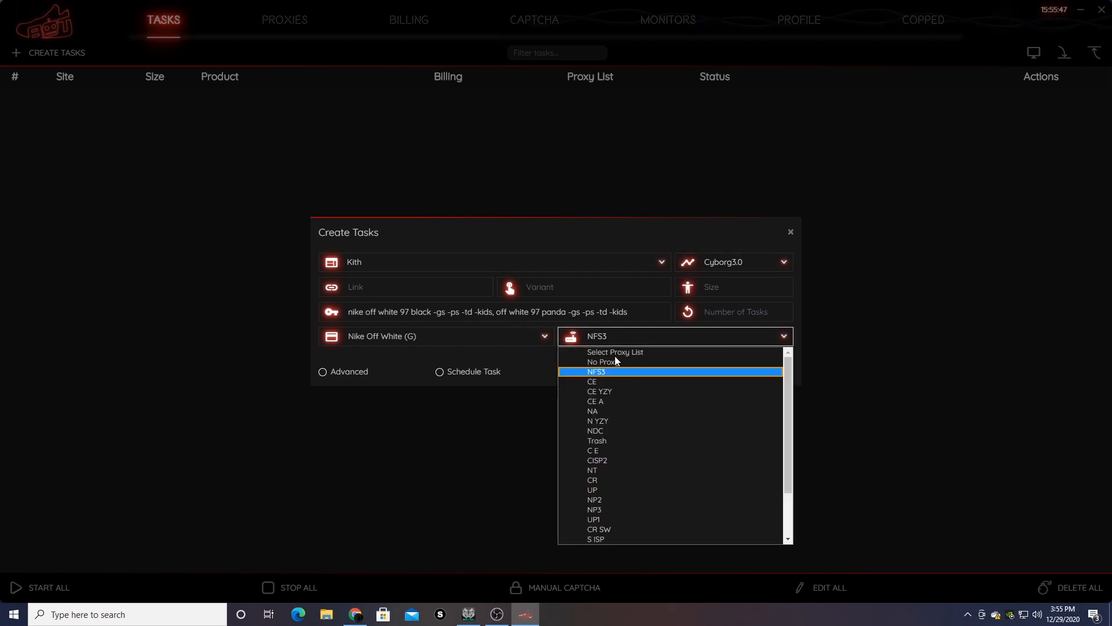
{"action": "left_click", "coordinate": [613, 355]}
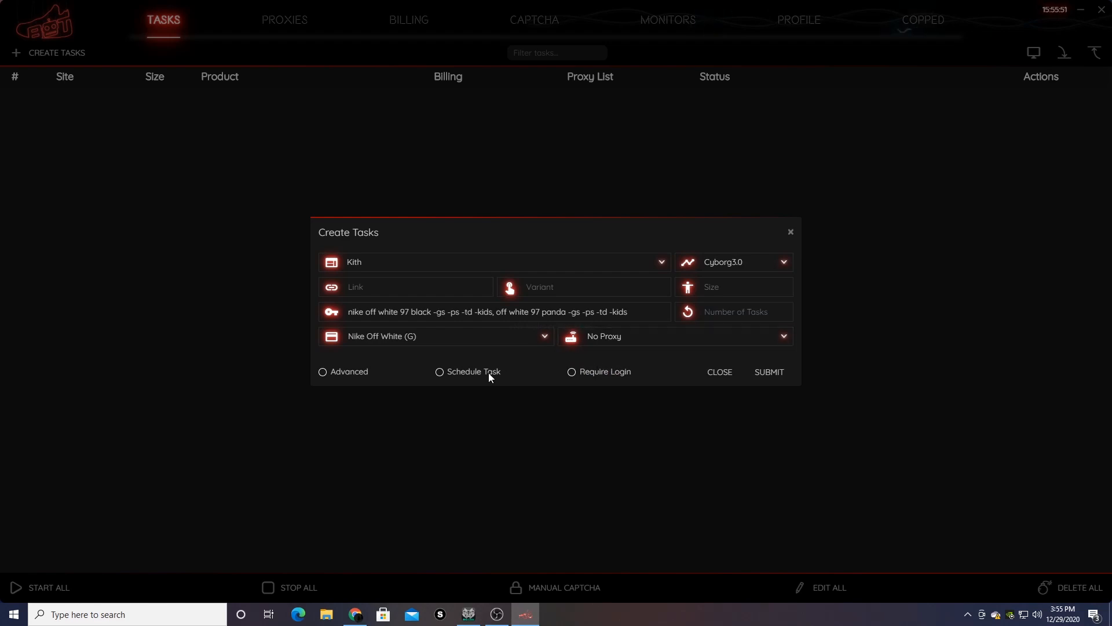
- Enable Advanced settings with Monitor and Restock timeouts both set to 10000
{"action": "left_click", "coordinate": [322, 375]}
{"action": "left_click", "coordinate": [477, 342]}
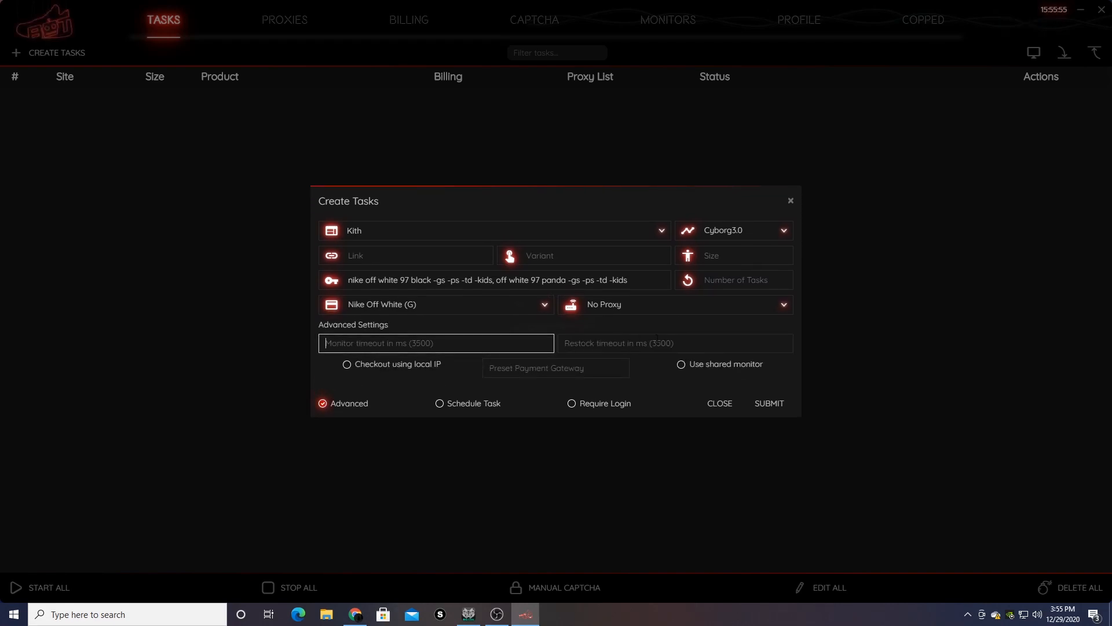
{"action": "type", "text": "4000"}
{"action": "left_click", "coordinate": [648, 343]}
{"action": "type", "text": "40000"}
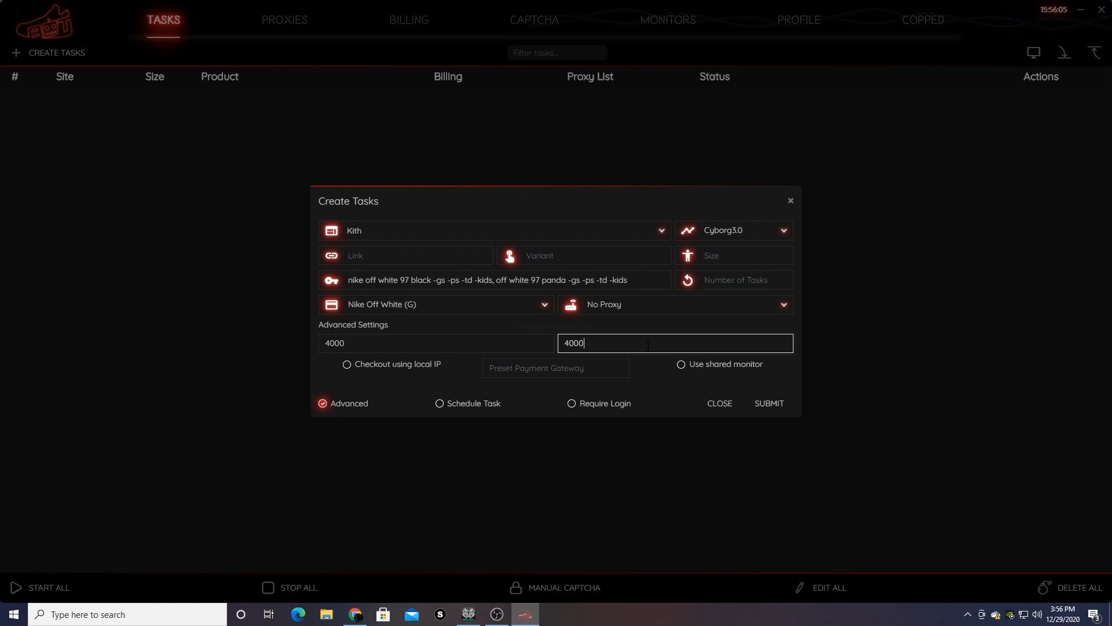
{"action": "key", "text": "shift+Tab"}
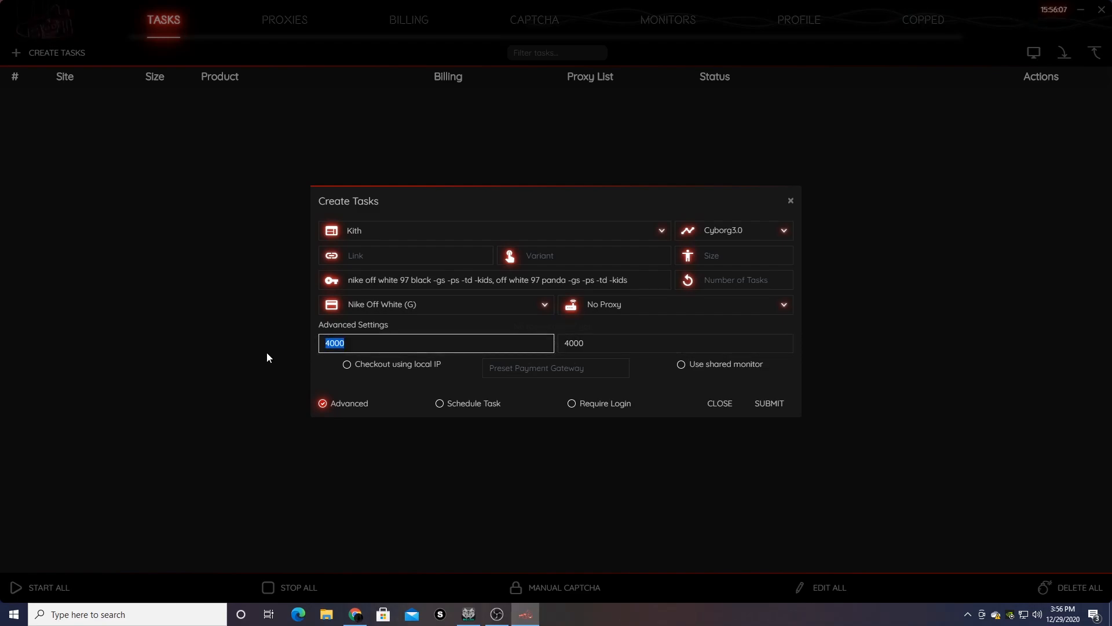
{"action": "type", "text": "10000"}
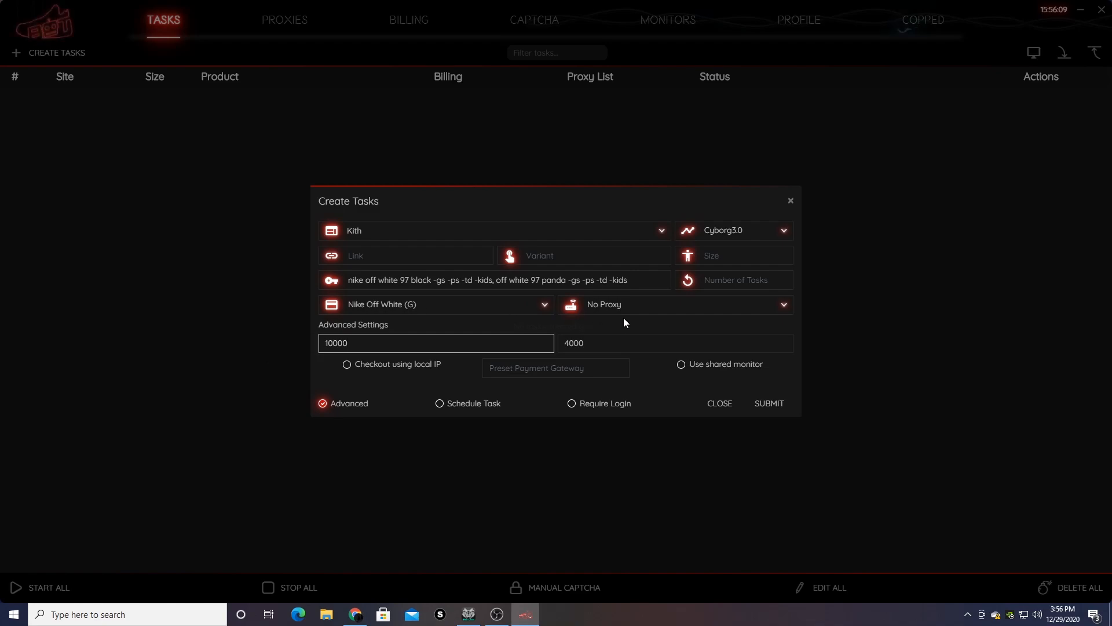
{"action": "key", "text": "Tab"}
{"action": "type", "text": "10000"}
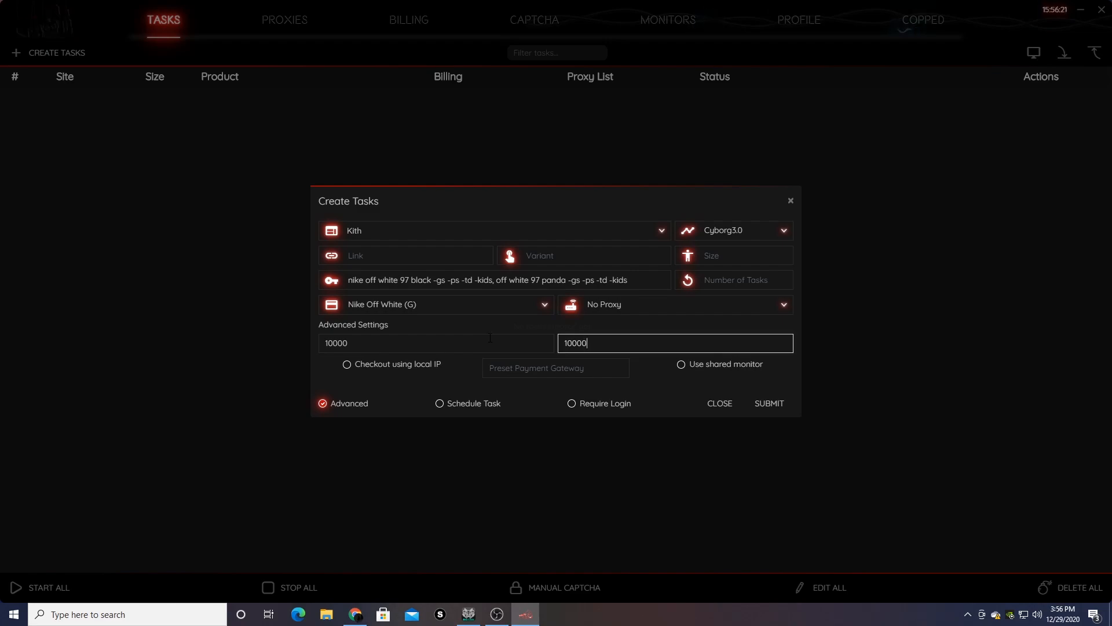
{"action": "left_click", "coordinate": [681, 362]}
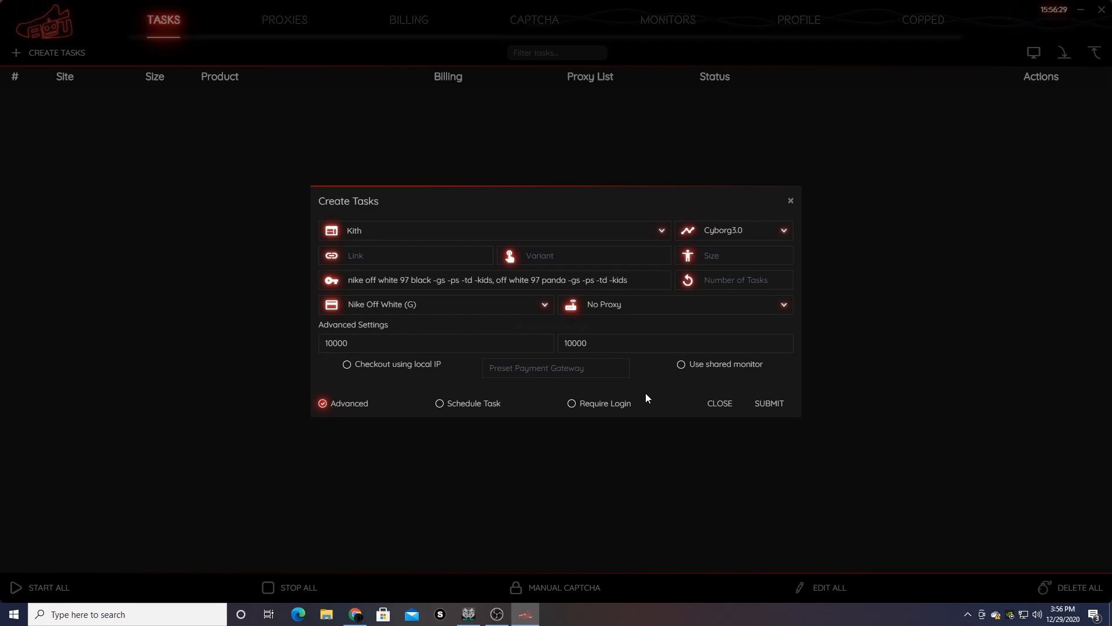
{"action": "left_click", "coordinate": [737, 260]}
- Enter sizes 8, 9.5 and 12 and confirm the task stays on No Proxy
{"action": "type", "text": "8,9,5,12"}
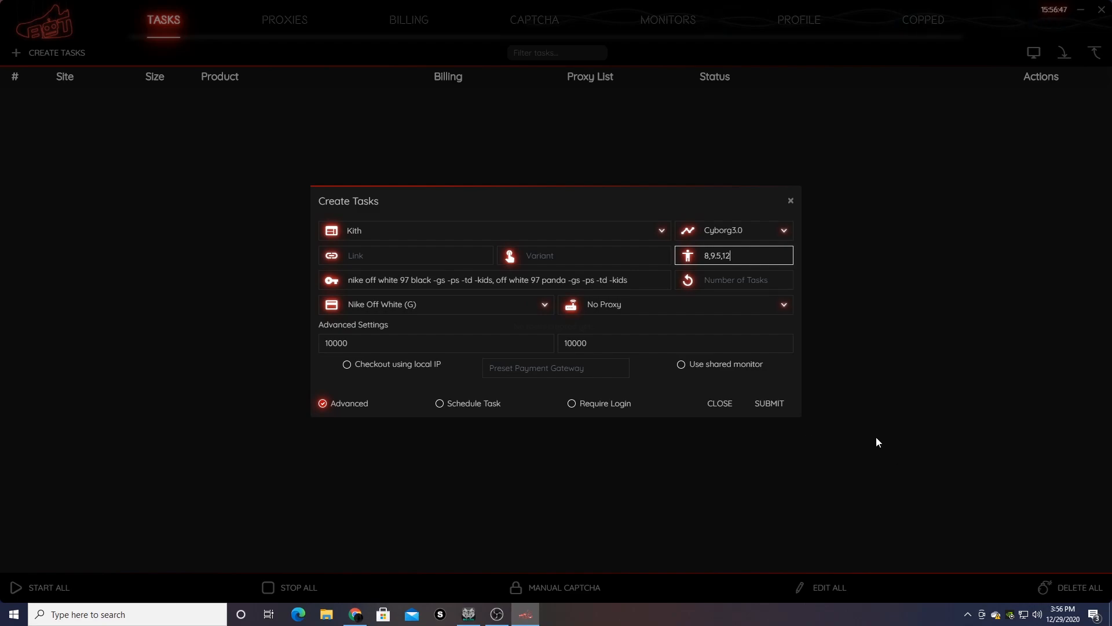
{"action": "left_click_drag", "start_coordinate": [747, 261], "coordinate": [620, 261]}
{"action": "left_click", "coordinate": [620, 261]}
{"action": "triple_click", "coordinate": [735, 259]}
{"action": "left_click", "coordinate": [736, 261]}
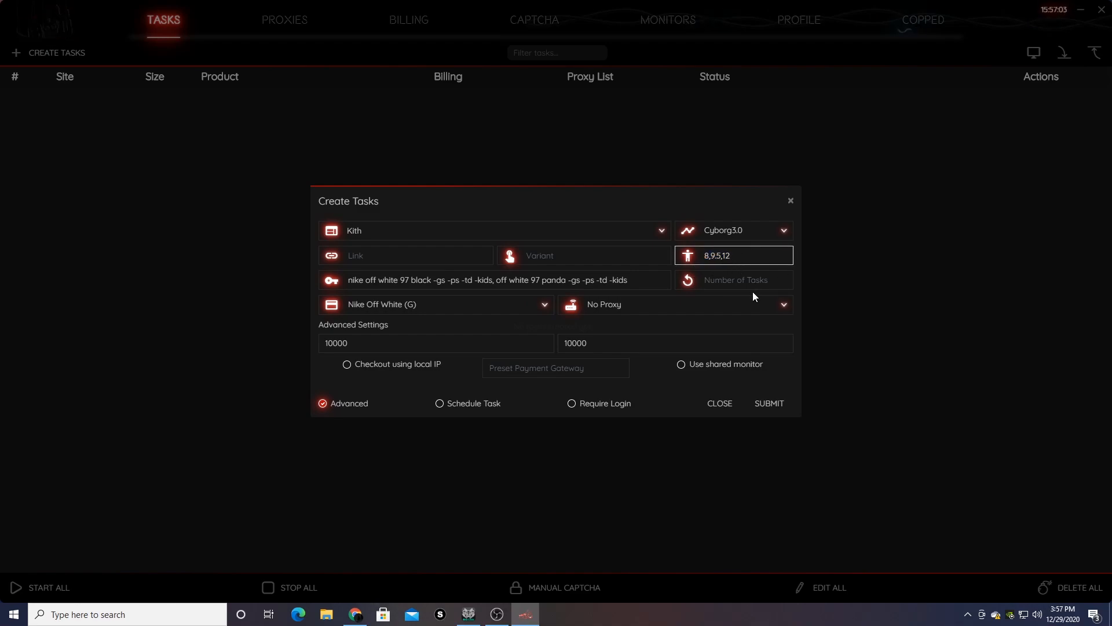
{"action": "left_click_drag", "start_coordinate": [739, 259], "coordinate": [688, 259]}
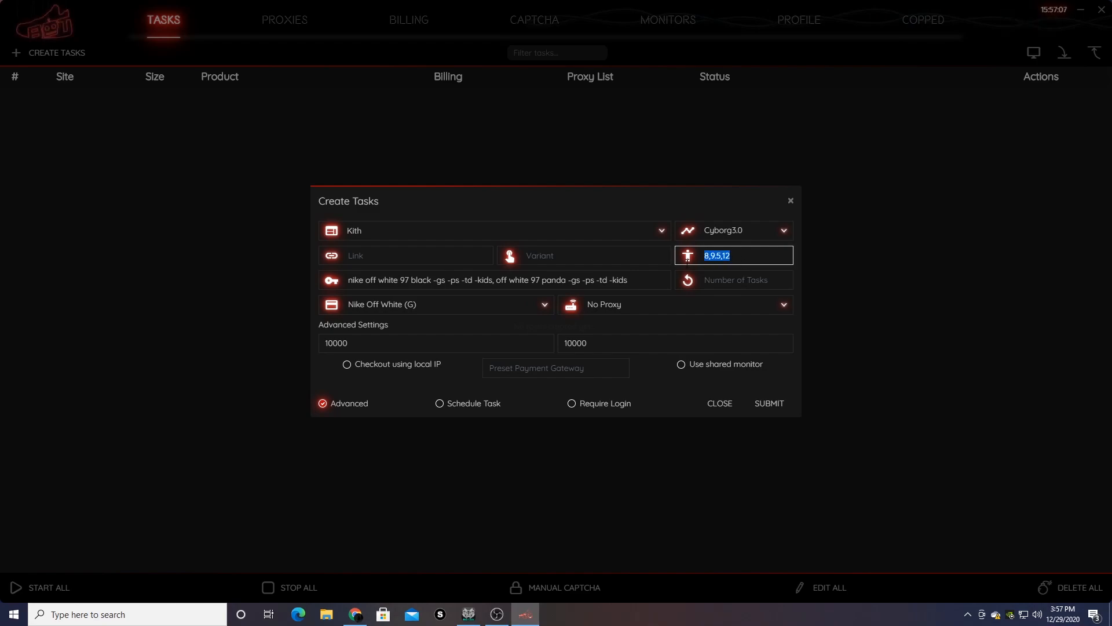
{"action": "left_click", "coordinate": [741, 279]}
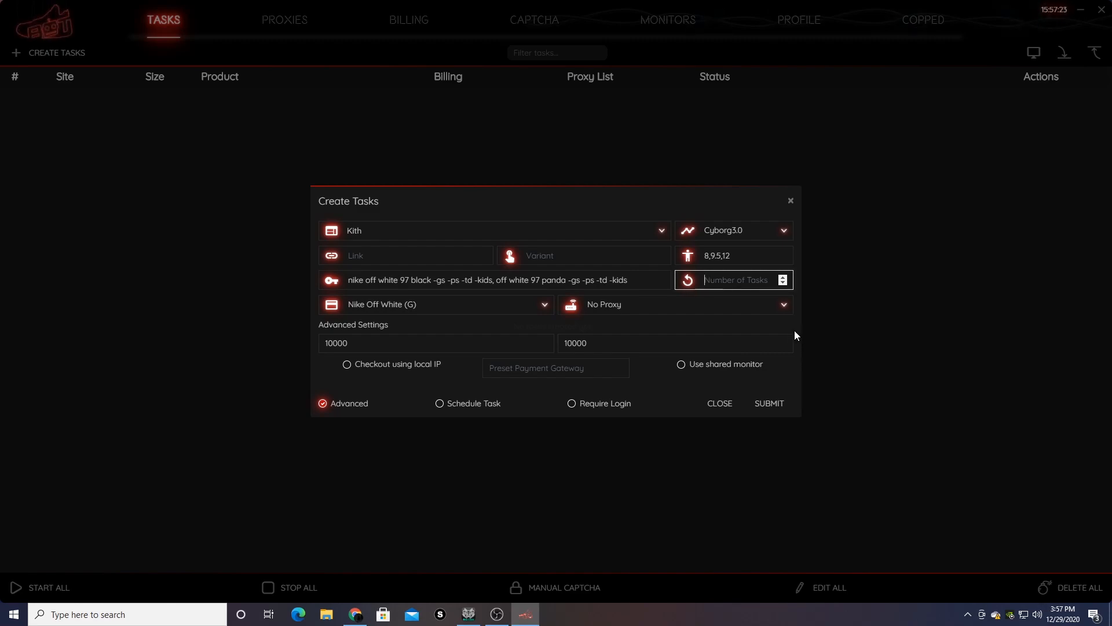
{"action": "left_click", "coordinate": [642, 311]}
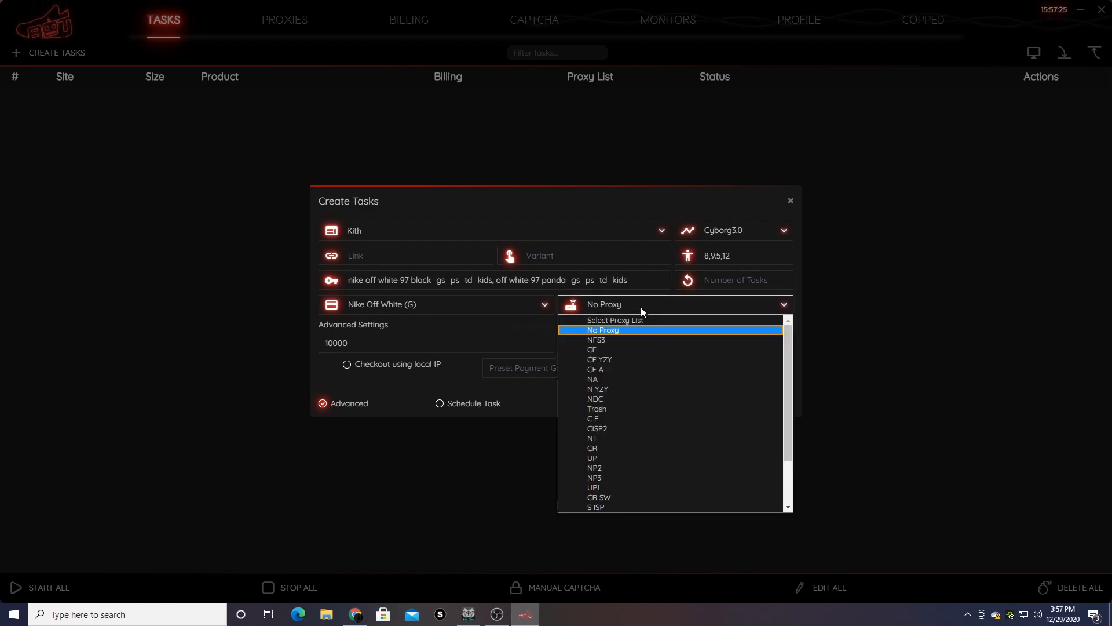
{"action": "left_click", "coordinate": [622, 330]}
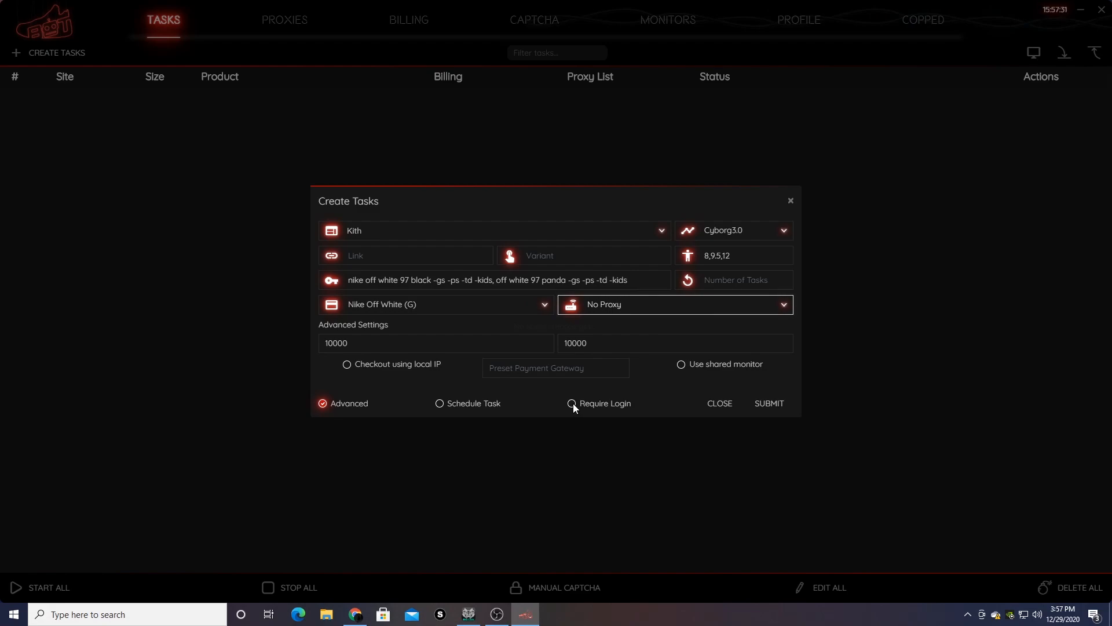
- Submit the Kith tasks and close the Create Tasks dialog
{"action": "left_click", "coordinate": [768, 404]}
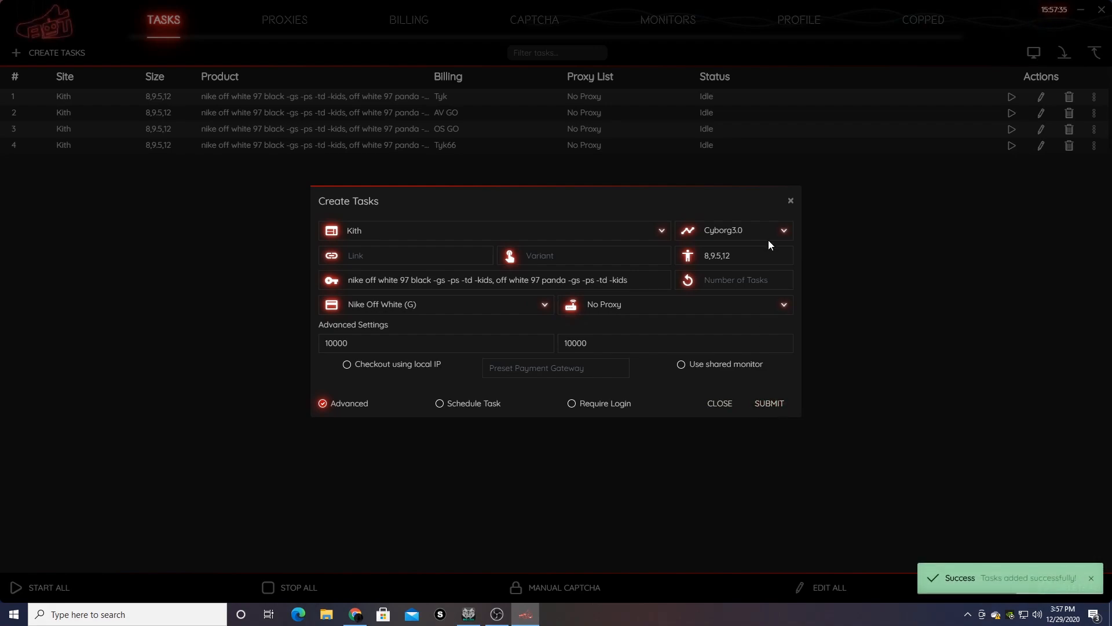
{"action": "left_click", "coordinate": [790, 202]}
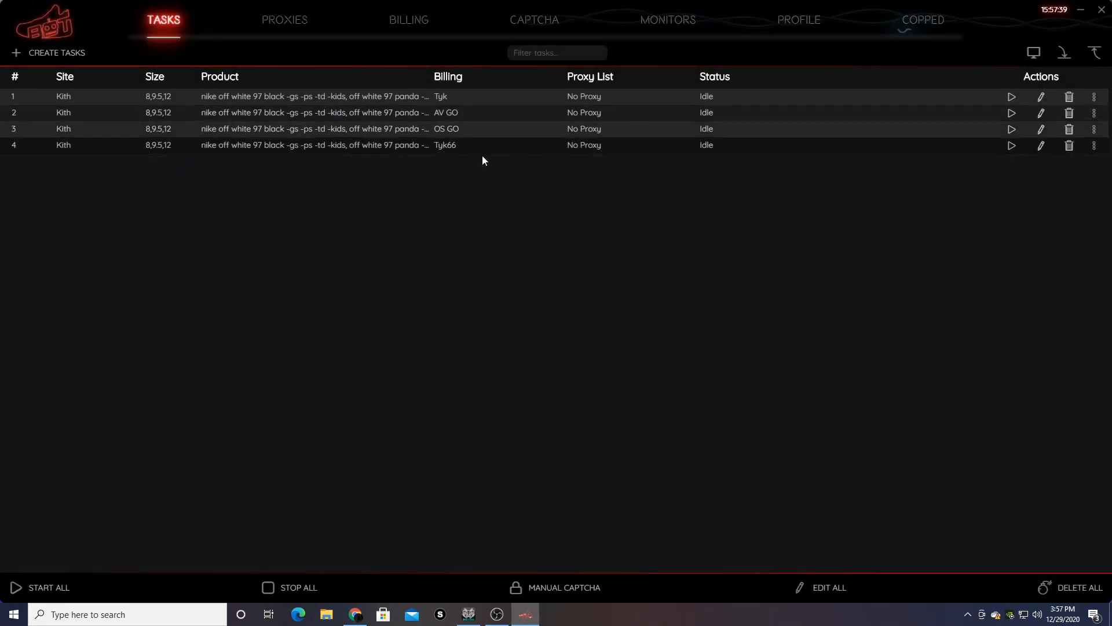
{"action": "mouse_move", "coordinate": [519, 134]}
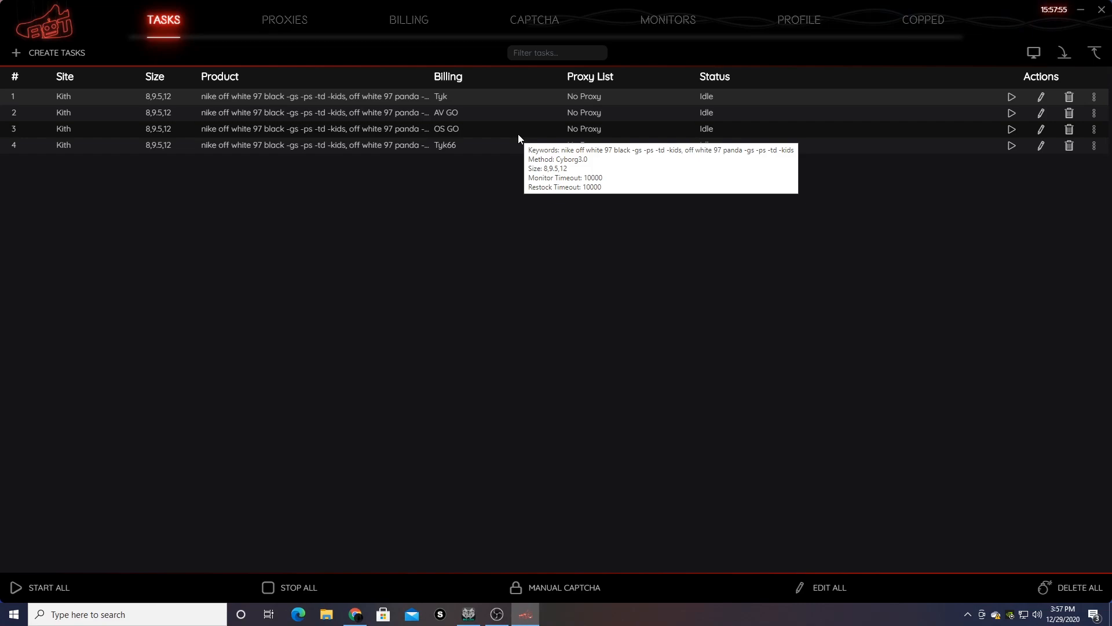
{"action": "left_click", "coordinate": [518, 134], "text": "ctrl"}
- Select all four new Kith tasks, rows 1 to 4, in the task list
{"action": "left_click", "coordinate": [461, 97], "text": "ctrl"}
{"action": "left_click", "coordinate": [461, 111], "text": "ctrl"}
{"action": "left_click", "coordinate": [462, 129], "text": "ctrl"}
{"action": "left_click", "coordinate": [462, 144], "text": "ctrl"}
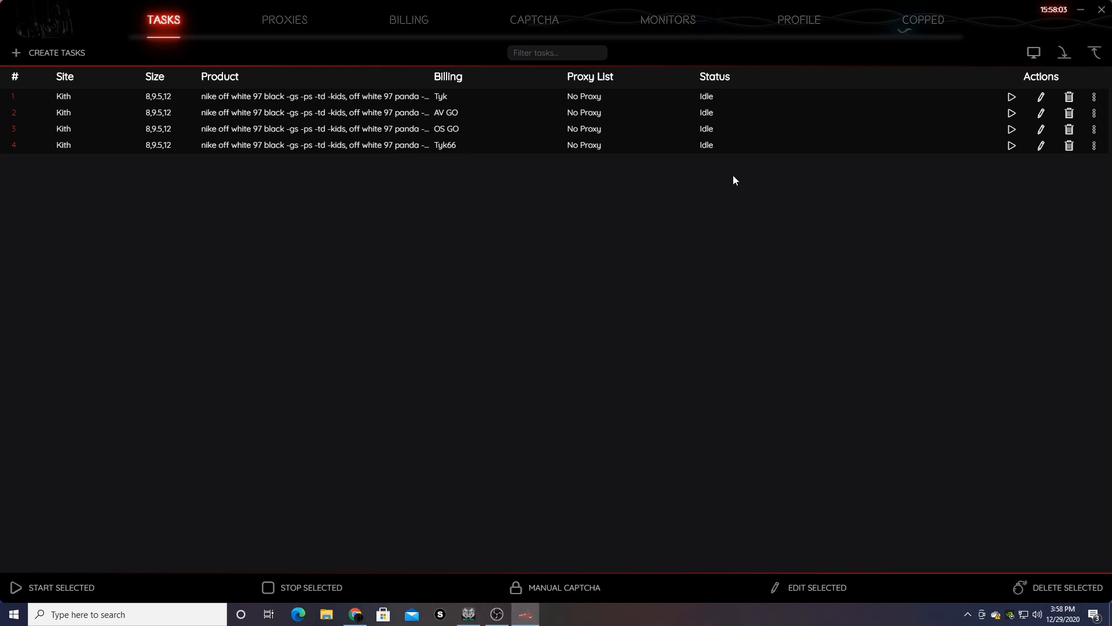
- Use the Ctrl+M quick timeout prompt to set monitor and restock timeouts both to 4000 ms
{"action": "key", "text": "ctrl+m"}
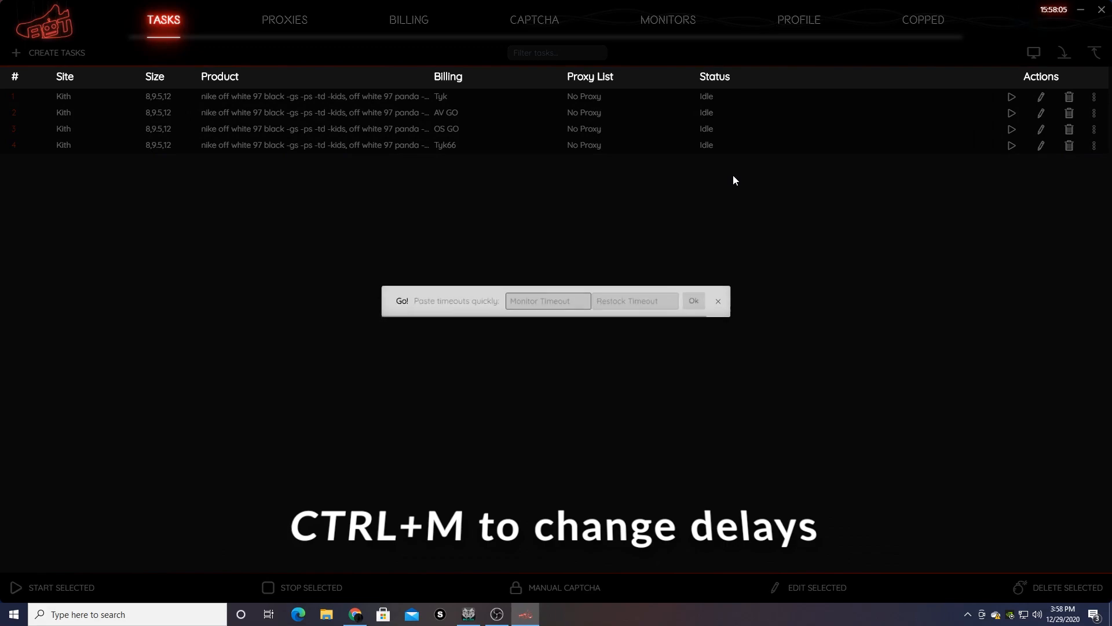
{"action": "type", "text": "4000"}
{"action": "key", "text": "Tab"}
{"action": "type", "text": "4000"}
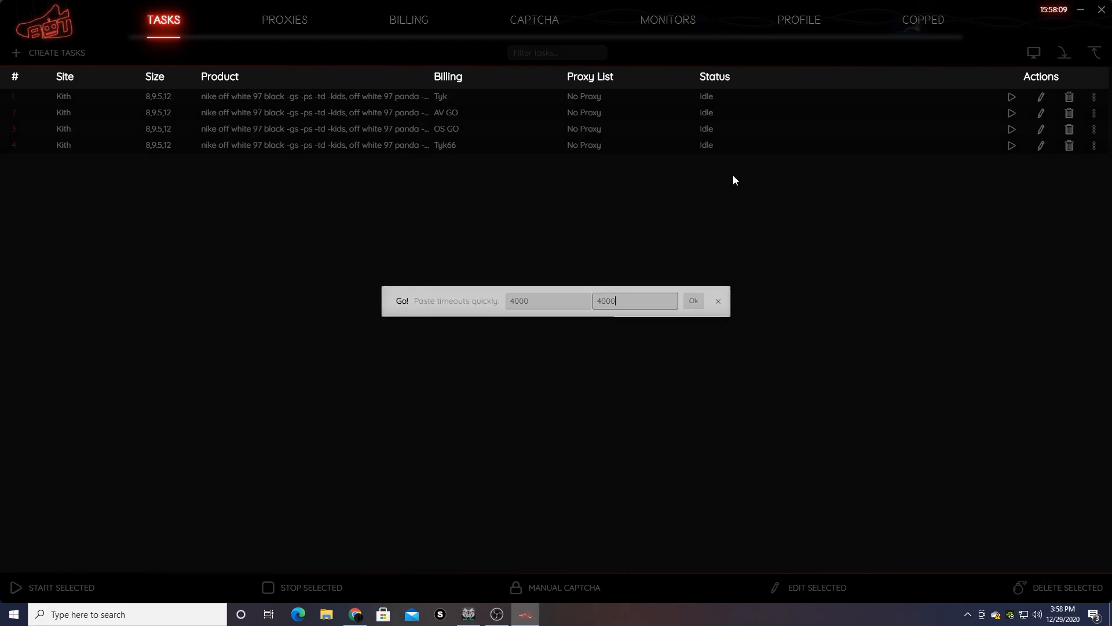
{"action": "key", "text": "Return"}
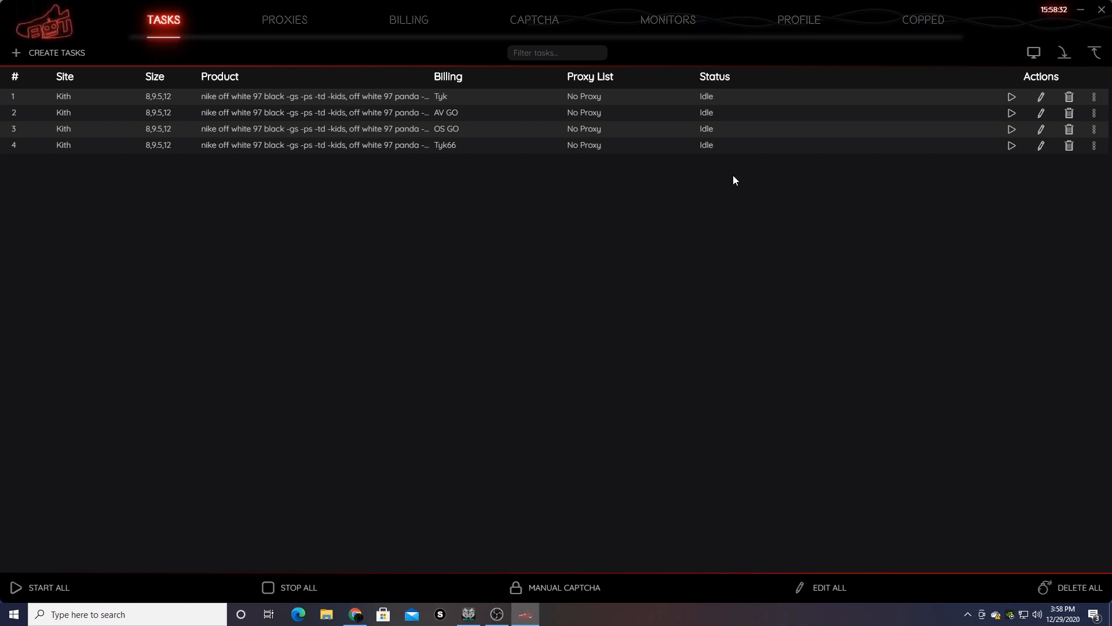
- On the captcha solvers page, turn off the AP, OT, ST and AX solvers
{"action": "left_click", "coordinate": [538, 25]}
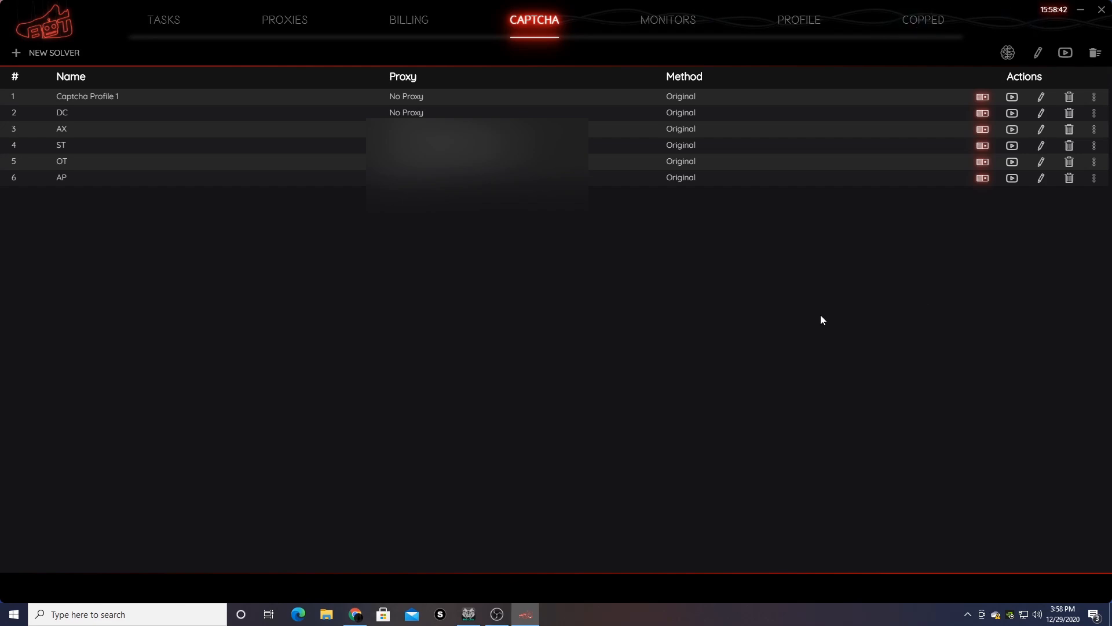
{"action": "left_click", "coordinate": [982, 178]}
{"action": "left_click", "coordinate": [982, 161]}
{"action": "left_click", "coordinate": [985, 146]}
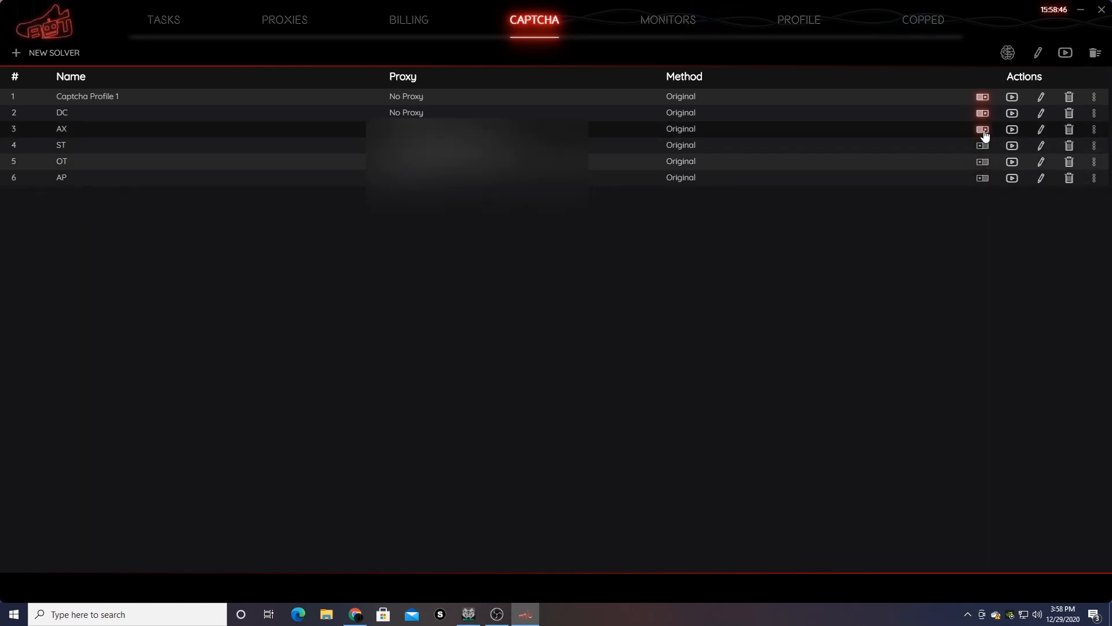
{"action": "left_click", "coordinate": [983, 130]}
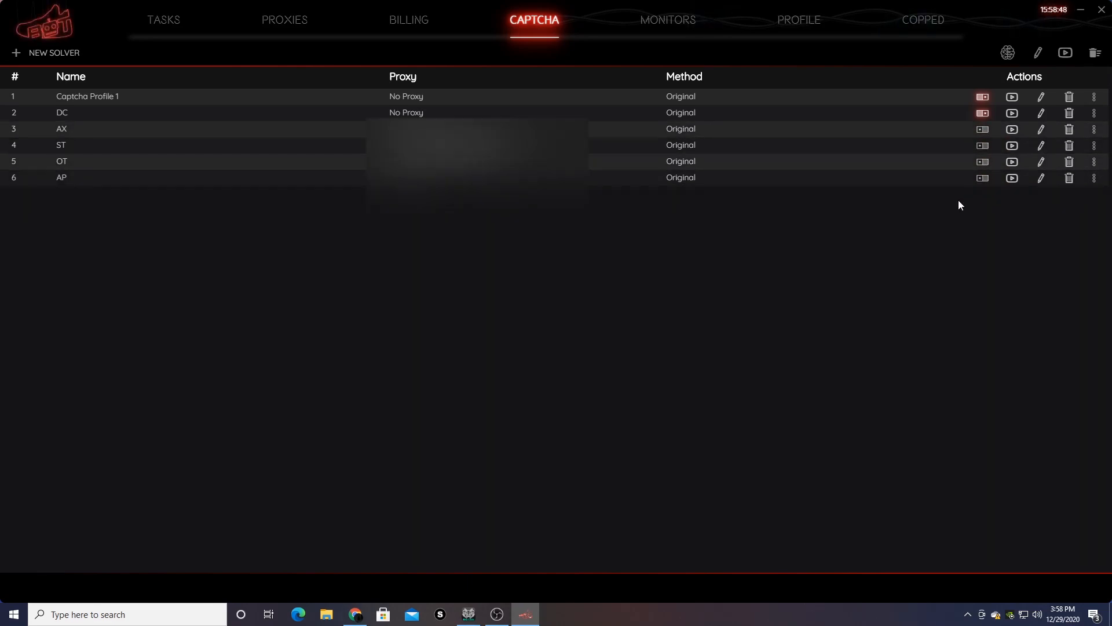
- Open the Captcha Profile 1 solver window, move it lower, and go back to the task list
{"action": "left_click", "coordinate": [1094, 97]}
{"action": "left_click", "coordinate": [1091, 116]}
{"action": "left_click_drag", "start_coordinate": [219, 9], "coordinate": [257, 145]}
{"action": "left_click", "coordinate": [148, 23]}
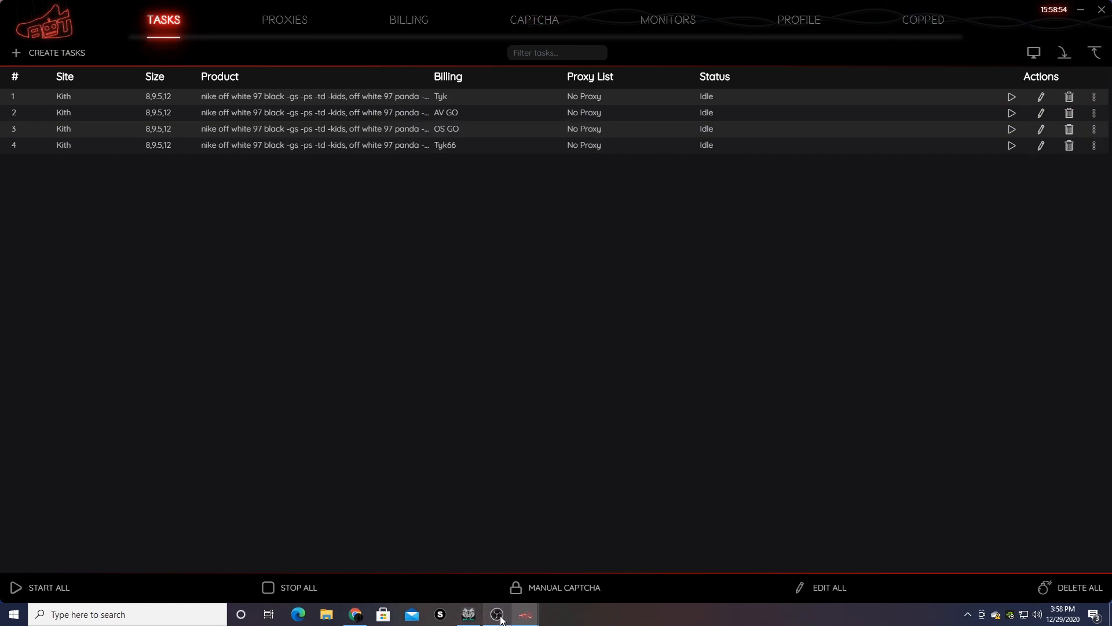
- Restore the Captcha Profile 1 window beside the bot and open the DC solver window
{"action": "mouse_move", "coordinate": [532, 620]}
{"action": "left_click", "coordinate": [585, 556]}
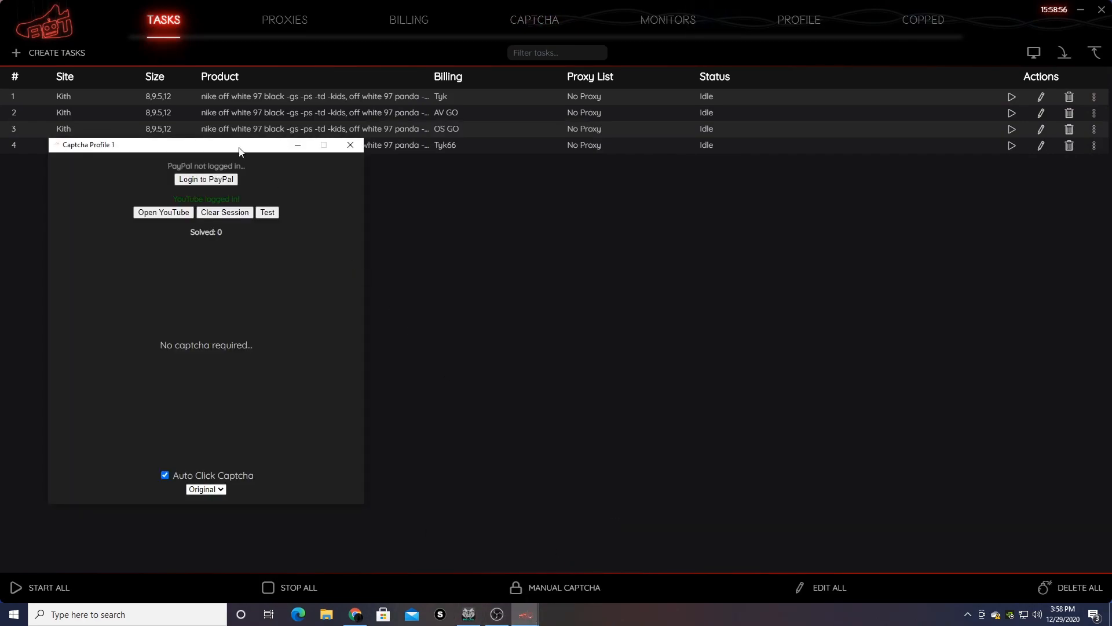
{"action": "left_click_drag", "start_coordinate": [239, 151], "coordinate": [203, 201]}
{"action": "left_click", "coordinate": [524, 28]}
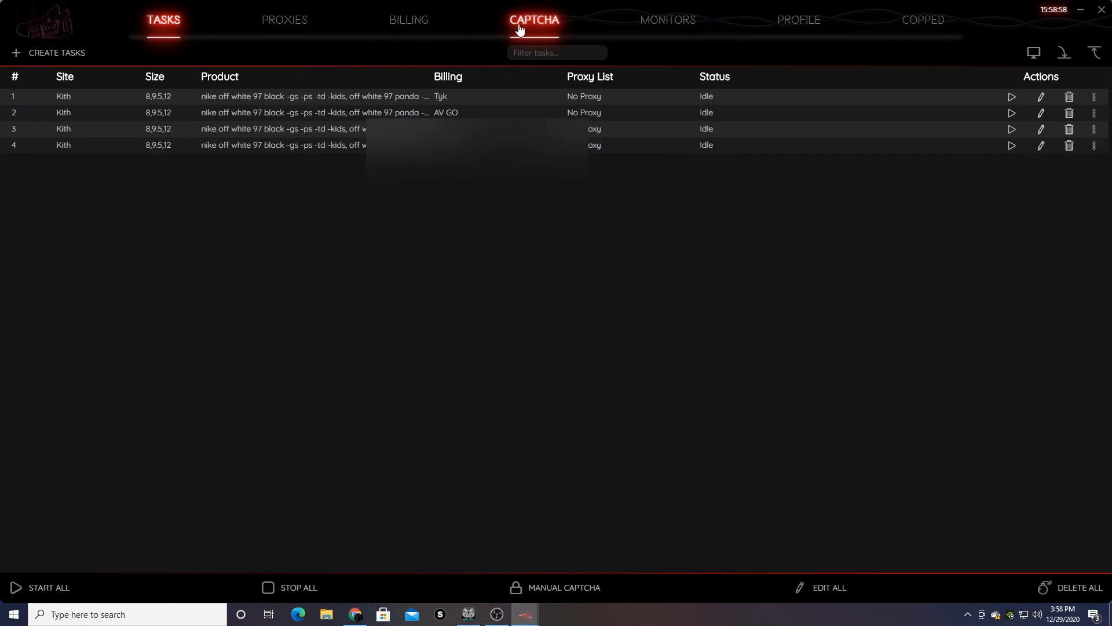
{"action": "left_click", "coordinate": [1094, 112]}
{"action": "left_click", "coordinate": [1078, 130]}
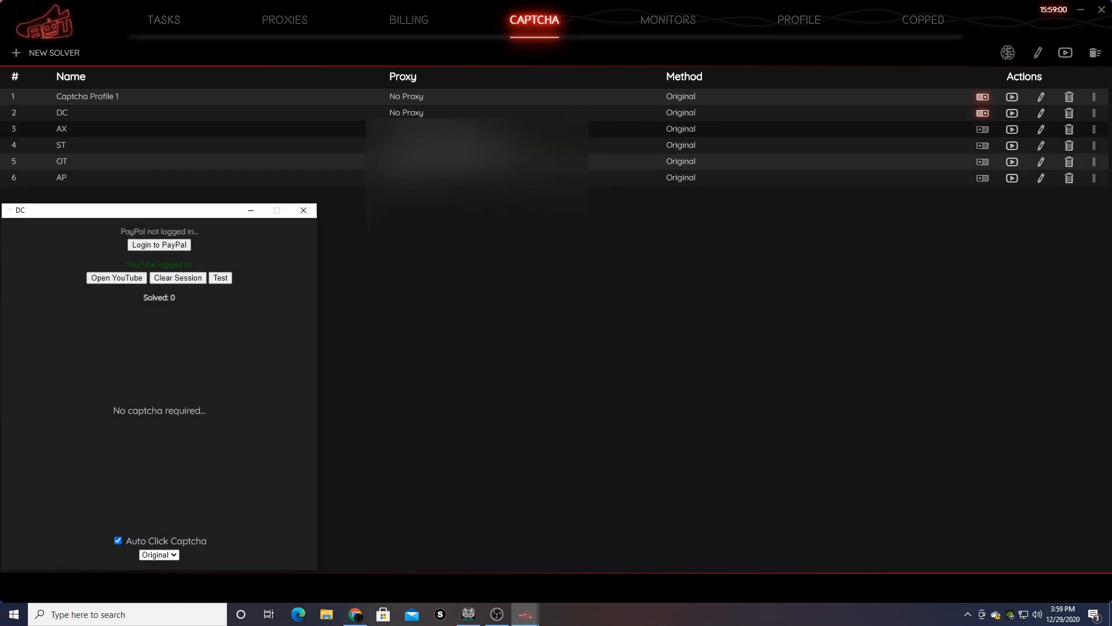
{"action": "left_click", "coordinate": [157, 24]}
- Arrange the DC and Captcha Profile 1 solver windows, then put both away
{"action": "mouse_move", "coordinate": [525, 614]}
{"action": "left_click", "coordinate": [620, 565]}
{"action": "left_click_drag", "start_coordinate": [185, 213], "coordinate": [561, 204]}
{"action": "mouse_move", "coordinate": [530, 618]}
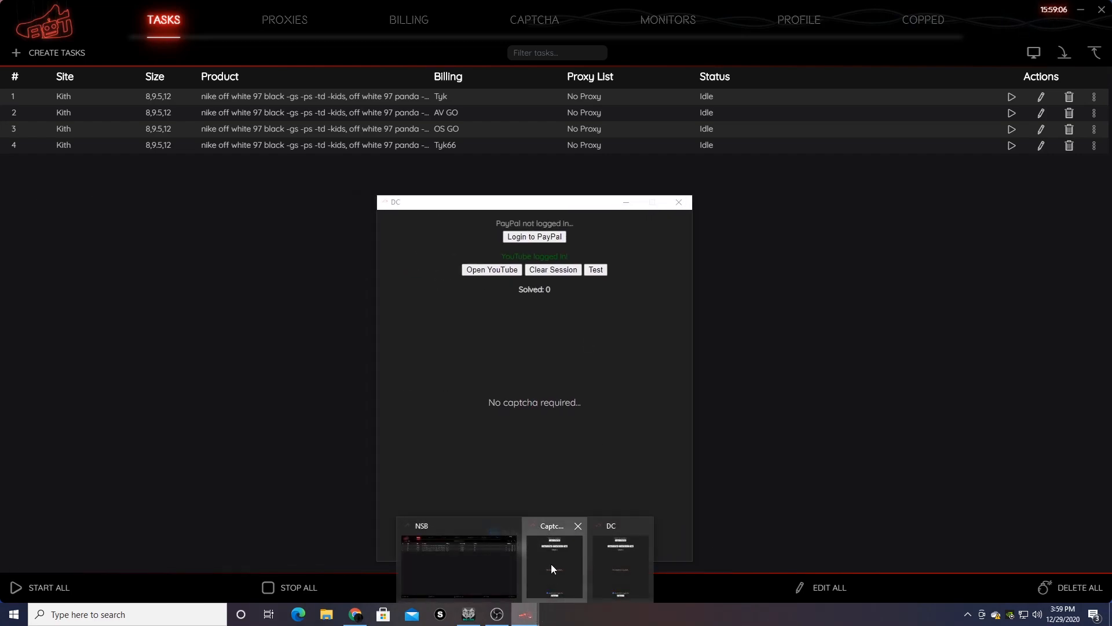
{"action": "left_click", "coordinate": [552, 564]}
{"action": "left_click_drag", "start_coordinate": [421, 207], "coordinate": [413, 201]}
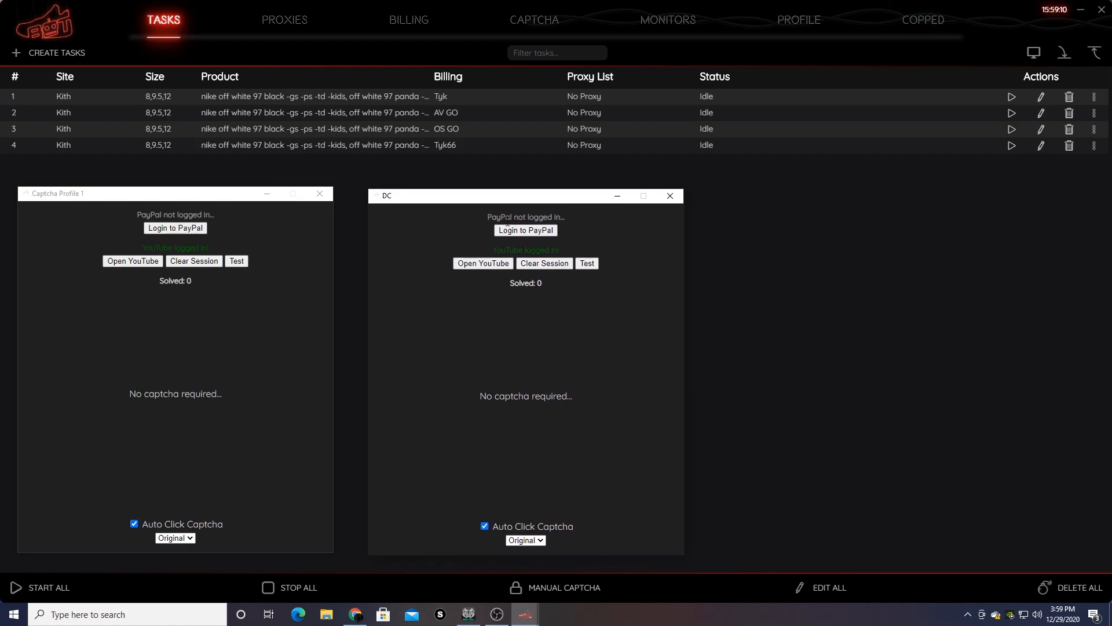
{"action": "left_click", "coordinate": [769, 287]}
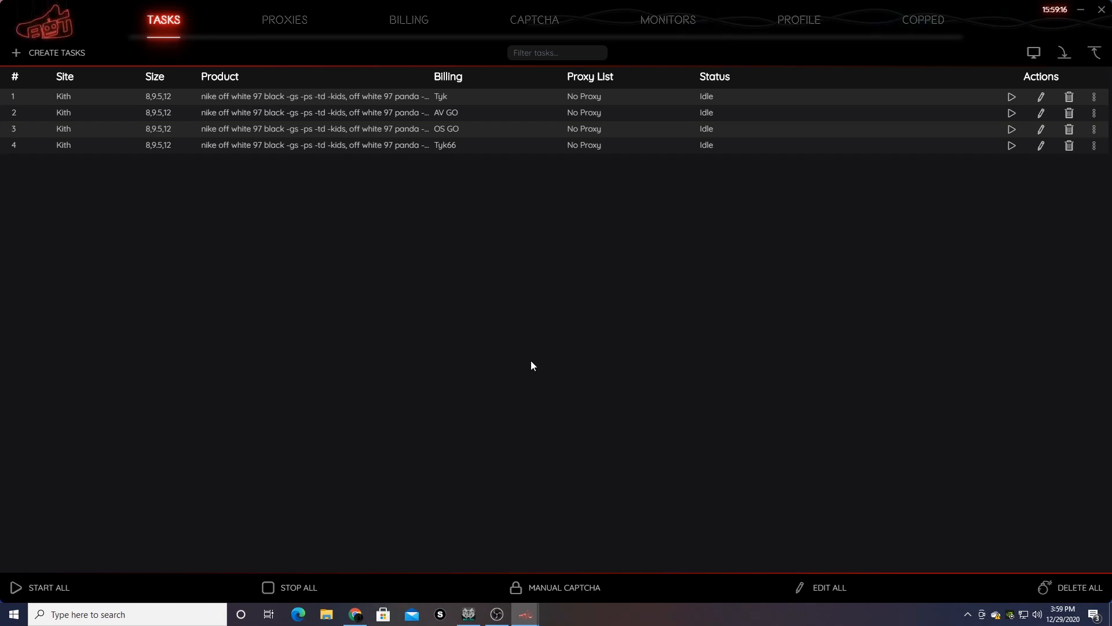
- Delete all four Kith tasks and confirm the deletion
{"action": "left_click", "coordinate": [1059, 588]}
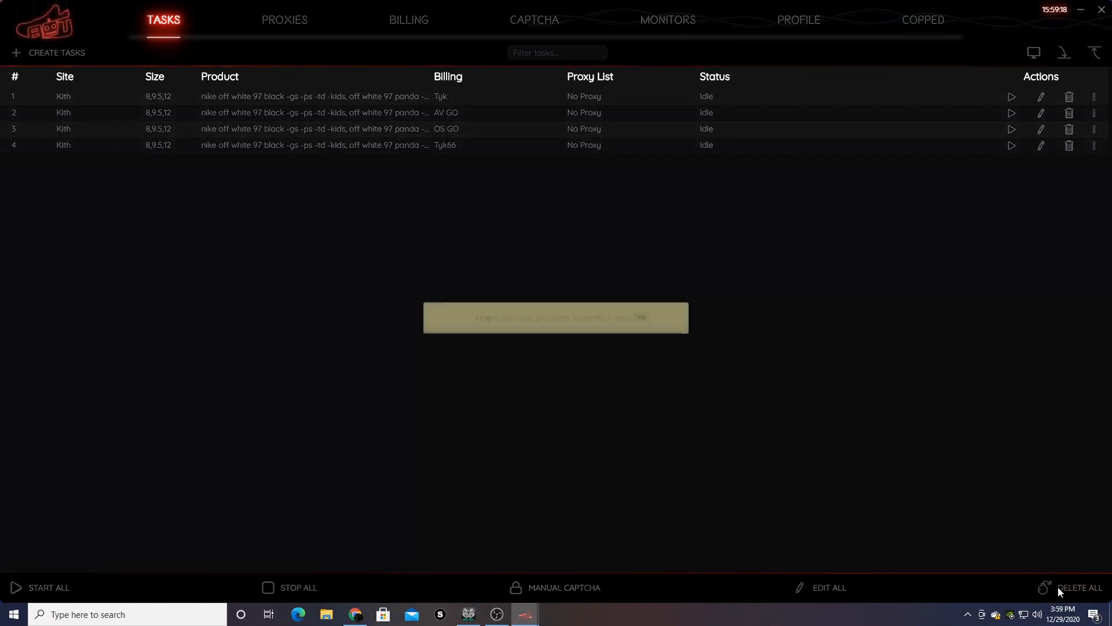
{"action": "left_click", "coordinate": [644, 302]}
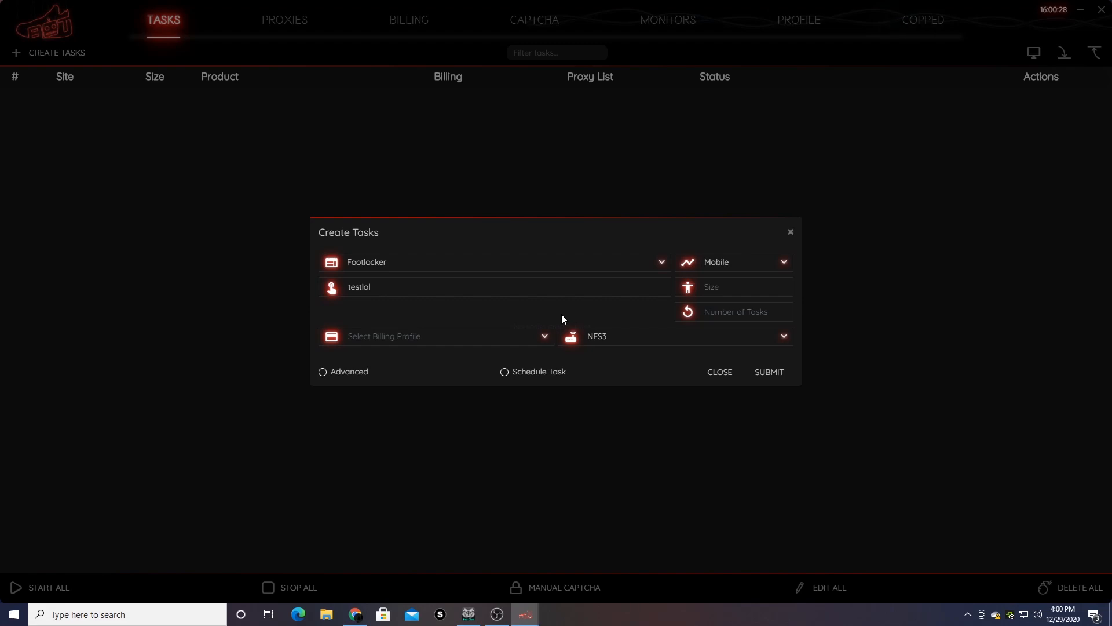
- Set the Footlocker task form to Tyk billing, Mobile mode and 3 tasks
{"action": "left_click", "coordinate": [733, 258]}
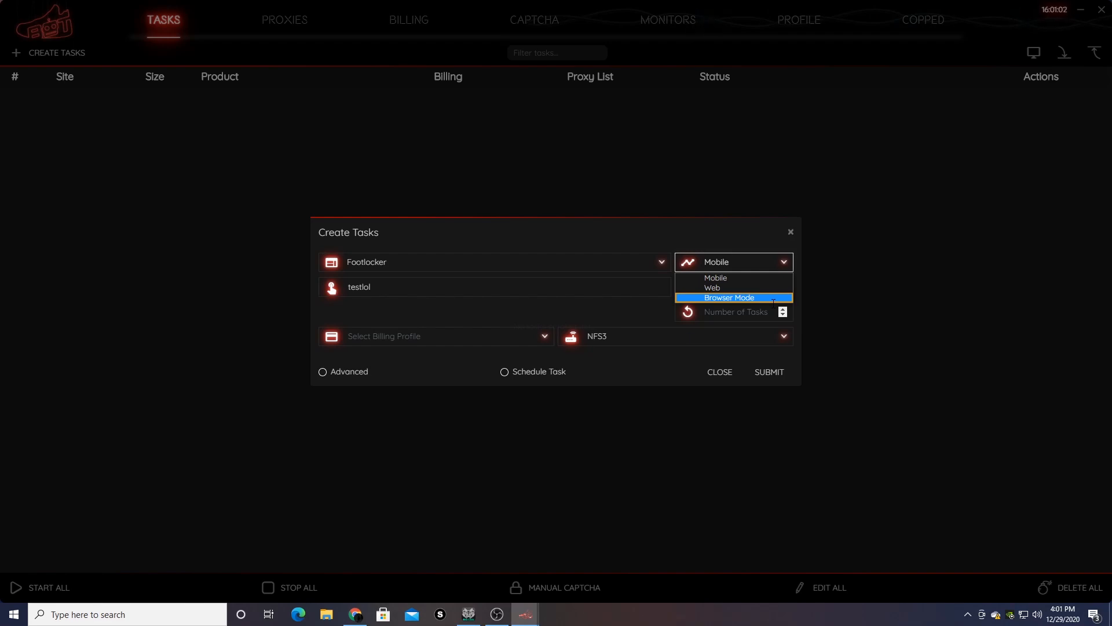
{"action": "left_click", "coordinate": [422, 341]}
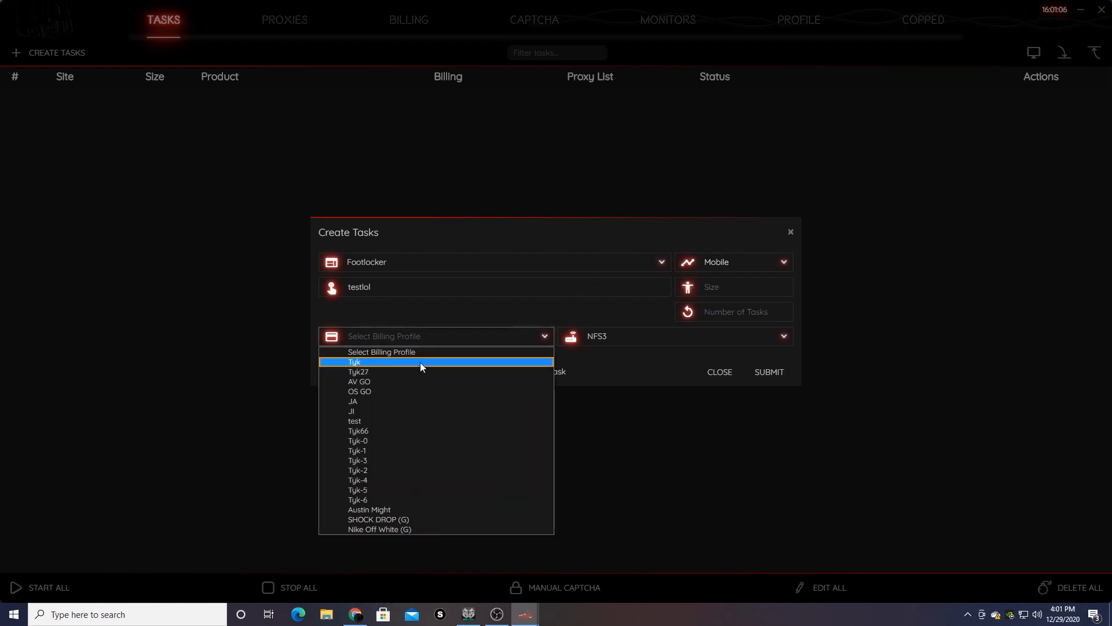
{"action": "left_click", "coordinate": [421, 363]}
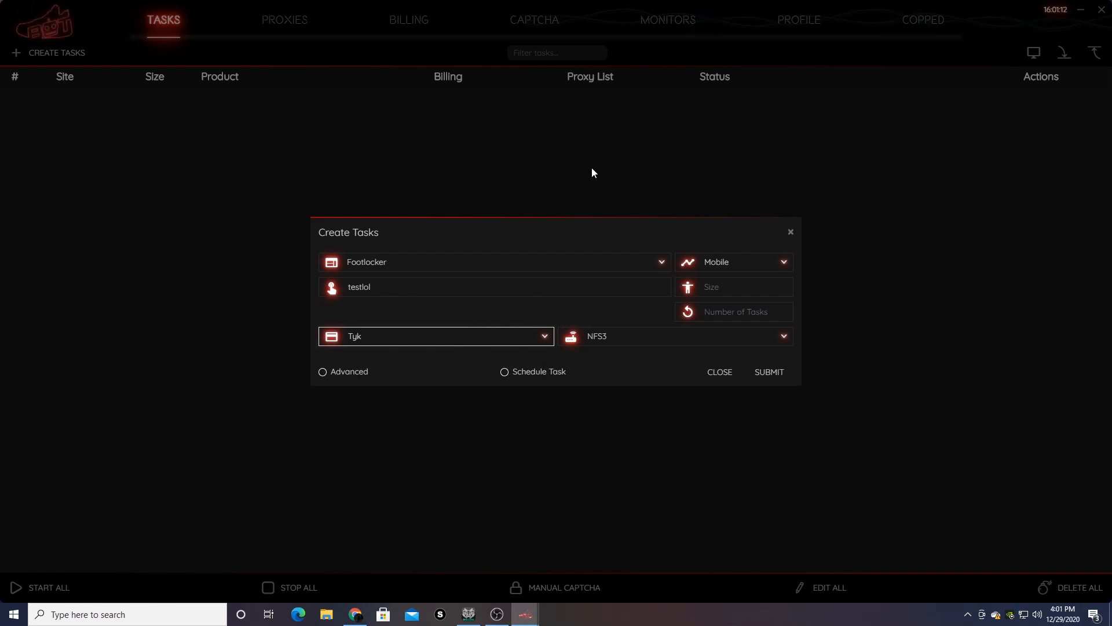
{"action": "left_click", "coordinate": [722, 265]}
{"action": "left_click", "coordinate": [733, 276]}
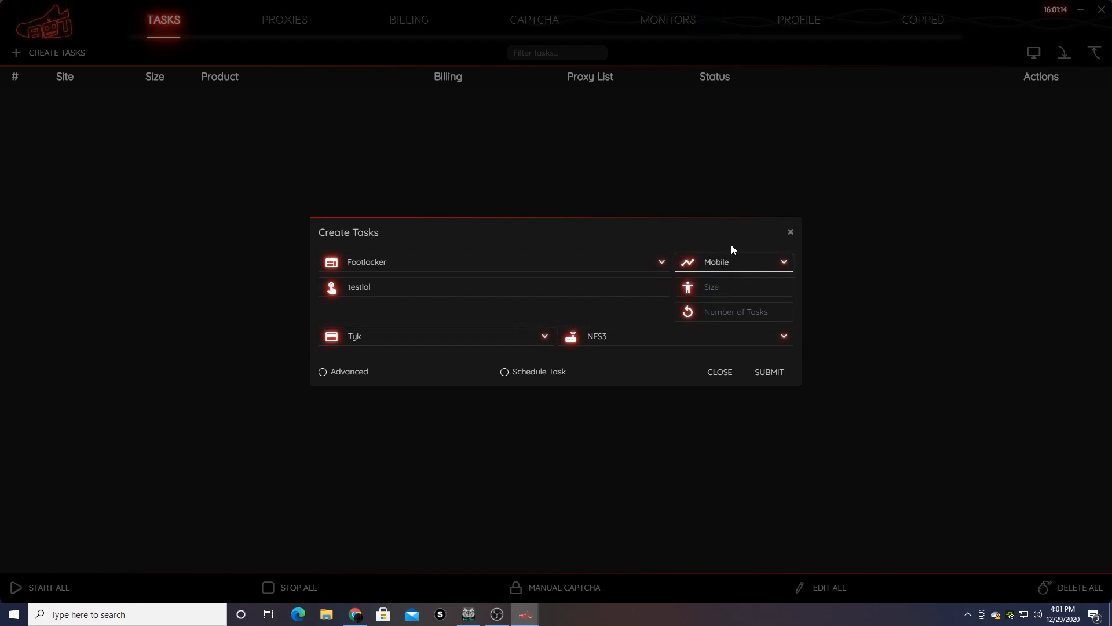
{"action": "left_click", "coordinate": [734, 288]}
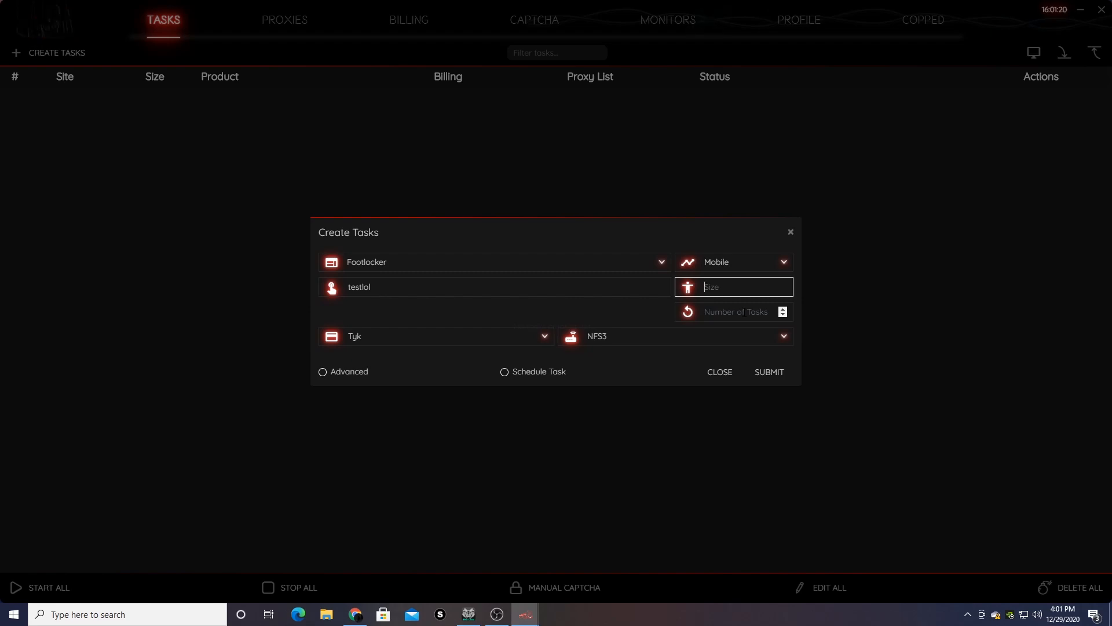
{"action": "left_click", "coordinate": [744, 313]}
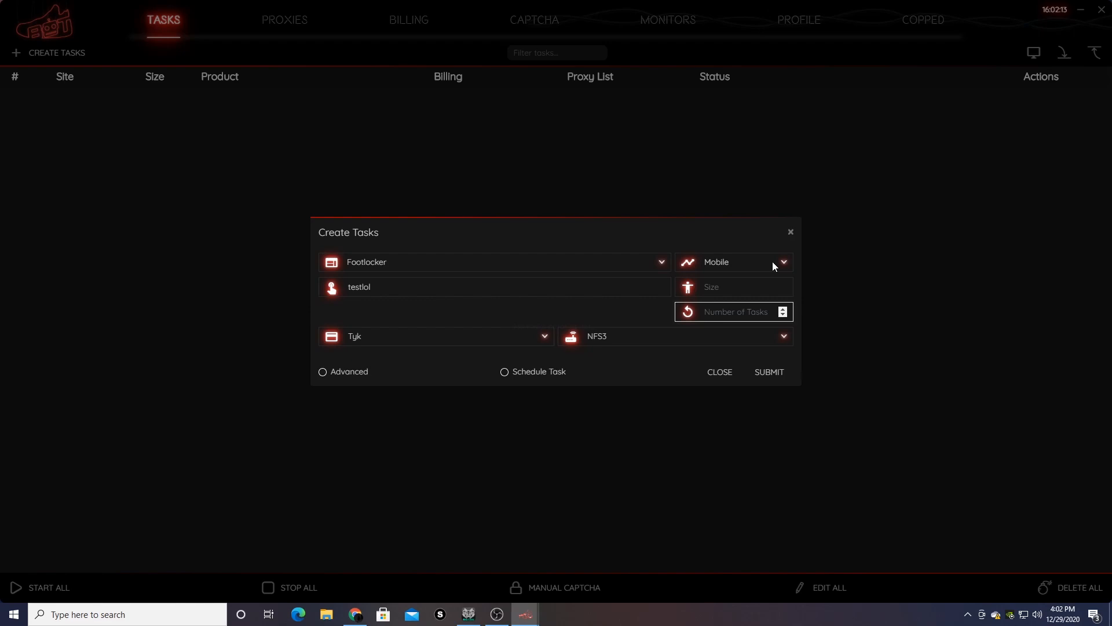
{"action": "type", "text": "3"}
- Enable Advanced with 3500 monitor and restock timeouts, and create the three Mobile tasks
{"action": "left_click", "coordinate": [322, 372]}
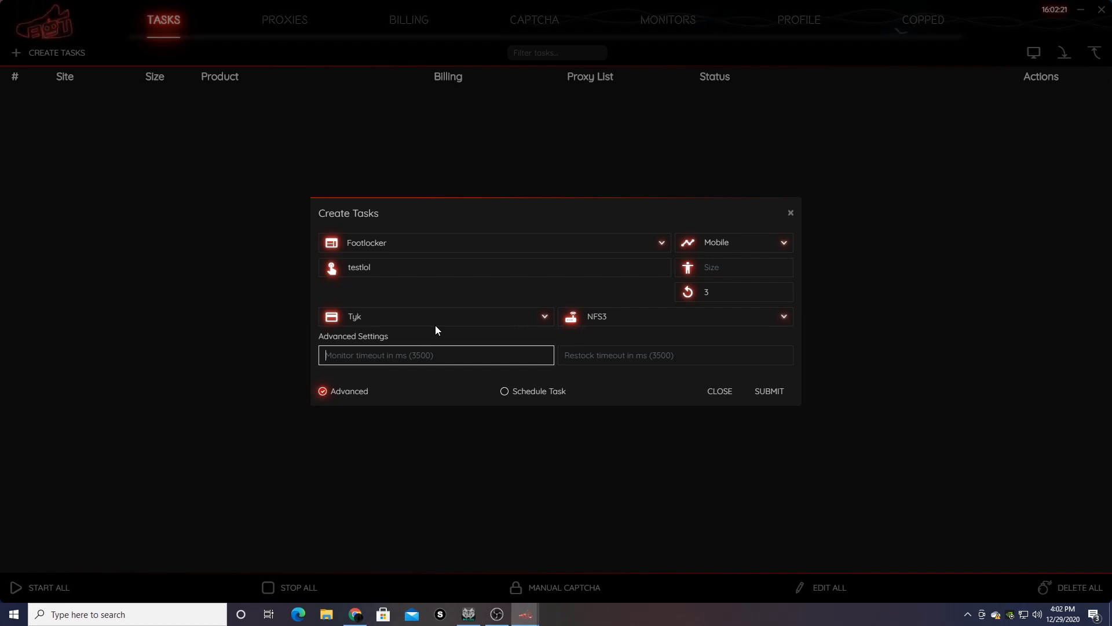
{"action": "type", "text": "3500"}
{"action": "key", "text": "Tab"}
{"action": "type", "text": "3500"}
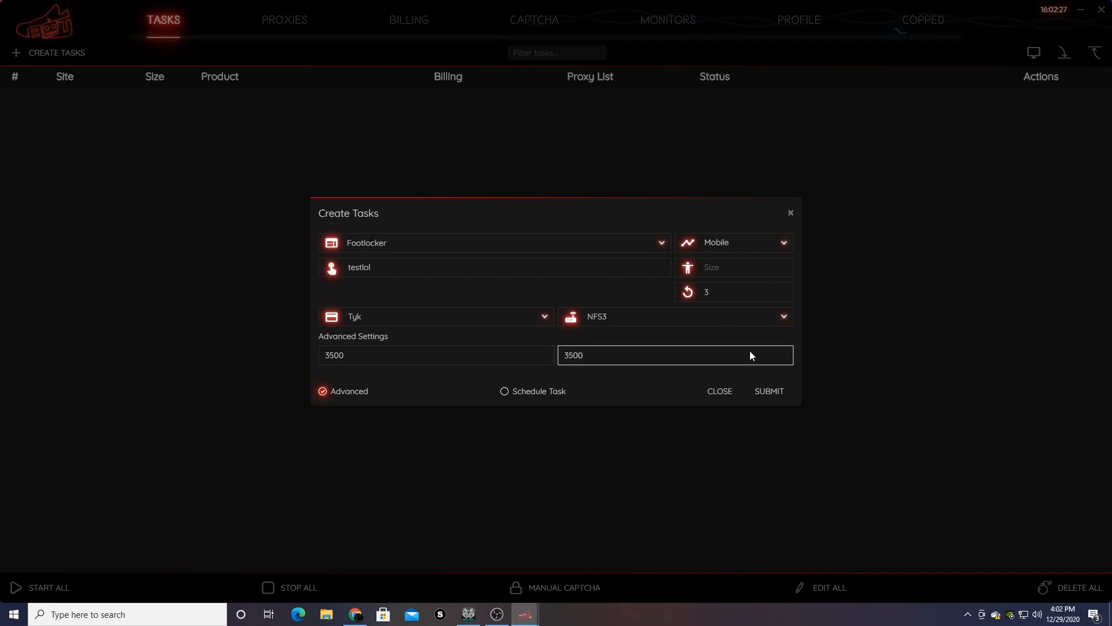
{"action": "left_click", "coordinate": [770, 394]}
- Create three more tasks in Web mode and three in Browser Mode
{"action": "left_click", "coordinate": [731, 244]}
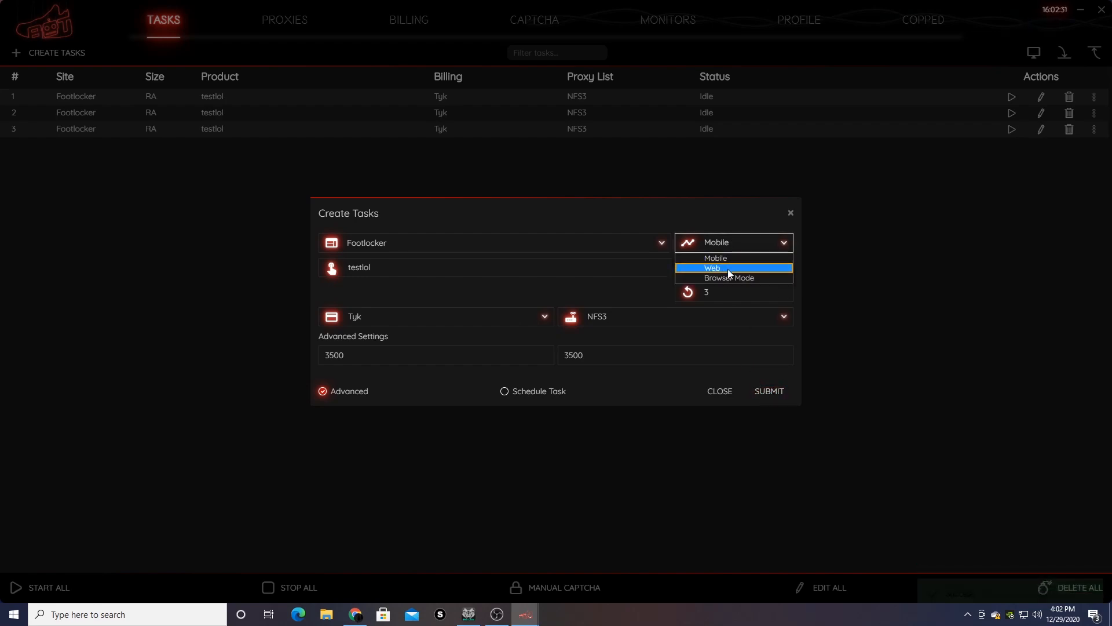
{"action": "left_click", "coordinate": [727, 269]}
{"action": "left_click", "coordinate": [764, 394]}
{"action": "left_click", "coordinate": [739, 248]}
{"action": "left_click", "coordinate": [738, 278]}
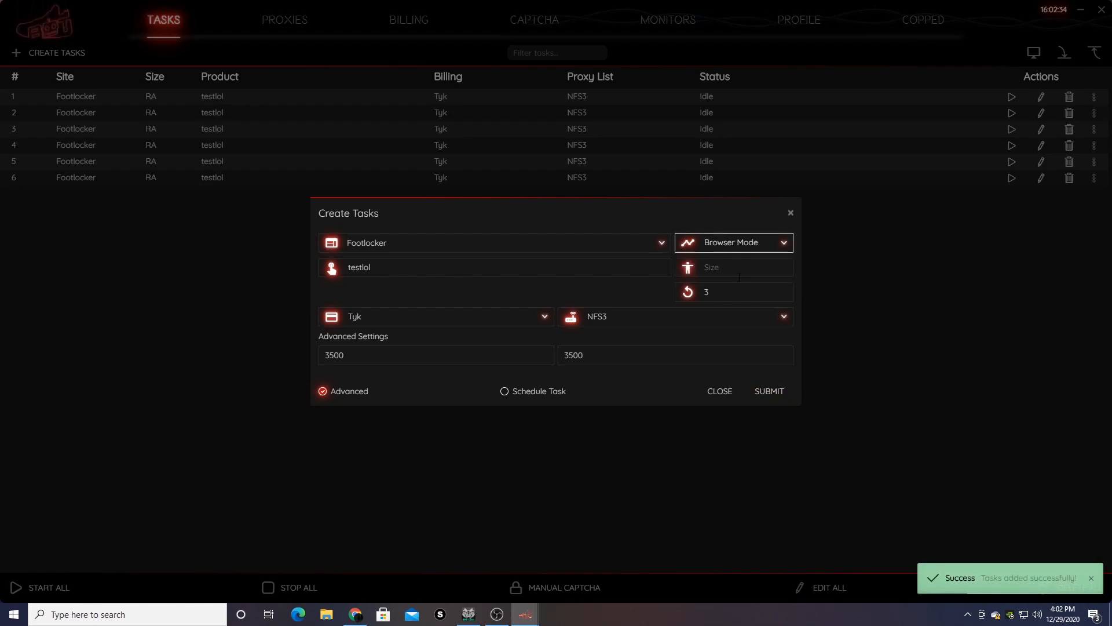
{"action": "left_click", "coordinate": [772, 393]}
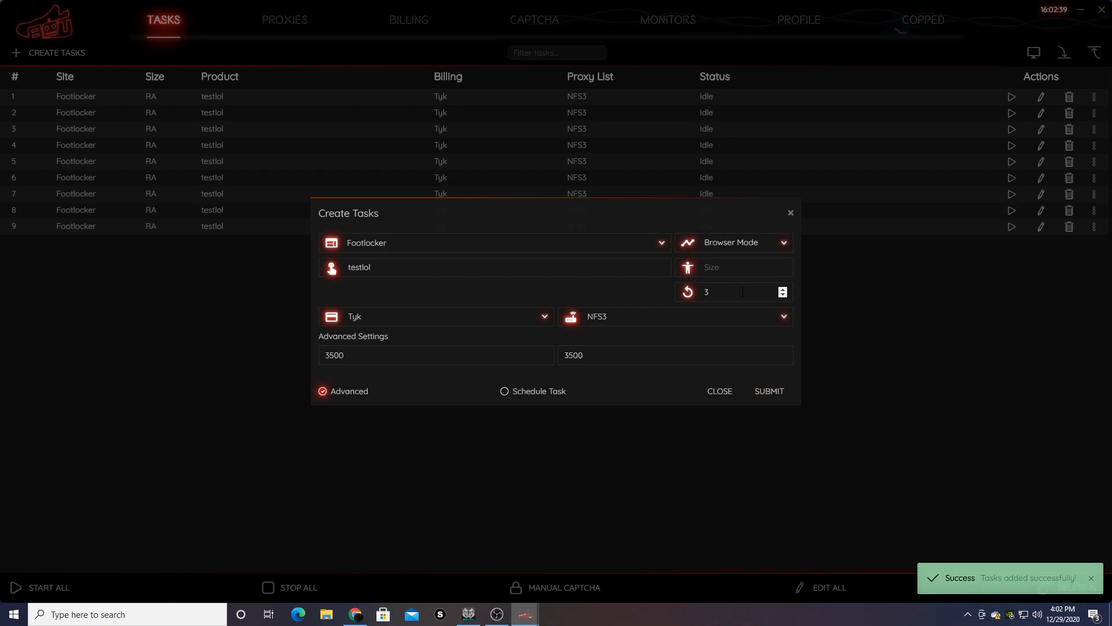
- Switch the site to Footaction and create three Browser Mode tasks
{"action": "left_click", "coordinate": [380, 243]}
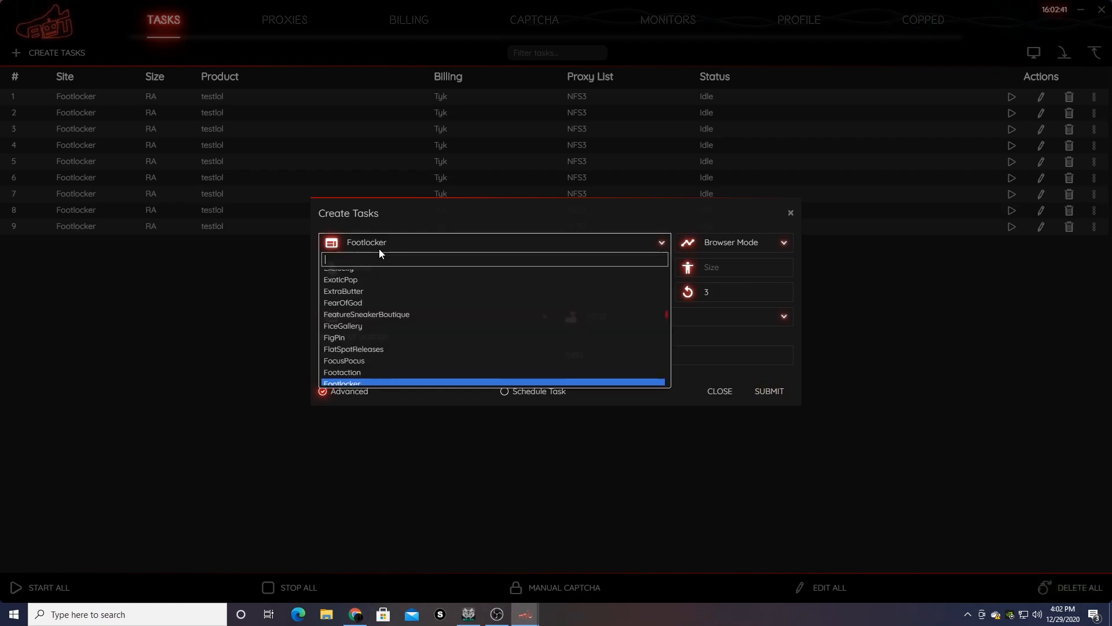
{"action": "type", "text": "oot"}
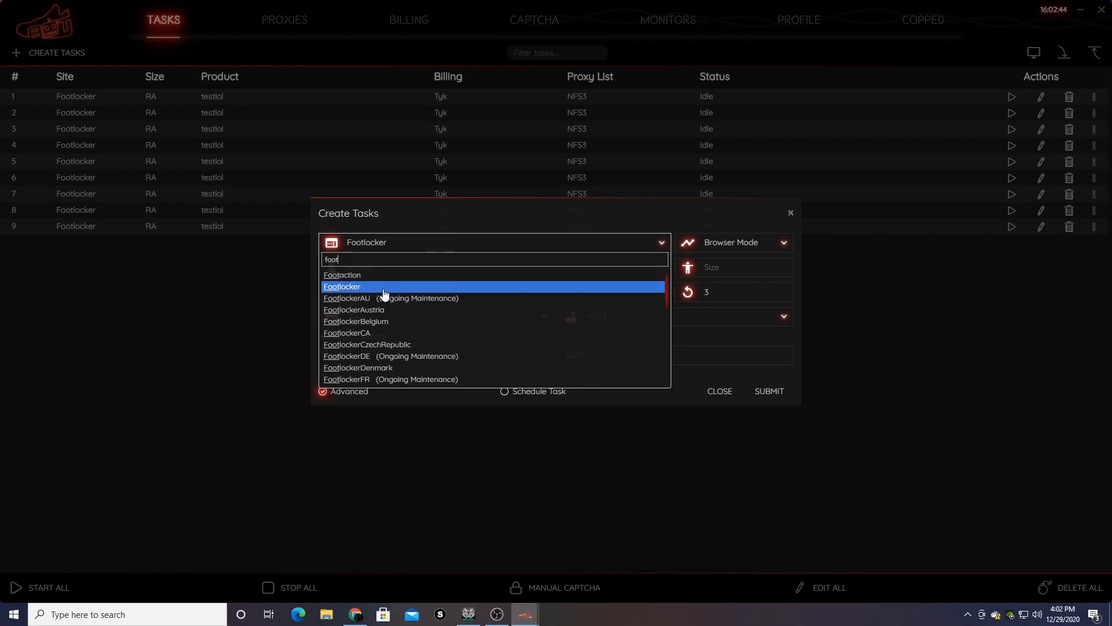
{"action": "key", "text": "Up"}
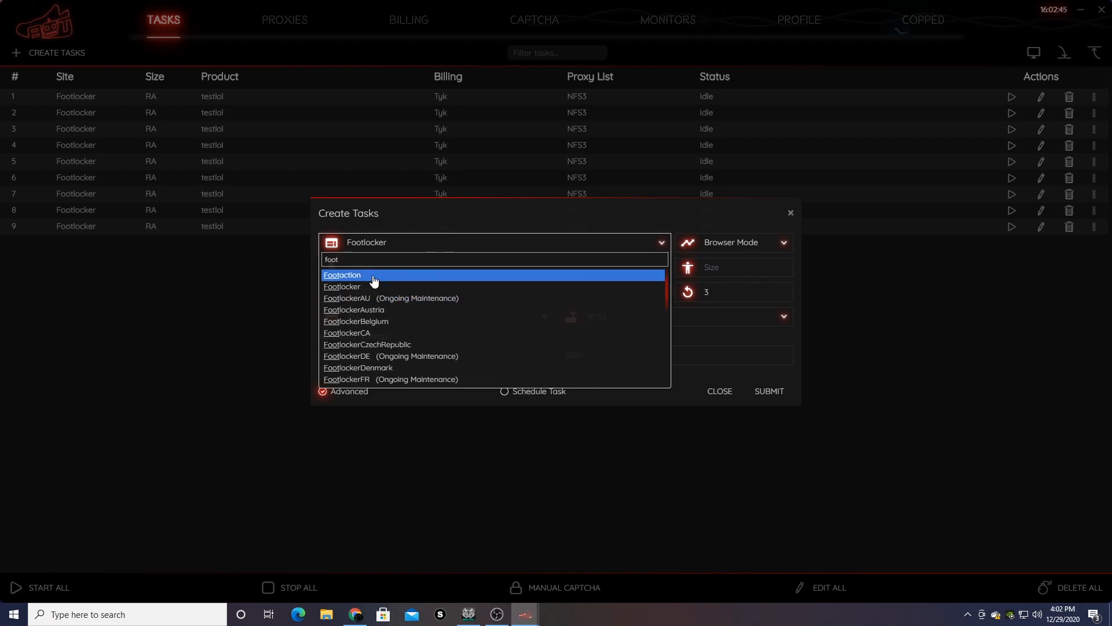
{"action": "key", "text": "Return"}
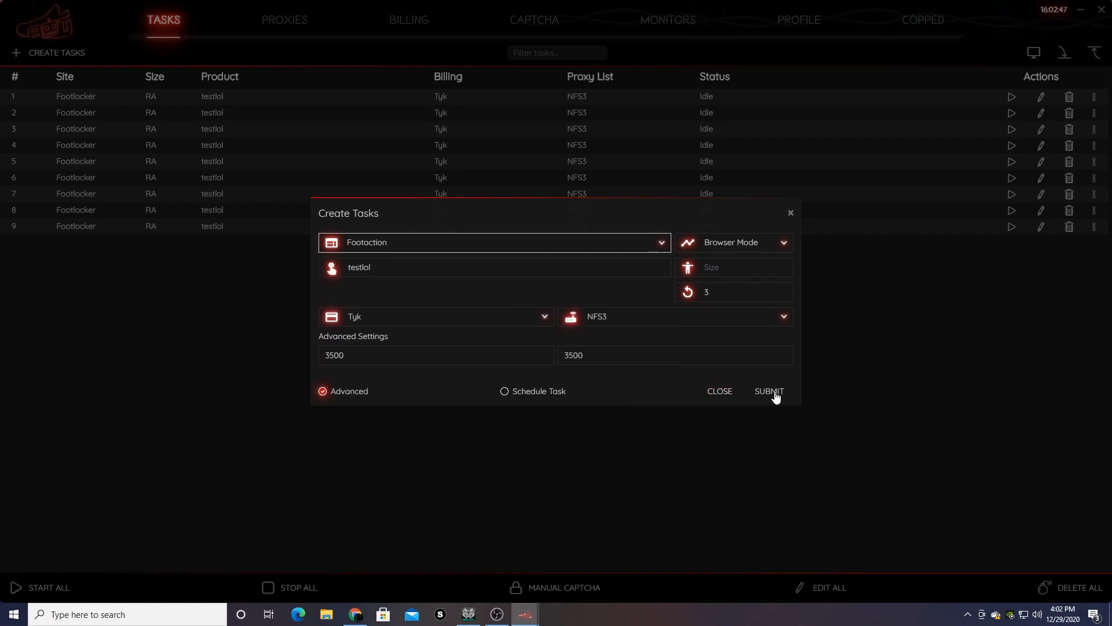
{"action": "left_click", "coordinate": [770, 391]}
- Create three Footaction tasks in Web mode and three in Mobile mode
{"action": "left_click", "coordinate": [756, 248]}
{"action": "left_click", "coordinate": [752, 268]}
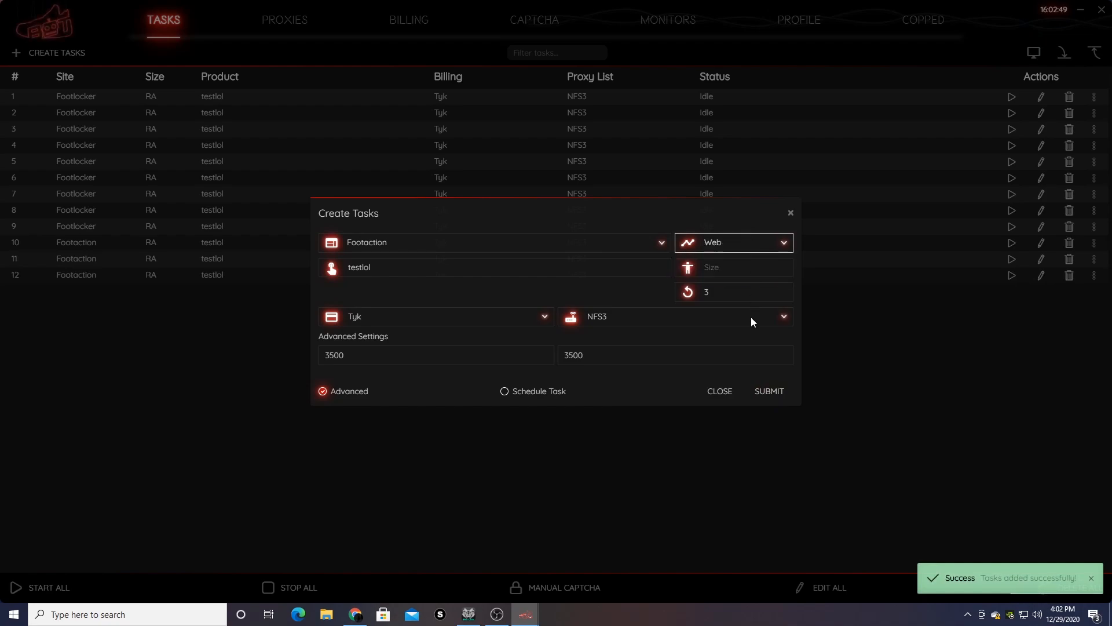
{"action": "left_click", "coordinate": [760, 391]}
{"action": "left_click", "coordinate": [759, 246]}
{"action": "left_click", "coordinate": [753, 255]}
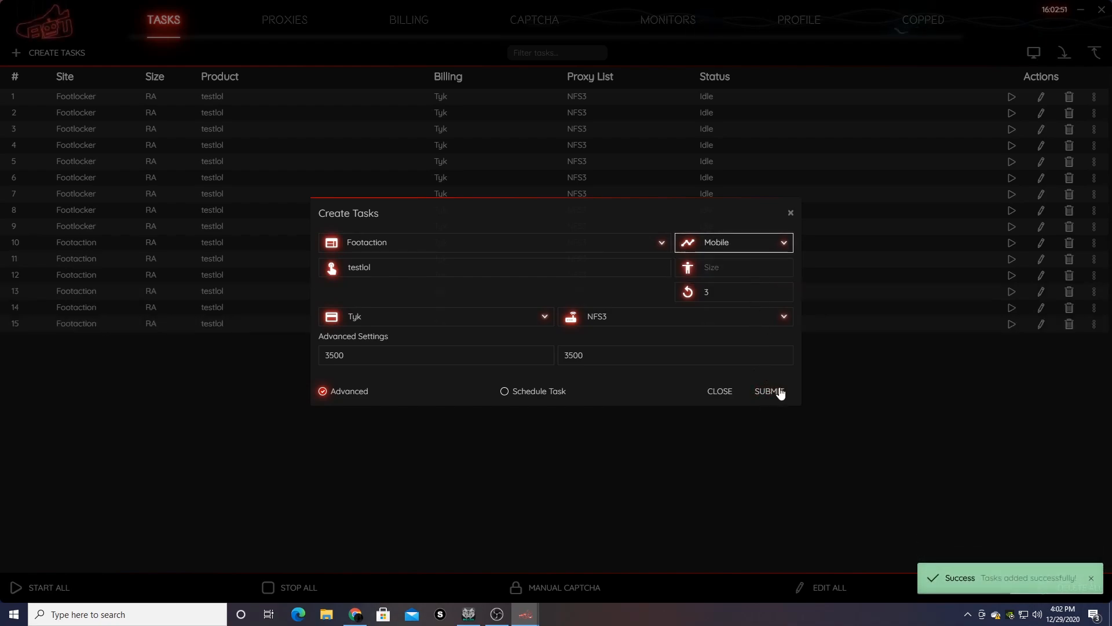
{"action": "left_click", "coordinate": [770, 392]}
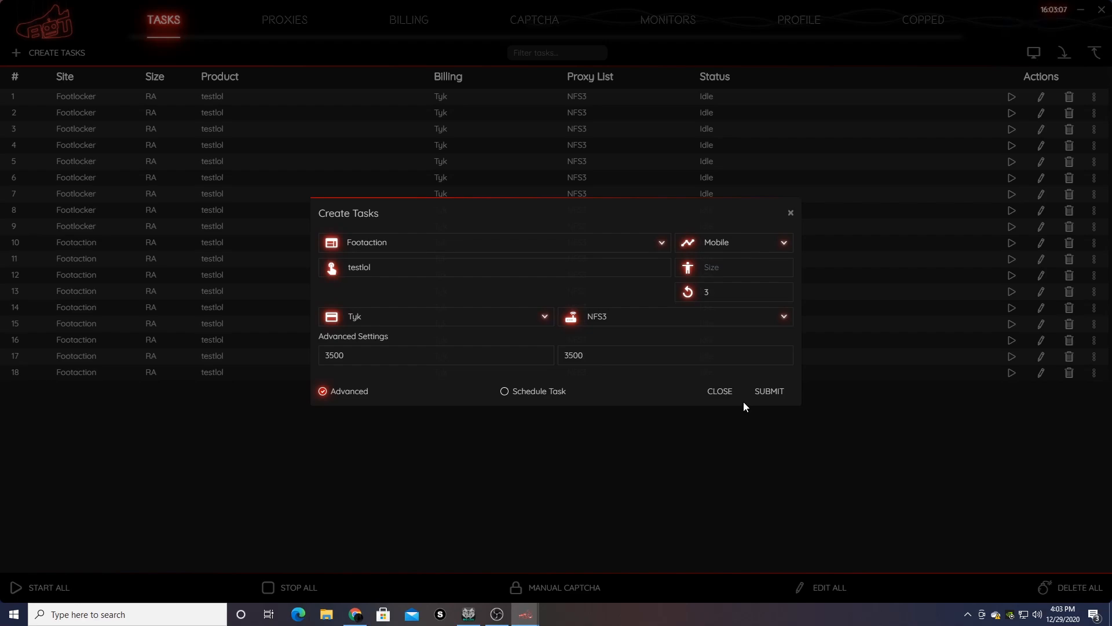
- Switch the site to ChampsSport and create task batches in Mobile, Web and Browser Mode
{"action": "left_click", "coordinate": [514, 243]}
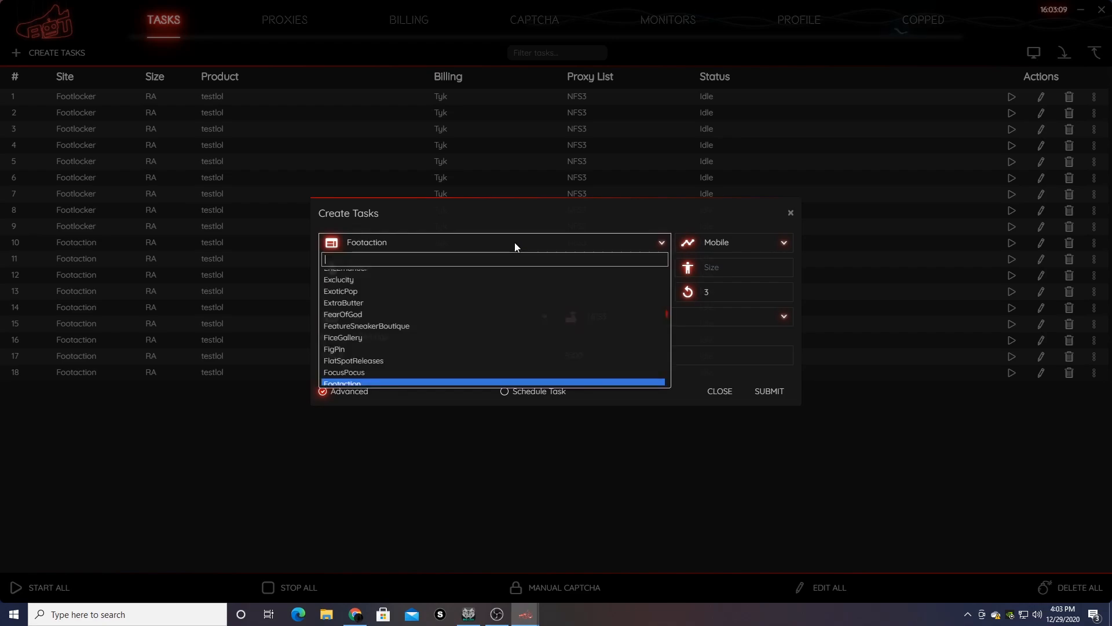
{"action": "type", "text": "ch"}
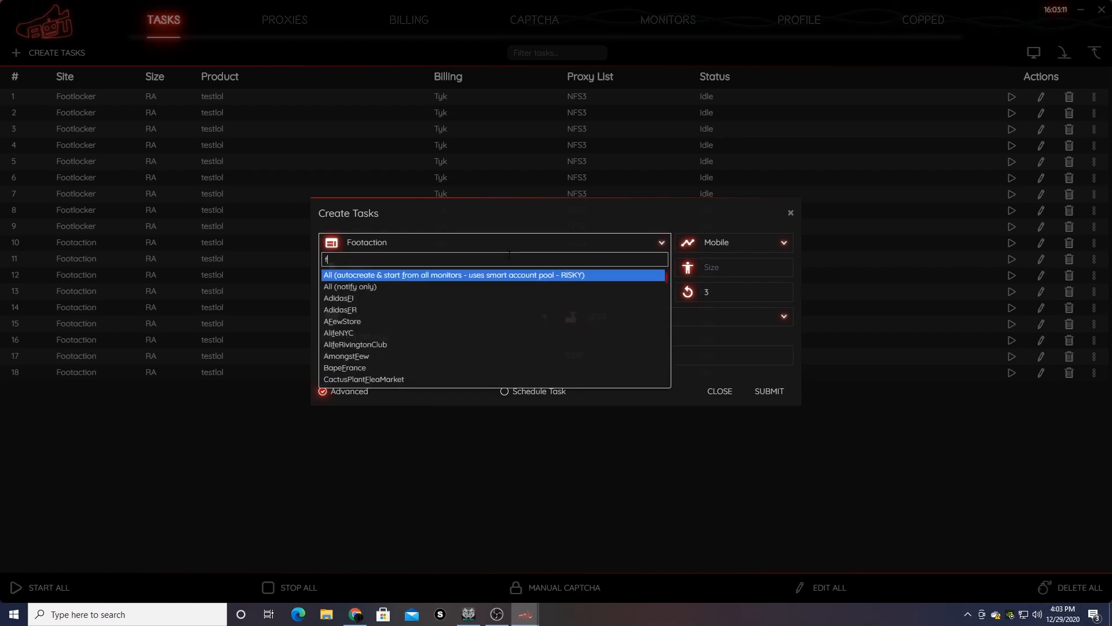
{"action": "type", "text": "am"}
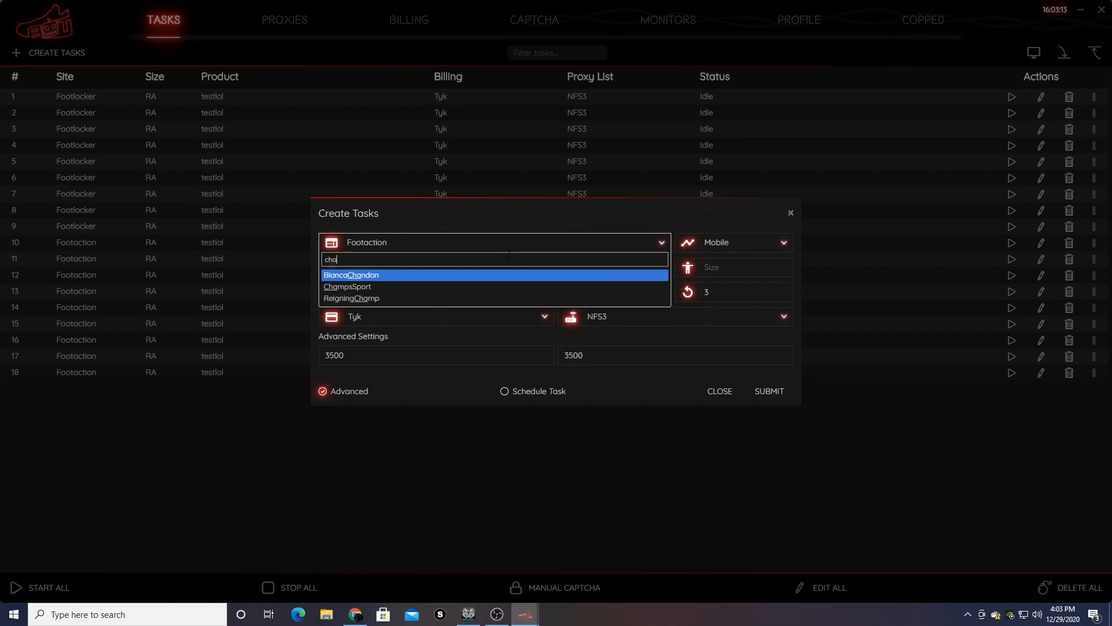
{"action": "left_click", "coordinate": [503, 276]}
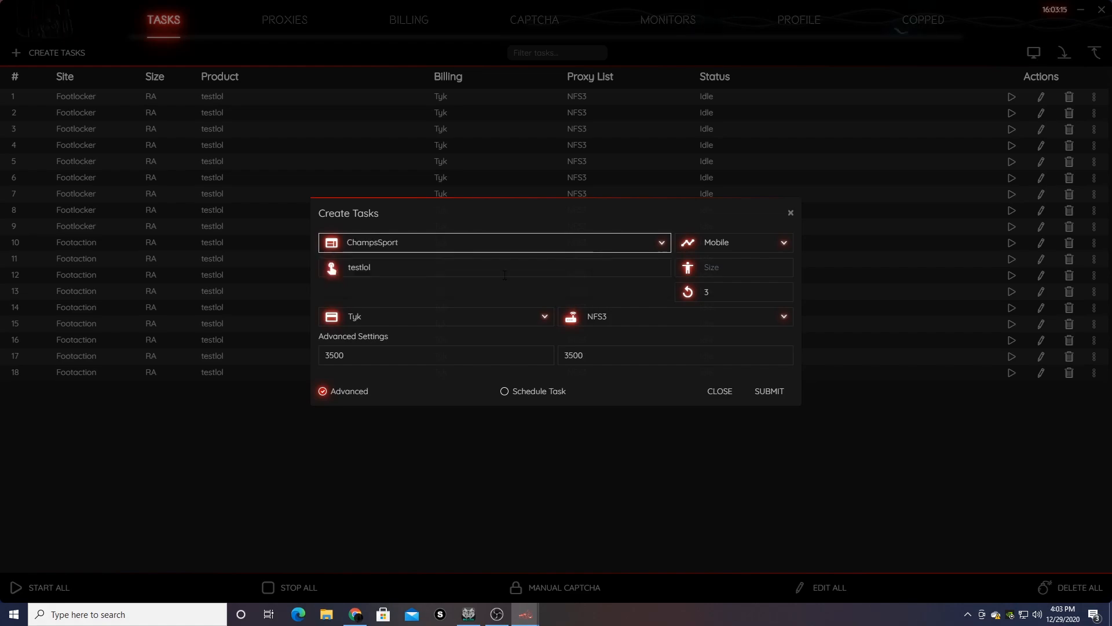
{"action": "left_click", "coordinate": [764, 393]}
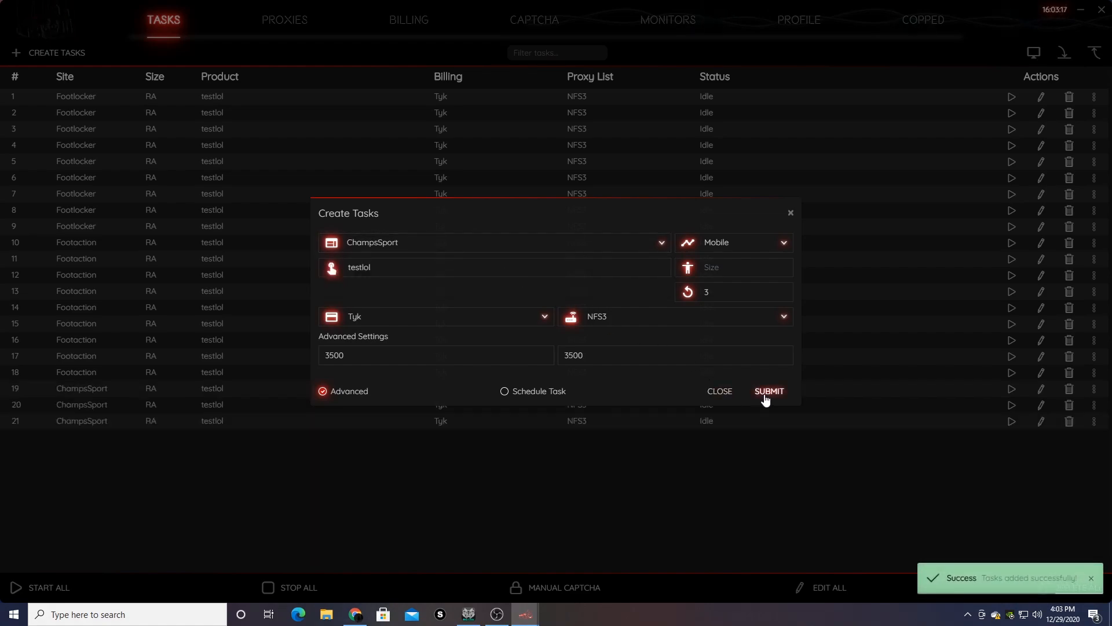
{"action": "left_click", "coordinate": [764, 241]}
{"action": "left_click", "coordinate": [758, 267]}
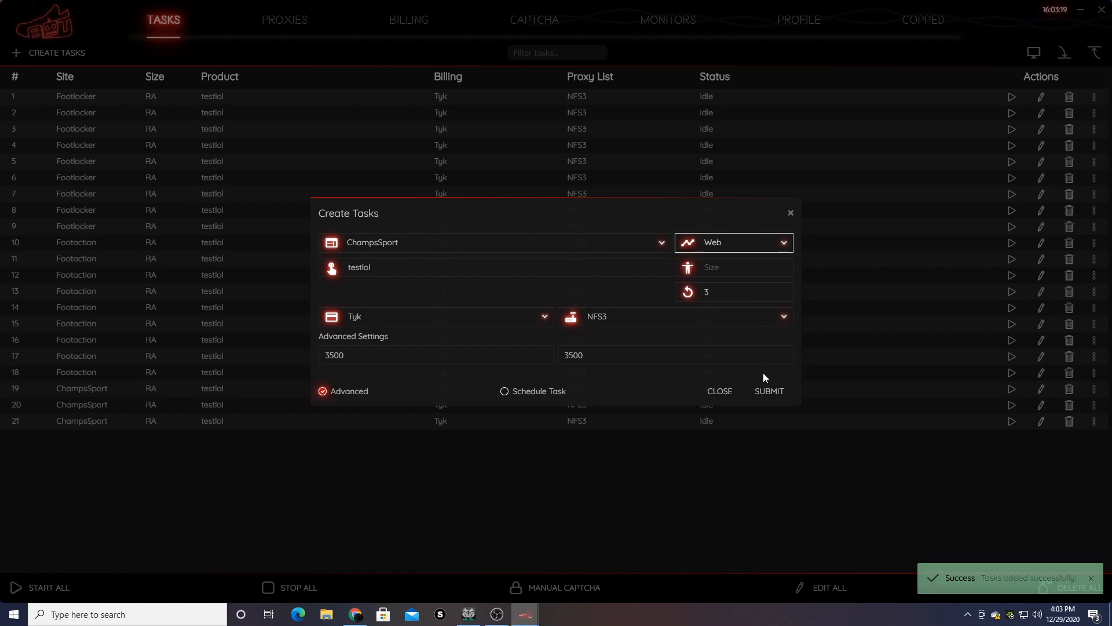
{"action": "left_click", "coordinate": [769, 391]}
{"action": "left_click", "coordinate": [741, 243]}
{"action": "left_click", "coordinate": [739, 279]}
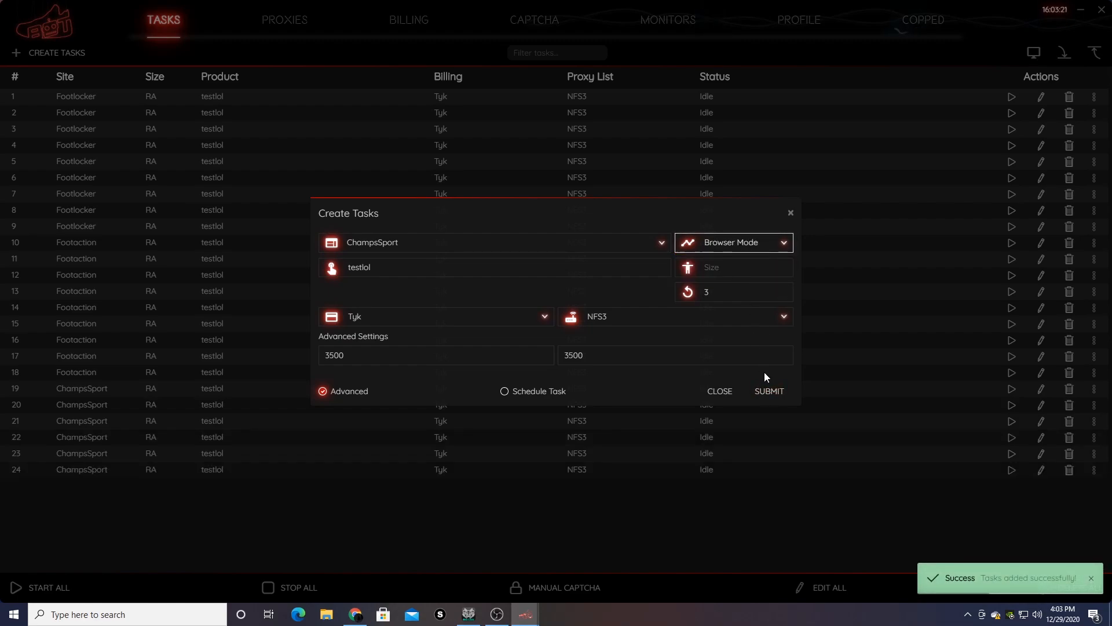
{"action": "left_click", "coordinate": [764, 392]}
- Switch to Eastbay, create Browser Mode, Web and Mobile batches, then close the dialog
{"action": "left_click", "coordinate": [536, 253]}
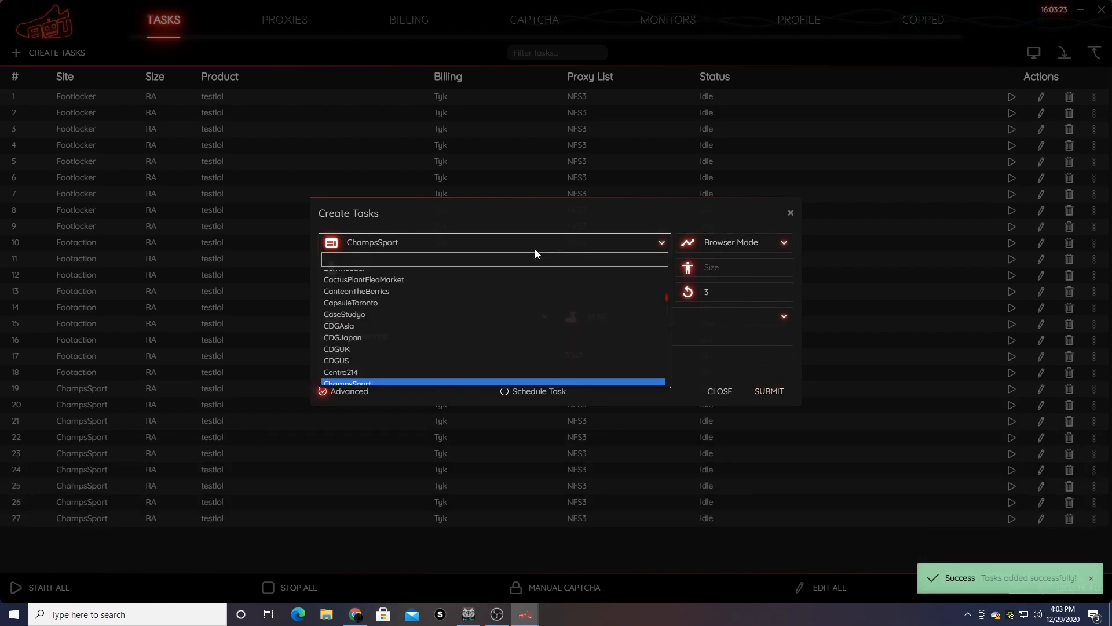
{"action": "type", "text": "east"}
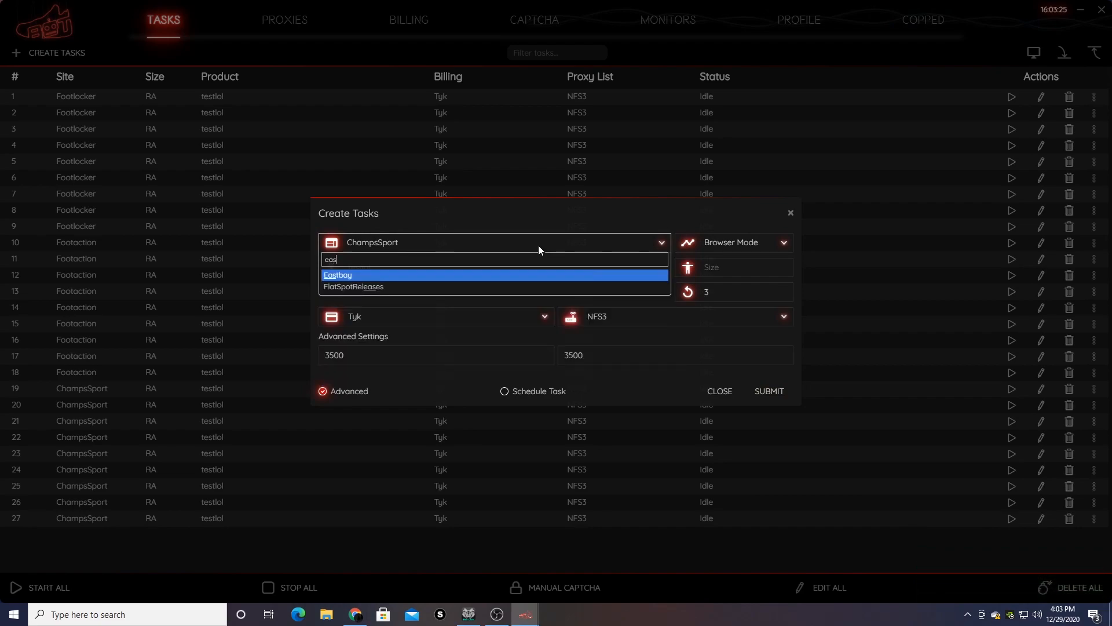
{"action": "key", "text": "Return"}
{"action": "left_click", "coordinate": [769, 391]}
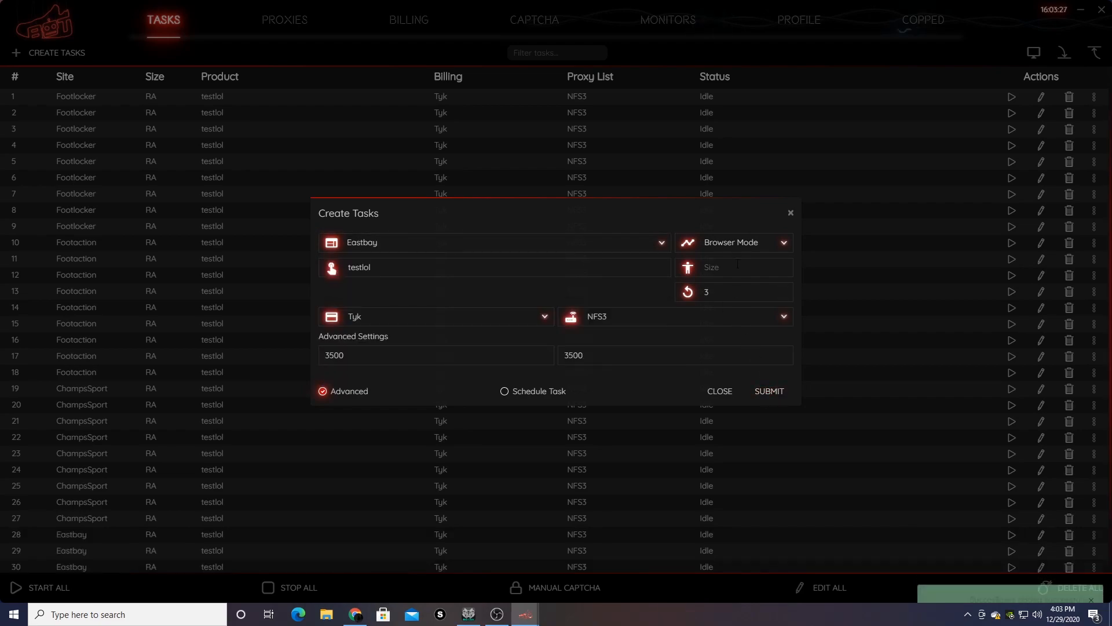
{"action": "left_click", "coordinate": [736, 250]}
{"action": "left_click", "coordinate": [743, 267]}
{"action": "left_click", "coordinate": [769, 391]}
{"action": "left_click", "coordinate": [748, 242]}
{"action": "left_click", "coordinate": [749, 258]}
{"action": "left_click", "coordinate": [769, 390]}
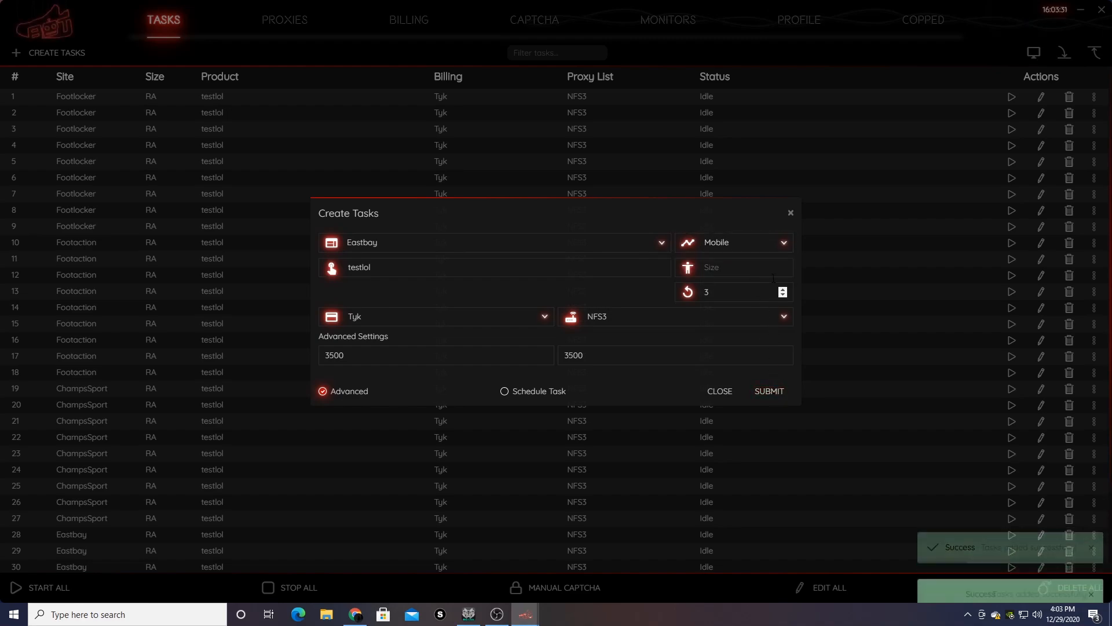
{"action": "left_click", "coordinate": [789, 216]}
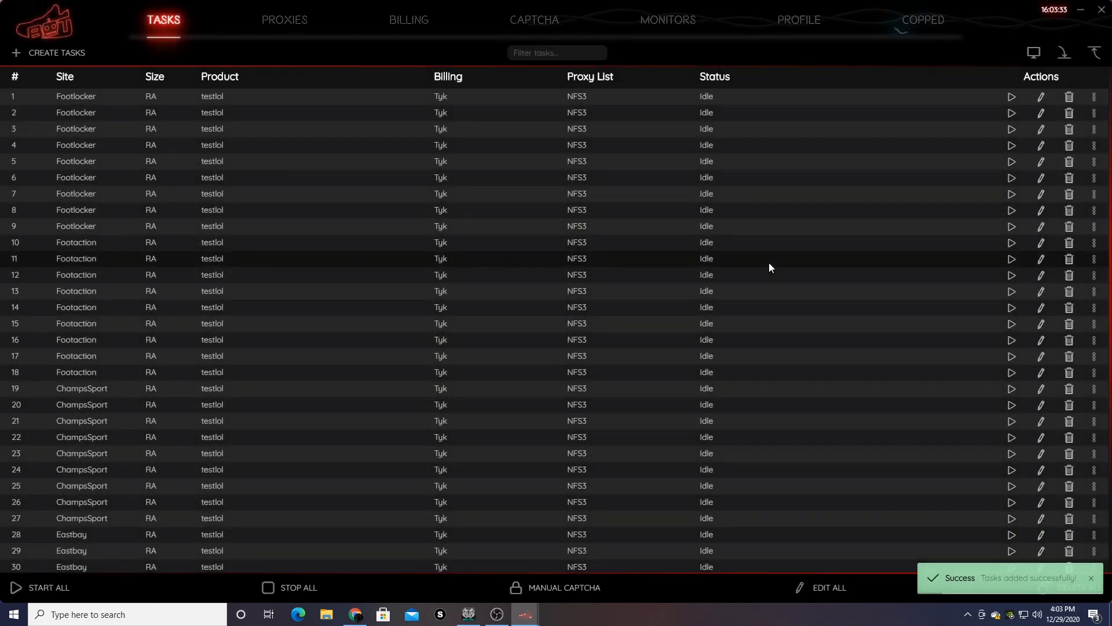
{"action": "scroll", "coordinate": [769, 263], "scroll_direction": "down", "scroll_amount": 2}
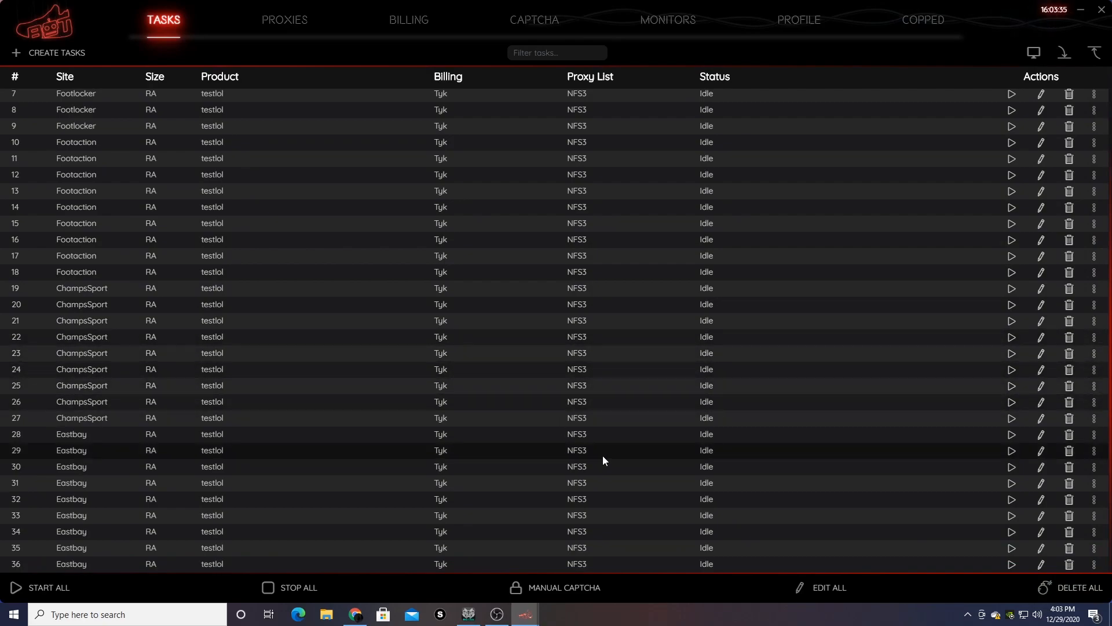
{"action": "scroll", "coordinate": [625, 401], "scroll_direction": "up", "scroll_amount": 2}
{"action": "scroll", "coordinate": [624, 396], "scroll_direction": "down", "scroll_amount": 2}
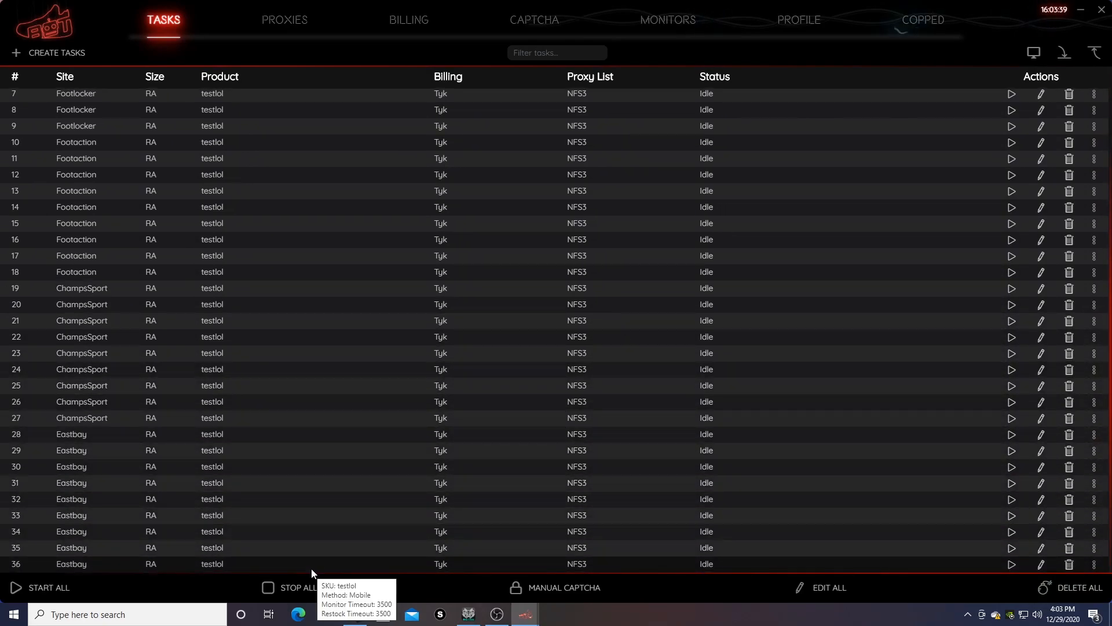
{"action": "scroll", "coordinate": [370, 505], "scroll_direction": "up", "scroll_amount": 2}
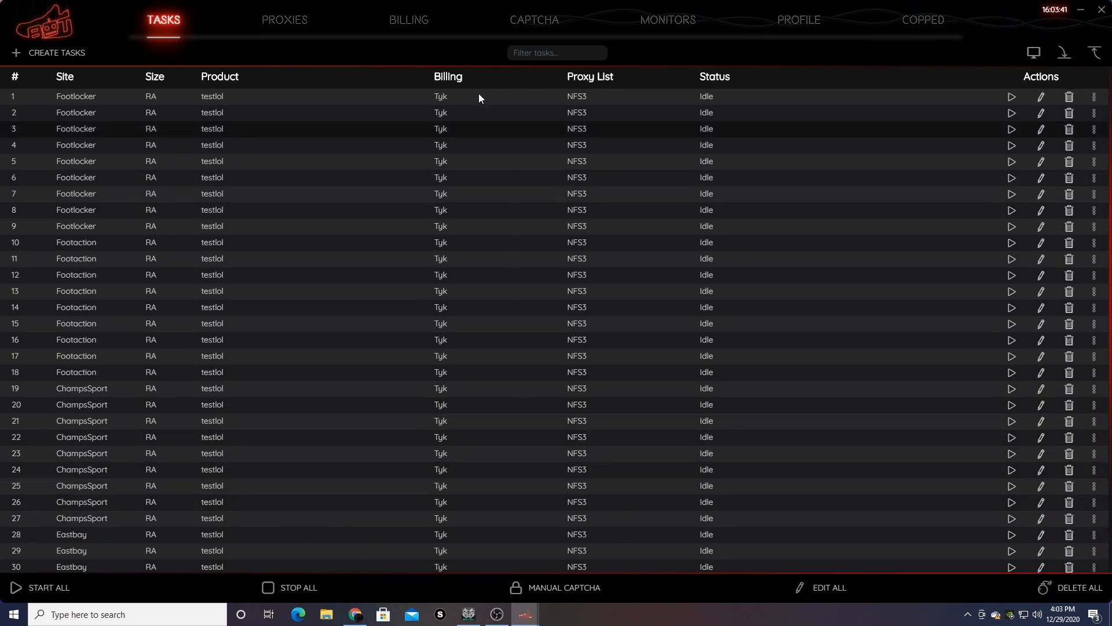
{"action": "mouse_move", "coordinate": [492, 112]}
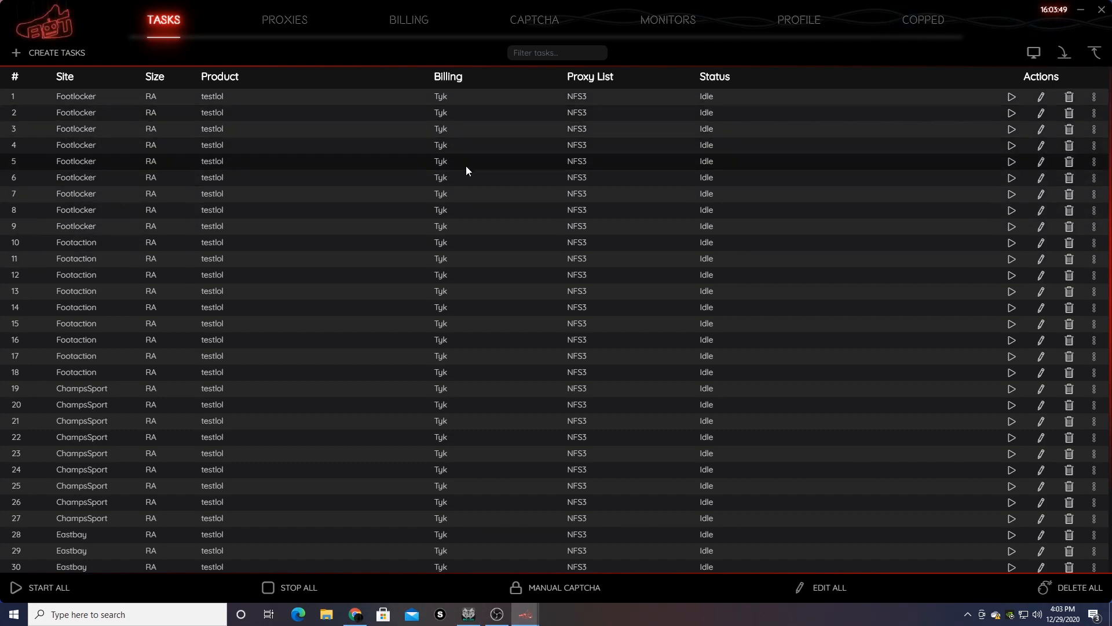
{"action": "mouse_move", "coordinate": [427, 233]}
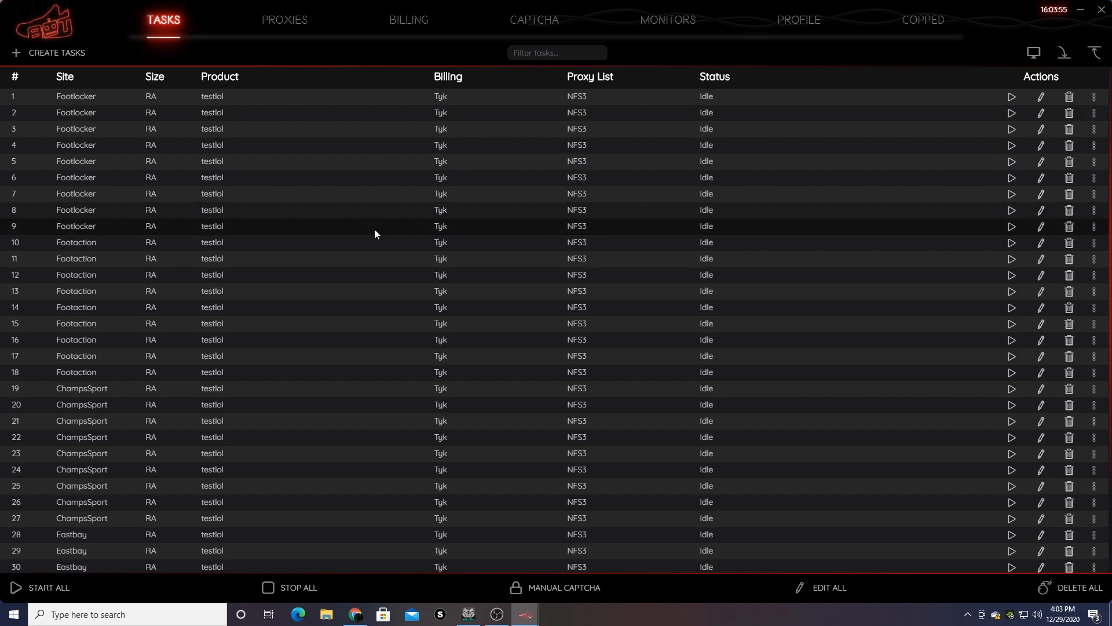
{"action": "mouse_move", "coordinate": [672, 211]}
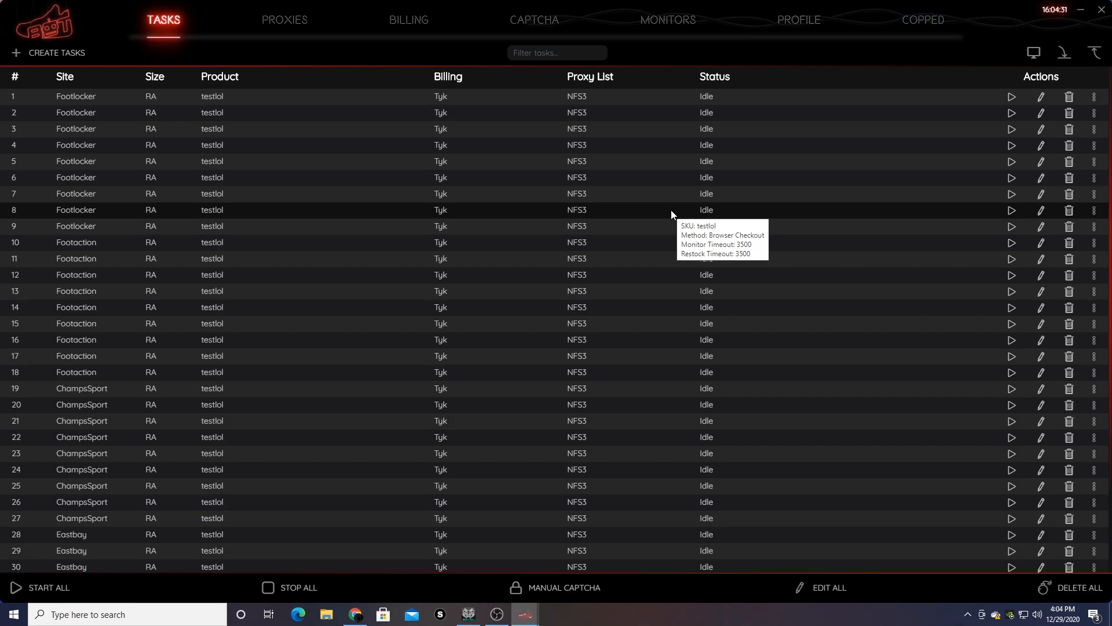
{"action": "scroll", "coordinate": [671, 210], "scroll_direction": "down", "scroll_amount": 2}
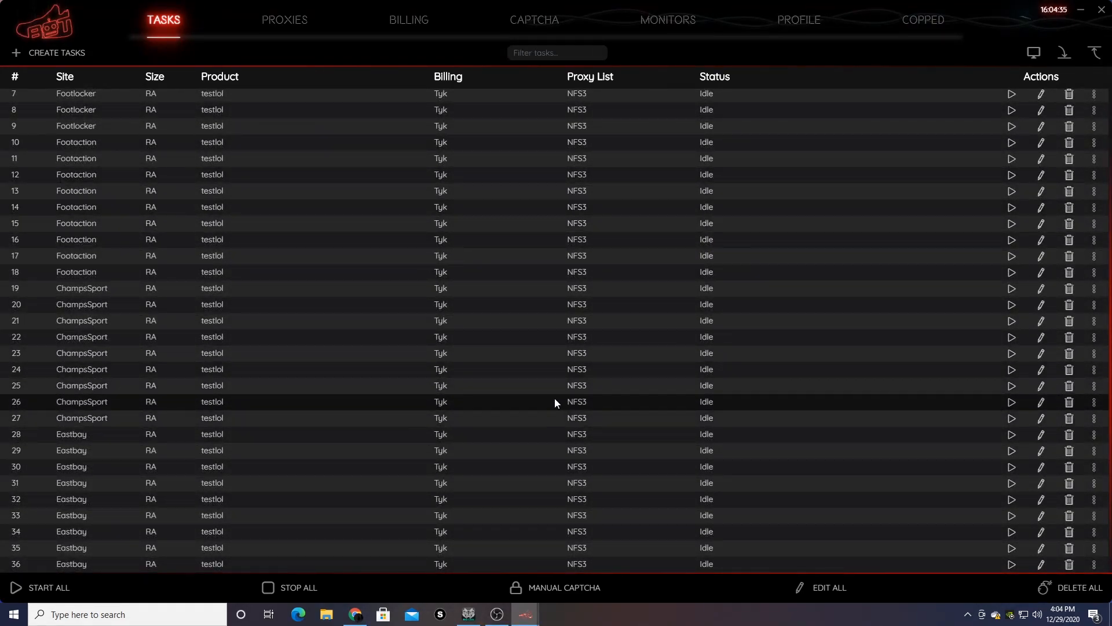
{"action": "scroll", "coordinate": [555, 398], "scroll_direction": "up", "scroll_amount": 2}
{"action": "mouse_move", "coordinate": [617, 93]}
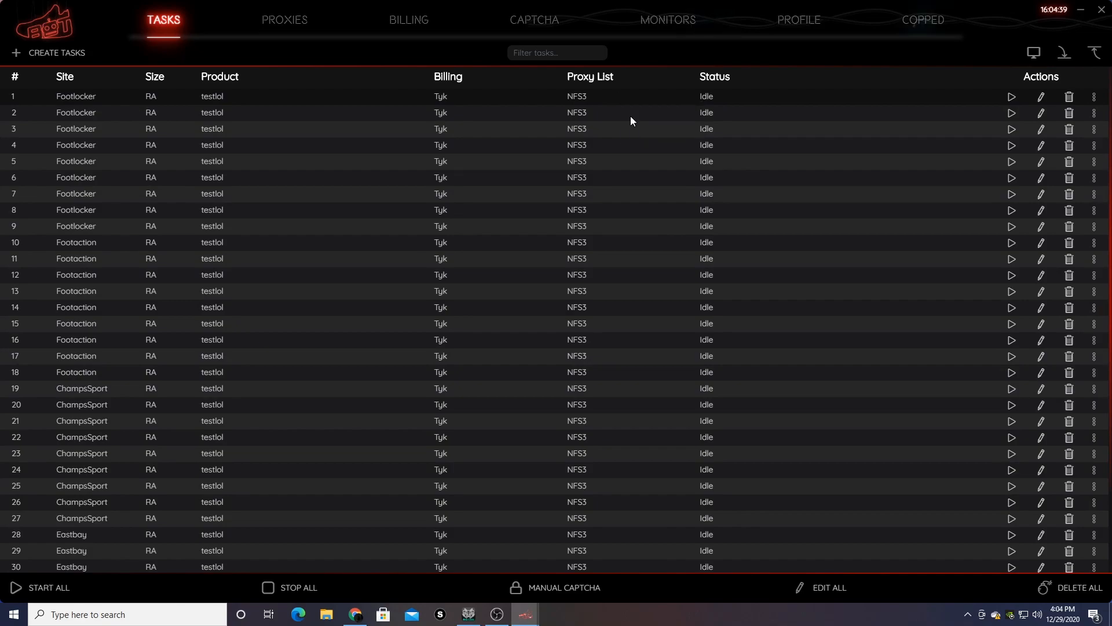
{"action": "mouse_move", "coordinate": [707, 165]}
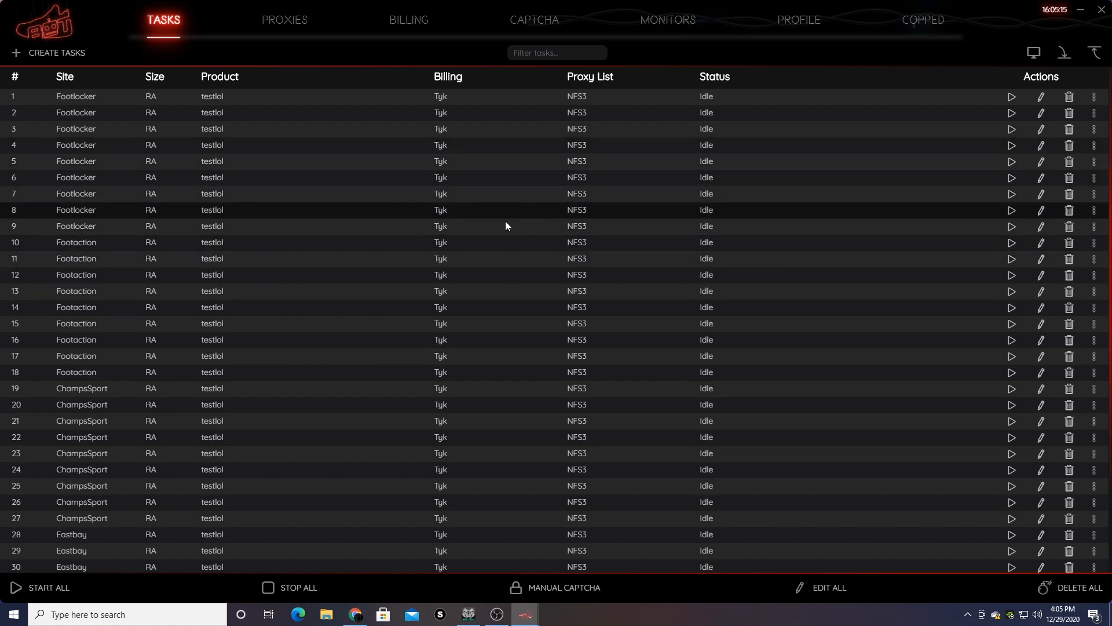
{"action": "scroll", "coordinate": [619, 234], "scroll_direction": "down", "scroll_amount": 2}
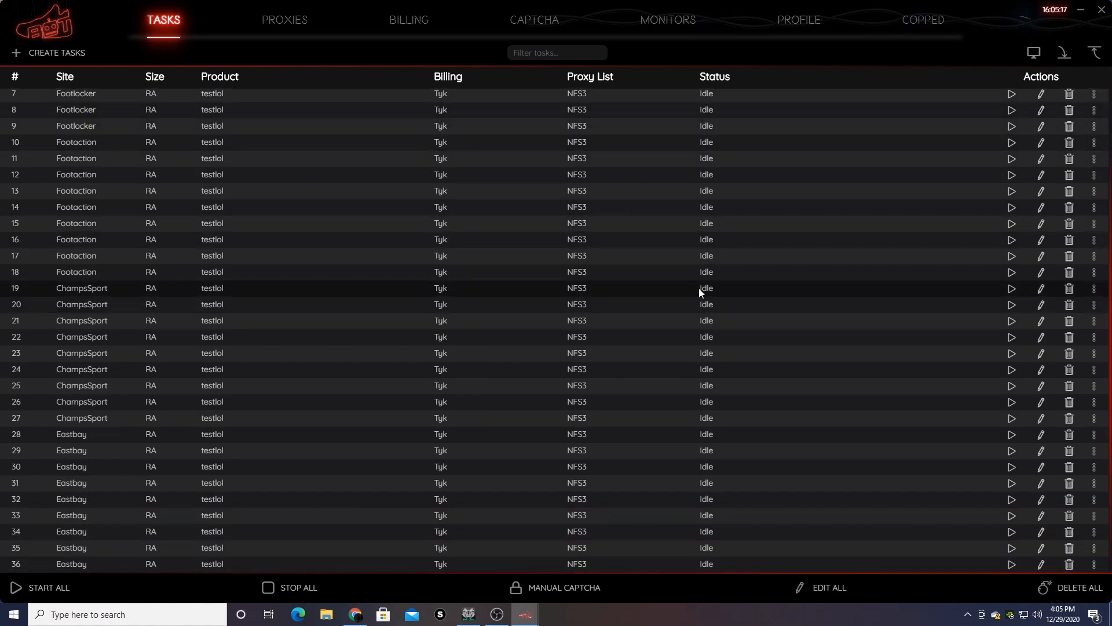
- Delete all 36 tasks and choose Supreme as the site for a new task
{"action": "left_click", "coordinate": [1062, 589]}
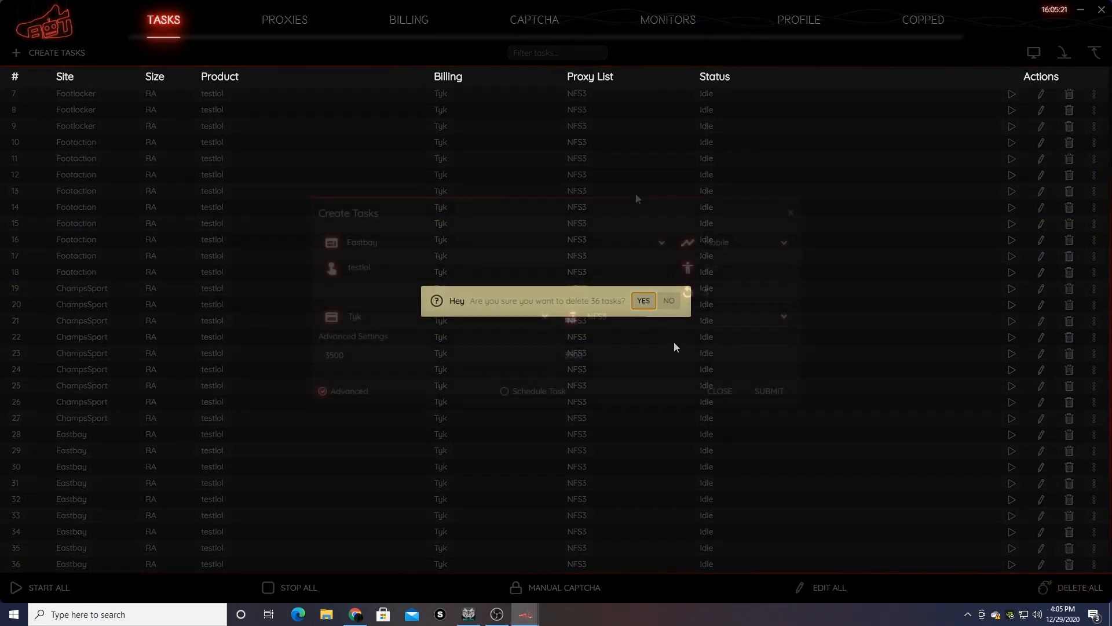
{"action": "left_click", "coordinate": [380, 242]}
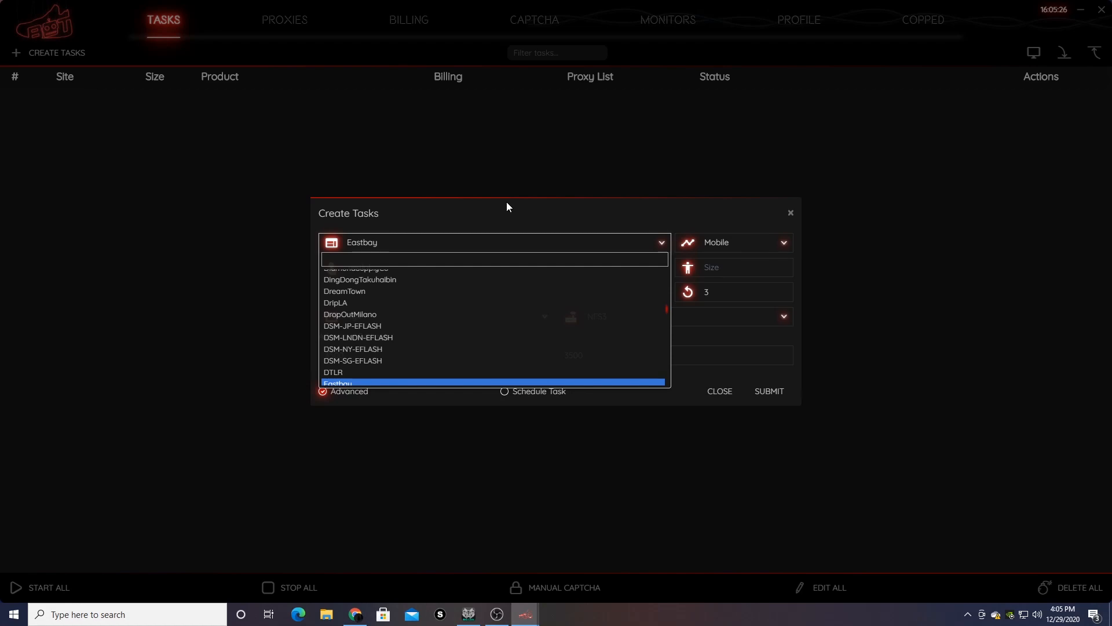
{"action": "type", "text": "sup"}
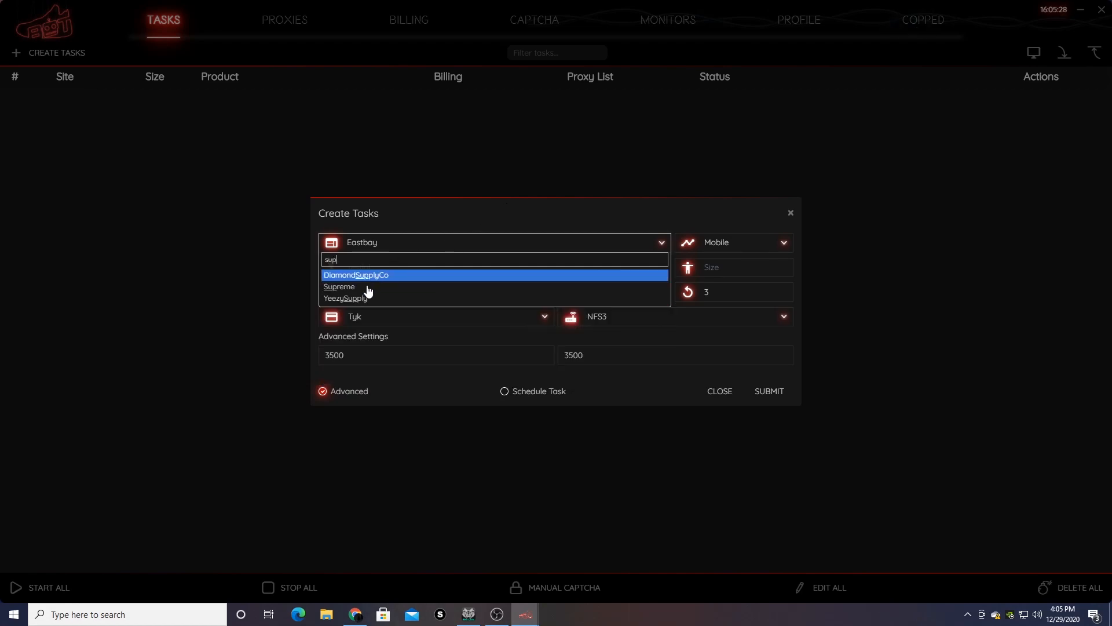
{"action": "left_click", "coordinate": [367, 286]}
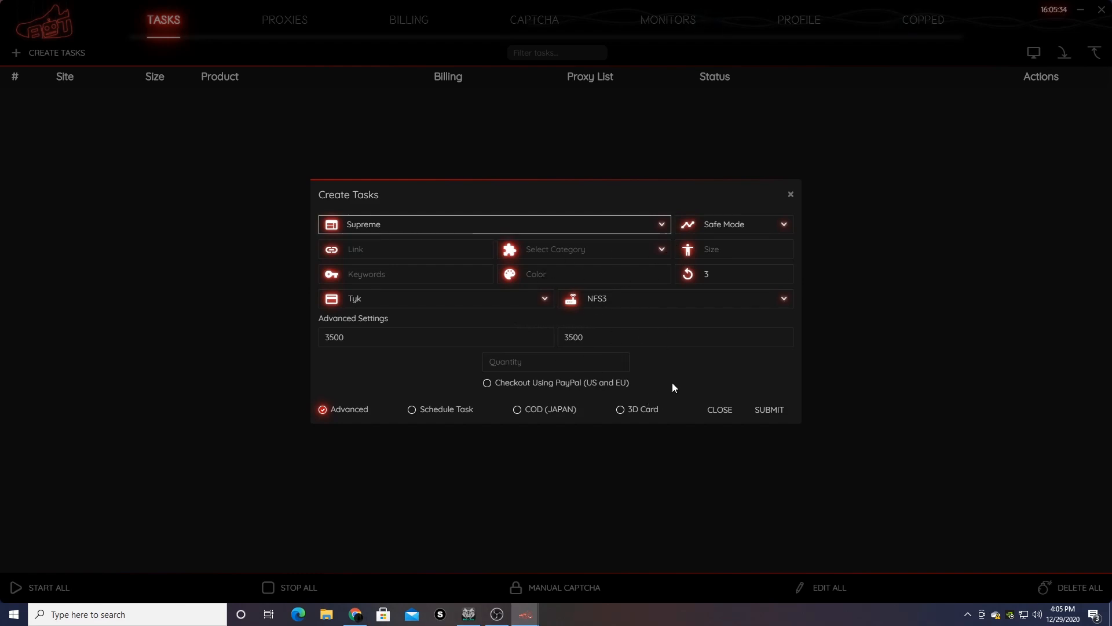
- Enter keywords 'bogo, box logo' and set the category to T-Shirts
{"action": "left_click", "coordinate": [401, 271]}
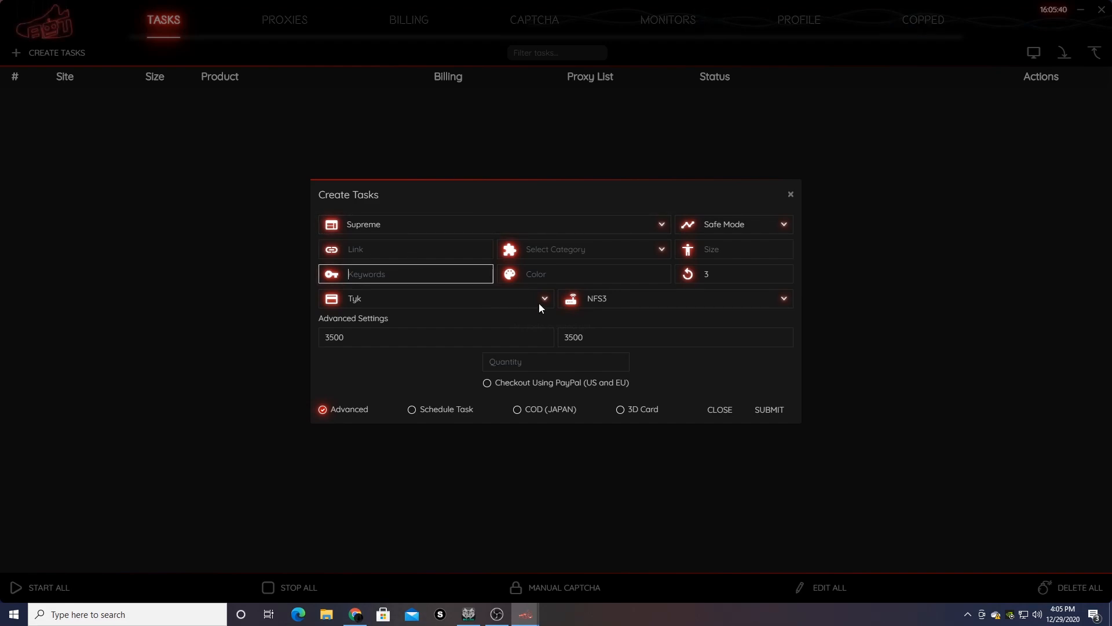
{"action": "type", "text": "bogo, box logo"}
{"action": "left_click", "coordinate": [408, 250]}
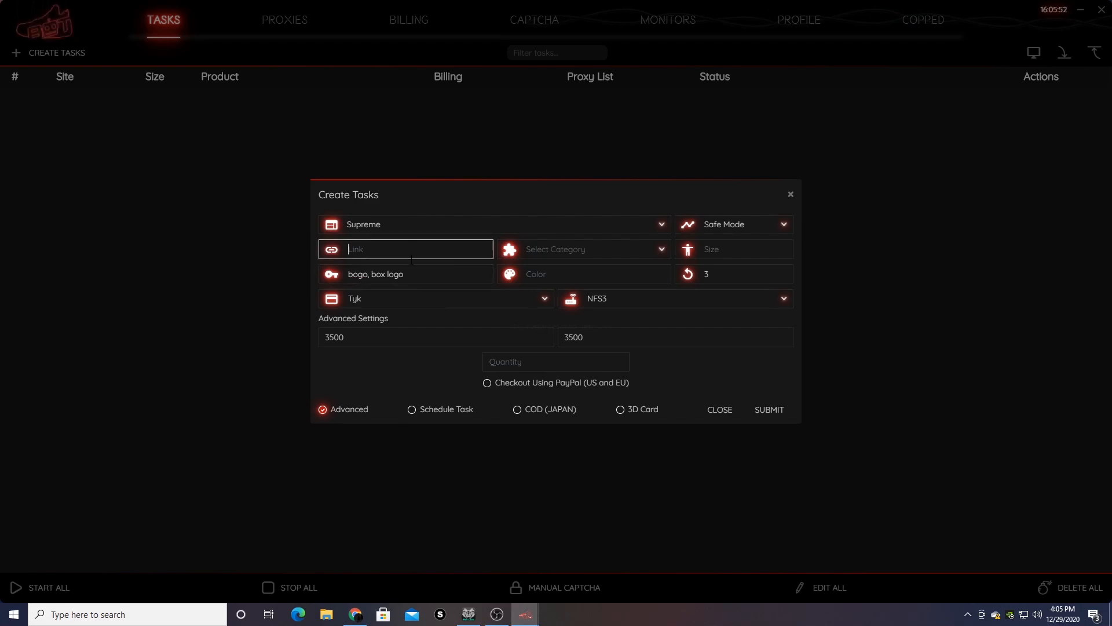
{"action": "left_click", "coordinate": [611, 253]}
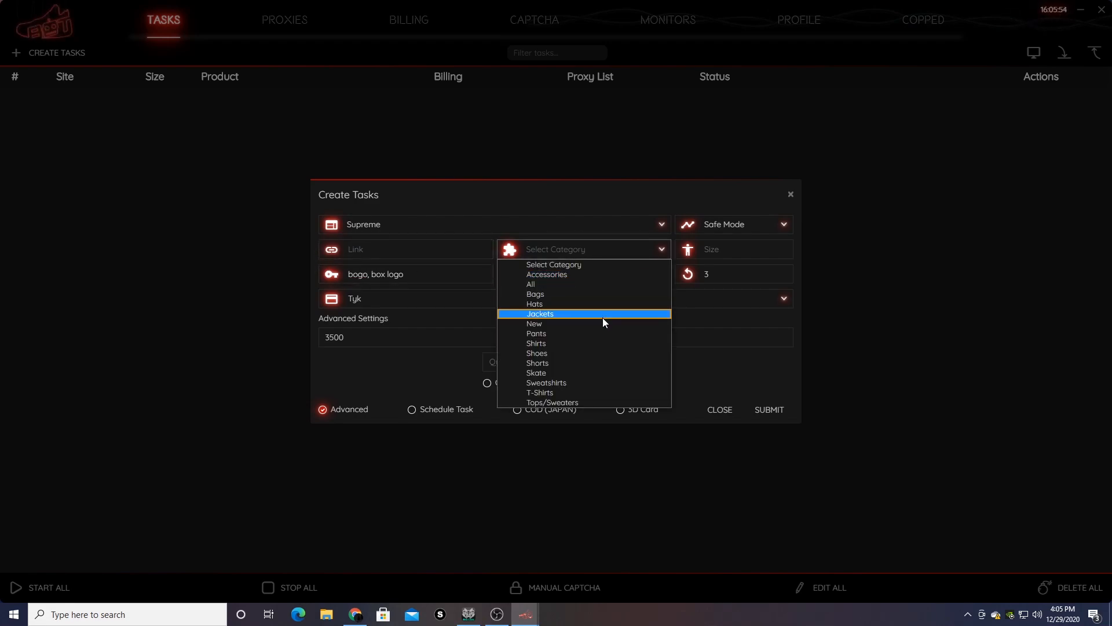
{"action": "left_click", "coordinate": [590, 391]}
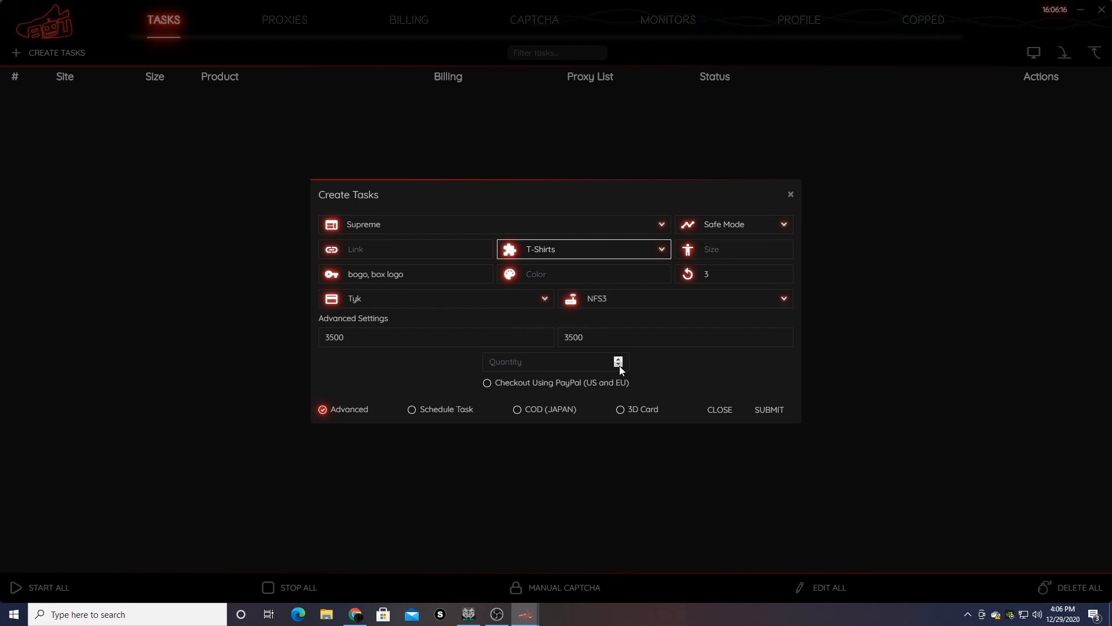
- Set the task colour to black and the proxy list to No Proxy
{"action": "key", "text": "Tab"}
{"action": "type", "text": "black"}
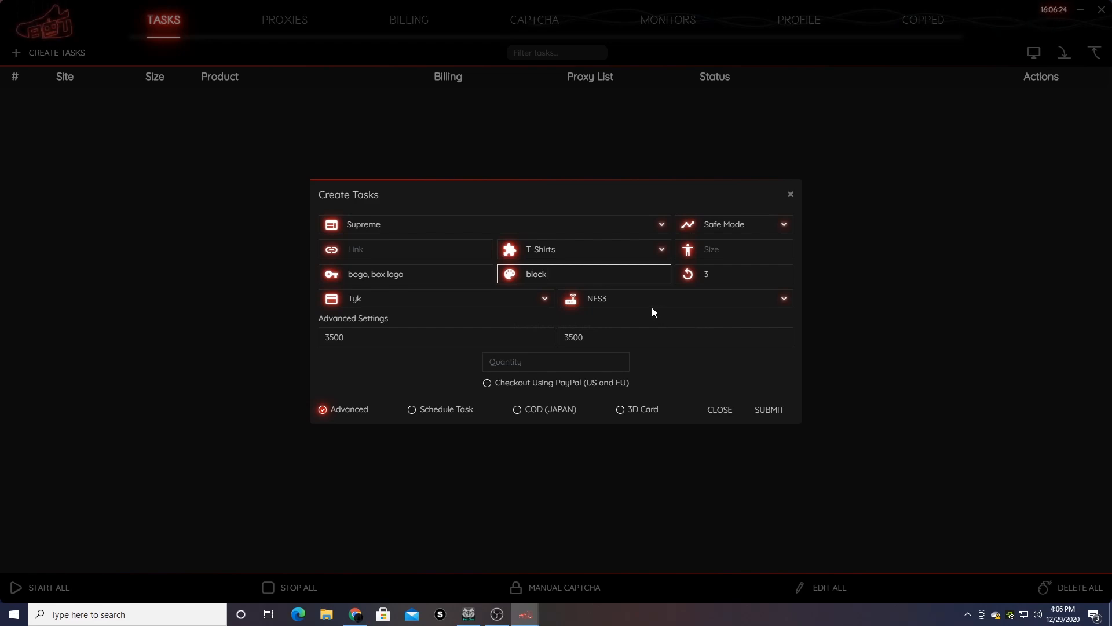
{"action": "left_click", "coordinate": [638, 302]}
{"action": "left_click", "coordinate": [628, 321]}
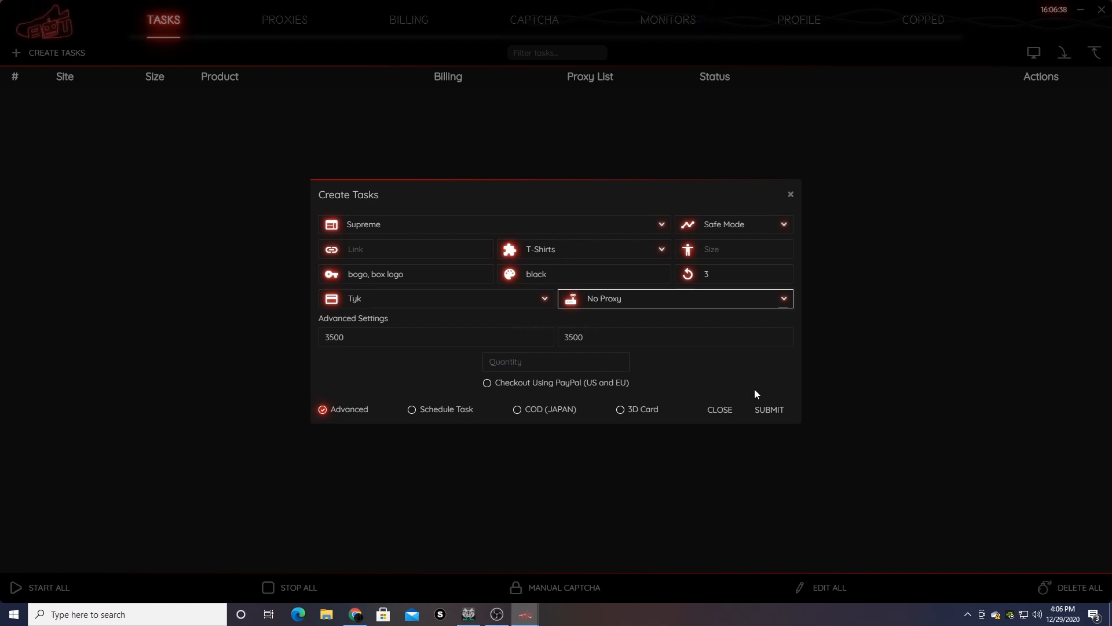
- Try the 3D Card and COD (JAPAN) checkout options
{"action": "left_click", "coordinate": [731, 250]}
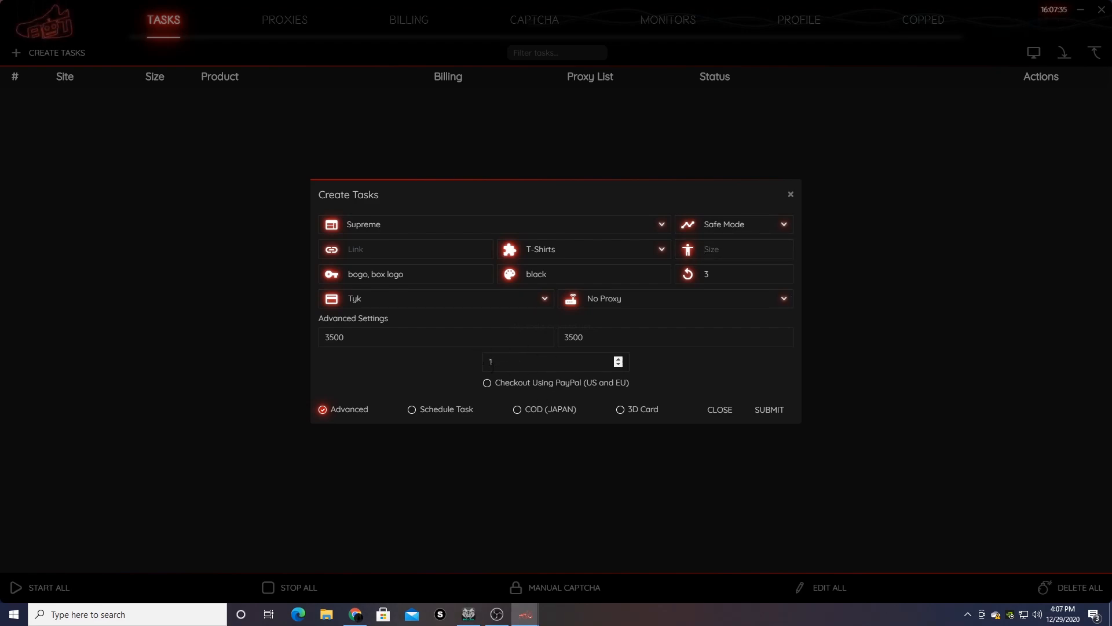
{"action": "left_click", "coordinate": [620, 410]}
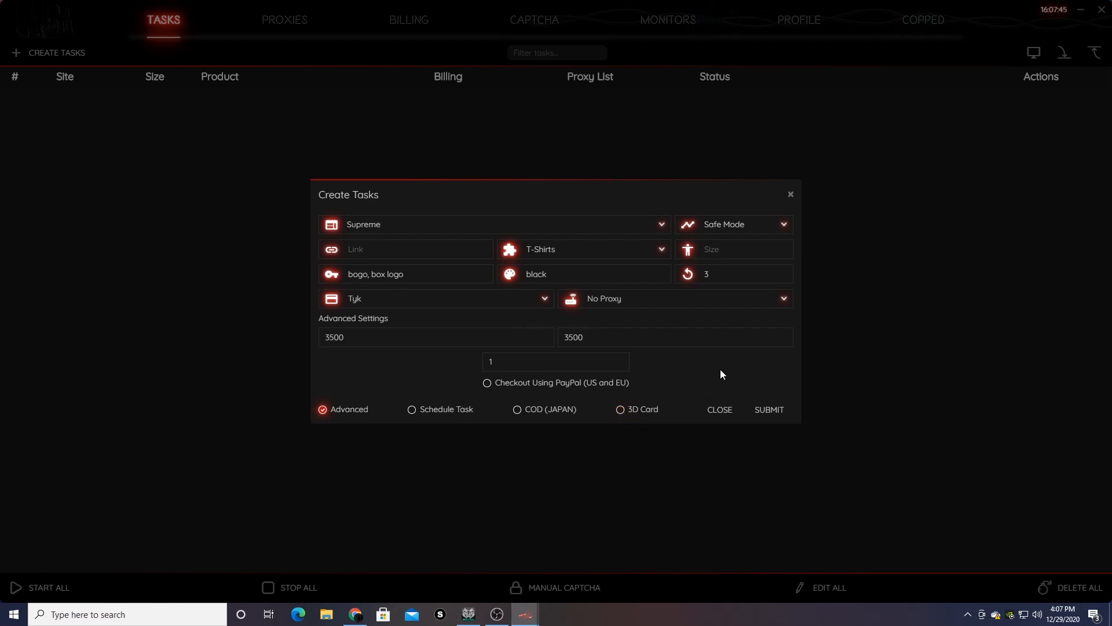
{"action": "left_click", "coordinate": [517, 409]}
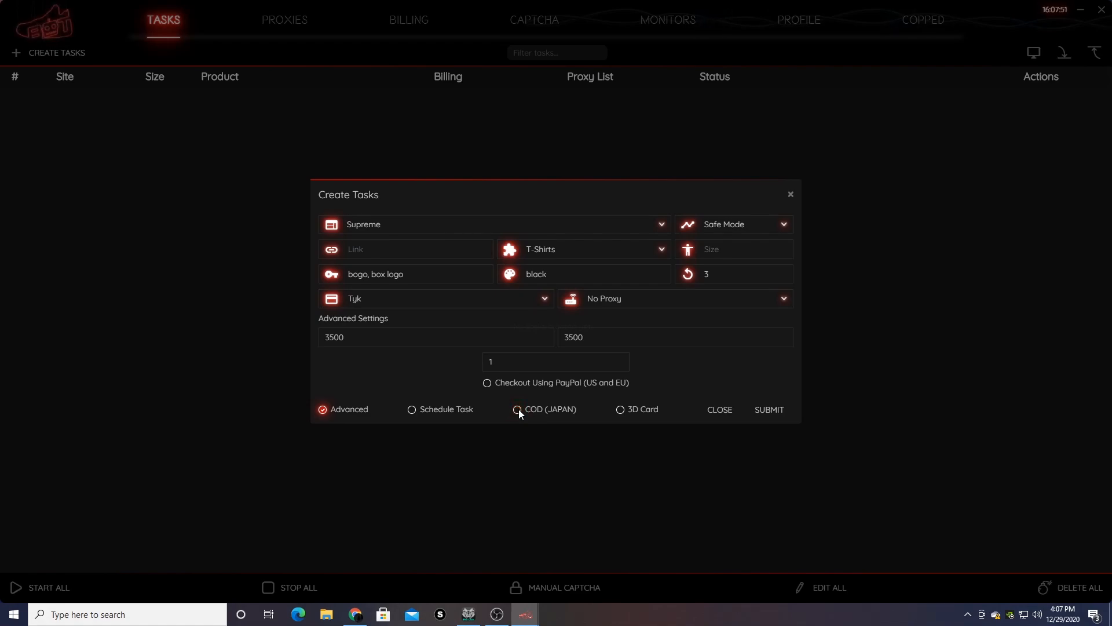
- Change both advanced delay values from 3500 to 2500
{"action": "left_click", "coordinate": [466, 339]}
{"action": "left_click_drag", "start_coordinate": [467, 340], "coordinate": [311, 368]}
{"action": "left_click", "coordinate": [440, 340]}
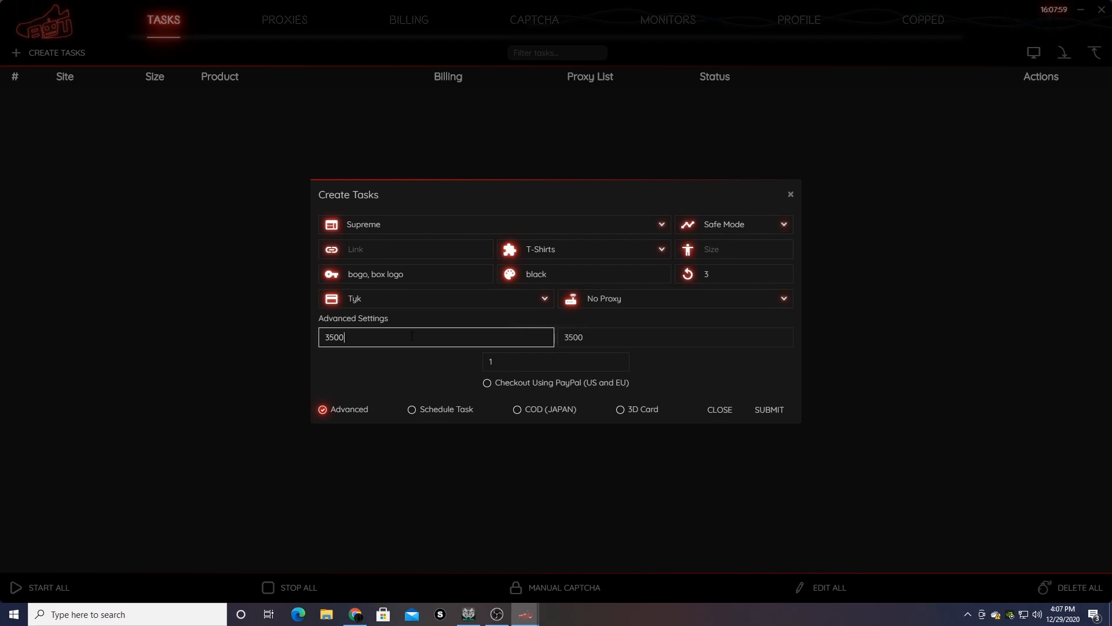
{"action": "double_click", "coordinate": [351, 342]}
{"action": "type", "text": "2500"}
{"action": "key", "text": "Tab"}
{"action": "type", "text": "2500"}
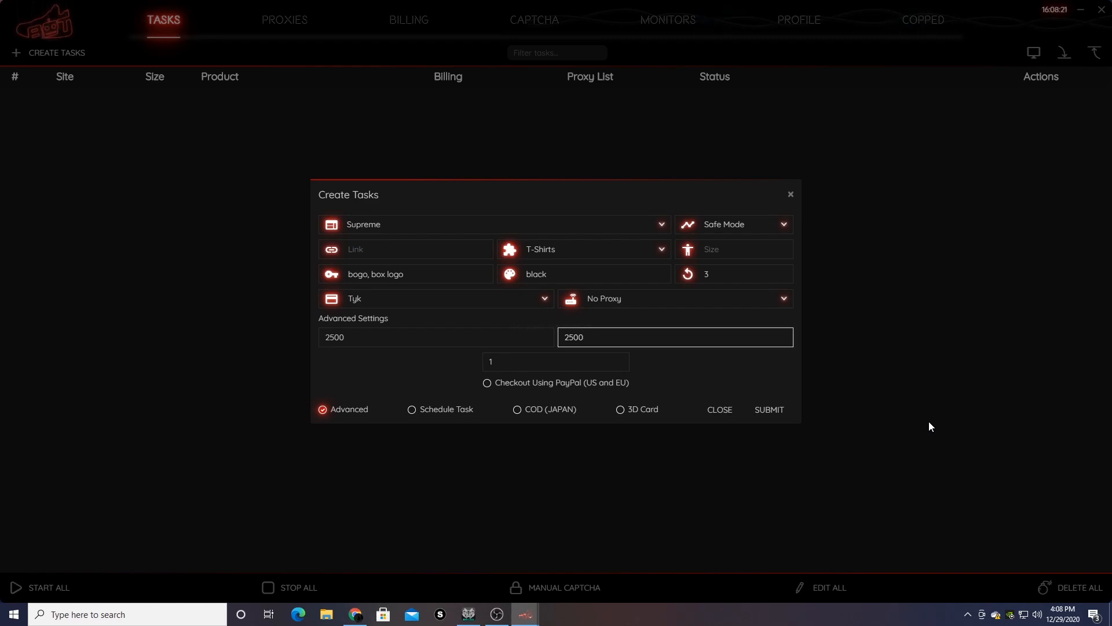
- Keep Safe Mode and submit to add the three box logo tasks
{"action": "left_click", "coordinate": [743, 221]}
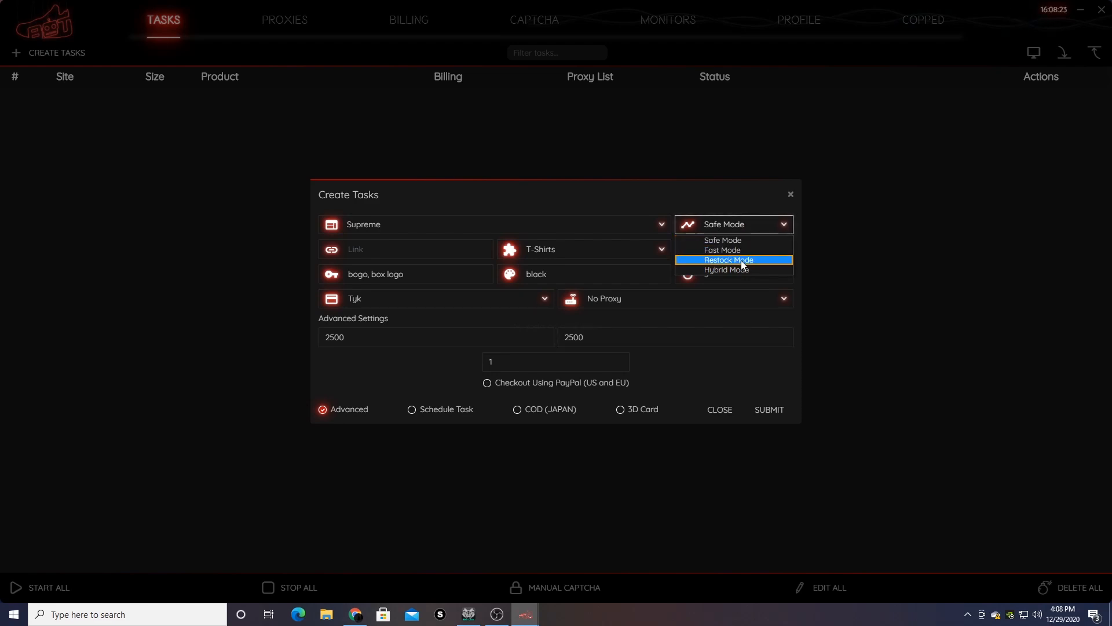
{"action": "left_click", "coordinate": [739, 195]}
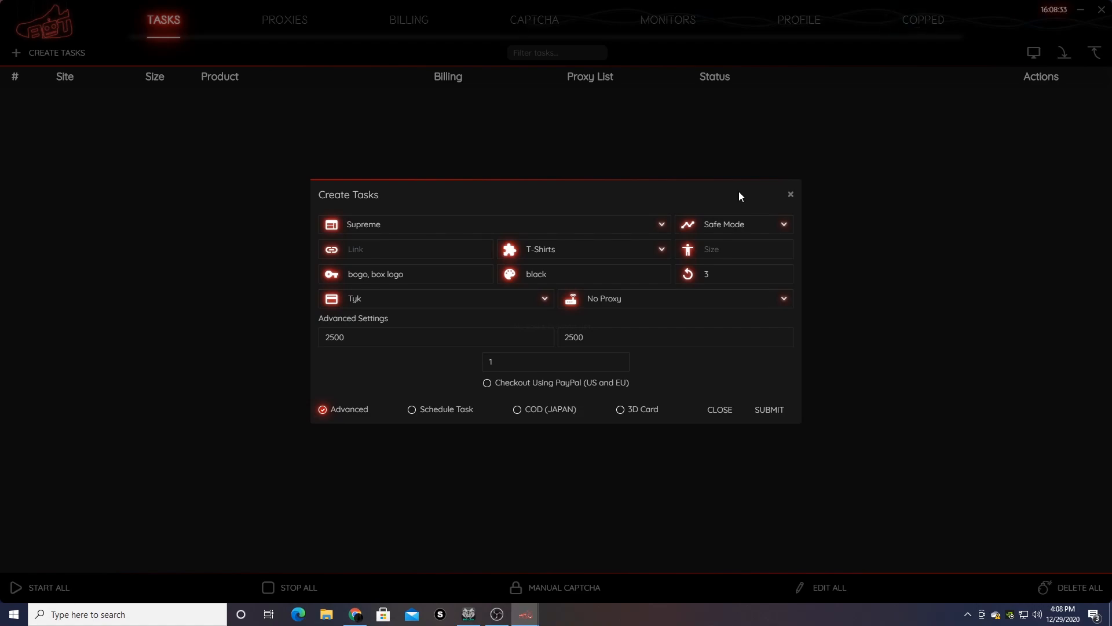
{"action": "left_click", "coordinate": [724, 221]}
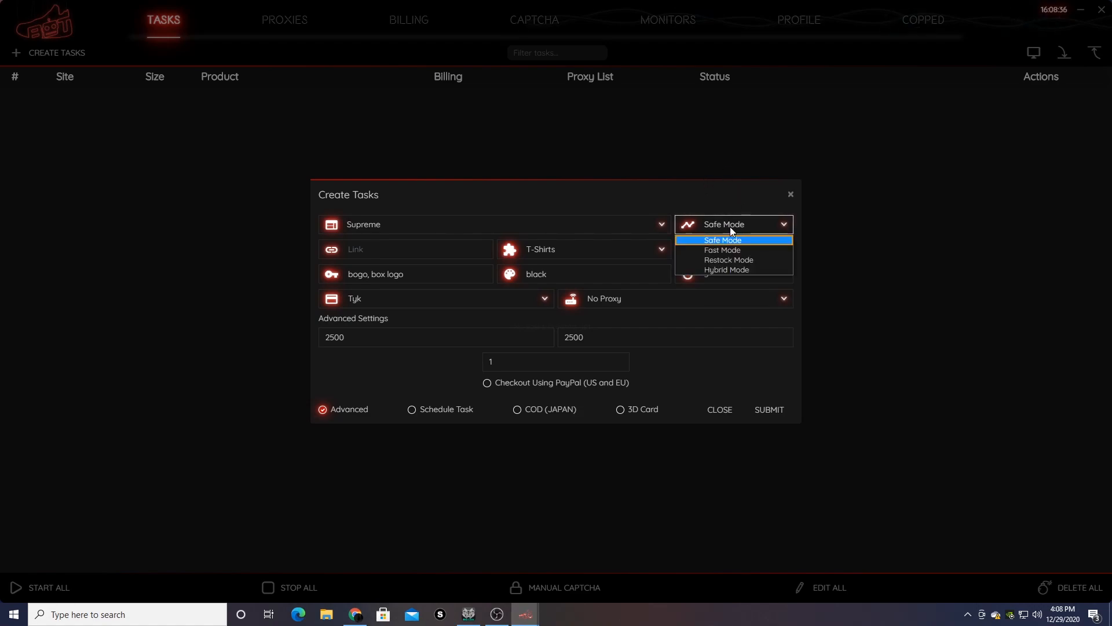
{"action": "left_click", "coordinate": [770, 410]}
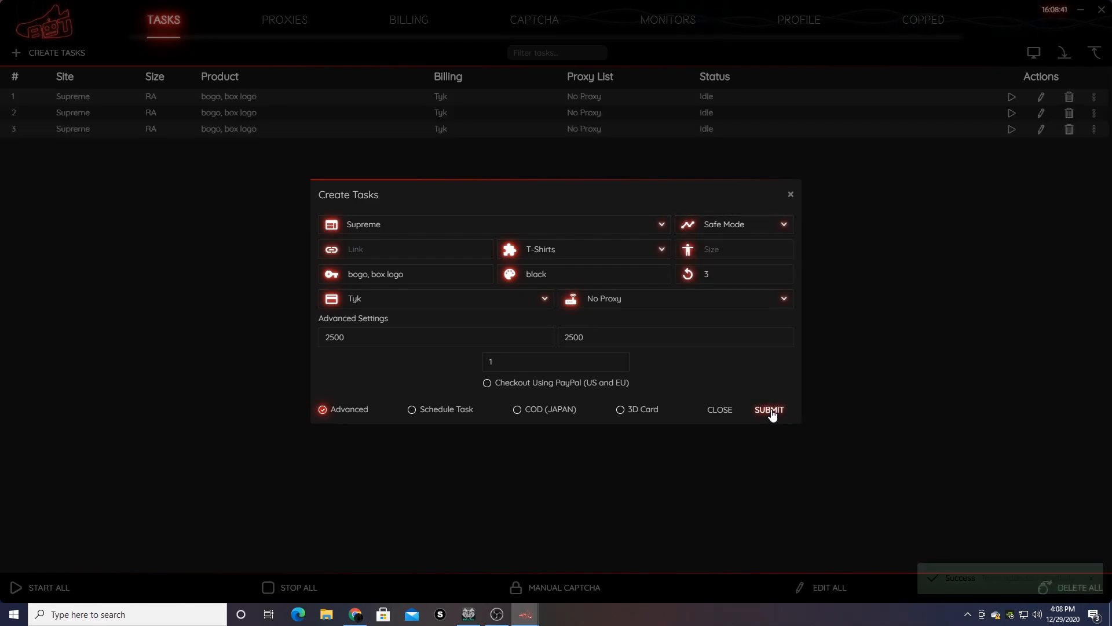
- Add Fast Mode tasks with the retry count set to 2
{"action": "left_click", "coordinate": [752, 224]}
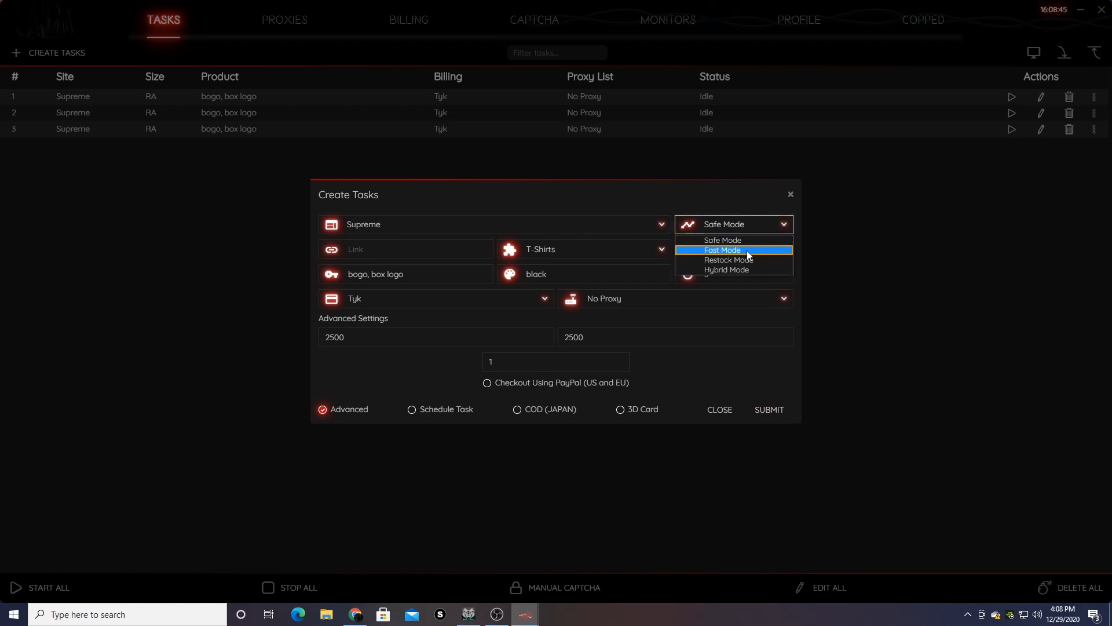
{"action": "left_click", "coordinate": [747, 250]}
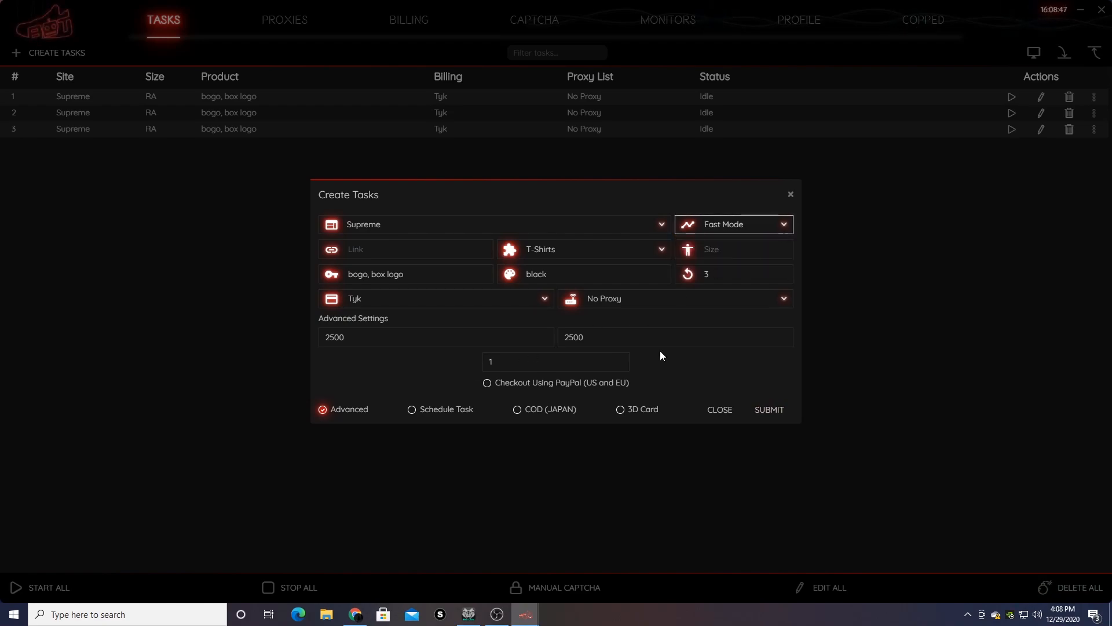
{"action": "left_click", "coordinate": [744, 273]}
{"action": "key", "text": "BackSpace"}
{"action": "type", "text": "2"}
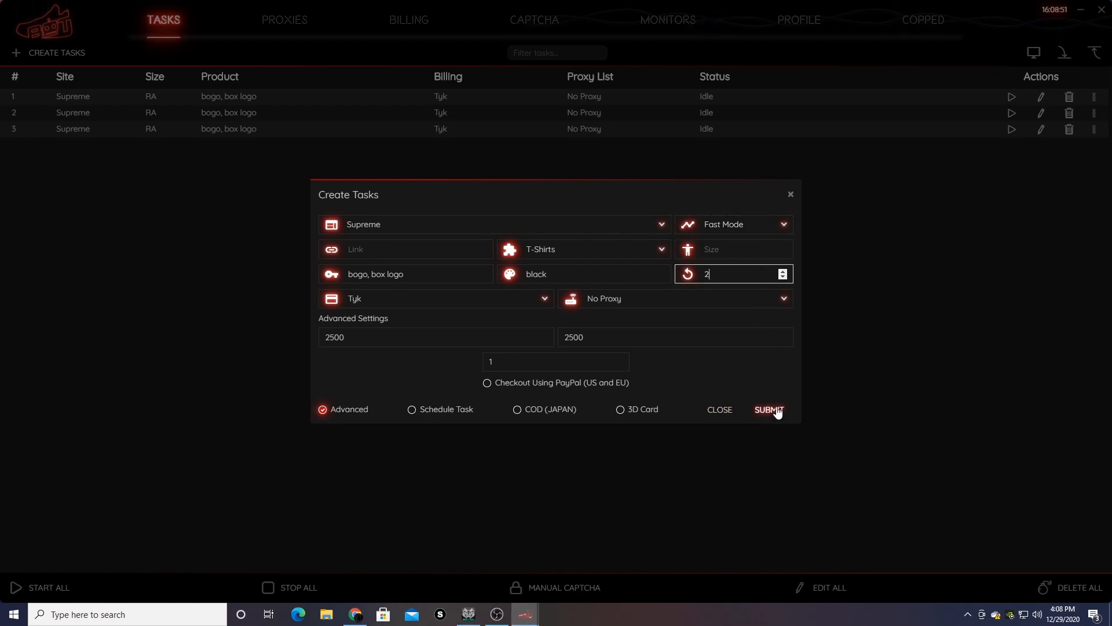
{"action": "left_click", "coordinate": [770, 409]}
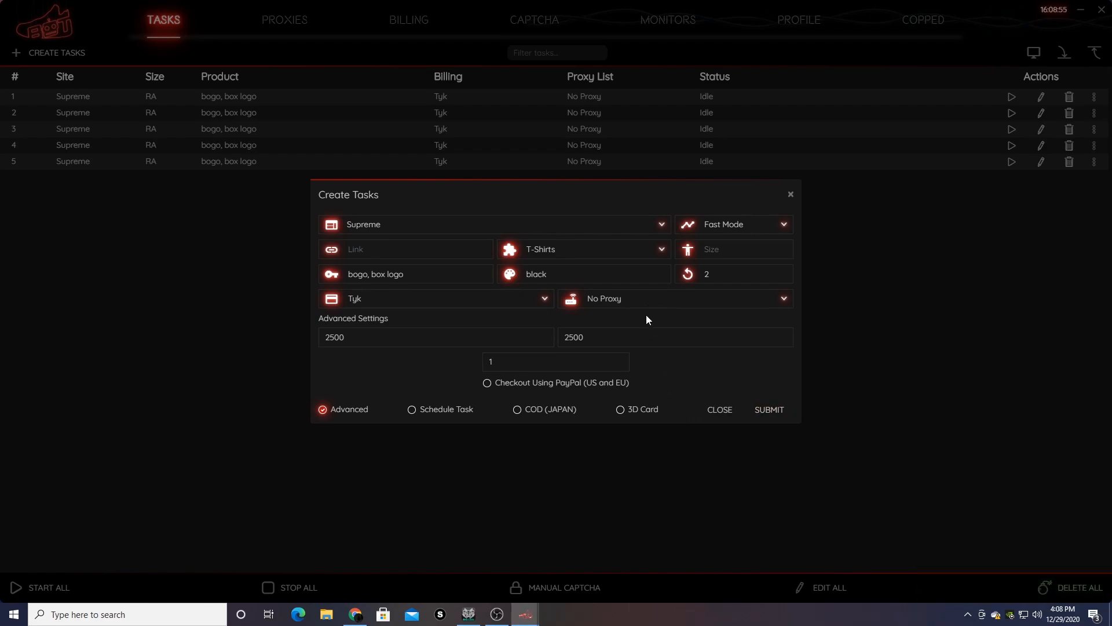
- Switch to the SP ISP proxy list and Restock Mode for the next tasks
{"action": "left_click", "coordinate": [633, 302]}
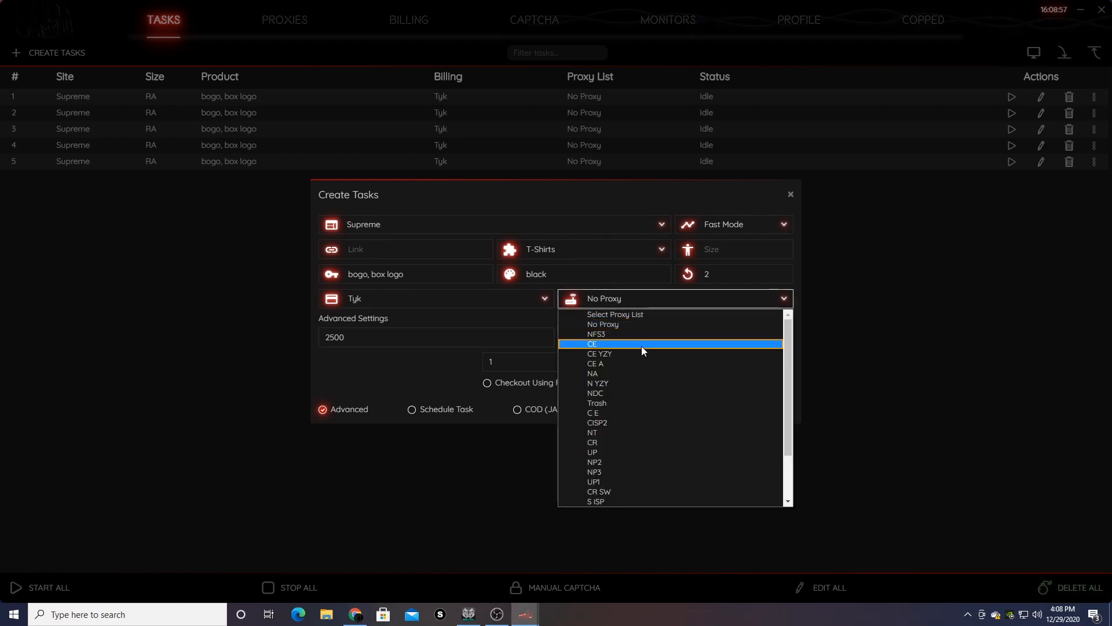
{"action": "scroll", "coordinate": [643, 406], "scroll_direction": "down", "scroll_amount": 3}
{"action": "left_click", "coordinate": [647, 489]}
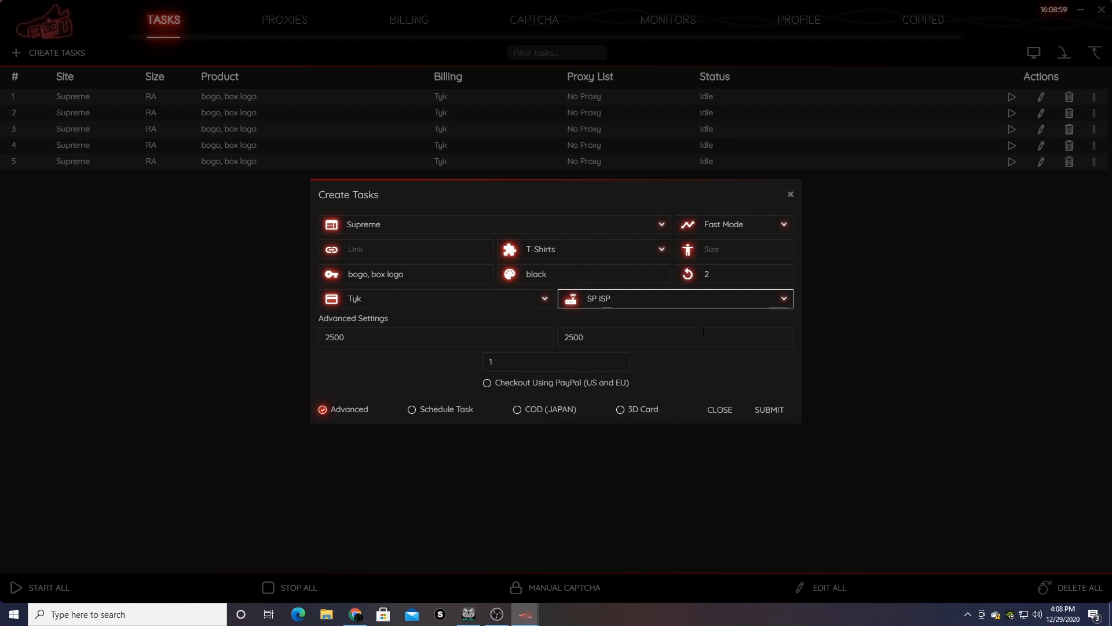
{"action": "left_click", "coordinate": [746, 224]}
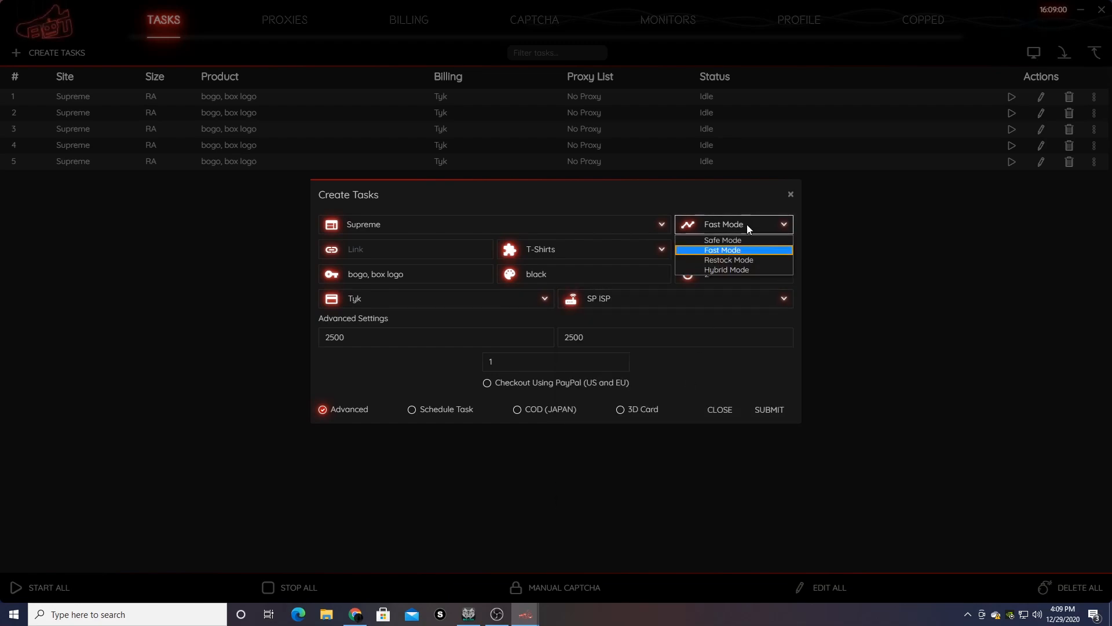
{"action": "left_click", "coordinate": [745, 261]}
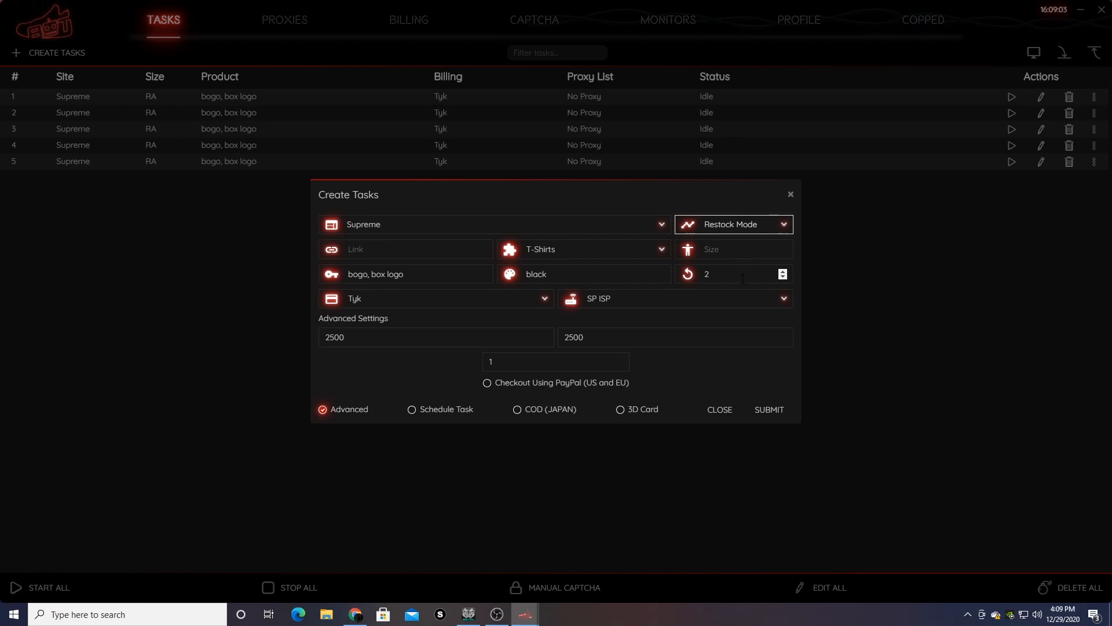
{"action": "left_click", "coordinate": [742, 279]}
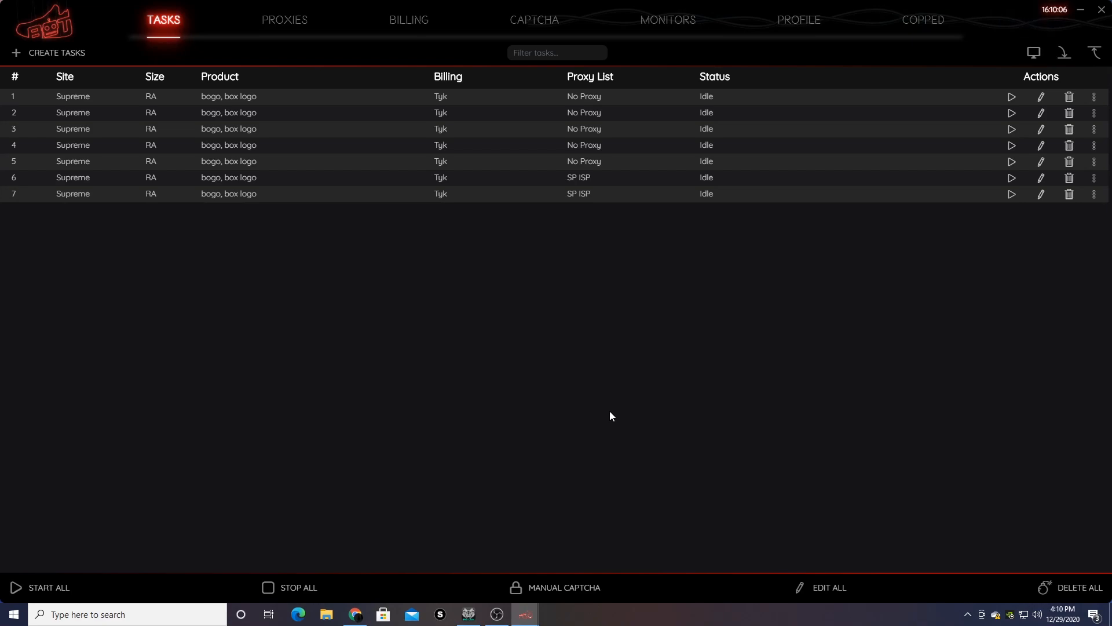
- Select tasks 2, 4 and 6 and apply the OS GO billing profile via Ctrl+B
{"action": "left_click", "coordinate": [364, 116]}
{"action": "left_click", "coordinate": [364, 150], "text": "ctrl"}
{"action": "left_click", "coordinate": [362, 176], "text": "ctrl"}
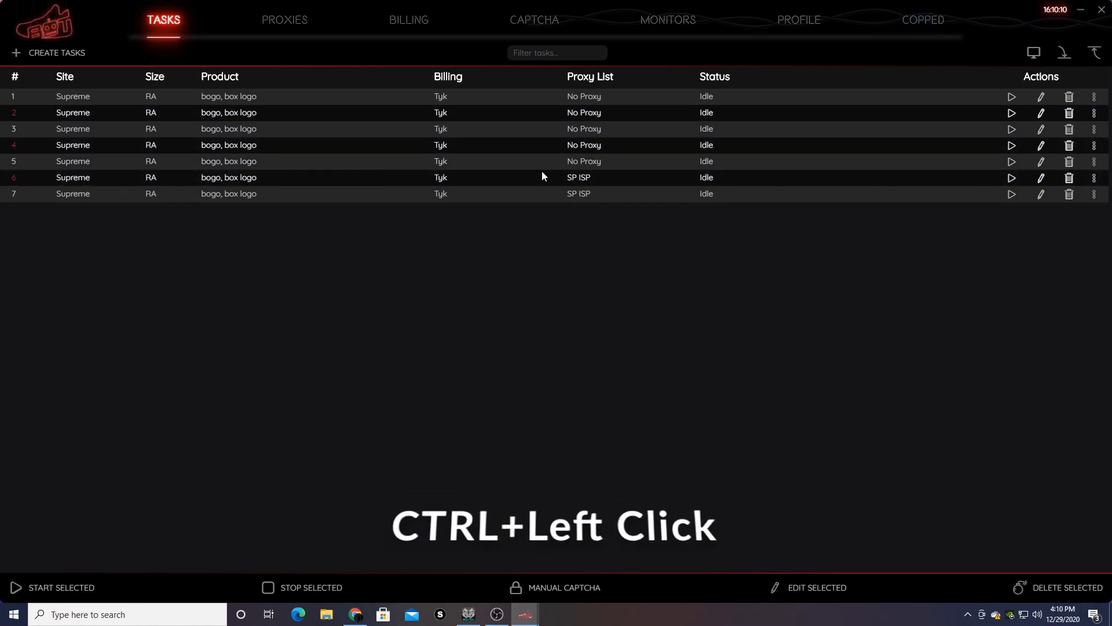
{"action": "key", "text": "ctrl+b"}
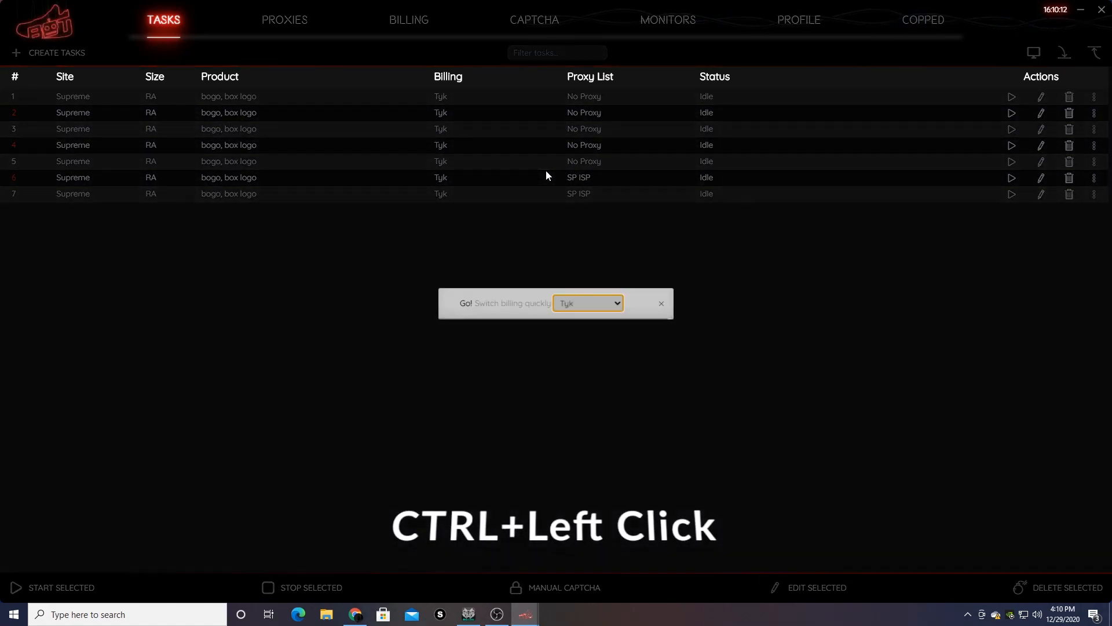
{"action": "left_click", "coordinate": [586, 300]}
{"action": "left_click", "coordinate": [588, 351]}
{"action": "left_click", "coordinate": [637, 301]}
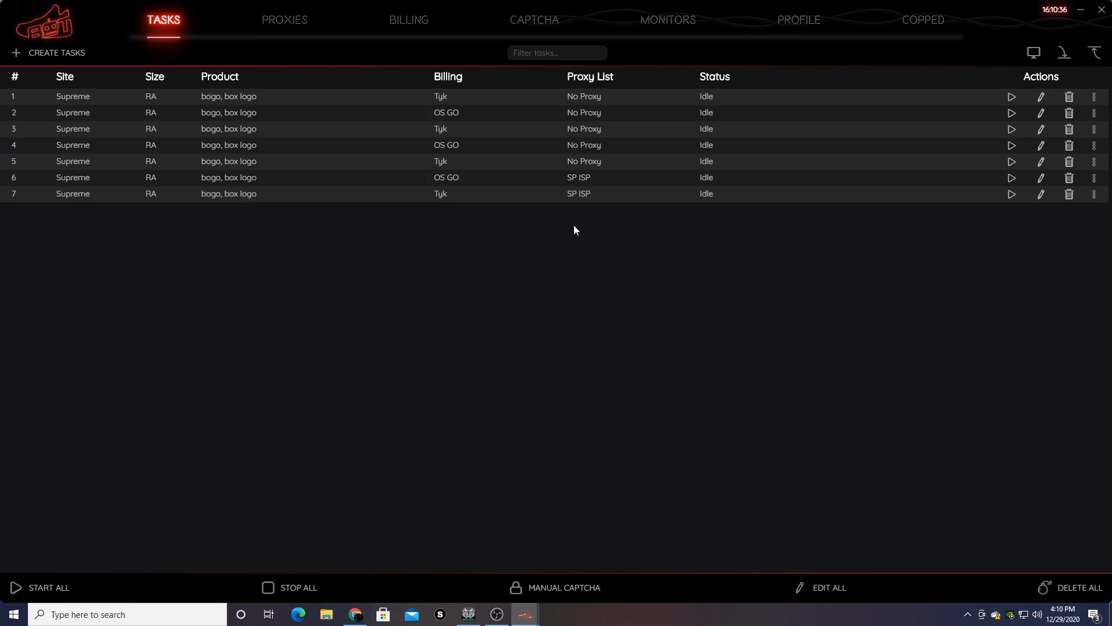
- Edit task 5 to use the CE proxy list and save it
{"action": "mouse_move", "coordinate": [637, 120]}
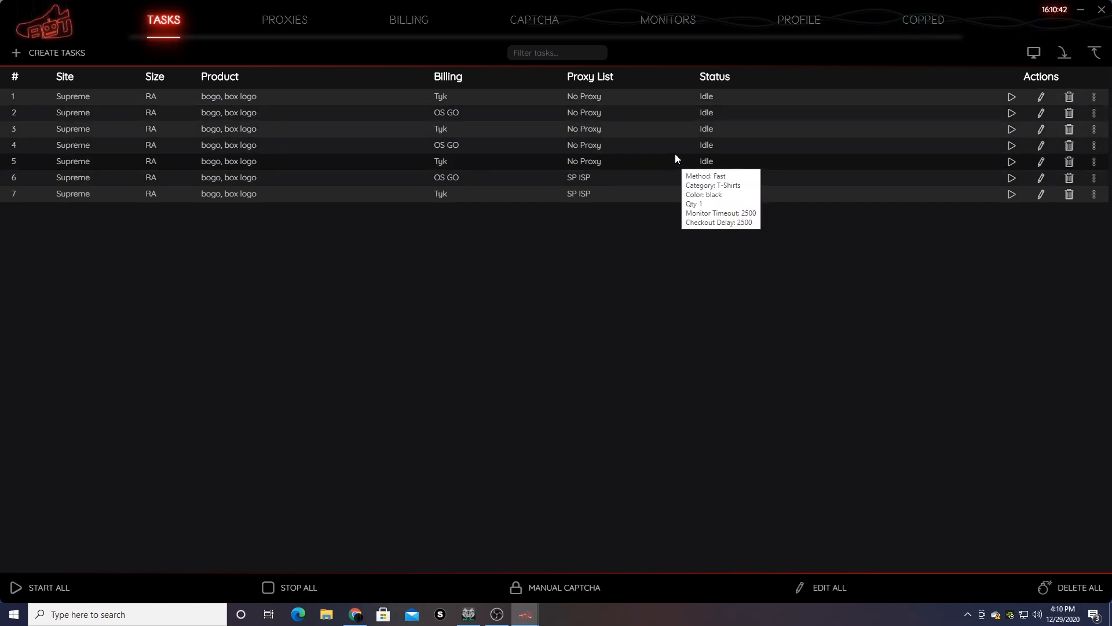
{"action": "left_click", "coordinate": [1041, 161]}
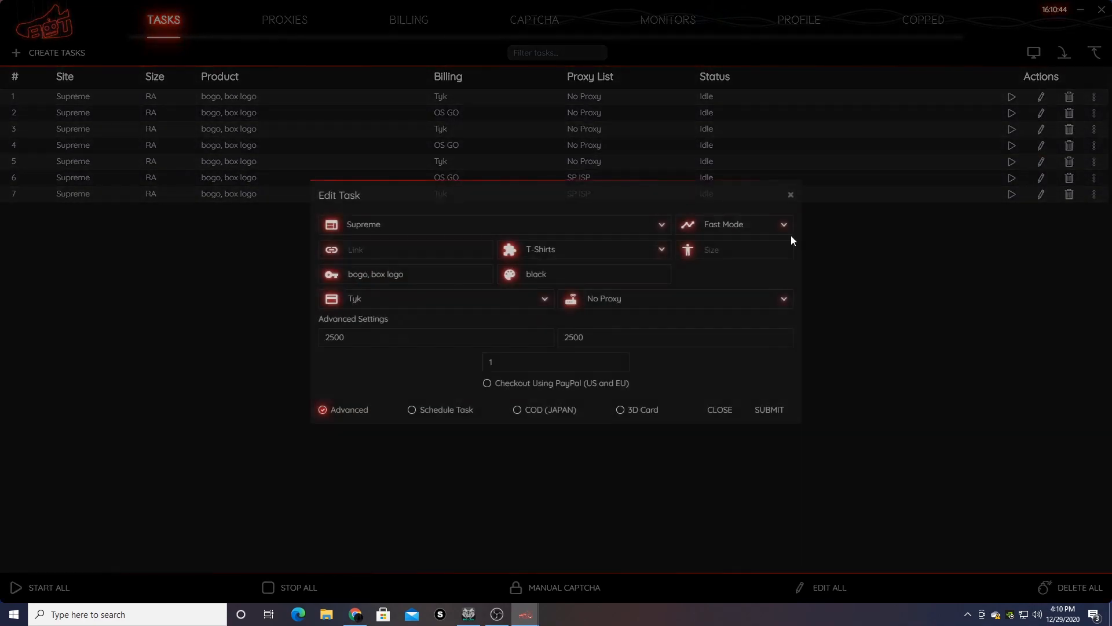
{"action": "left_click", "coordinate": [637, 303]}
{"action": "left_click", "coordinate": [669, 401]}
{"action": "left_click", "coordinate": [746, 305]}
{"action": "left_click", "coordinate": [734, 344]}
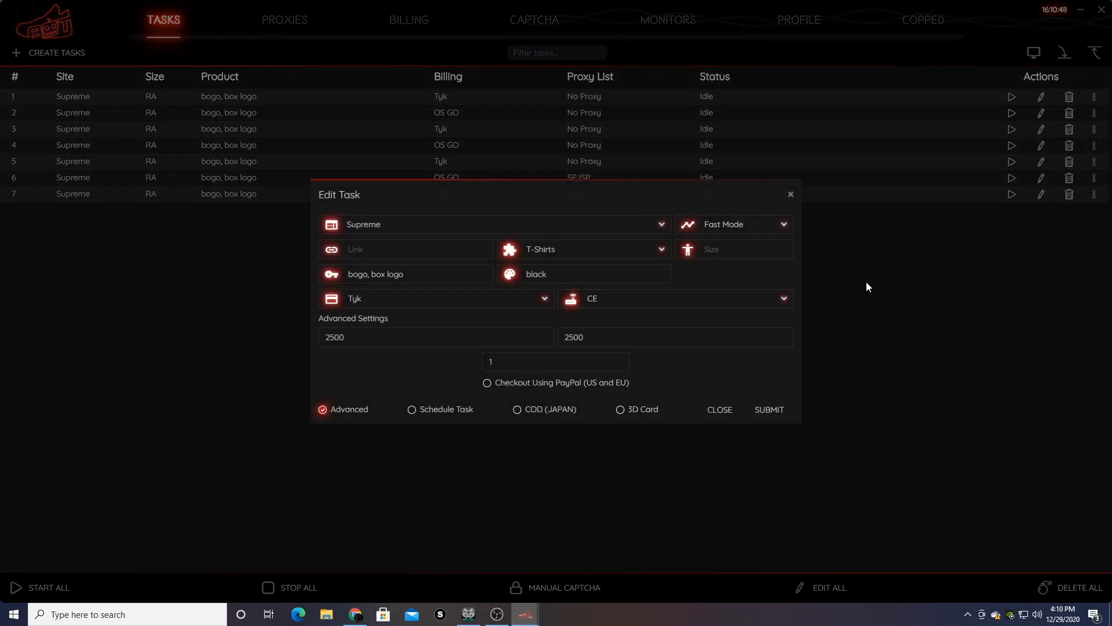
{"action": "left_click", "coordinate": [769, 409]}
- Edit task 4 to use the CISP2 proxy list and save it
{"action": "left_click", "coordinate": [1041, 145]}
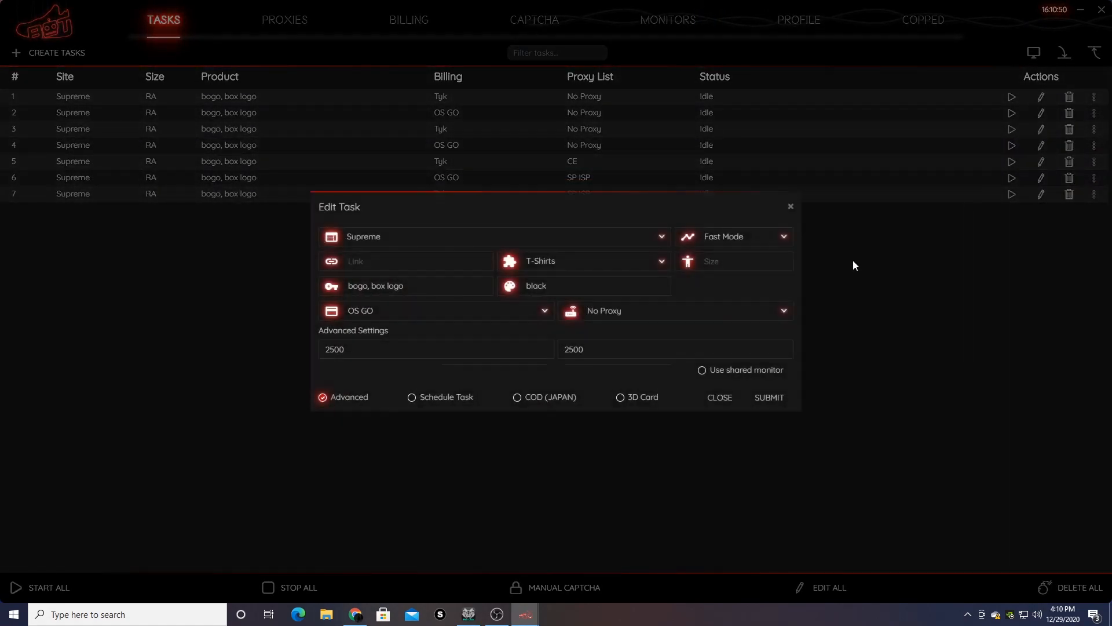
{"action": "left_click", "coordinate": [619, 298]}
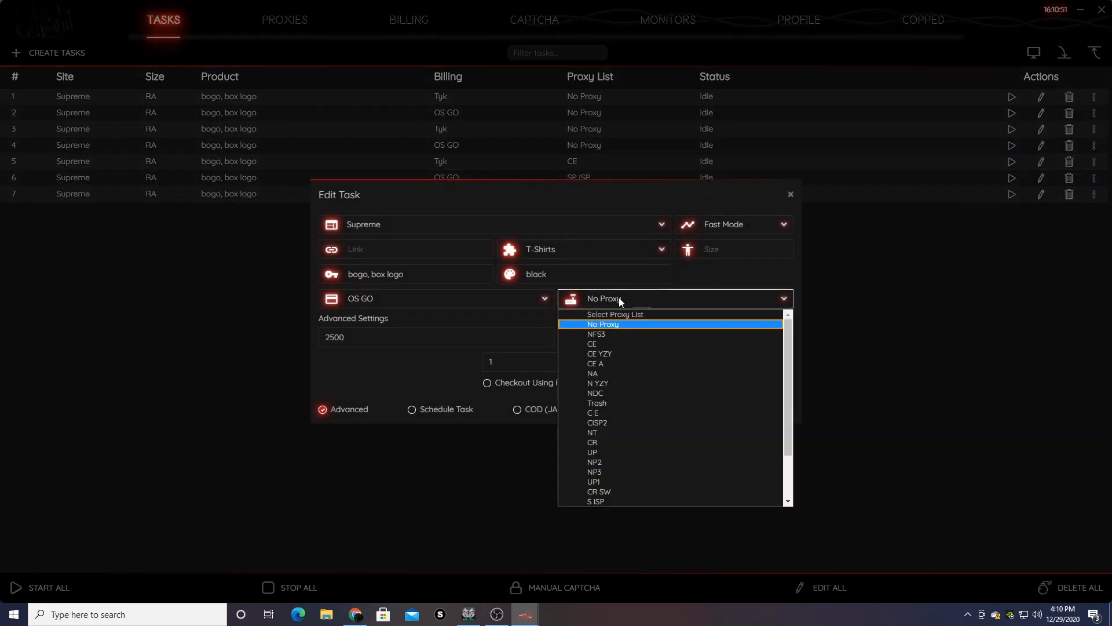
{"action": "left_click", "coordinate": [634, 423]}
{"action": "left_click", "coordinate": [769, 409]}
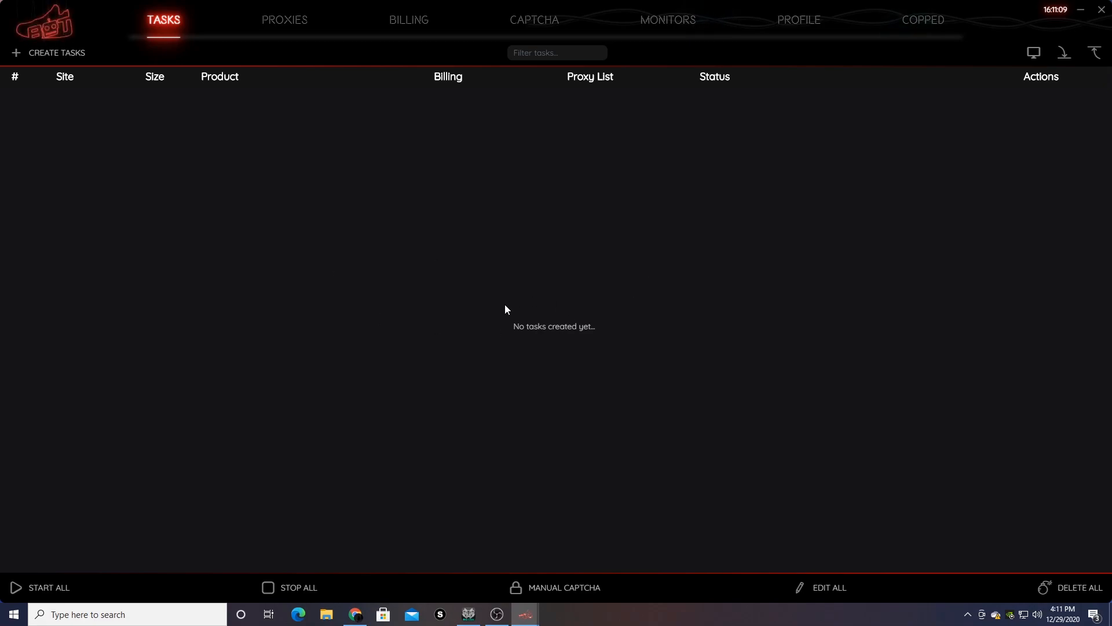
- Start a new task batch with YeezySupply as the site
{"action": "left_click", "coordinate": [52, 52]}
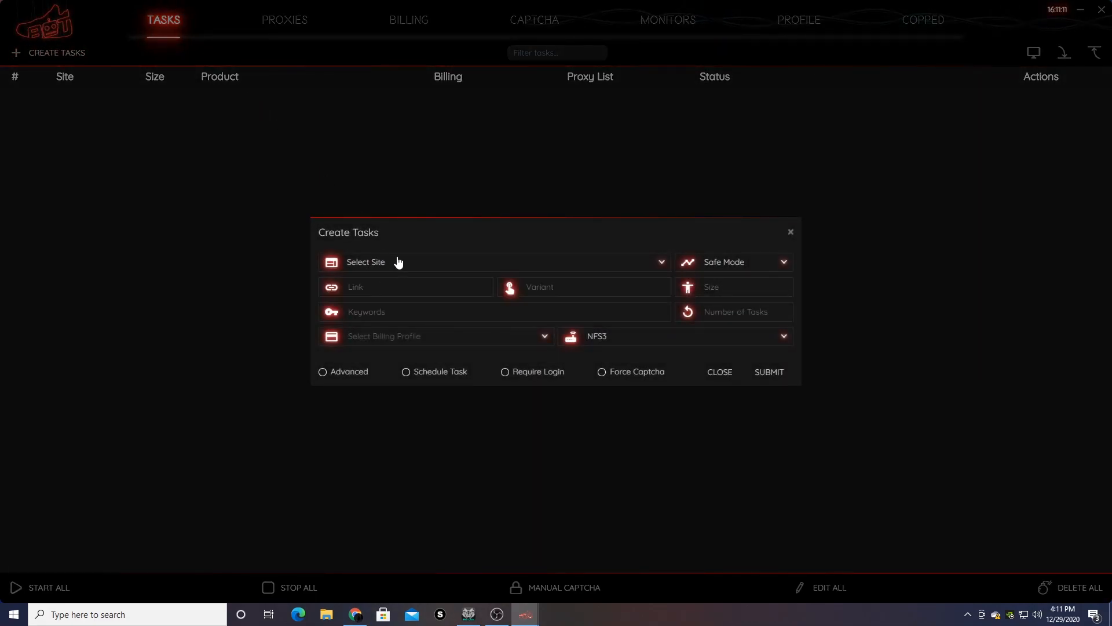
{"action": "left_click", "coordinate": [398, 261]}
{"action": "type", "text": "yee"}
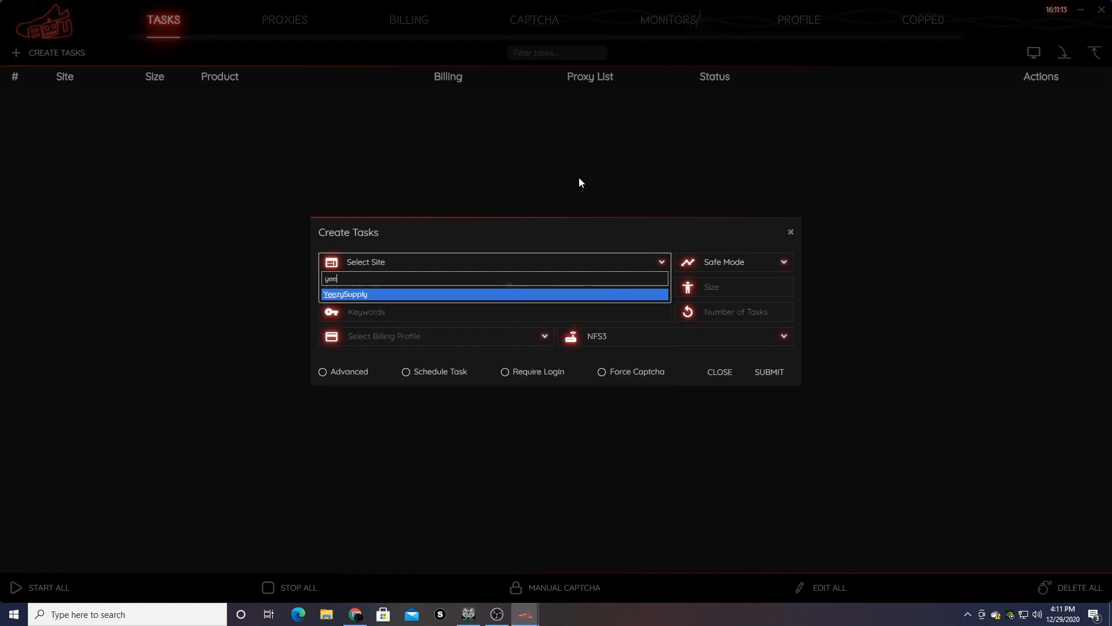
{"action": "left_click", "coordinate": [463, 293]}
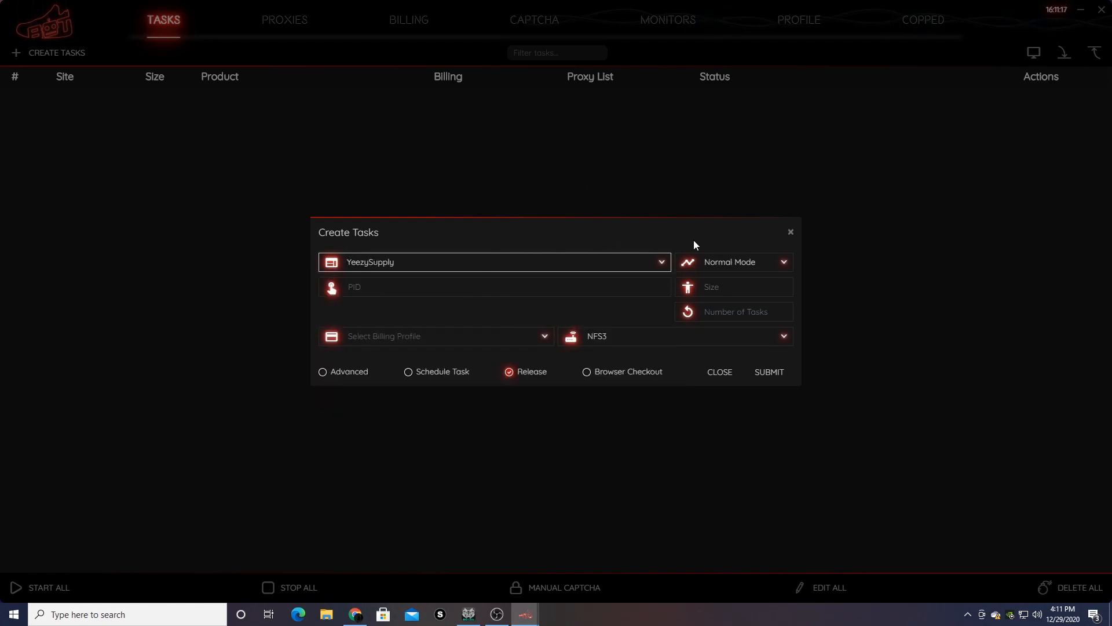
{"action": "left_click", "coordinate": [733, 260]}
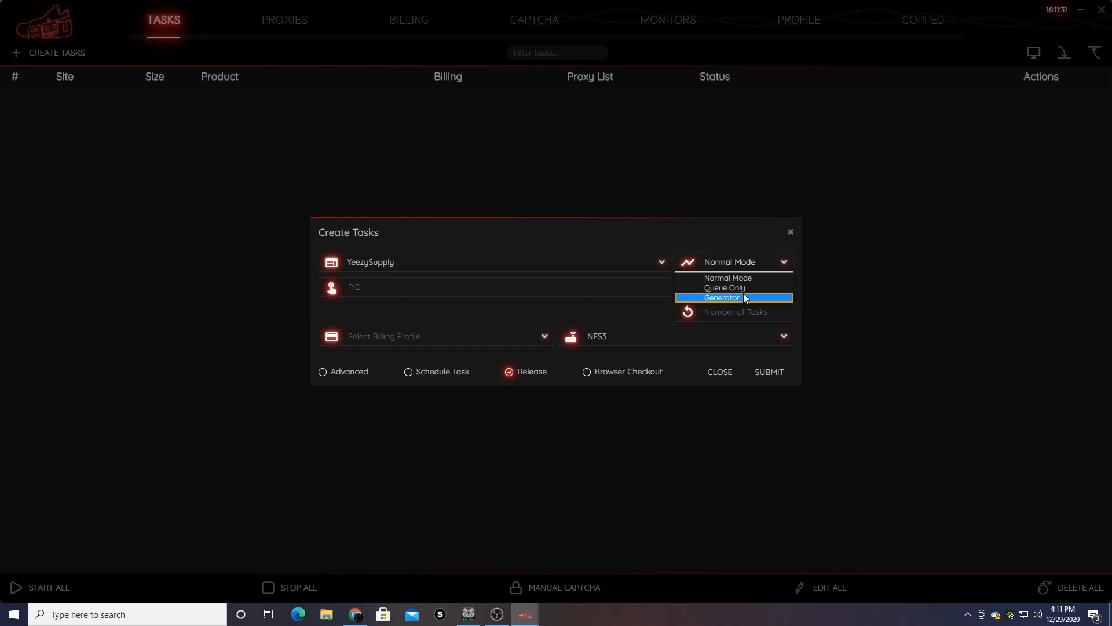
- Enter PID testlol, choose Tyk billing and the OFF proxy list
{"action": "left_click", "coordinate": [472, 289]}
{"action": "type", "text": "testlol"}
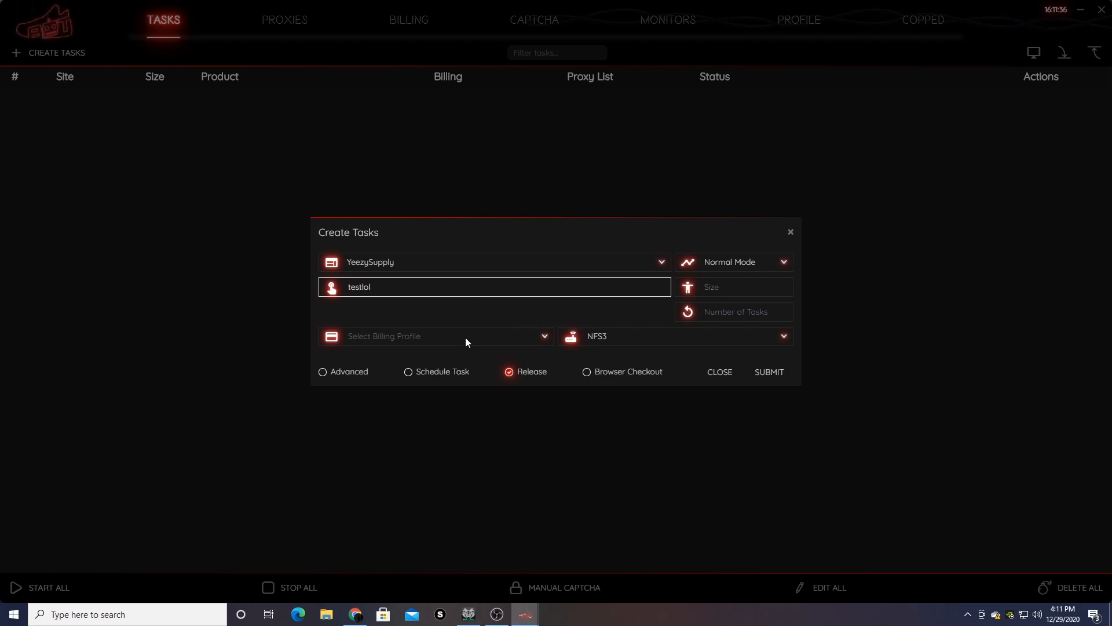
{"action": "left_click", "coordinate": [465, 341]}
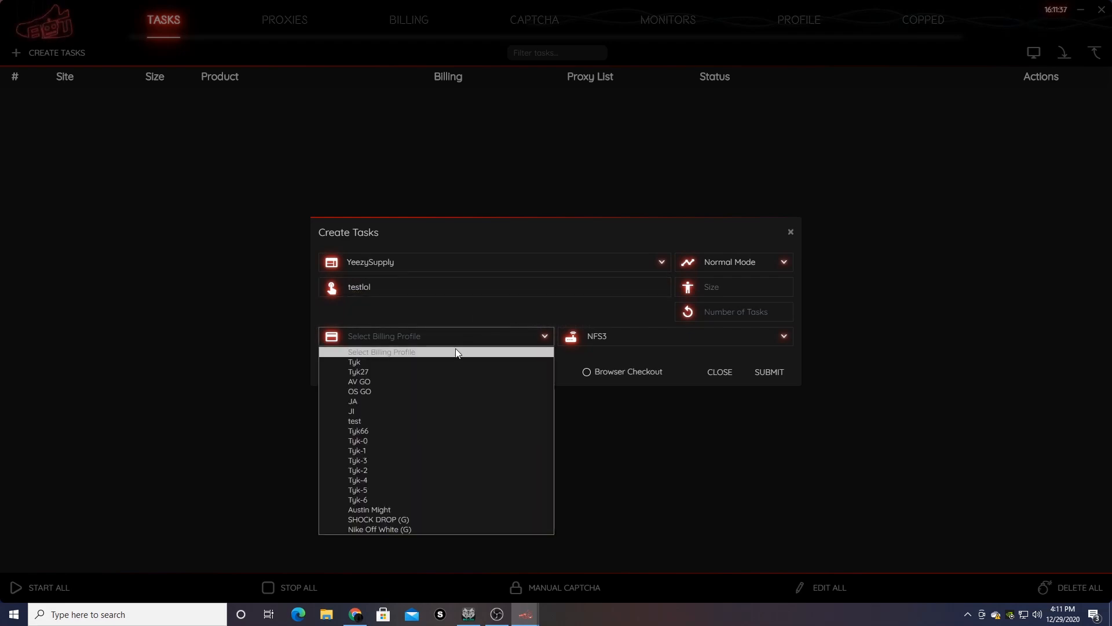
{"action": "left_click", "coordinate": [426, 362]}
{"action": "left_click", "coordinate": [614, 338]}
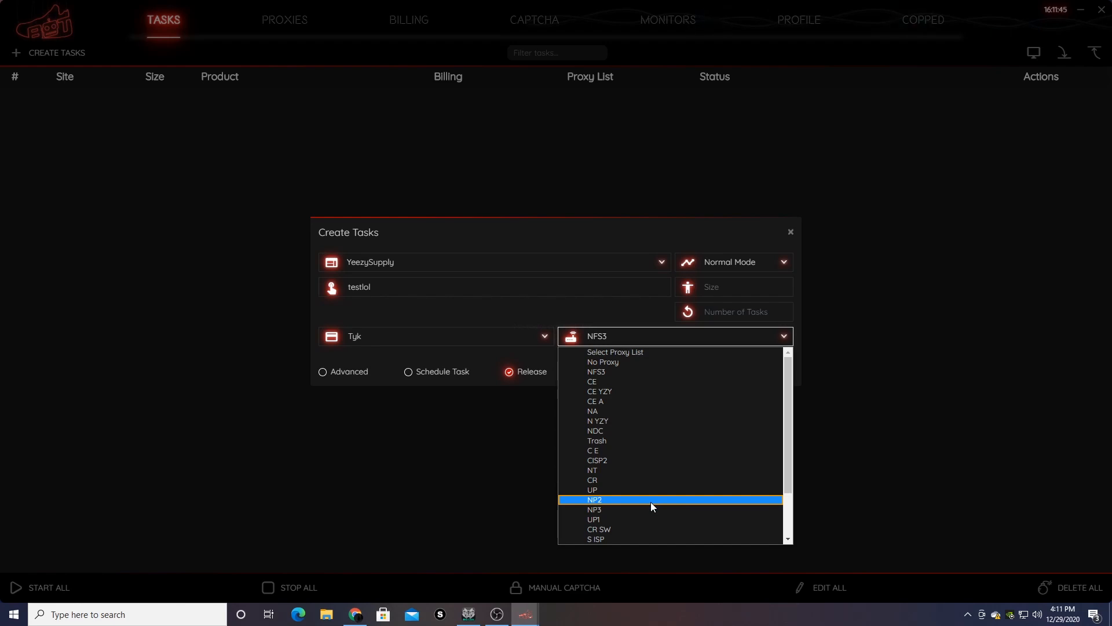
{"action": "scroll", "coordinate": [651, 502], "scroll_direction": "down", "scroll_amount": 2}
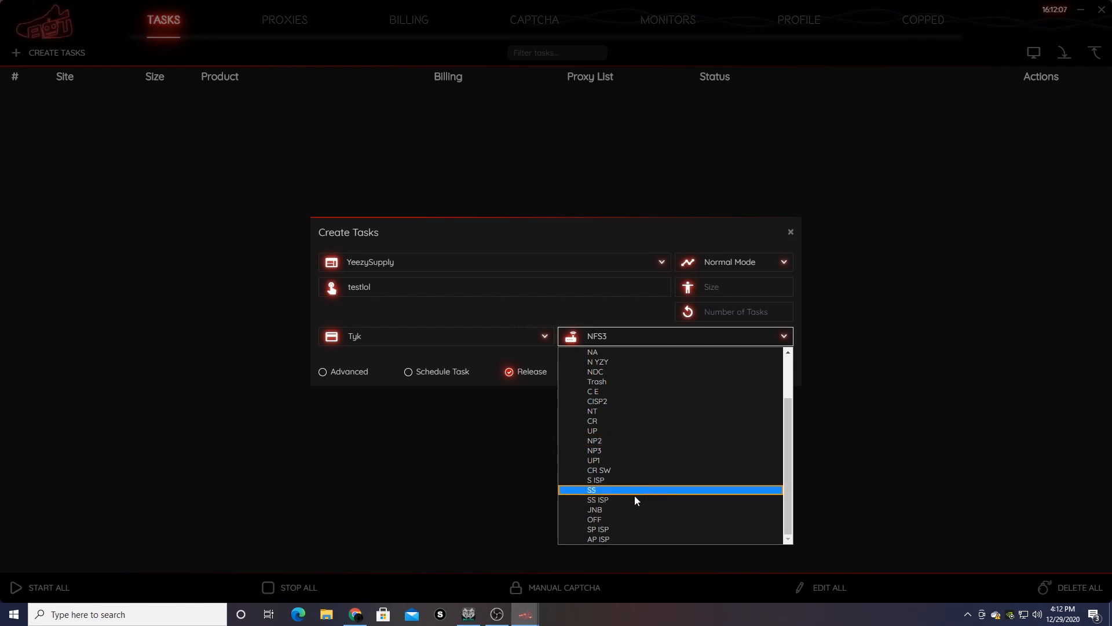
{"action": "left_click", "coordinate": [623, 516]}
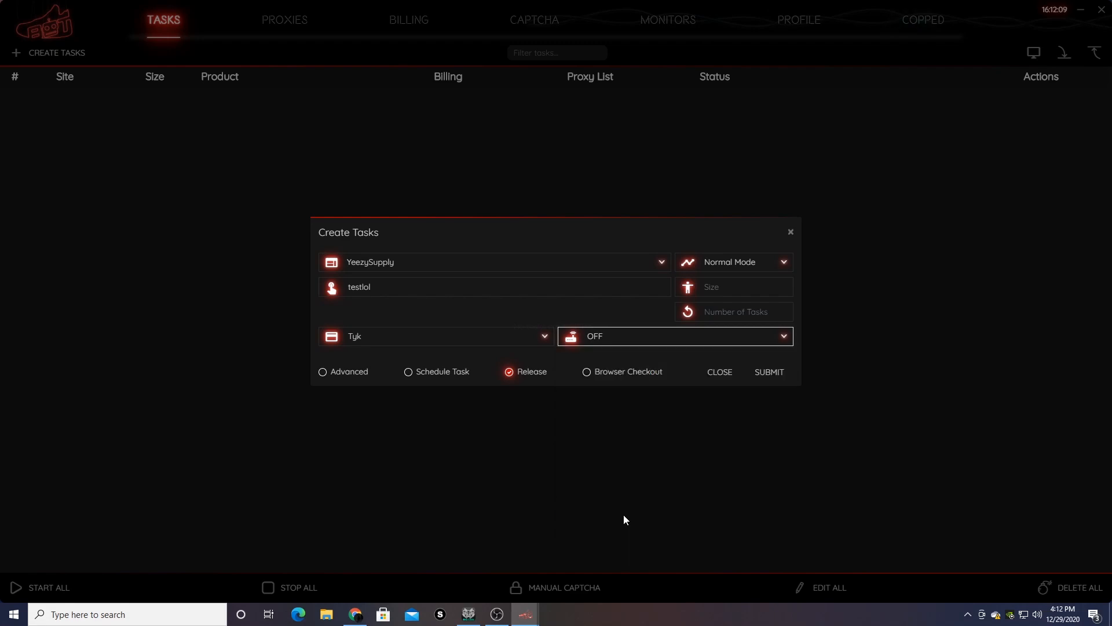
- Begin typing the shoe size list, correcting mistyped values
{"action": "left_click", "coordinate": [645, 232]}
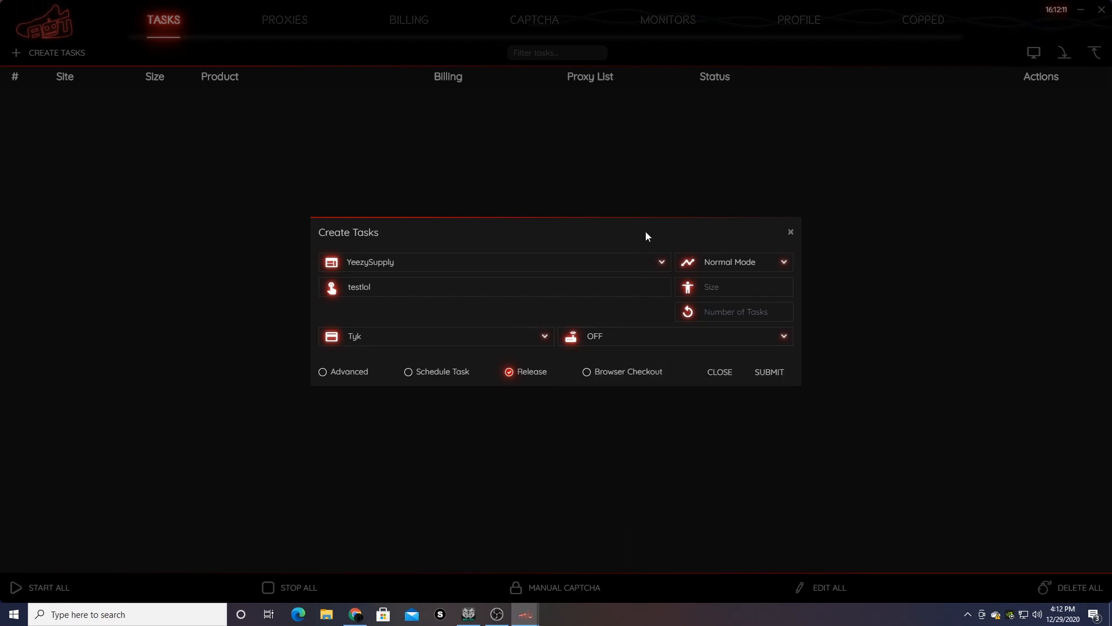
{"action": "left_click", "coordinate": [704, 287]}
{"action": "type", "text": "8"}
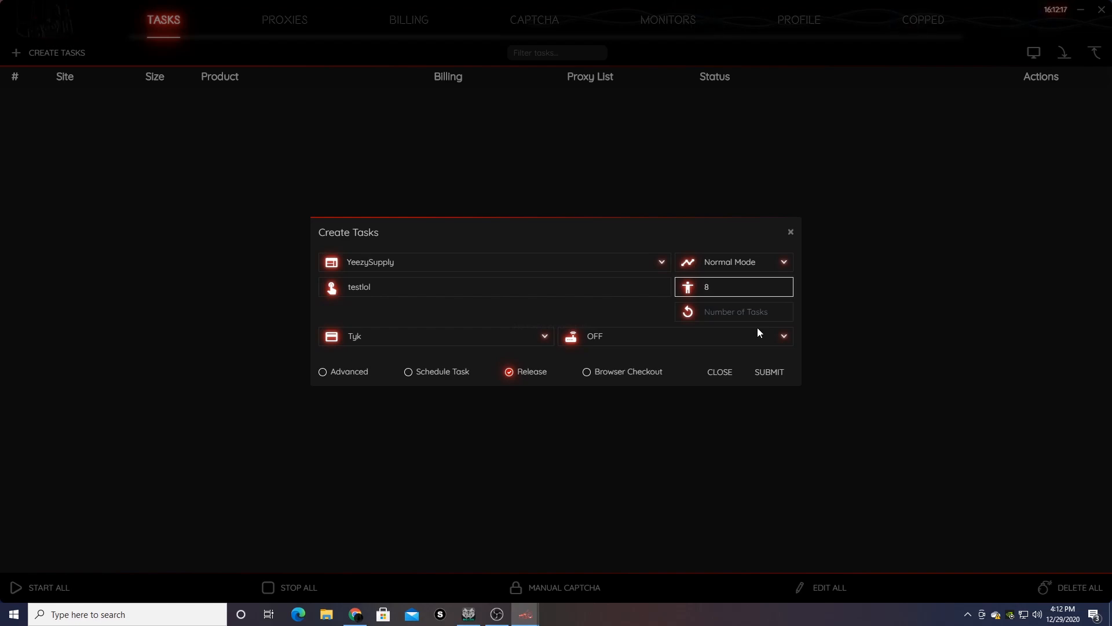
{"action": "key", "text": "BackSpace"}
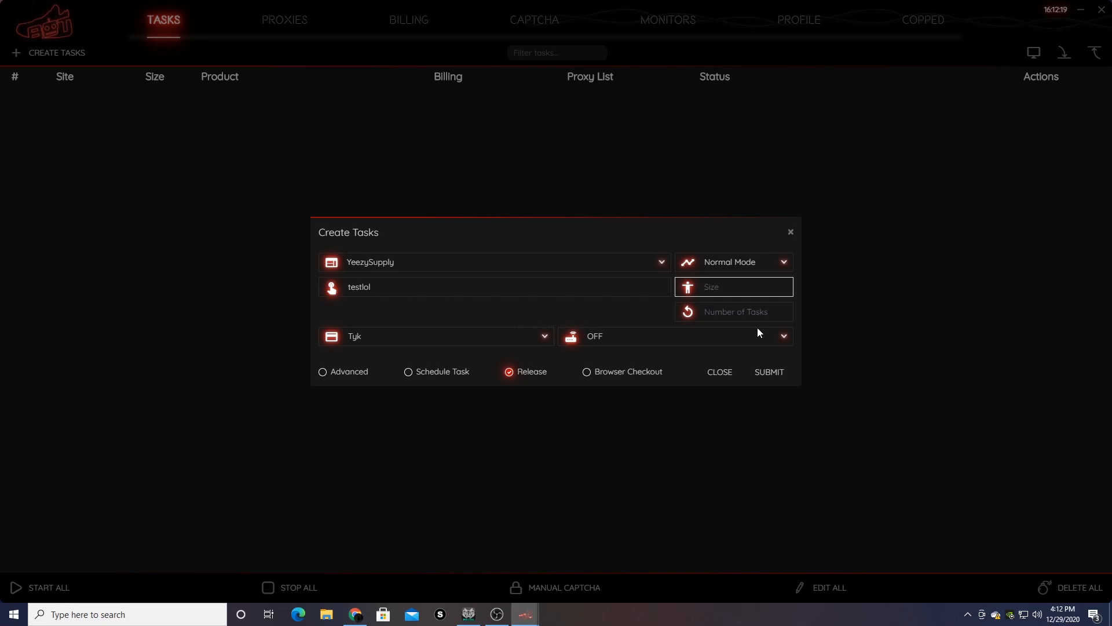
{"action": "type", "text": "5"}
{"action": "type", "text": ",3,5"}
{"action": "key", "text": "BackSpace"}
{"action": "key", "text": "BackSpace"}
{"action": "key", "text": "BackSpace"}
- Finish the size list so it reads 5,6,5,8
{"action": "type", "text": "6,5,8"}
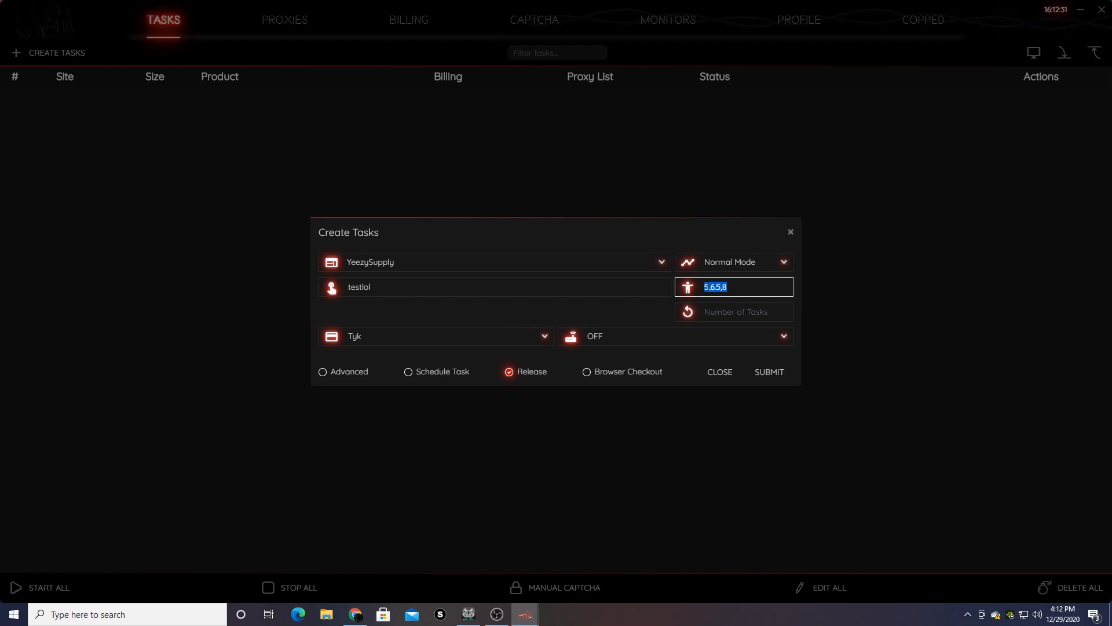
{"action": "left_click", "coordinate": [735, 288]}
{"action": "left_click_drag", "start_coordinate": [734, 289], "coordinate": [682, 301]}
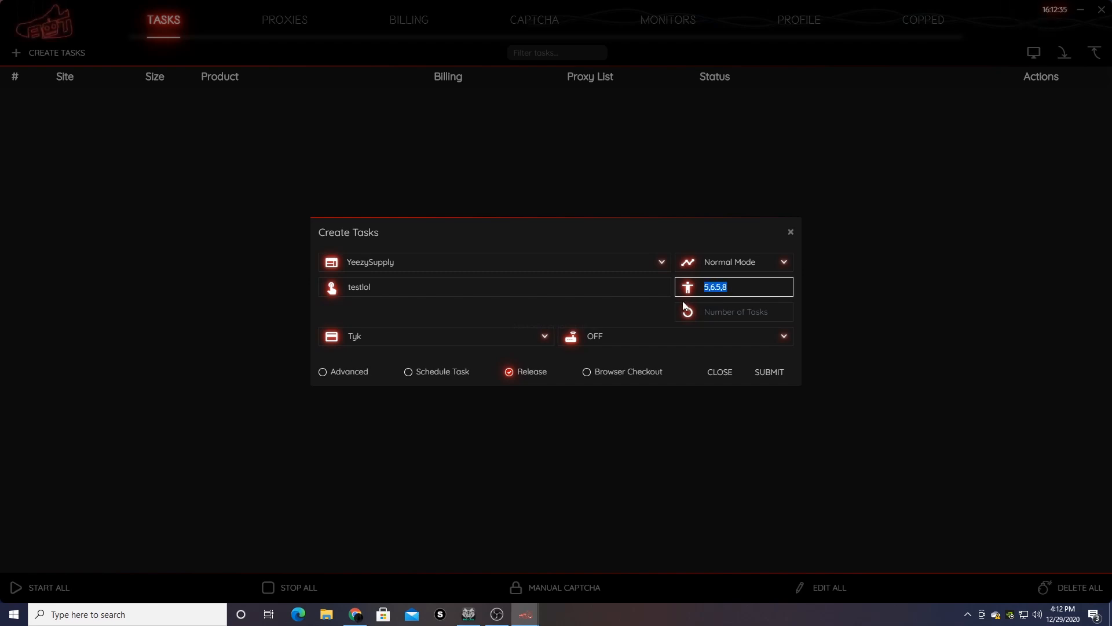
{"action": "left_click", "coordinate": [744, 287]}
- Enable Advanced and set monitor and restock timeouts to 4000 ms
{"action": "left_click", "coordinate": [325, 371]}
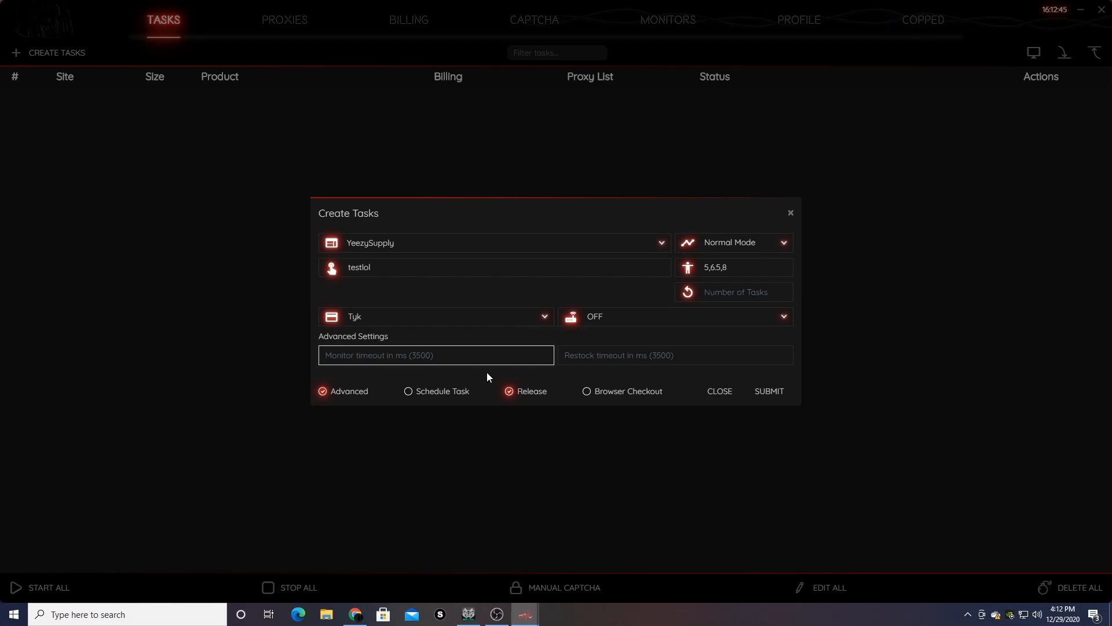
{"action": "type", "text": "4000"}
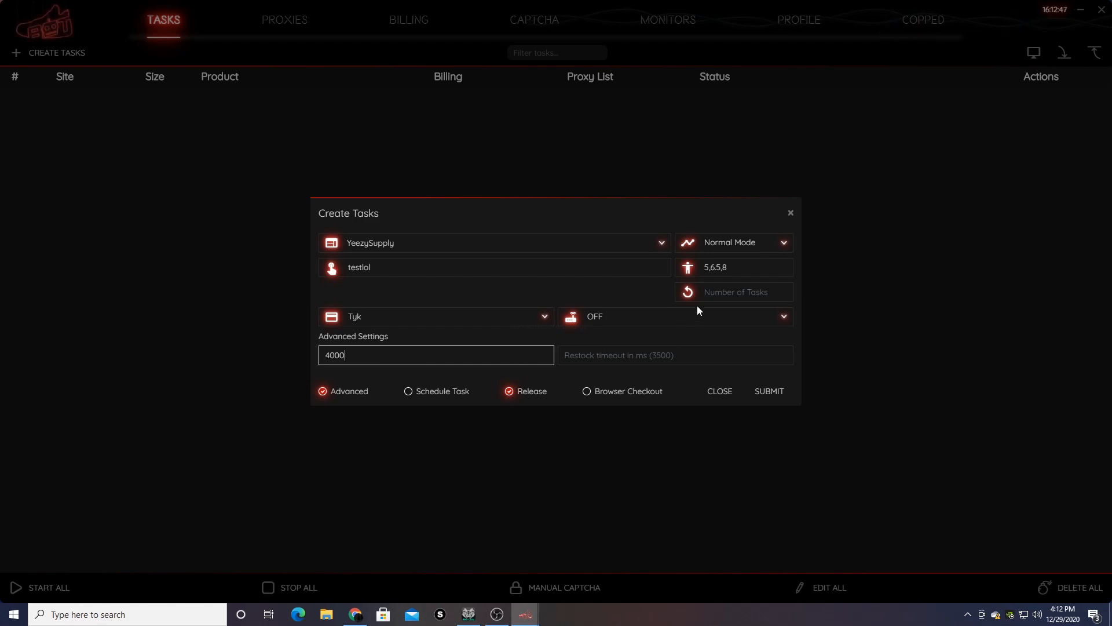
{"action": "key", "text": "Tab"}
{"action": "type", "text": "4000"}
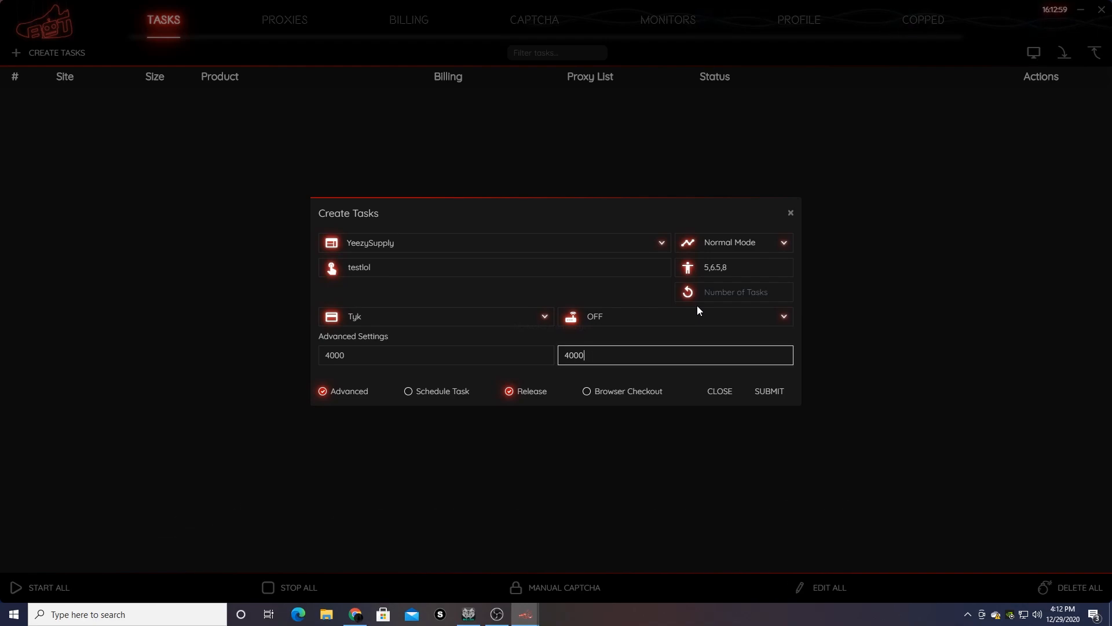
{"action": "left_click", "coordinate": [716, 294]}
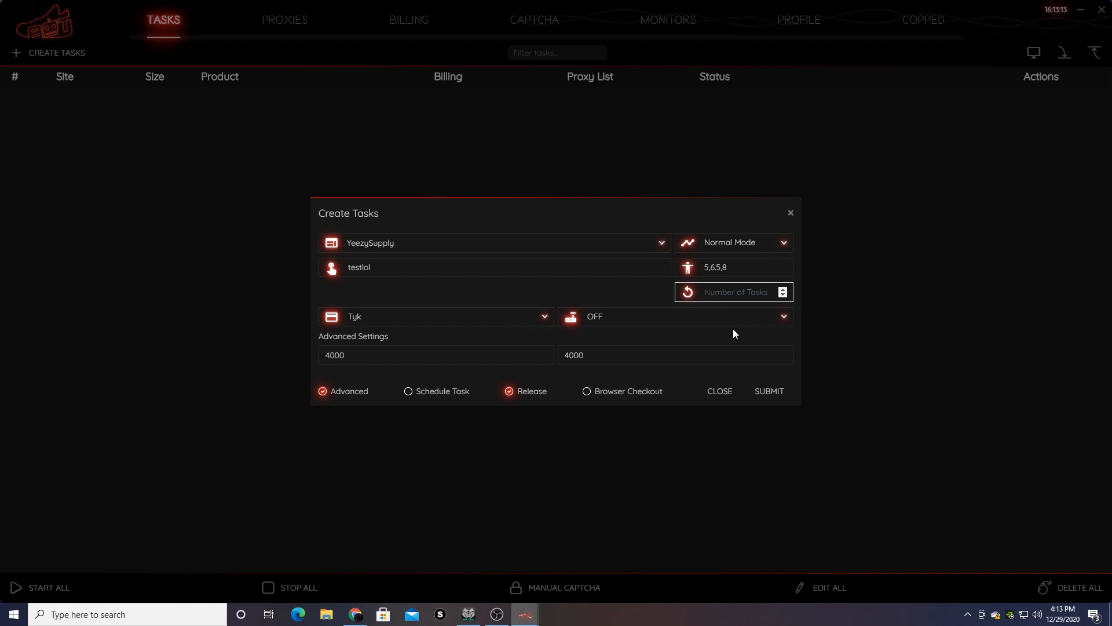
- Add four Tyk batches of five: Normal and Queue Only, each with and without browser checkout
{"action": "type", "text": "5"}
{"action": "left_click", "coordinate": [775, 394]}
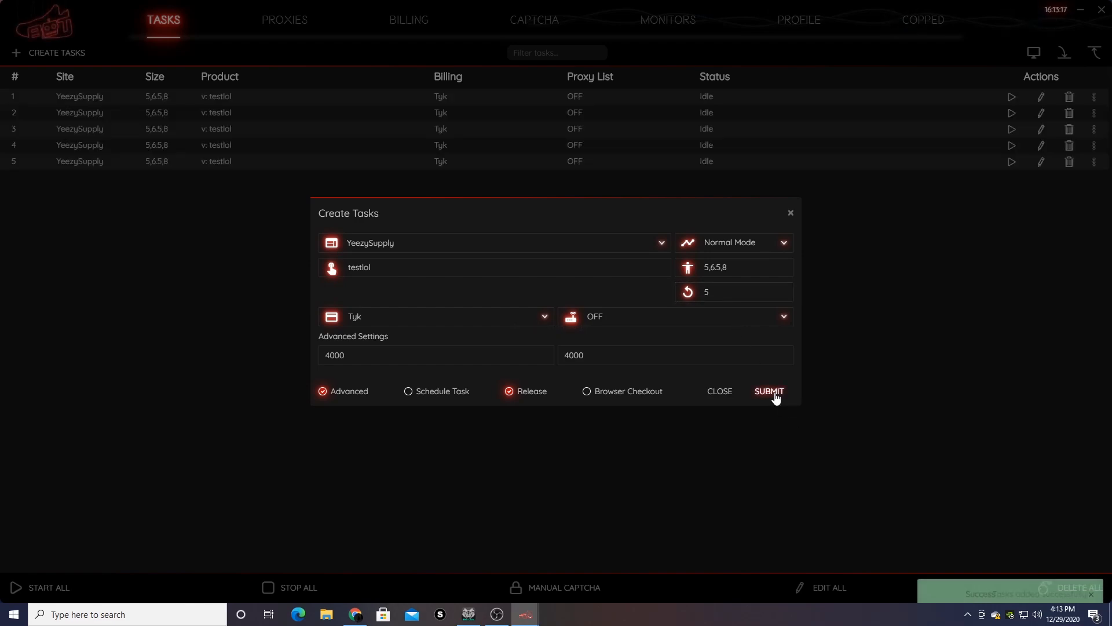
{"action": "left_click", "coordinate": [587, 393]}
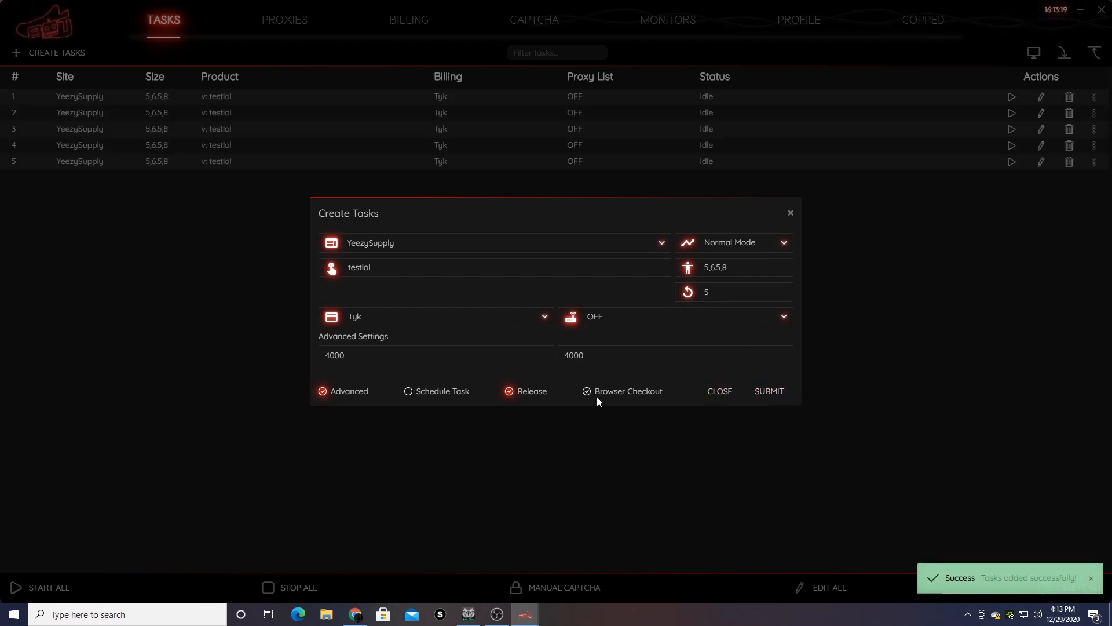
{"action": "left_click", "coordinate": [763, 394]}
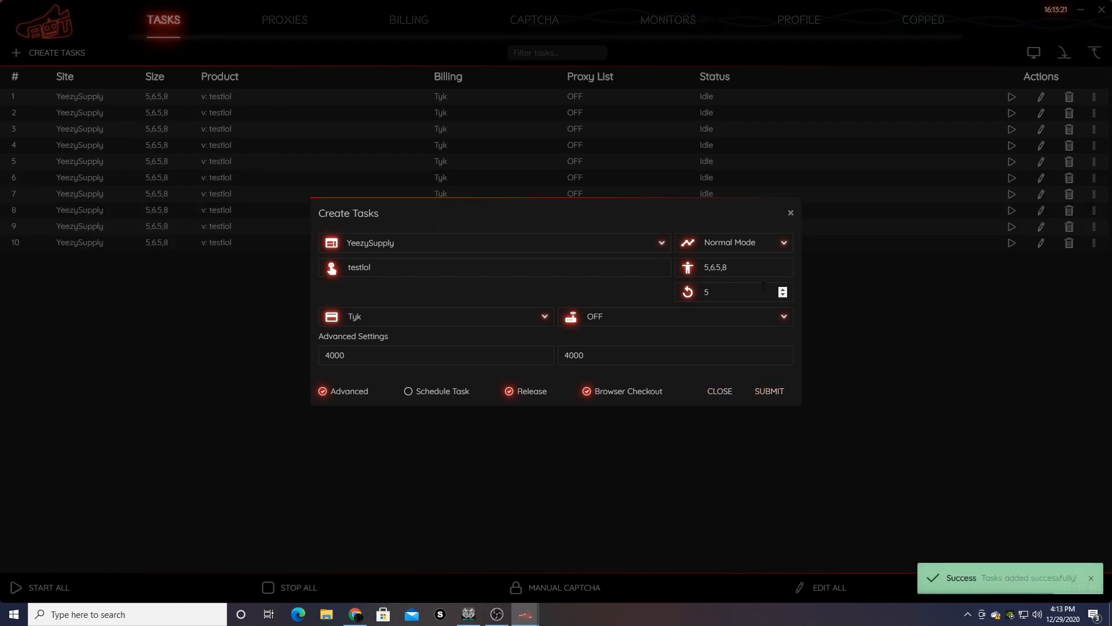
{"action": "left_click", "coordinate": [761, 239]}
{"action": "left_click", "coordinate": [758, 267]}
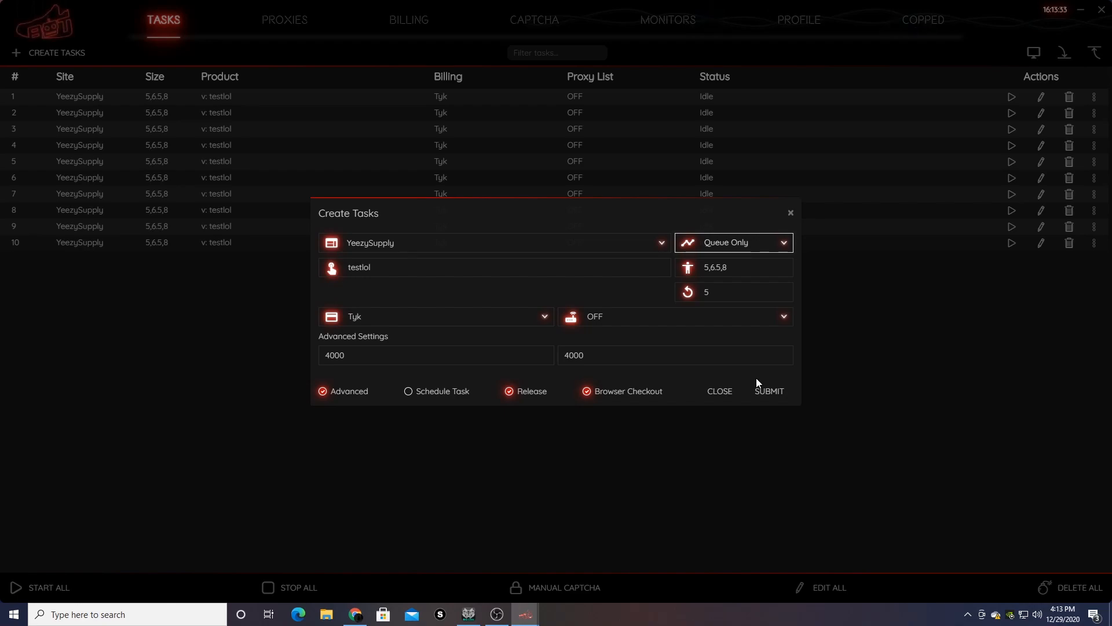
{"action": "left_click", "coordinate": [589, 398]}
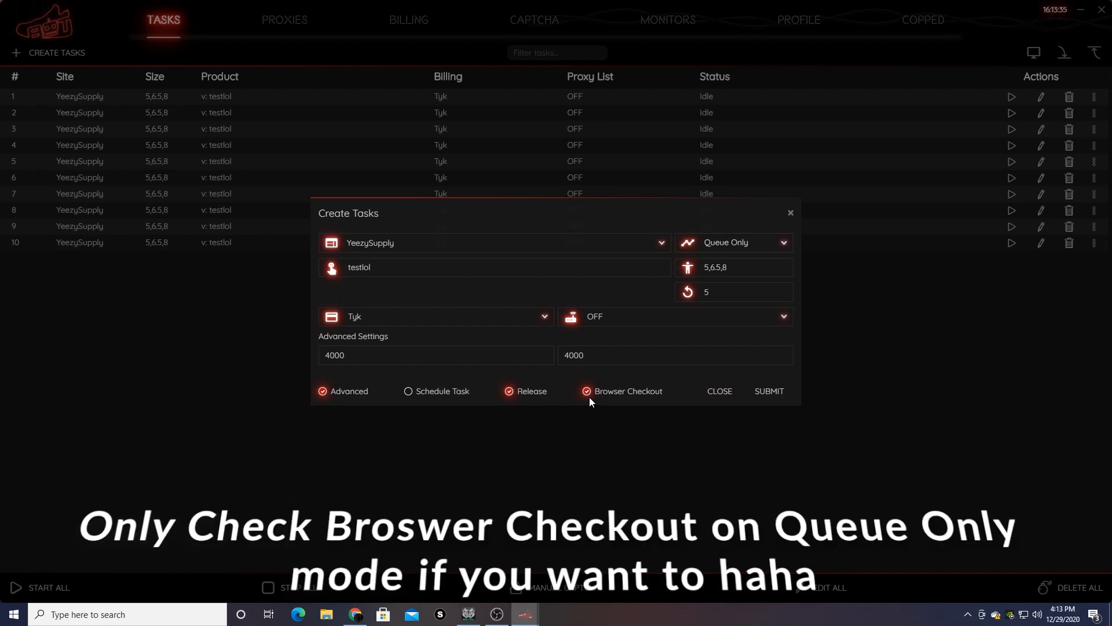
{"action": "left_click", "coordinate": [587, 392]}
{"action": "left_click", "coordinate": [770, 391]}
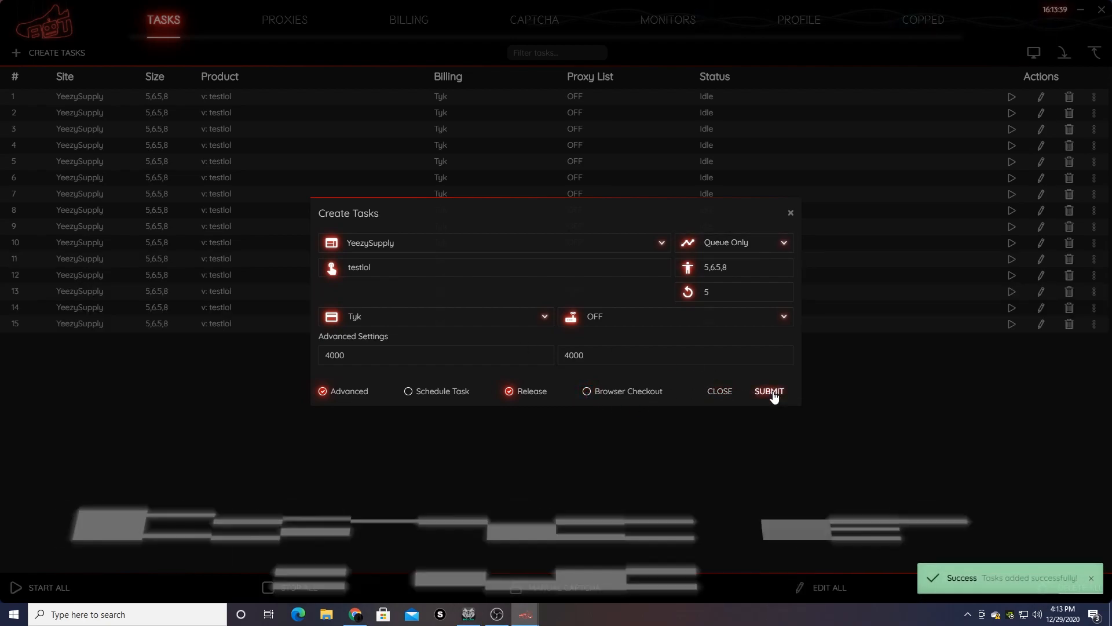
{"action": "left_click", "coordinate": [588, 393]}
{"action": "left_click", "coordinate": [769, 393]}
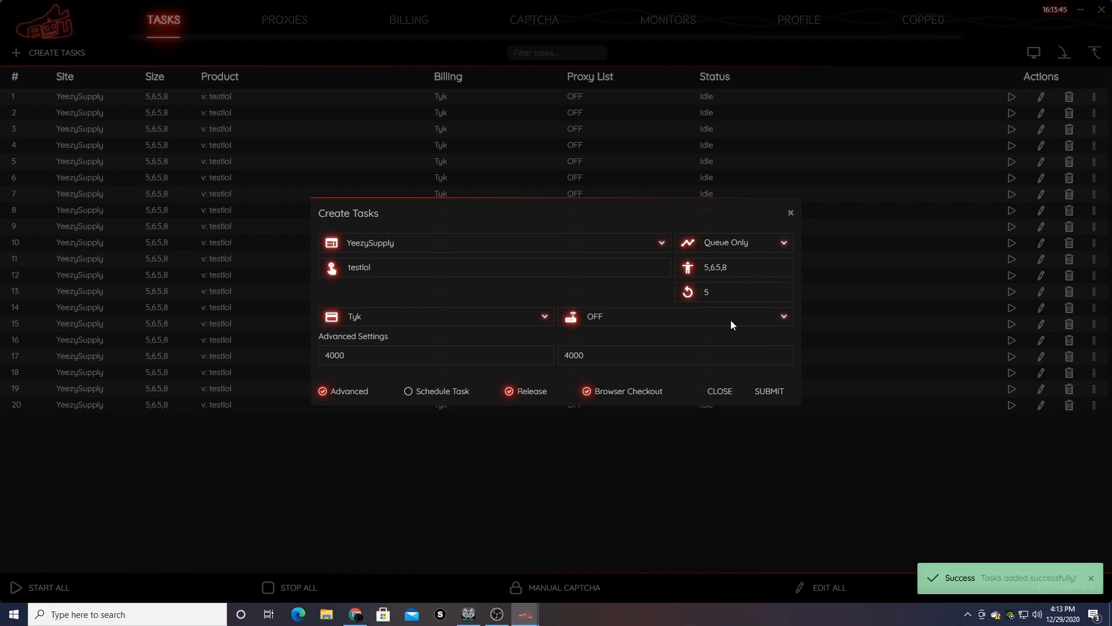
- Switch billing to OS GO and add two Normal Mode batches of five
{"action": "left_click", "coordinate": [395, 319]}
{"action": "left_click", "coordinate": [393, 371]}
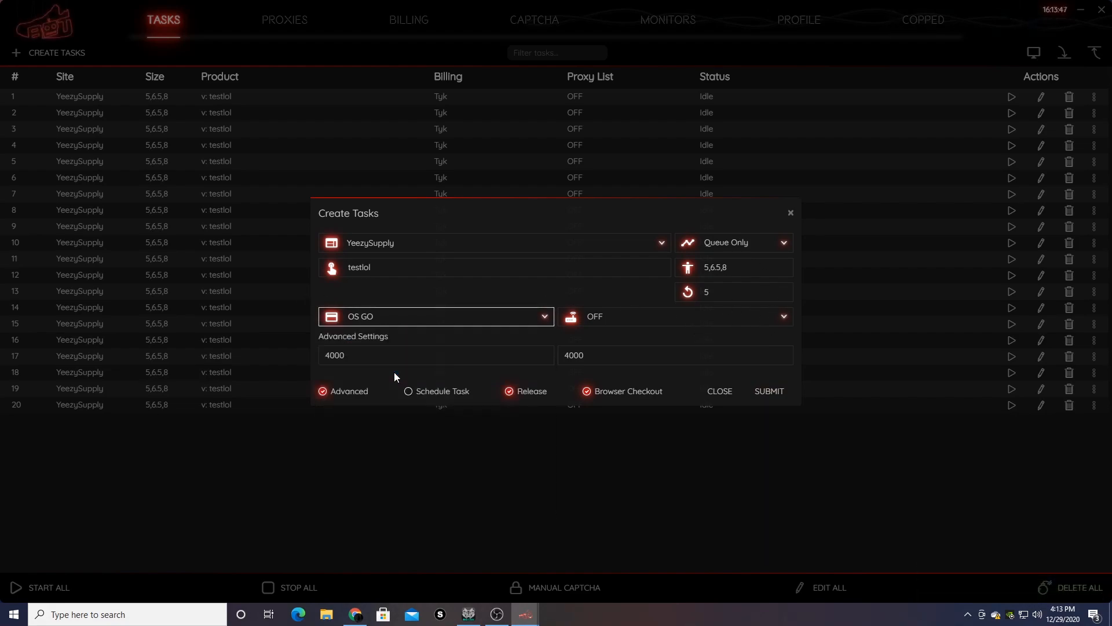
{"action": "left_click", "coordinate": [748, 242]}
{"action": "left_click", "coordinate": [745, 257]}
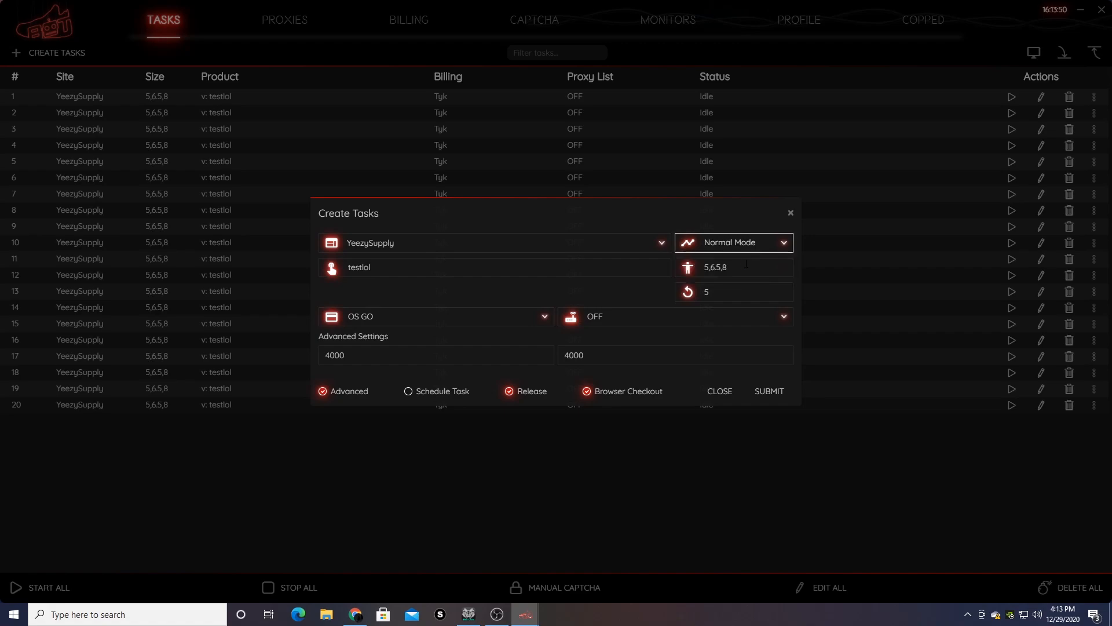
{"action": "left_click", "coordinate": [772, 397]}
{"action": "left_click", "coordinate": [587, 391]}
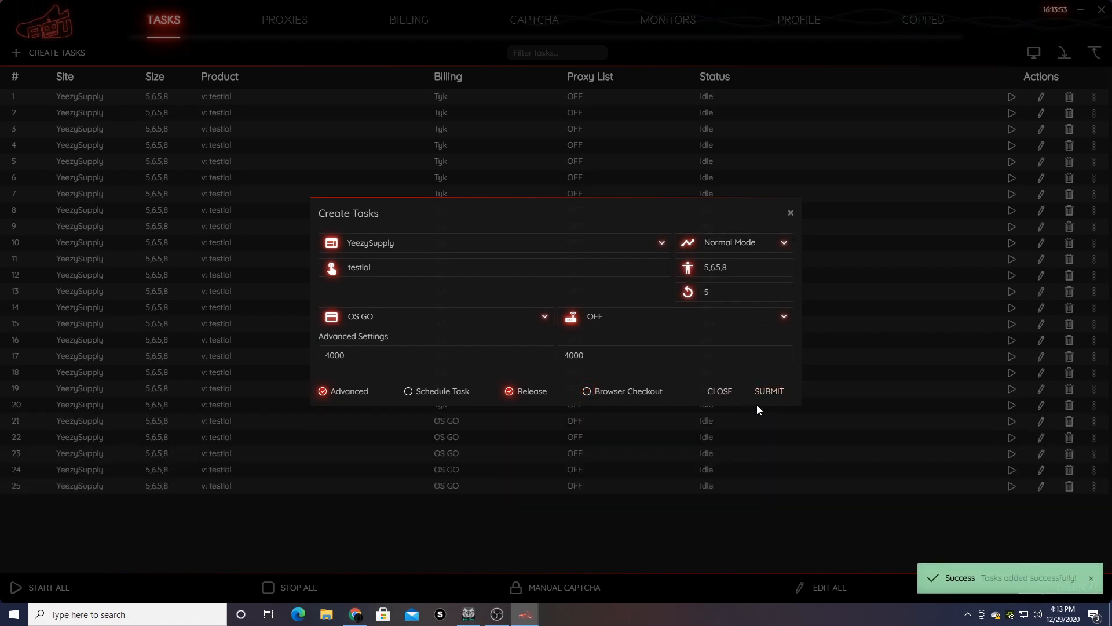
{"action": "left_click", "coordinate": [779, 395]}
{"action": "left_click", "coordinate": [732, 243]}
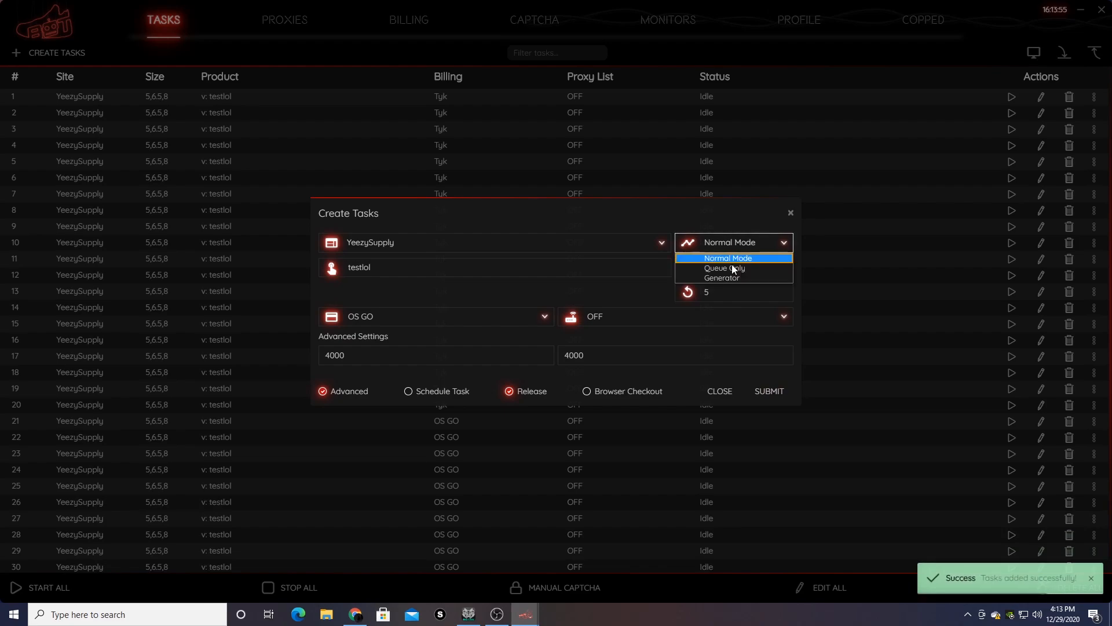
- Add two more OS GO batches of five in Queue Only mode, one with browser checkout
{"action": "left_click", "coordinate": [732, 269]}
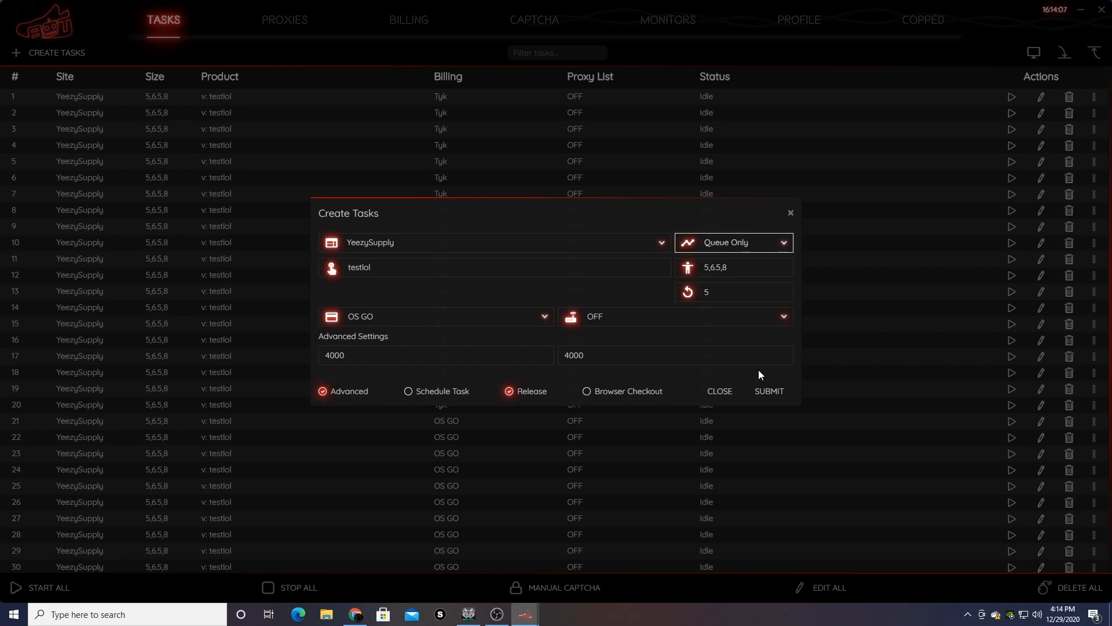
{"action": "left_click", "coordinate": [772, 395]}
{"action": "left_click", "coordinate": [586, 391]}
{"action": "left_click", "coordinate": [770, 392]}
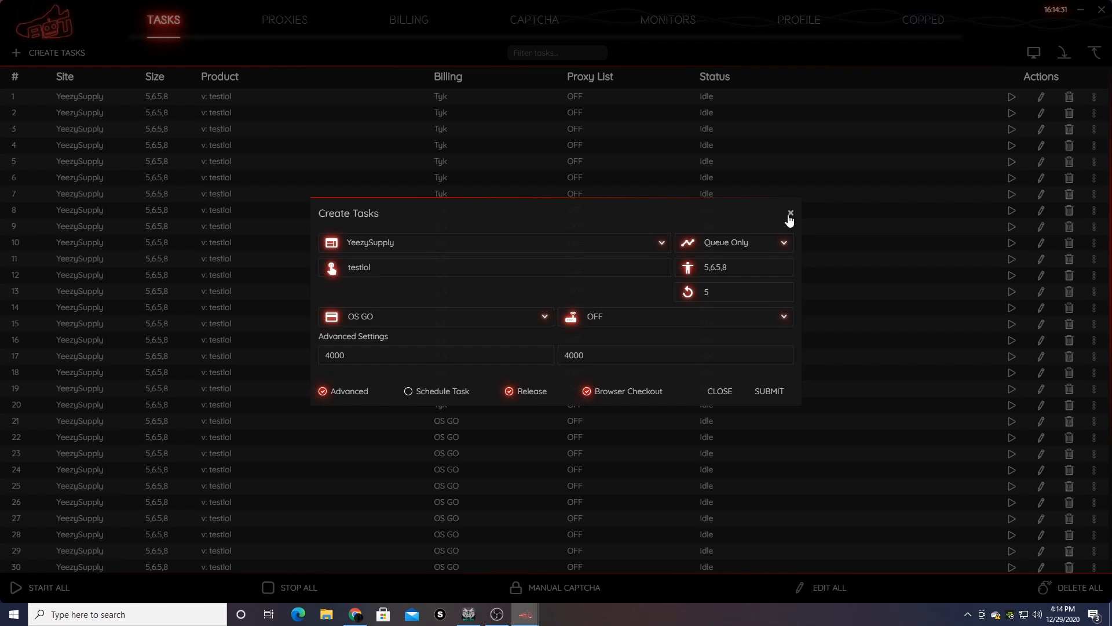
{"action": "left_click", "coordinate": [782, 241]}
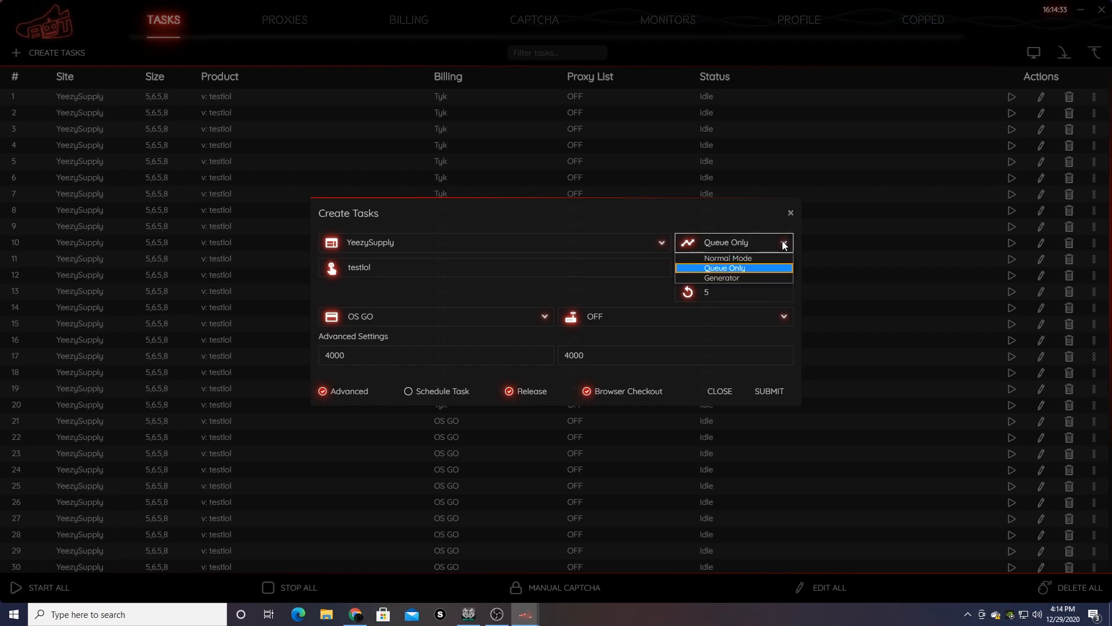
- Submit a YeezySupply Generator task, confirming creation without a size
{"action": "left_click", "coordinate": [770, 278]}
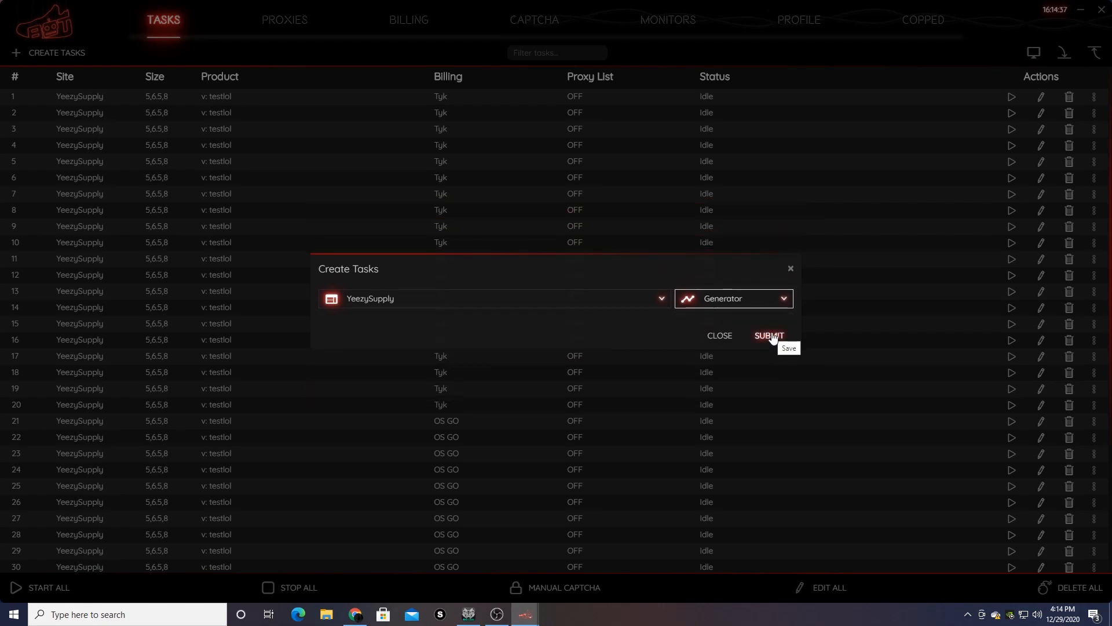
{"action": "left_click", "coordinate": [771, 334]}
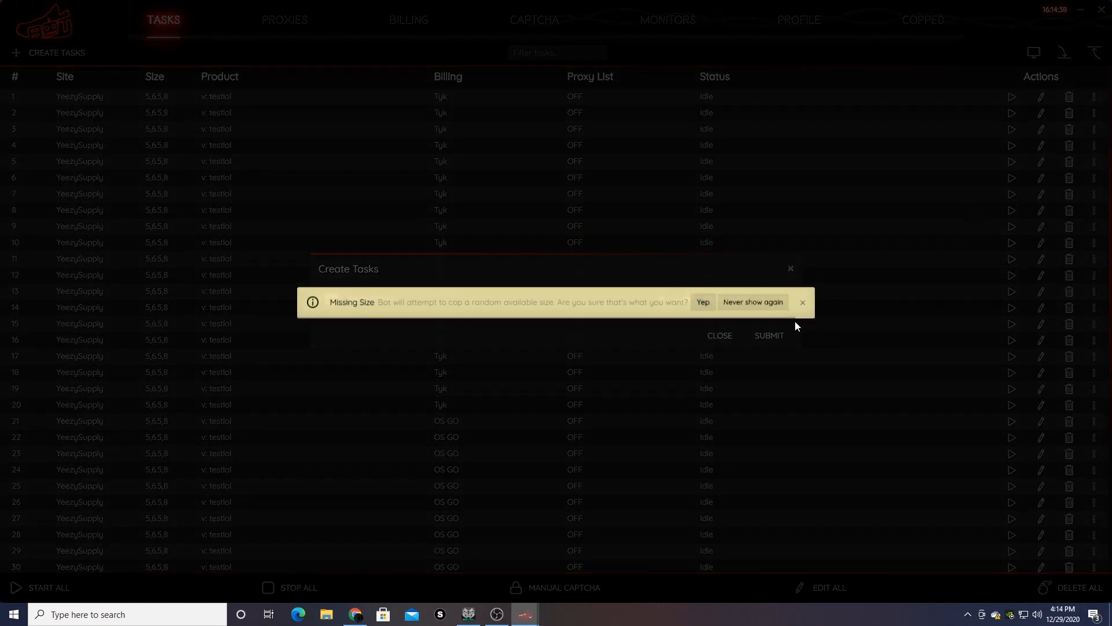
{"action": "left_click", "coordinate": [702, 302]}
{"action": "left_click", "coordinate": [791, 269]}
{"action": "scroll", "coordinate": [857, 324], "scroll_direction": "down", "scroll_amount": 3}
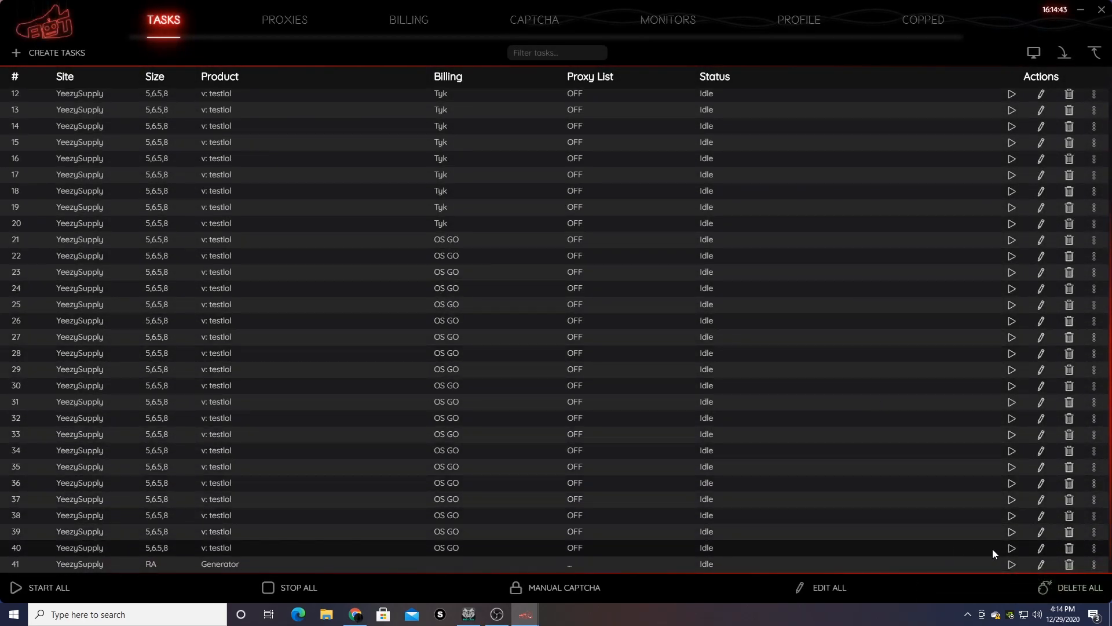
- Give task 41 the PID 'jijojjiji' and start it generating cookies
{"action": "left_click", "coordinate": [1042, 564]}
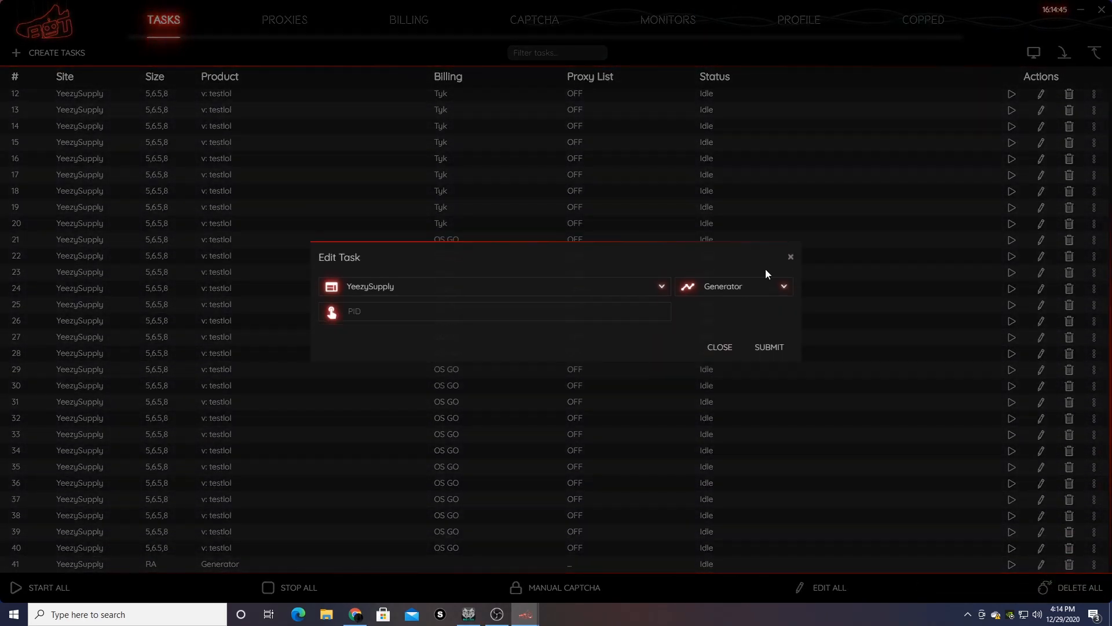
{"action": "left_click", "coordinate": [561, 316]}
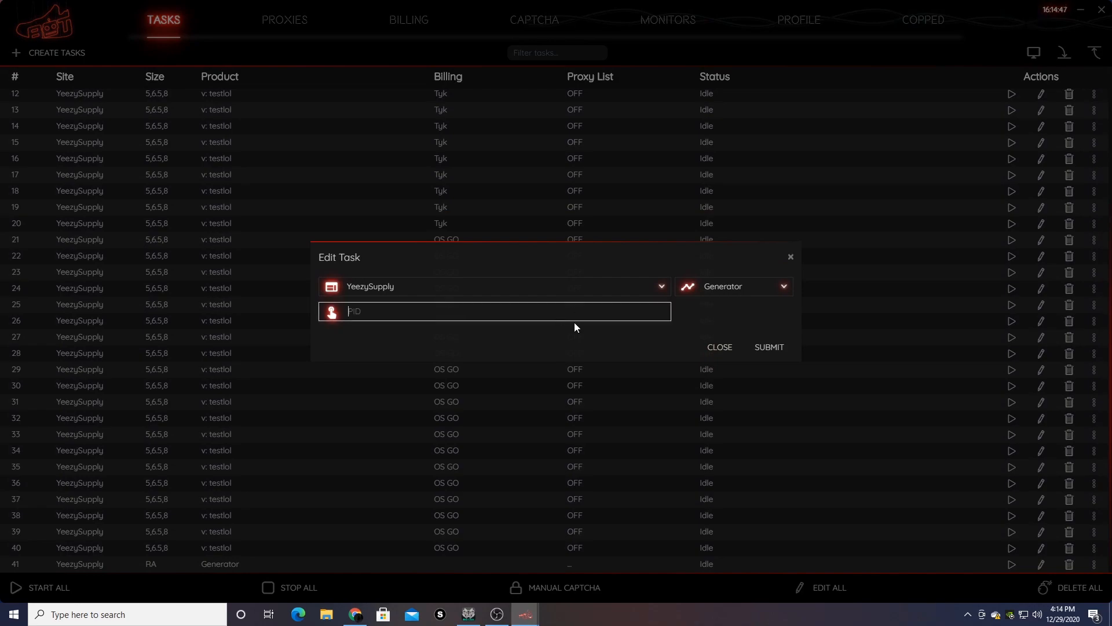
{"action": "type", "text": "jijojjiji"}
{"action": "left_click", "coordinate": [757, 348]}
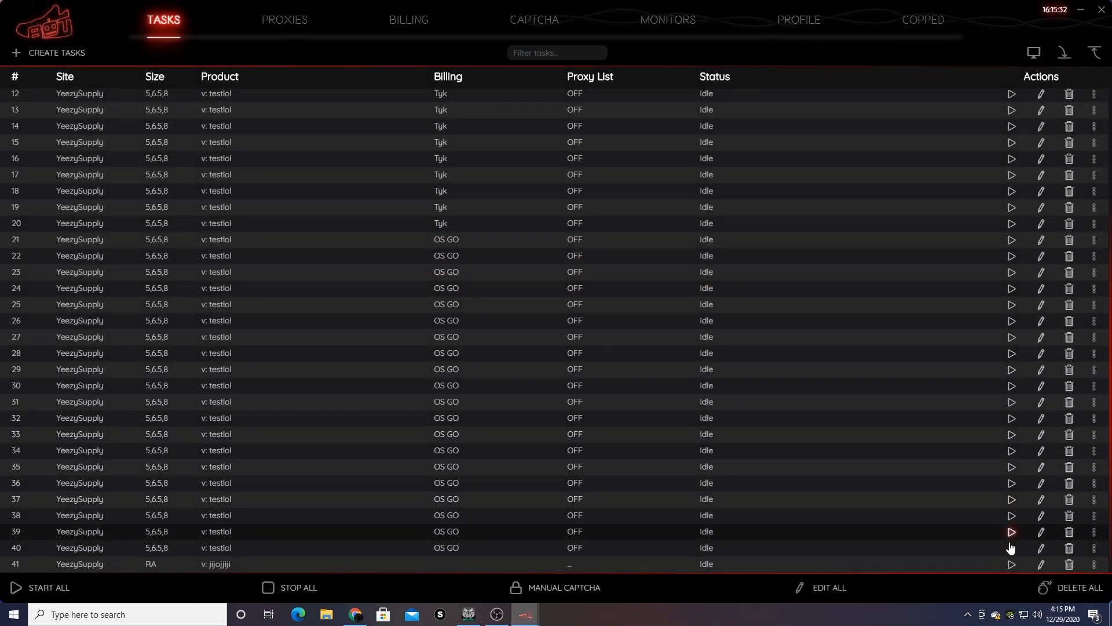
{"action": "left_click", "coordinate": [1012, 565]}
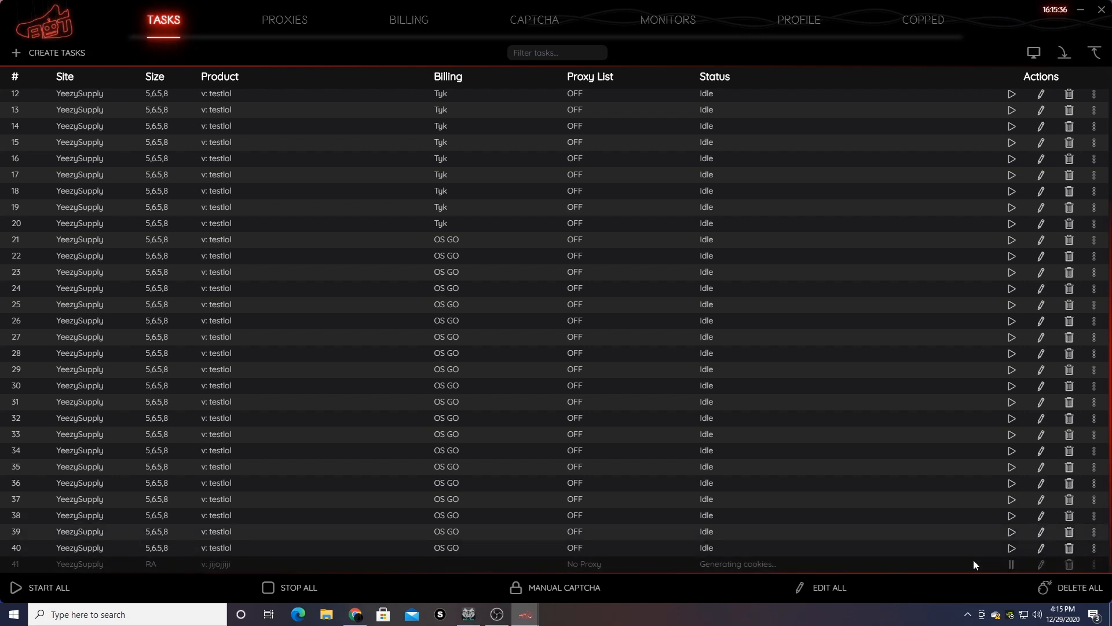
{"action": "left_click", "coordinate": [1041, 565]}
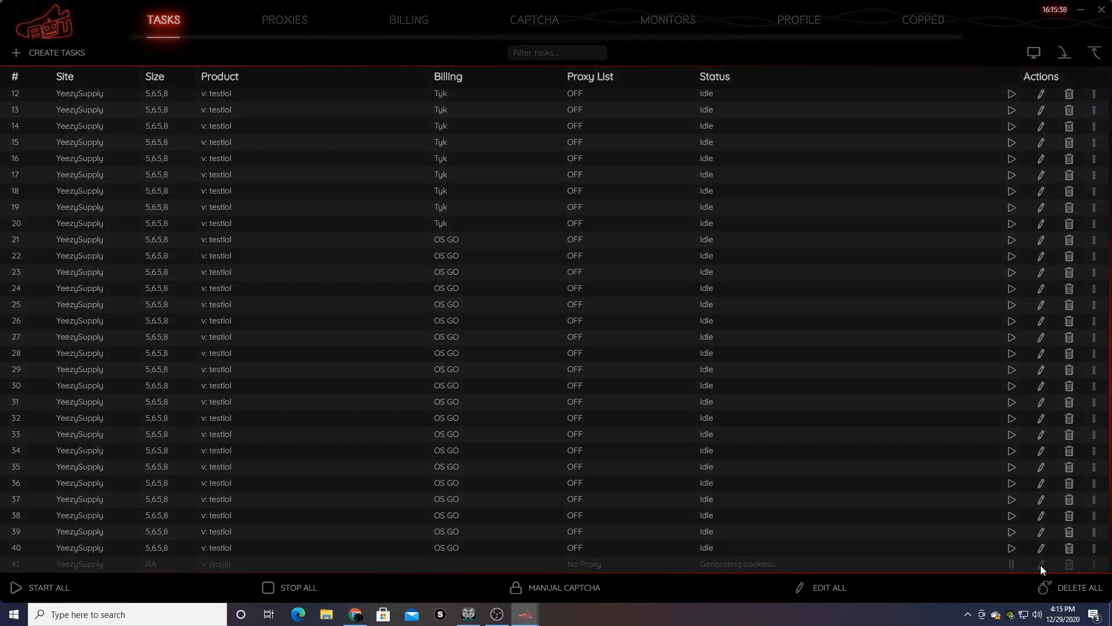
{"action": "left_click", "coordinate": [791, 257]}
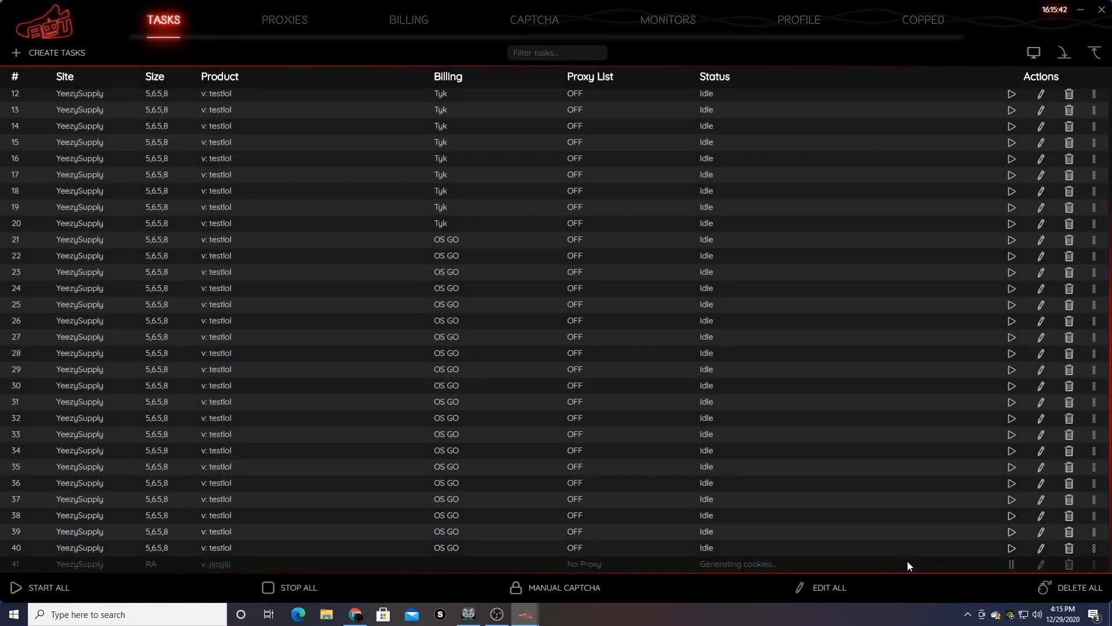
{"action": "mouse_move", "coordinate": [907, 561]}
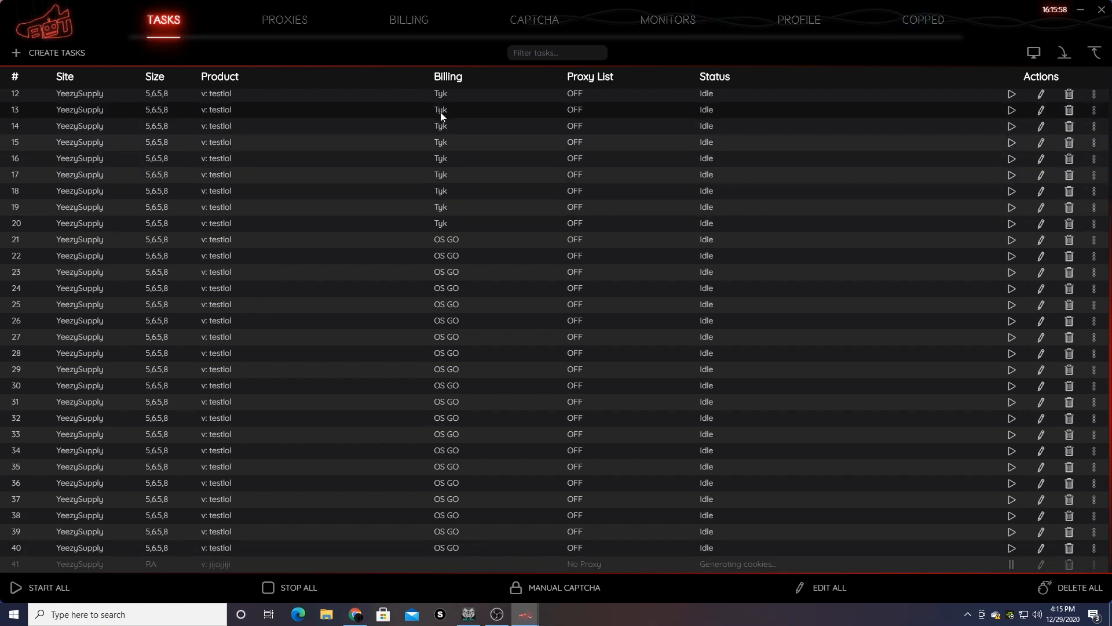
{"action": "left_click", "coordinate": [277, 24]}
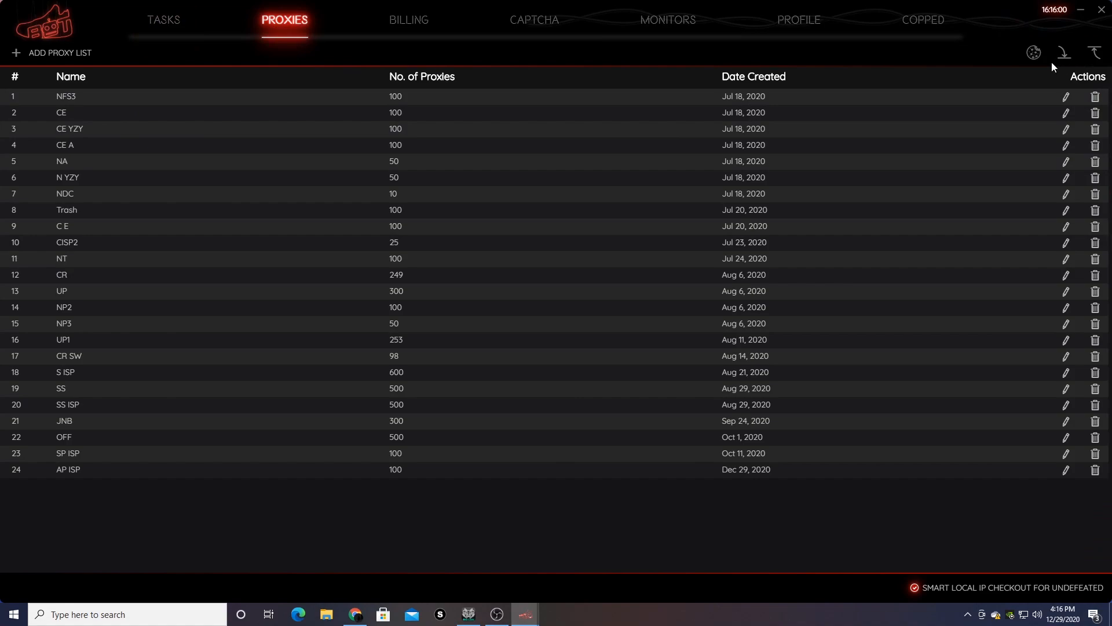
{"action": "left_click", "coordinate": [1034, 53]}
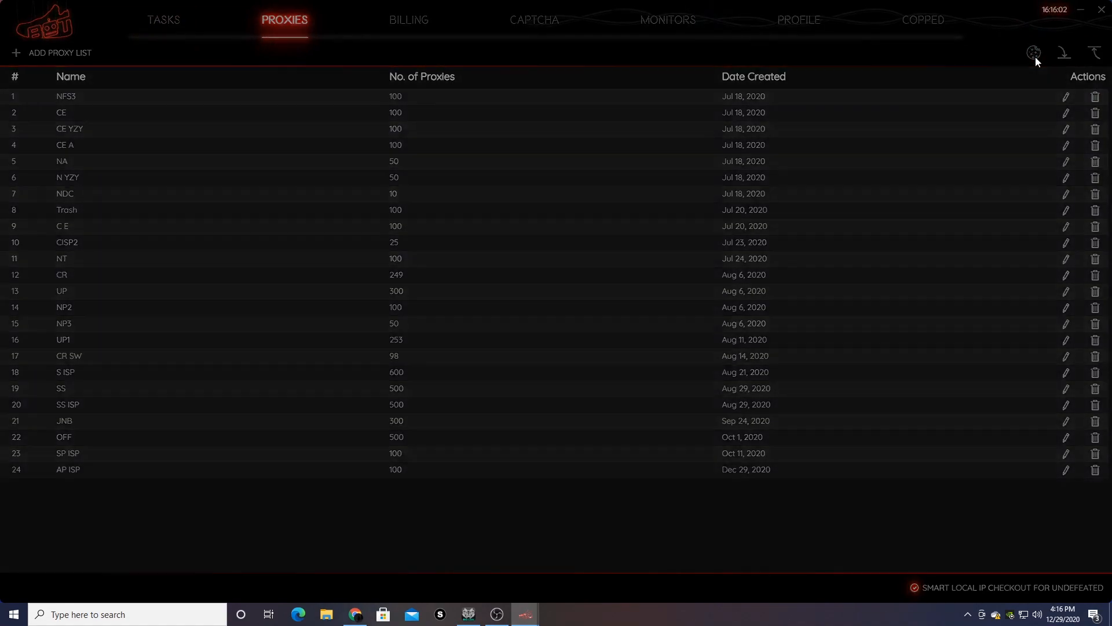
{"action": "left_click", "coordinate": [563, 383]}
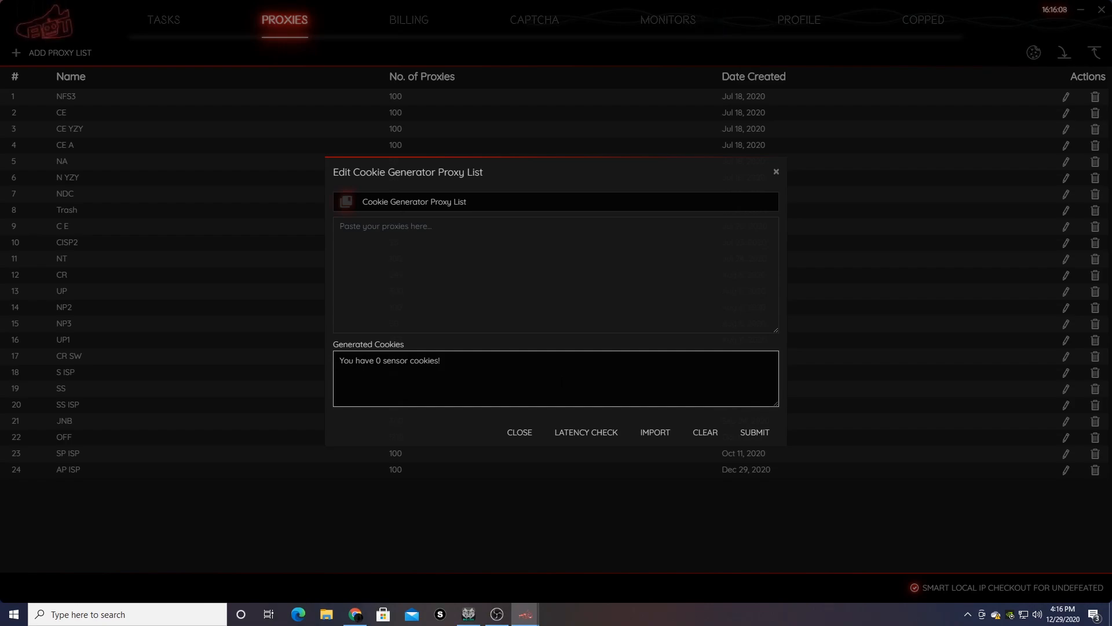
{"action": "left_click", "coordinate": [776, 172]}
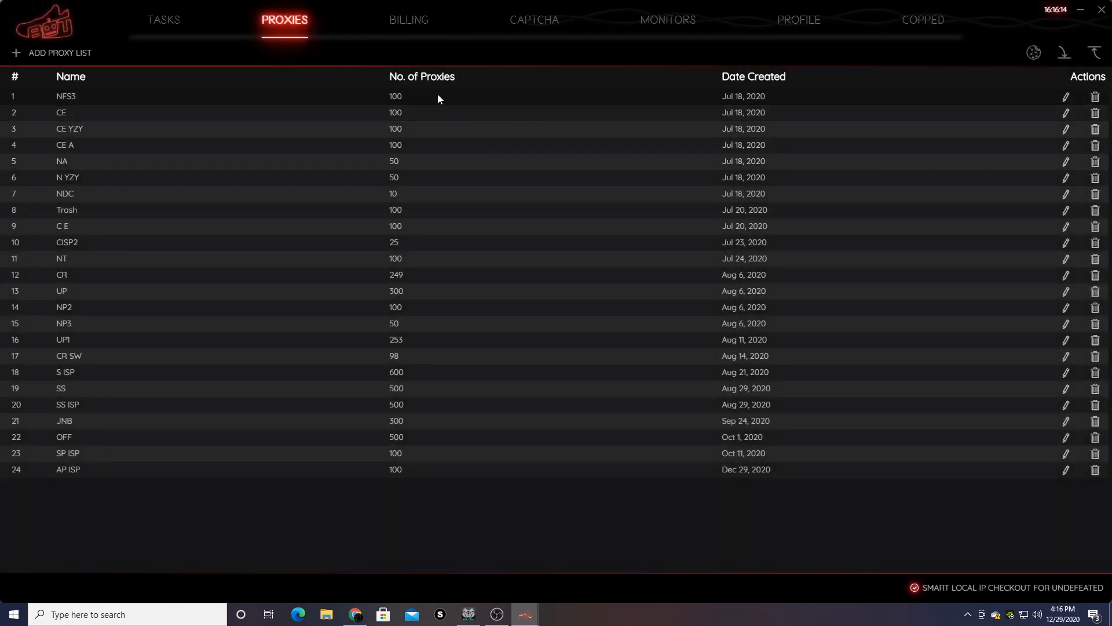
{"action": "left_click", "coordinate": [165, 22]}
- Scroll up and down through the task list to review every existing task
{"action": "scroll", "coordinate": [1024, 528], "scroll_direction": "down", "scroll_amount": 3}
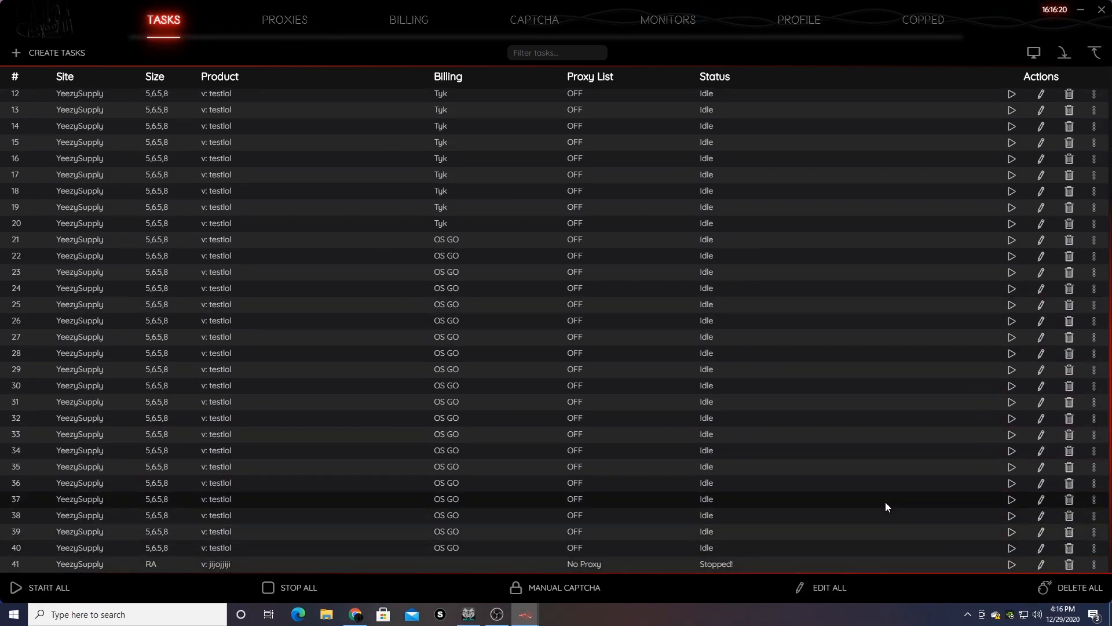
{"action": "mouse_move", "coordinate": [789, 467]}
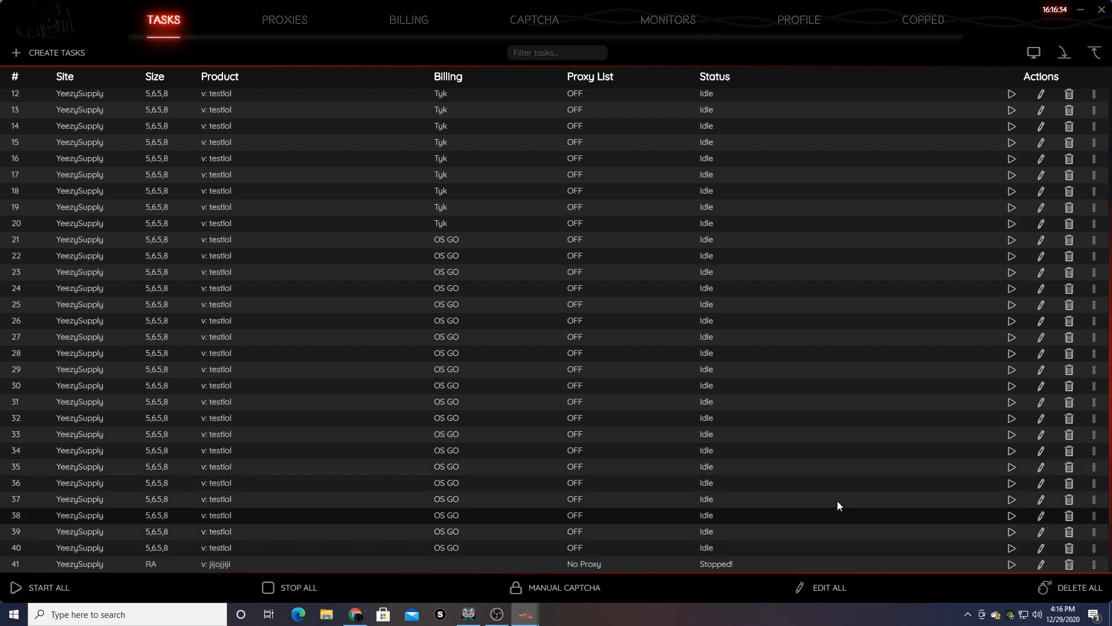
{"action": "scroll", "coordinate": [738, 441], "scroll_direction": "up", "scroll_amount": 4}
{"action": "scroll", "coordinate": [611, 332], "scroll_direction": "down", "scroll_amount": 3}
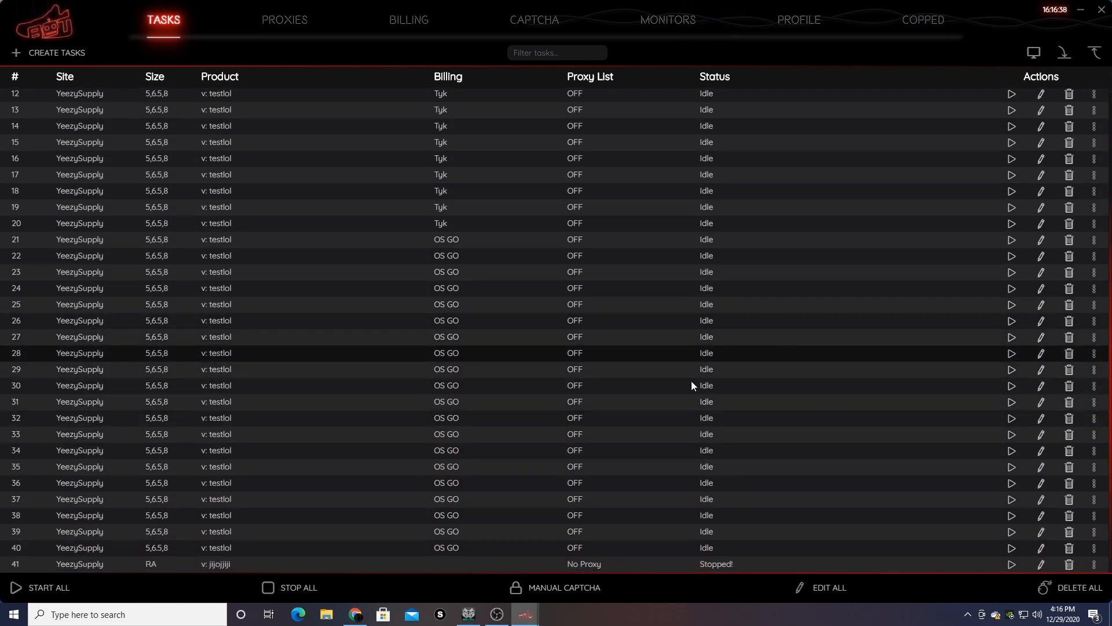
{"action": "scroll", "coordinate": [736, 406], "scroll_direction": "up", "scroll_amount": 4}
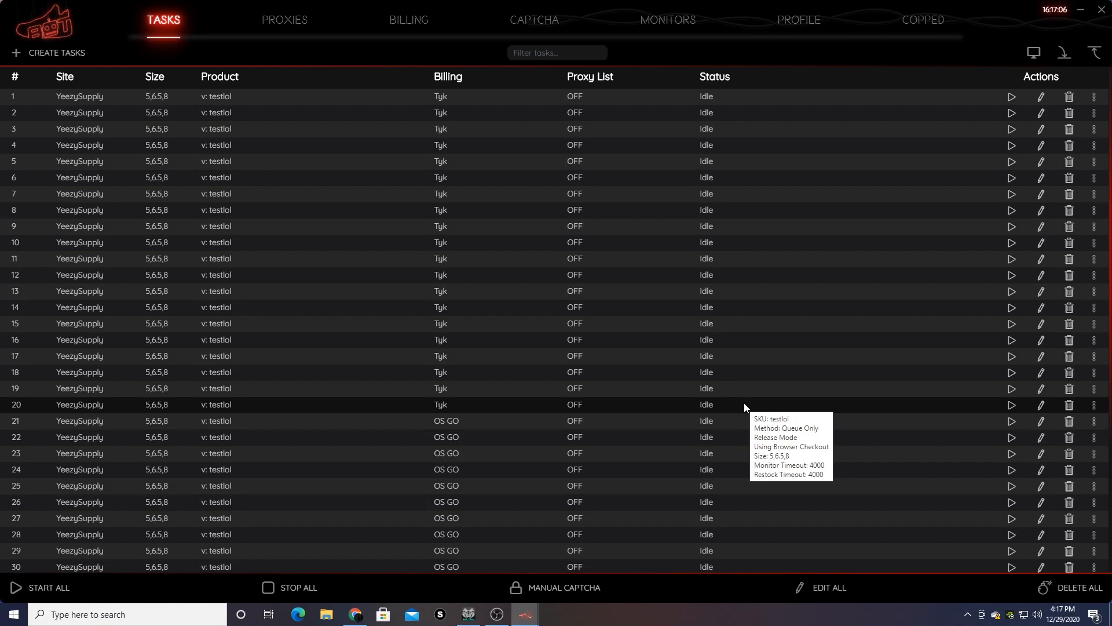
{"action": "scroll", "coordinate": [745, 405], "scroll_direction": "down", "scroll_amount": 3}
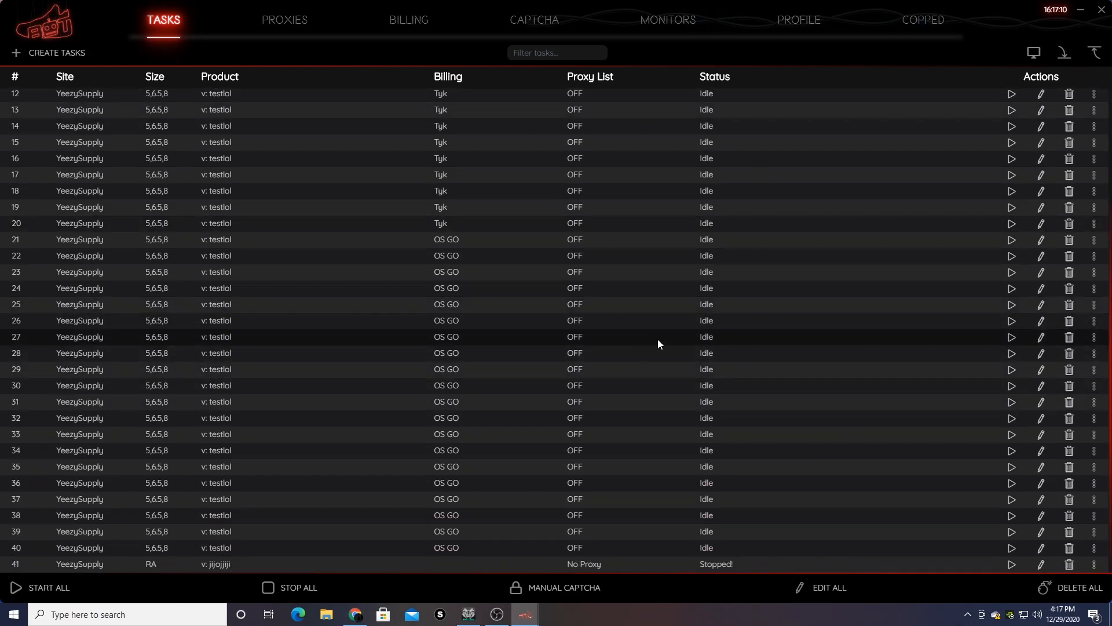
{"action": "scroll", "coordinate": [710, 377], "scroll_direction": "up", "scroll_amount": 3}
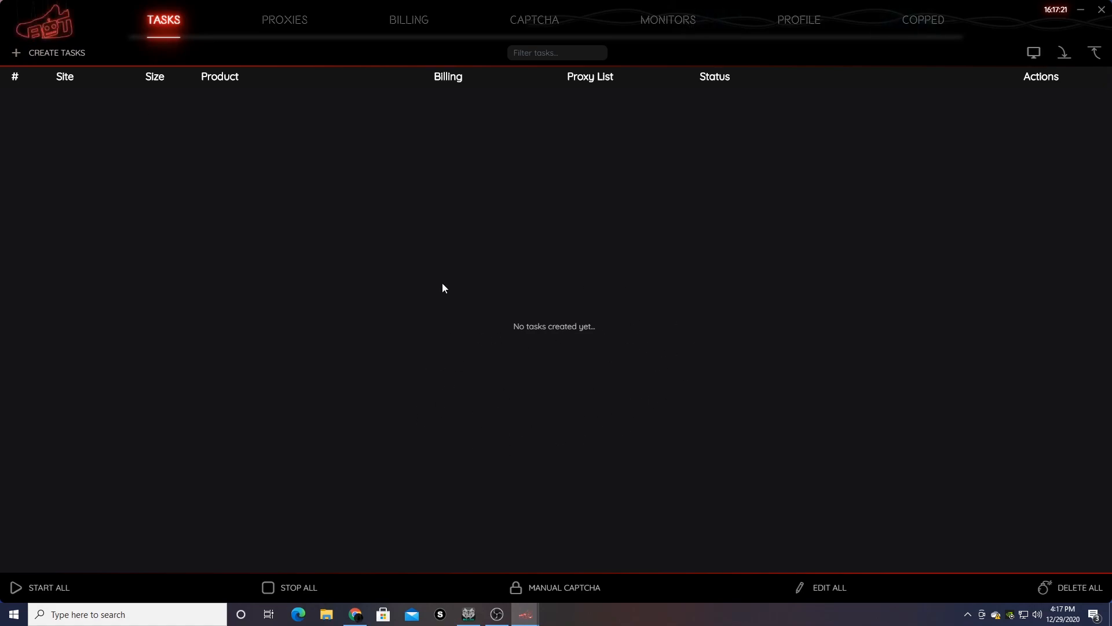
- Start a new task with site 'All (autocreate & start from all monitors...)' and go to Keywords
{"action": "left_click", "coordinate": [73, 54]}
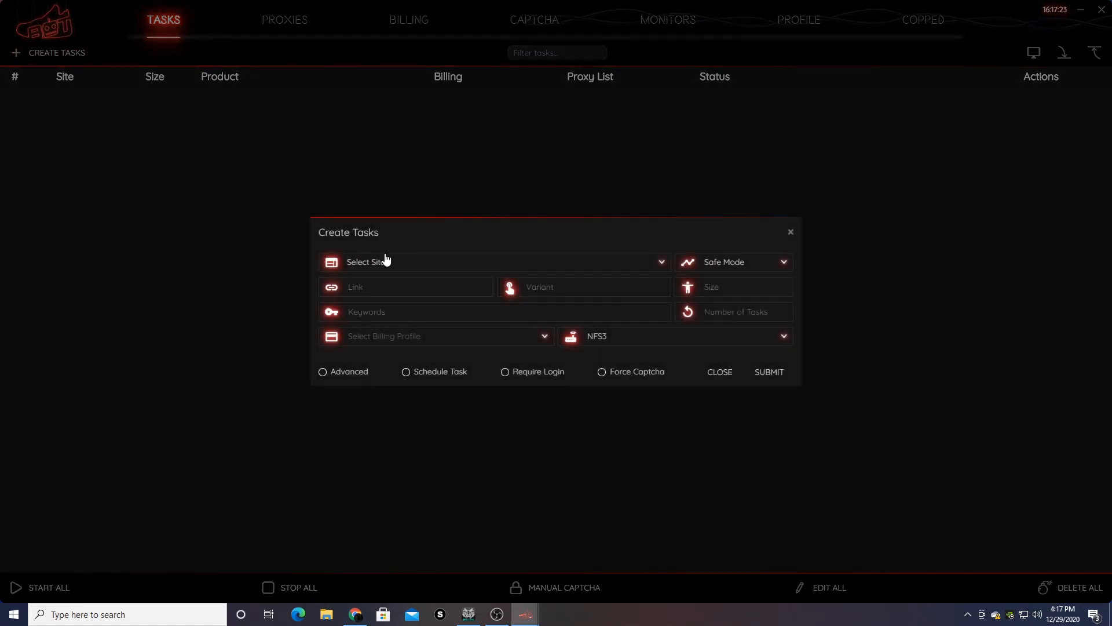
{"action": "left_click", "coordinate": [387, 260]}
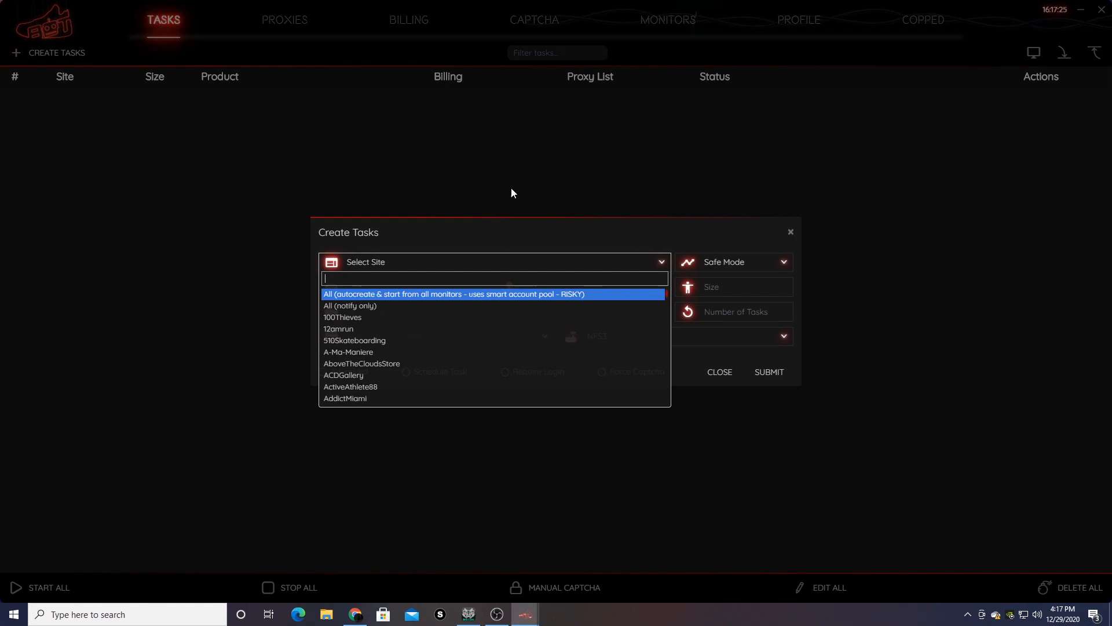
{"action": "left_click", "coordinate": [593, 296]}
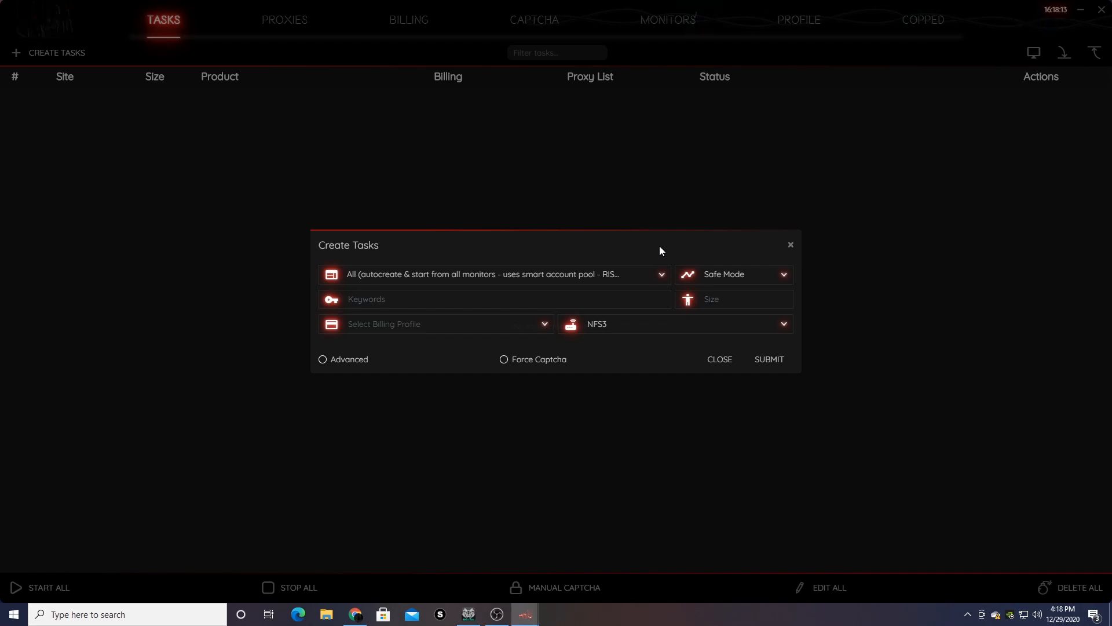
{"action": "left_click", "coordinate": [593, 300]}
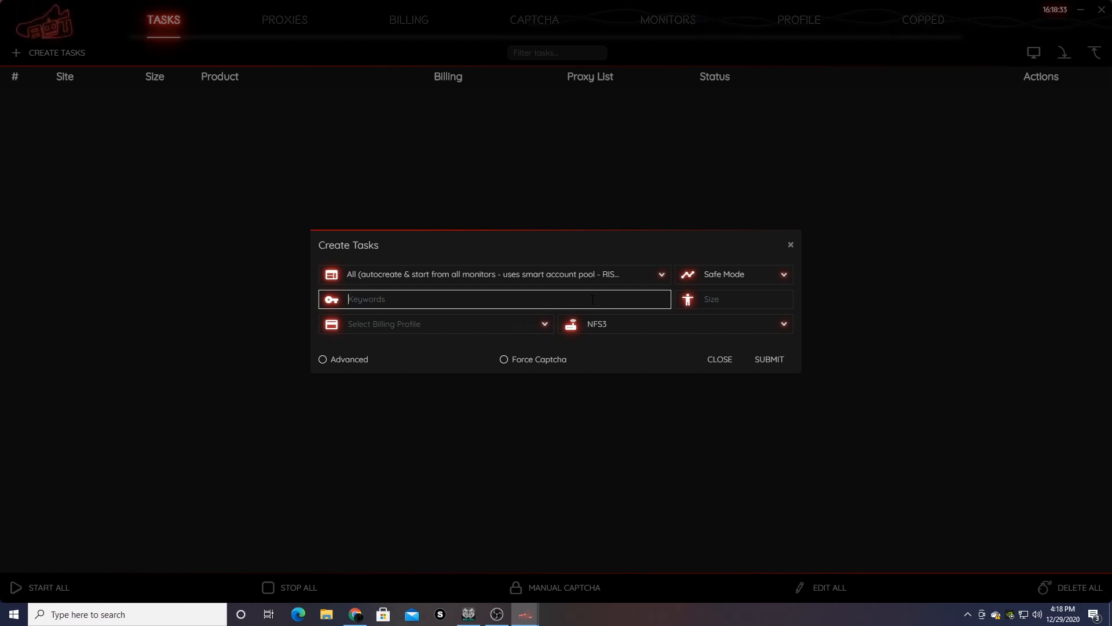
- Fill in keywords 'nike off white 97 black', Tyk billing, no proxy and Cyborg3.0 mode
{"action": "type", "text": "nike off white 97 bl"}
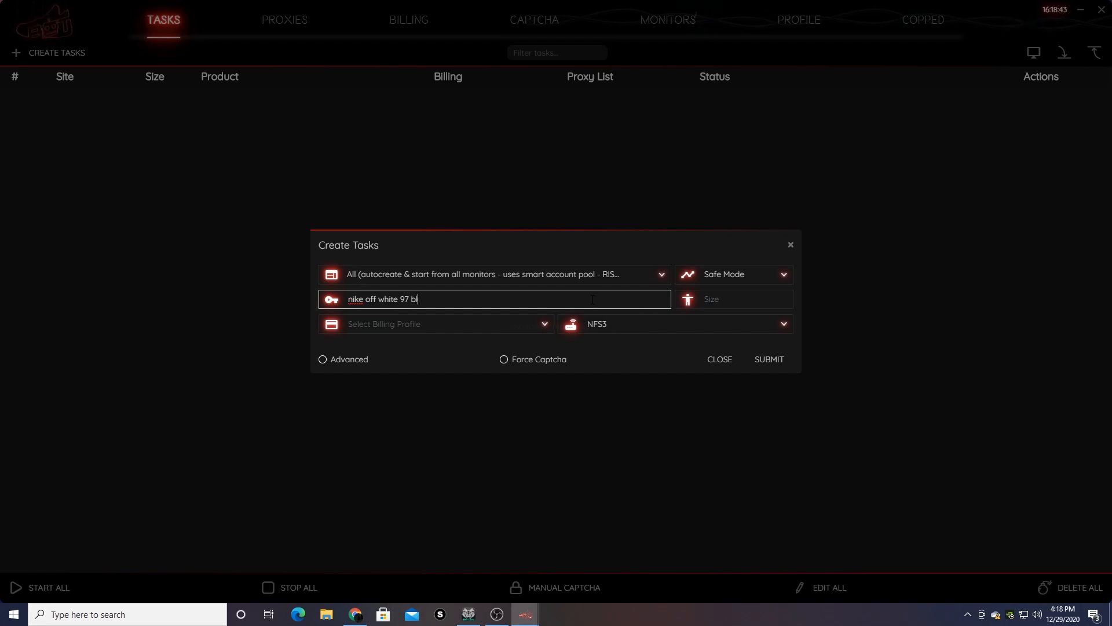
{"action": "type", "text": "ack"}
{"action": "left_click", "coordinate": [530, 321]}
{"action": "left_click", "coordinate": [461, 347]}
{"action": "left_click", "coordinate": [596, 320]}
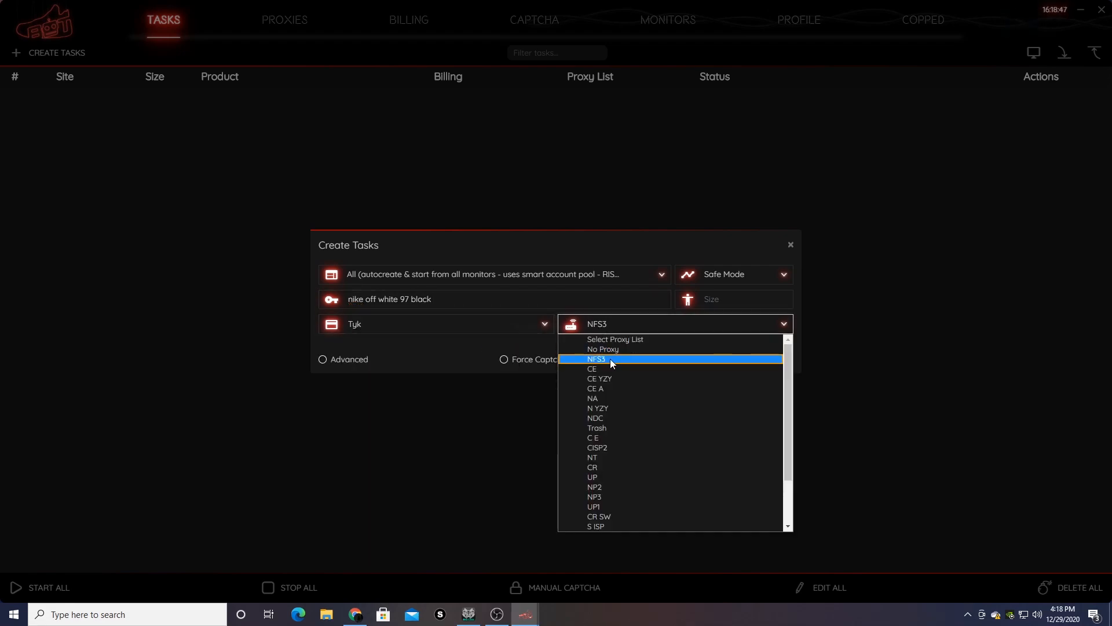
{"action": "left_click", "coordinate": [611, 352]}
{"action": "left_click", "coordinate": [725, 274]}
{"action": "left_click", "coordinate": [731, 316]}
{"action": "left_click", "coordinate": [732, 300]}
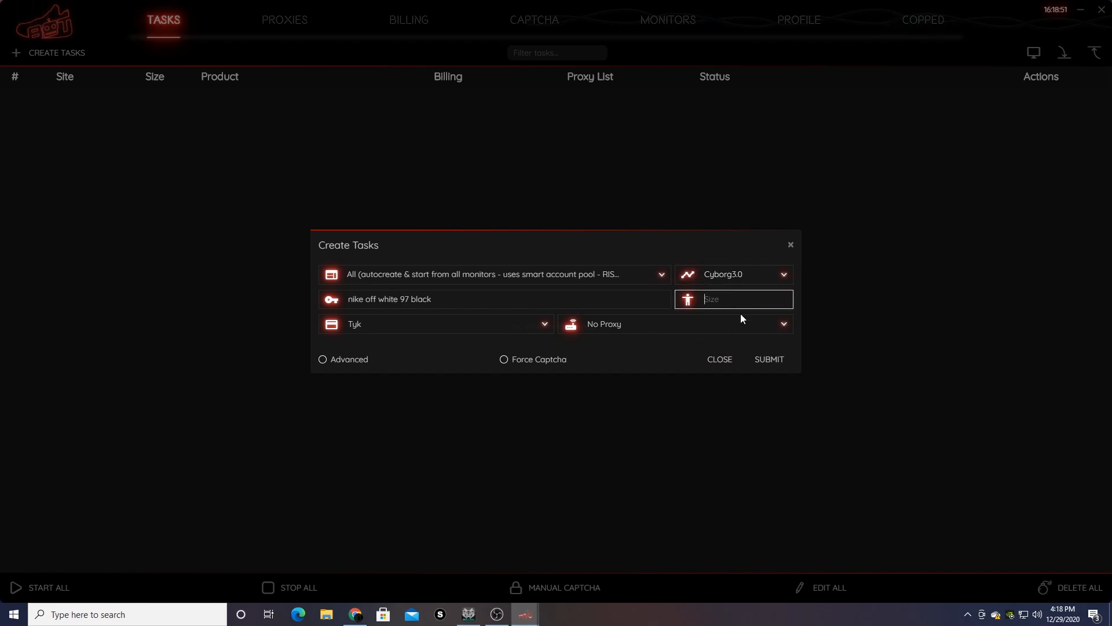
{"action": "left_click", "coordinate": [325, 361]}
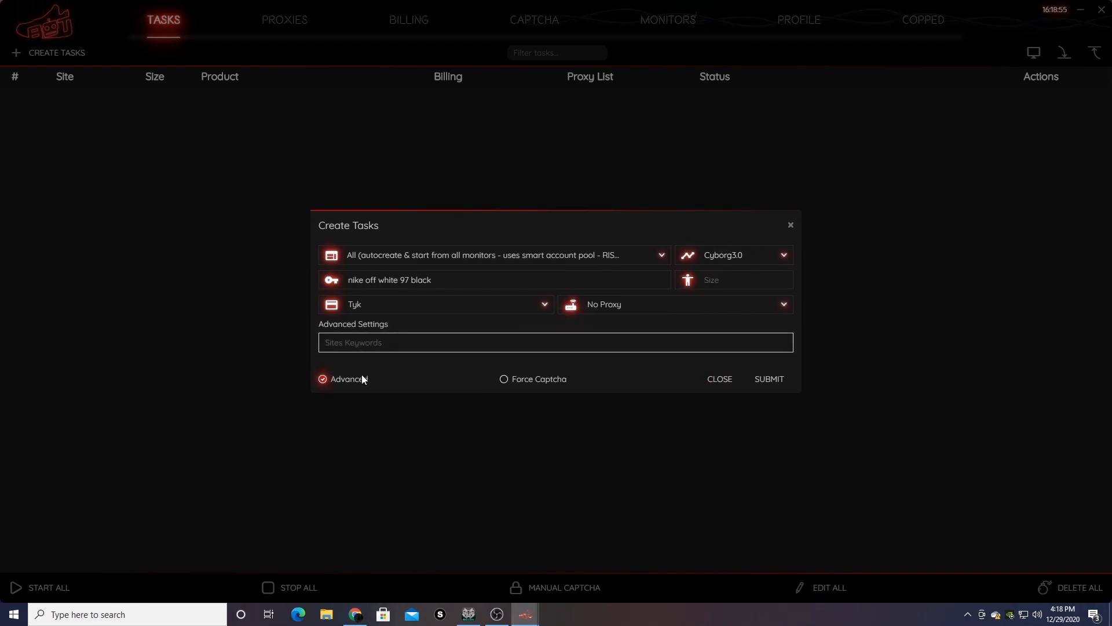
{"action": "left_click", "coordinate": [322, 378]}
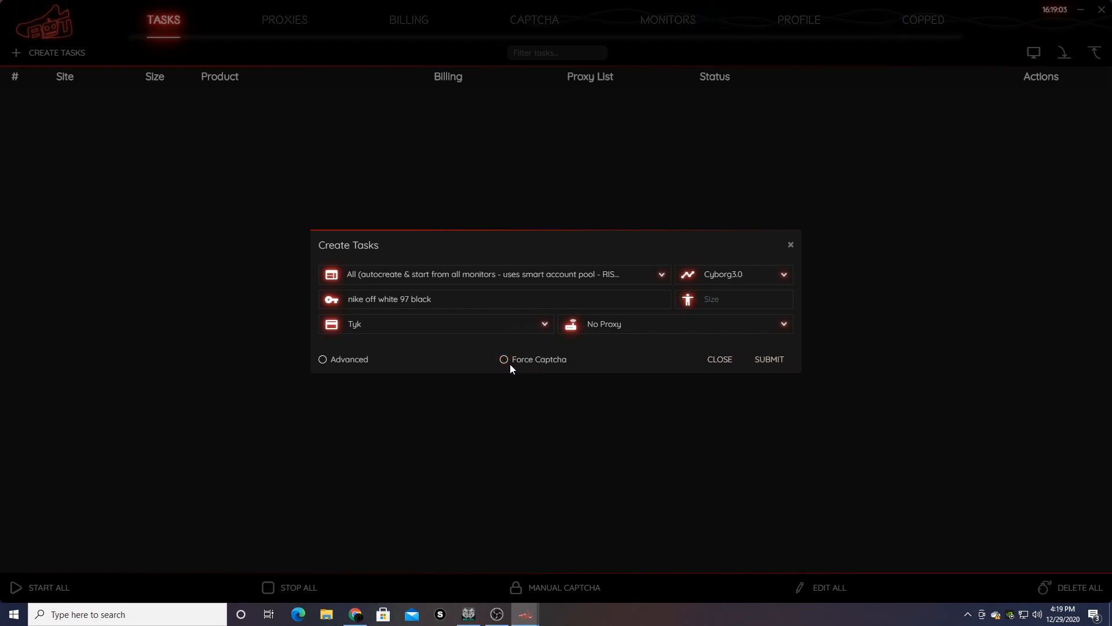
- Submit the task, accept buying a random size, and close the form
{"action": "left_click", "coordinate": [763, 357]}
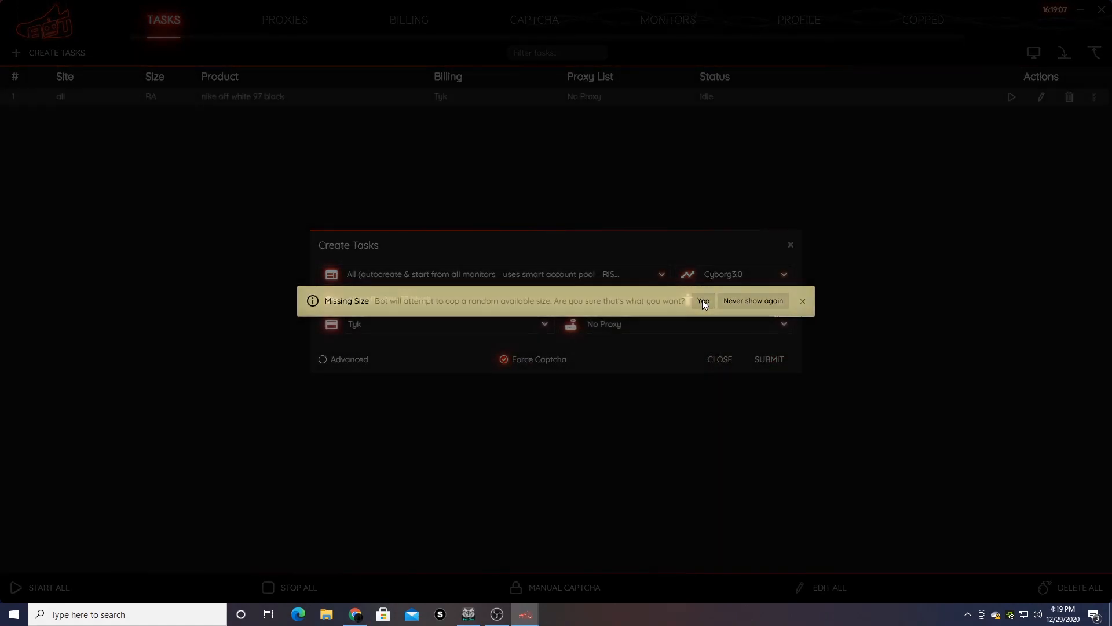
{"action": "left_click", "coordinate": [702, 301]}
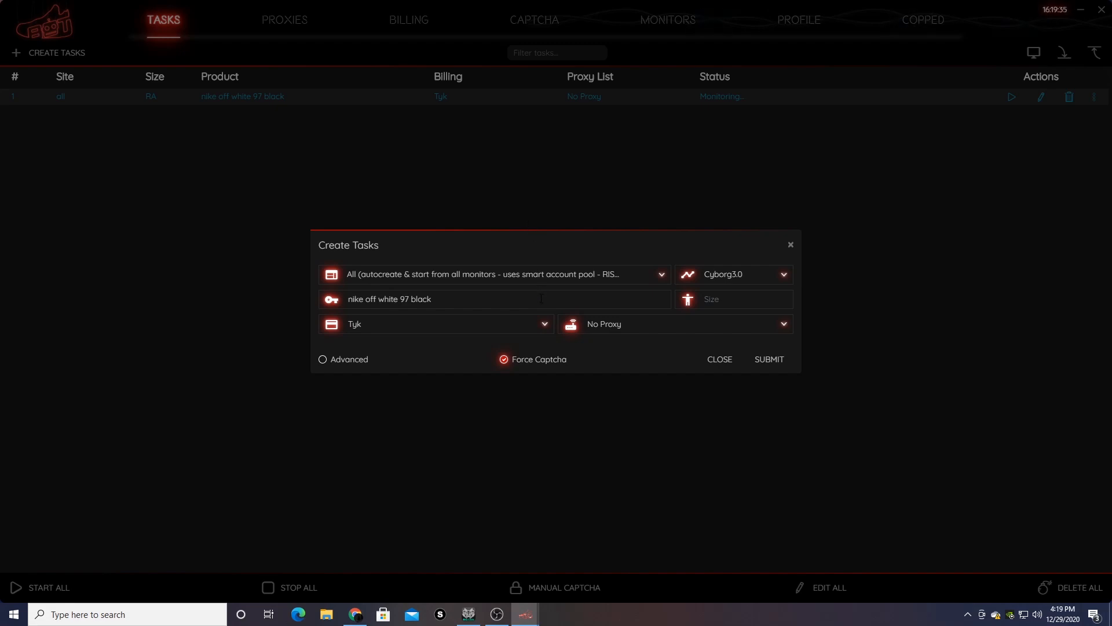
{"action": "left_click", "coordinate": [791, 247]}
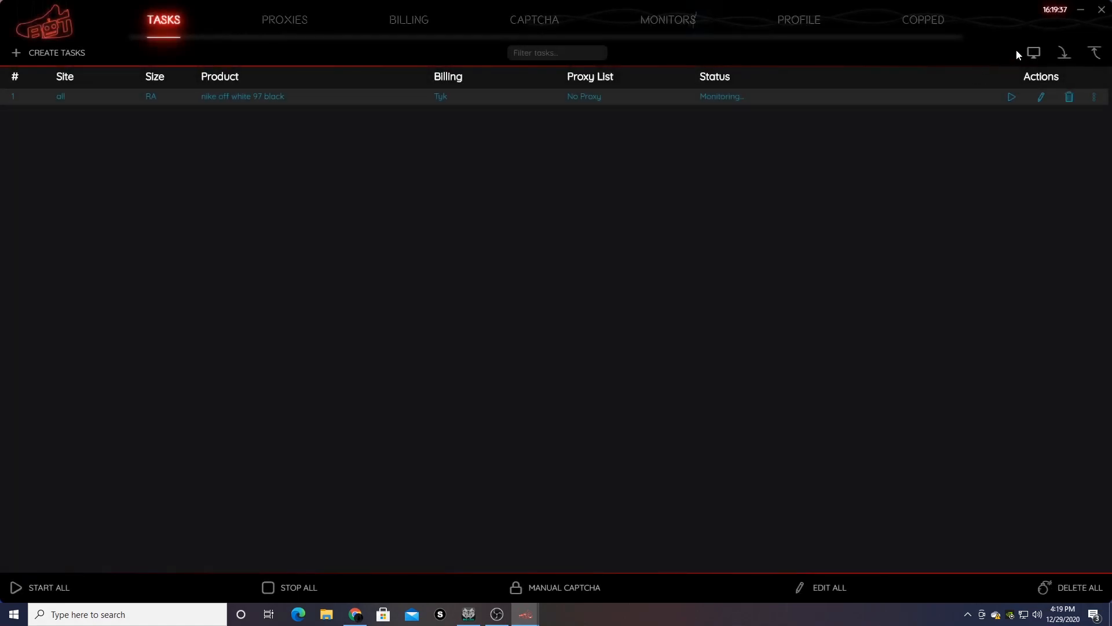
- In the monitor window, set Method to All and Force Captcha to On
{"action": "left_click", "coordinate": [1031, 52]}
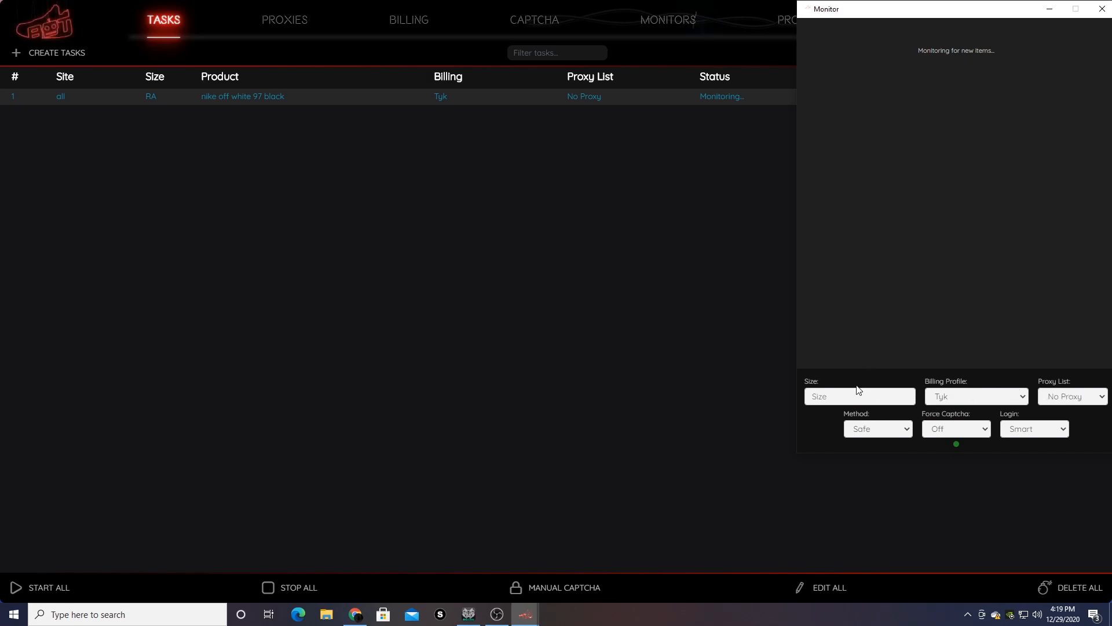
{"action": "left_click", "coordinate": [852, 394]}
{"action": "left_click", "coordinate": [875, 429]}
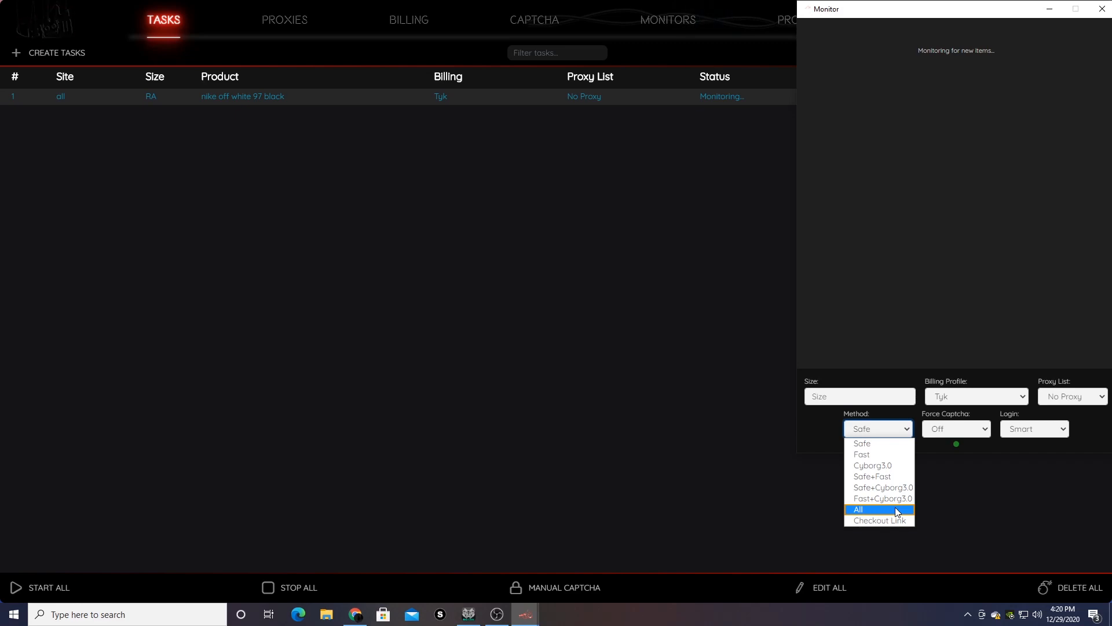
{"action": "left_click", "coordinate": [895, 508]}
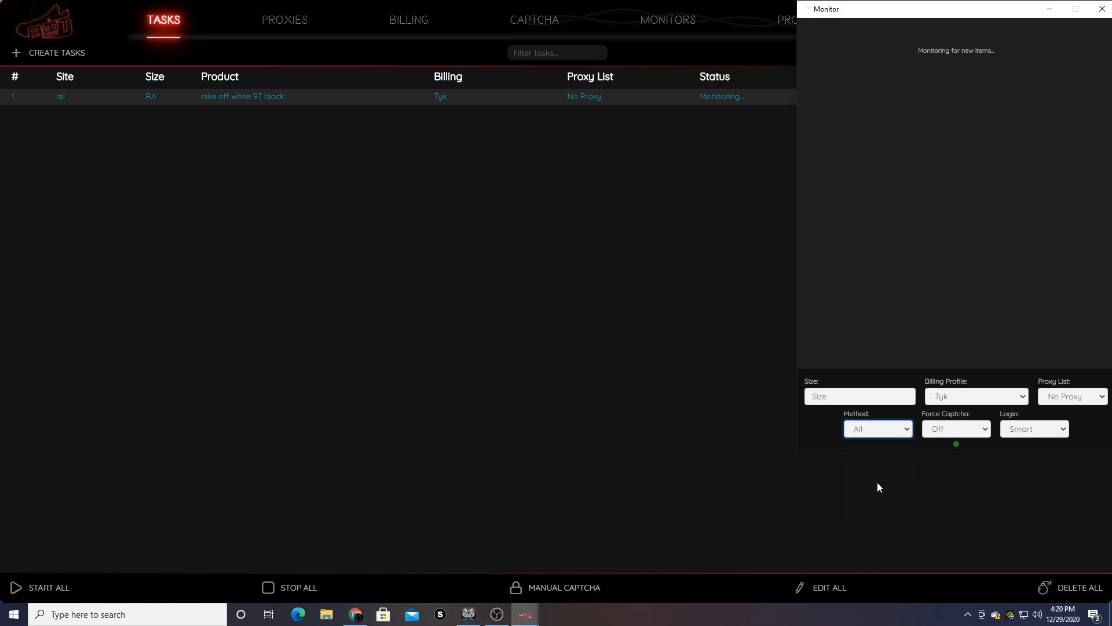
{"action": "left_click", "coordinate": [971, 429]}
{"action": "left_click", "coordinate": [968, 454]}
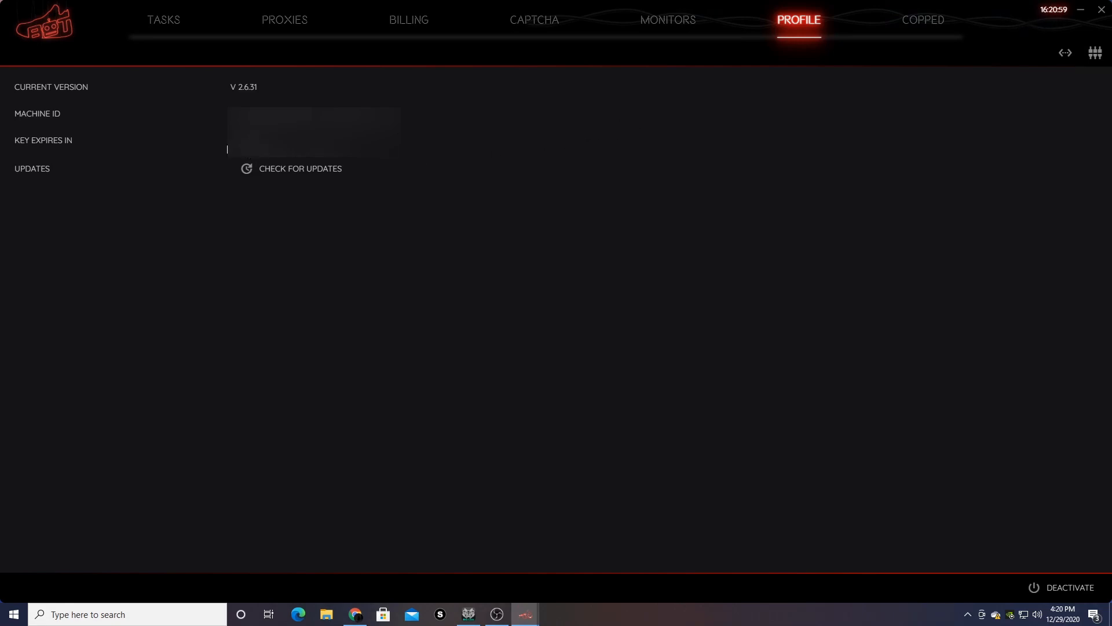
- Check for updates, then send a test message through the saved Discord webhook
{"action": "left_click", "coordinate": [283, 169]}
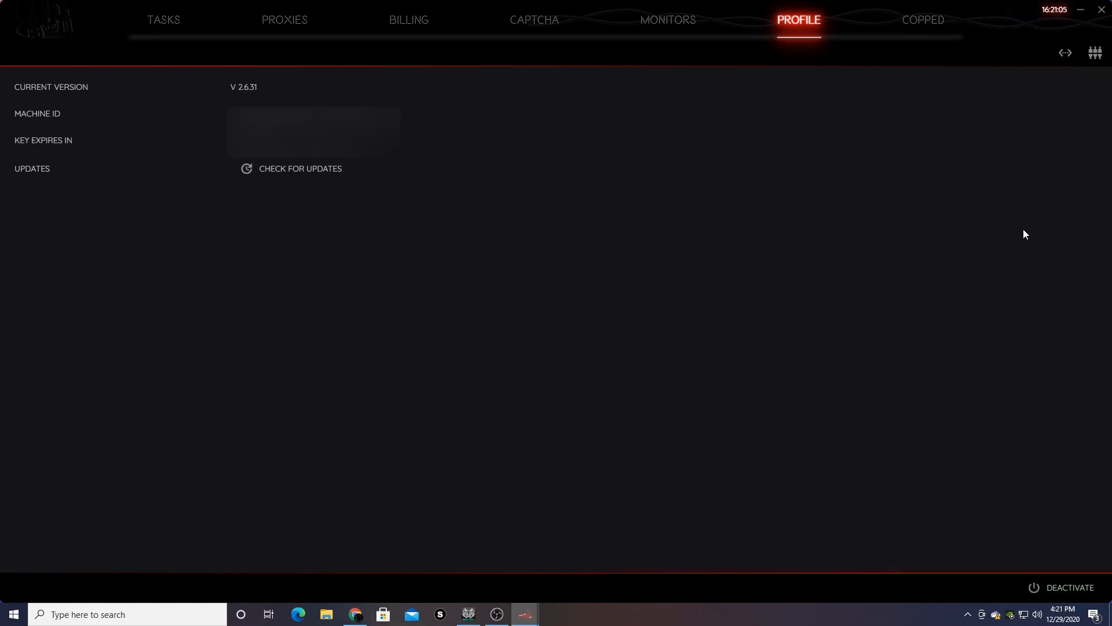
{"action": "left_click", "coordinate": [1064, 53]}
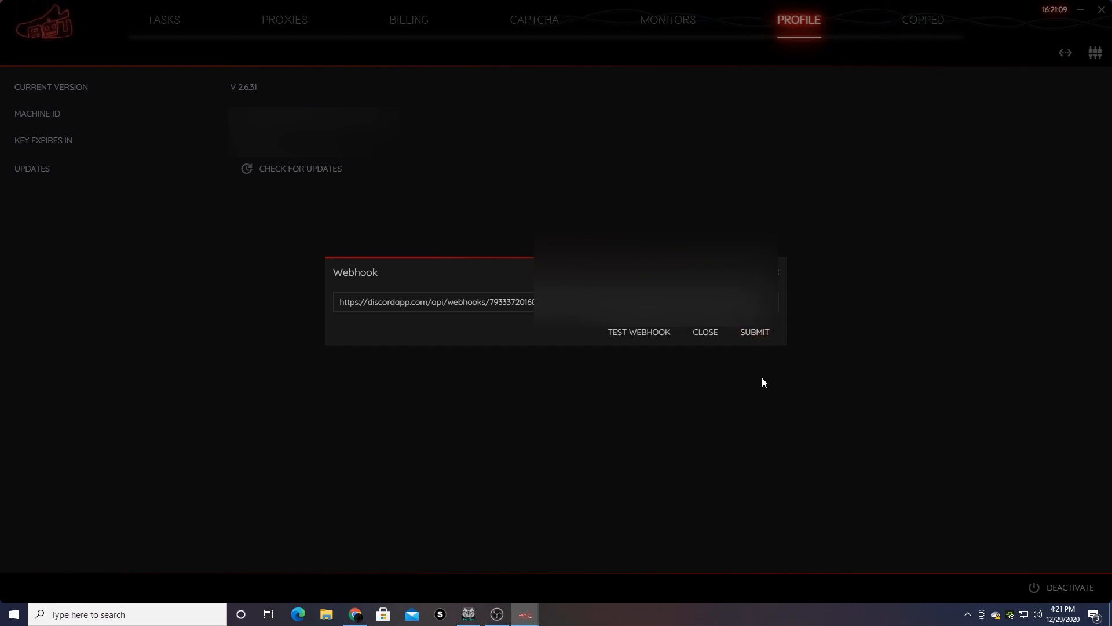
{"action": "left_click", "coordinate": [644, 334]}
{"action": "left_click", "coordinate": [780, 279]}
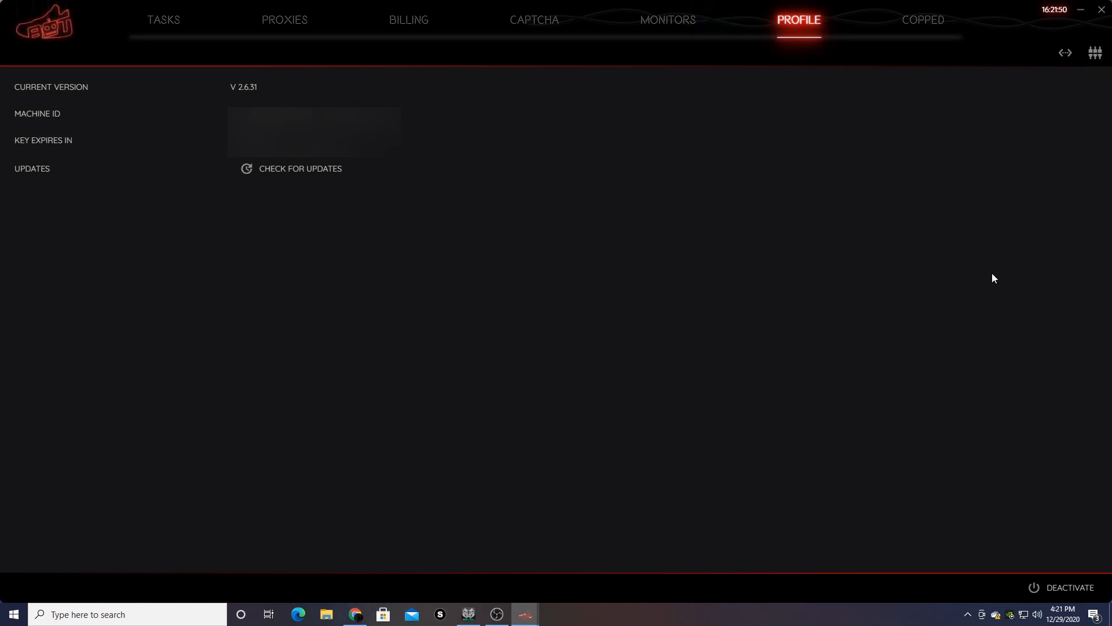
- Enter one account's email:password line in the account pool, delete the extra address, and close it
{"action": "left_click", "coordinate": [1094, 58]}
{"action": "left_click", "coordinate": [648, 304]}
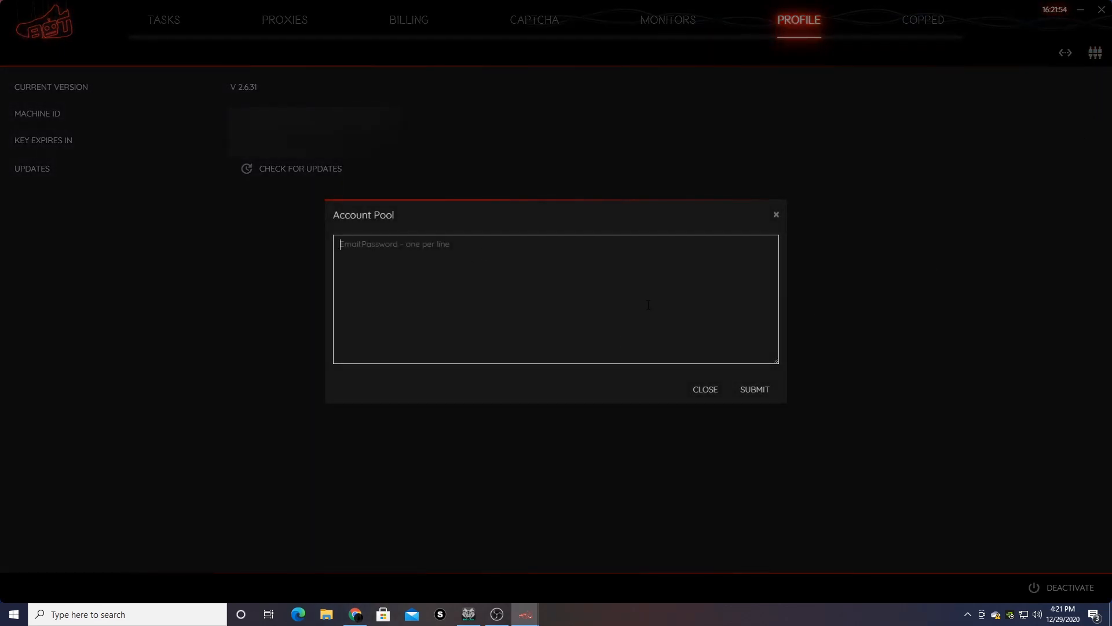
{"action": "type", "text": "test@yahoo.com"}
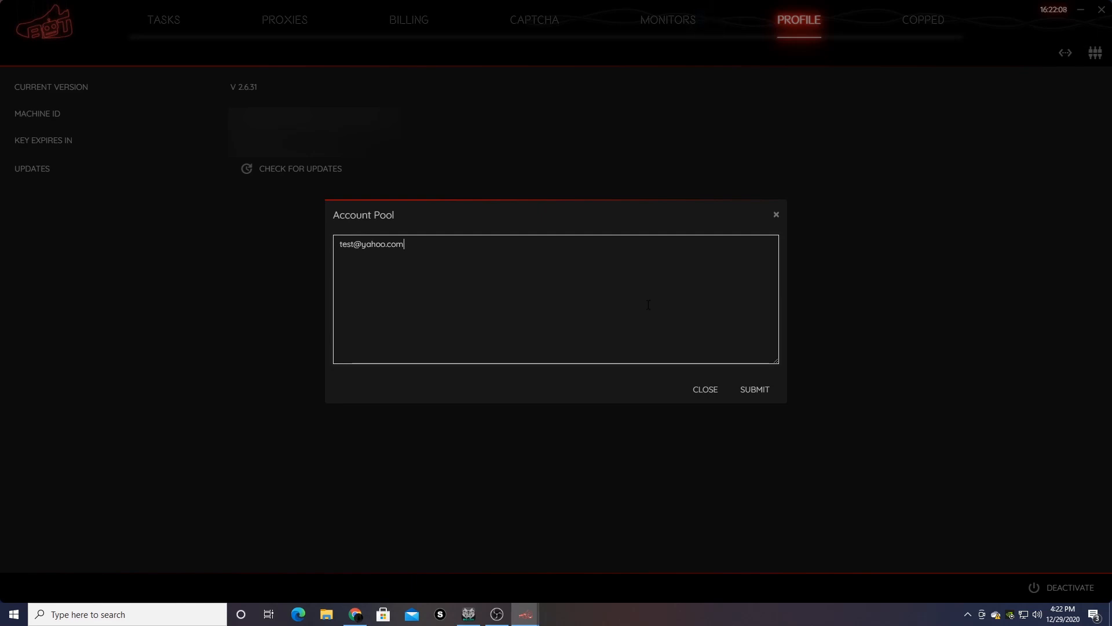
{"action": "type", "text": ":passw"}
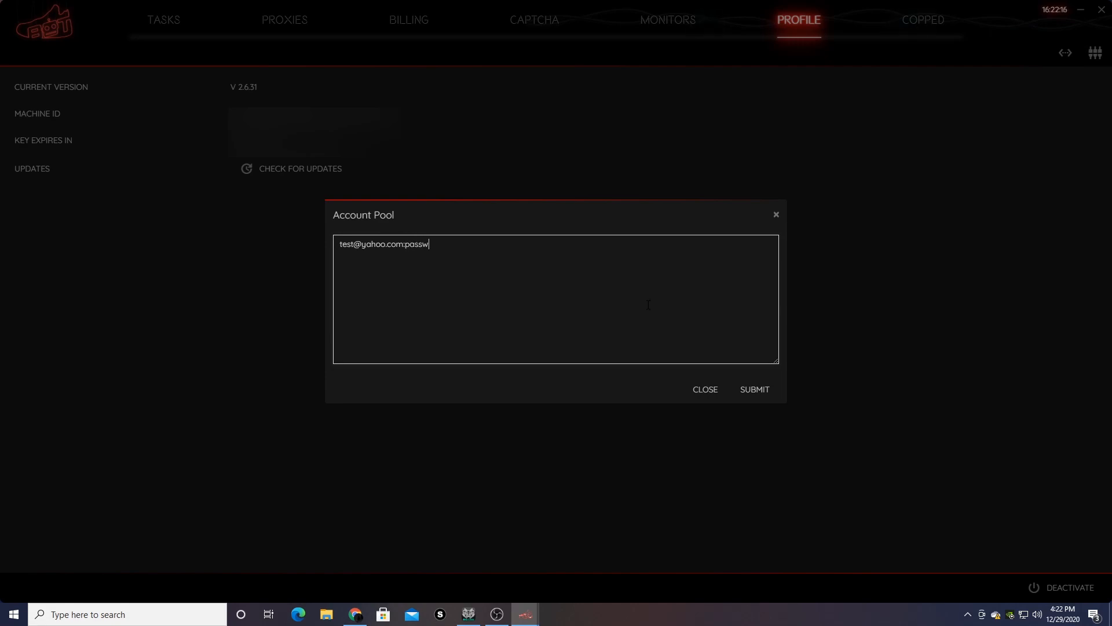
{"action": "type", "text": "a"}
{"action": "type", "text": "ord321"}
{"action": "type", "text": "@gmail.com"}
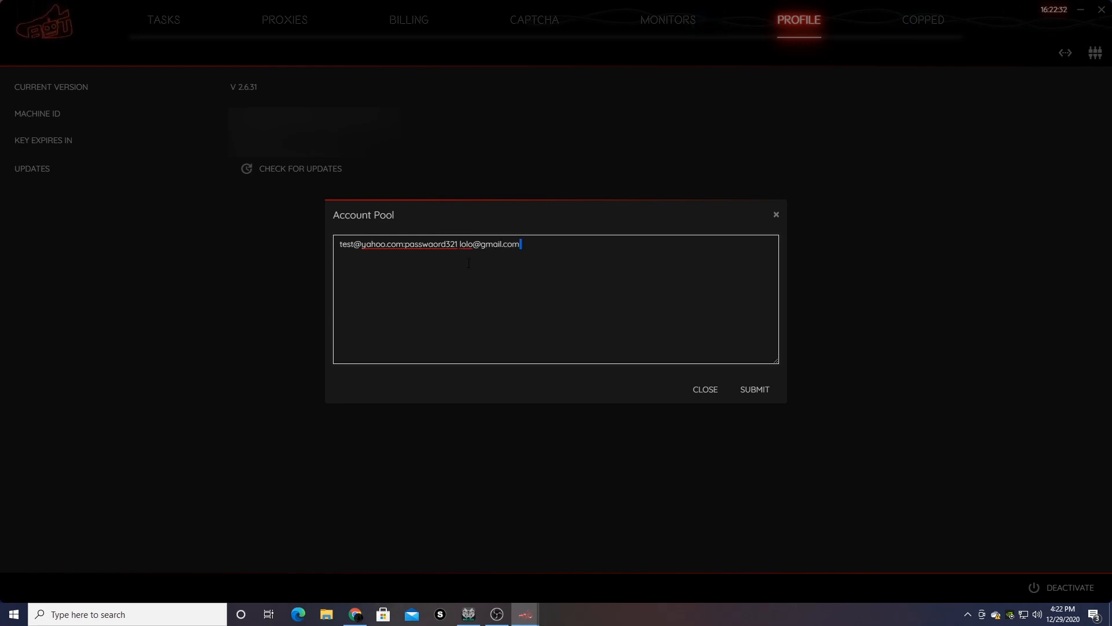
{"action": "left_click_drag", "start_coordinate": [561, 245], "coordinate": [460, 244]}
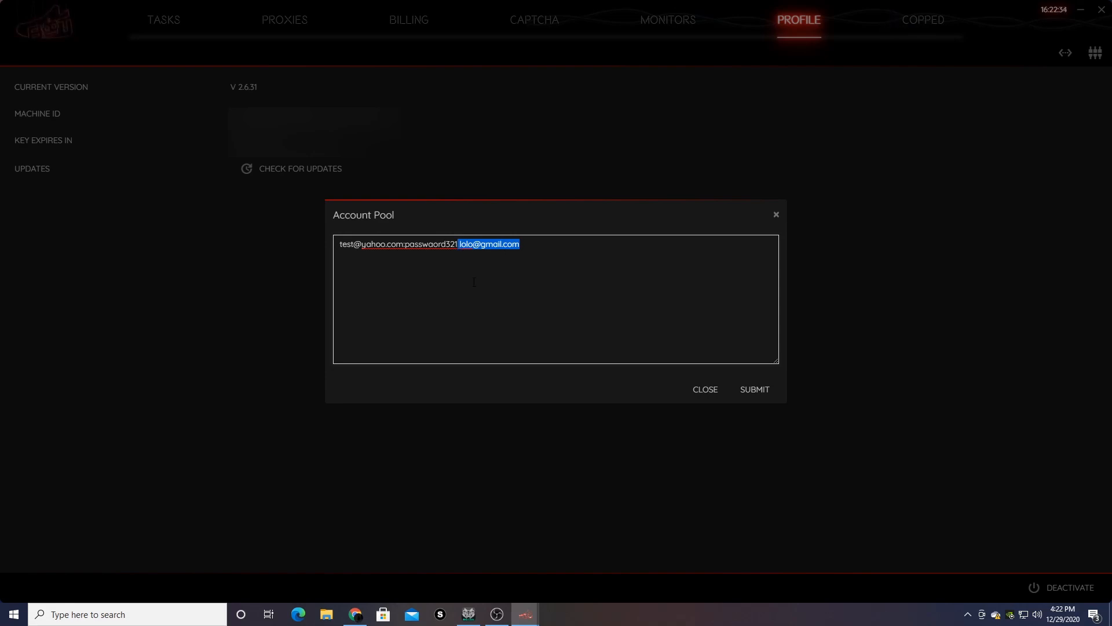
{"action": "key", "text": "BackSpace"}
{"action": "key", "text": "Return"}
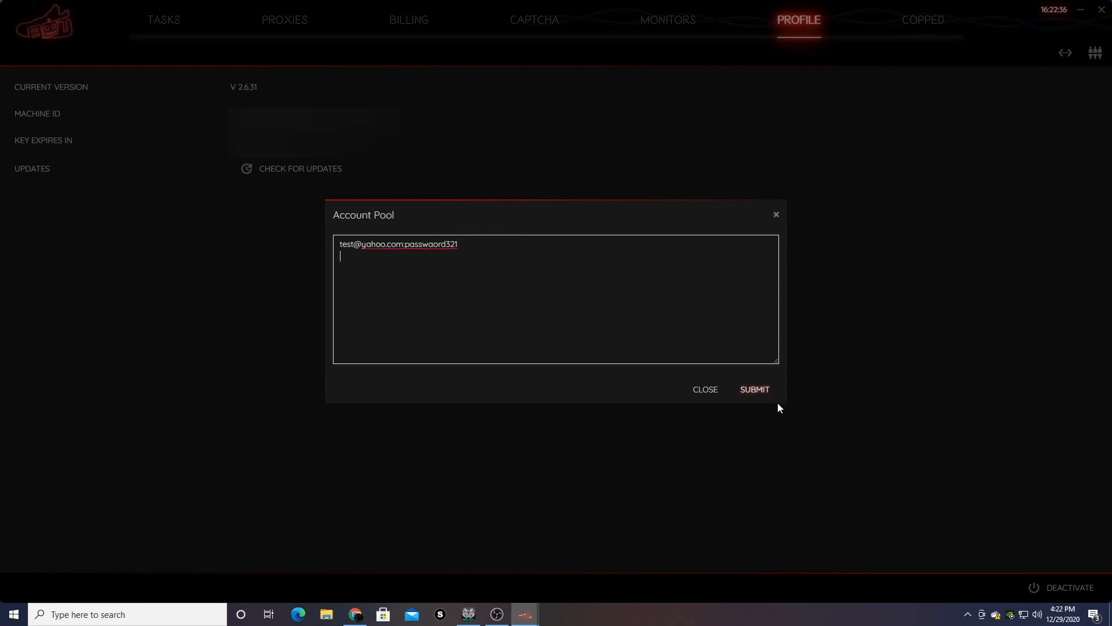
{"action": "left_click", "coordinate": [777, 214]}
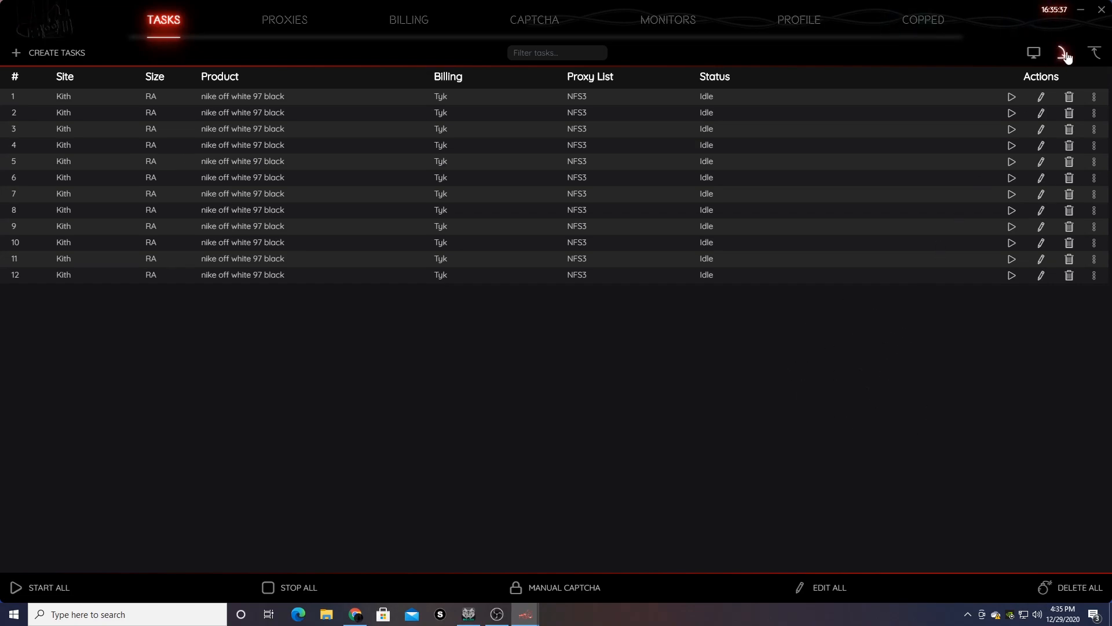
- Export the 12 Kith tasks to a JSON file named 'nike off task'
{"action": "left_click", "coordinate": [1092, 54]}
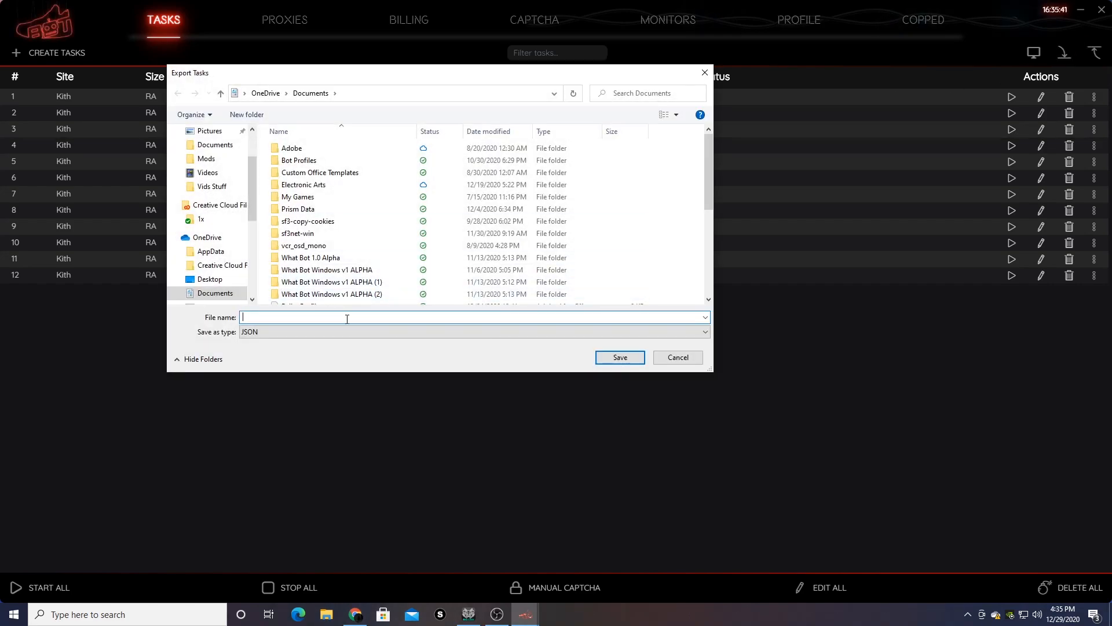
{"action": "type", "text": "nike off task"}
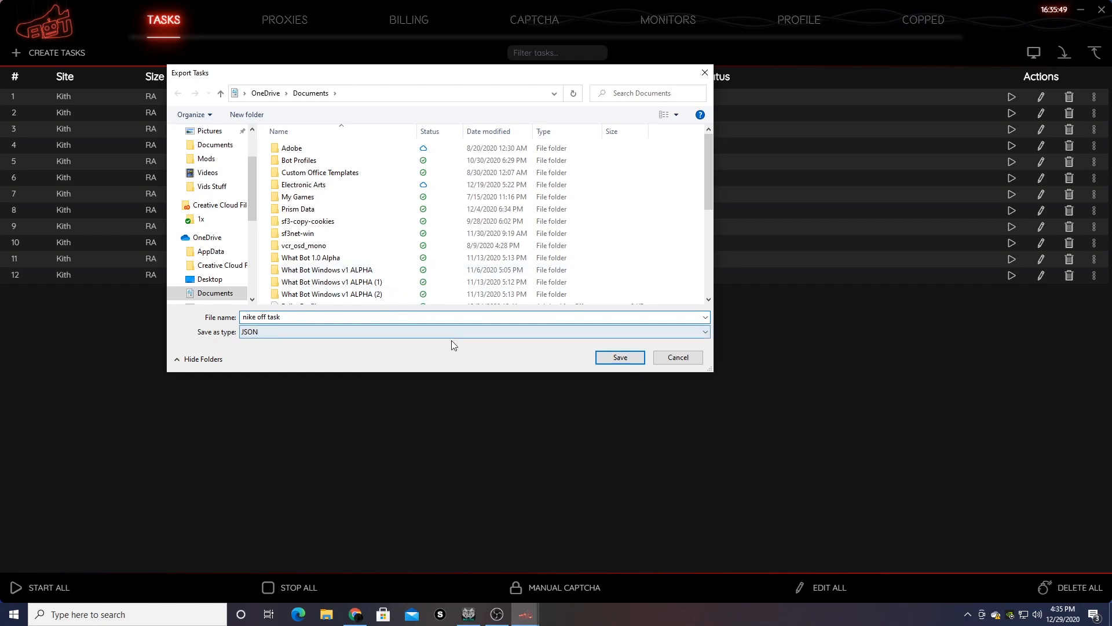
{"action": "left_click", "coordinate": [626, 359]}
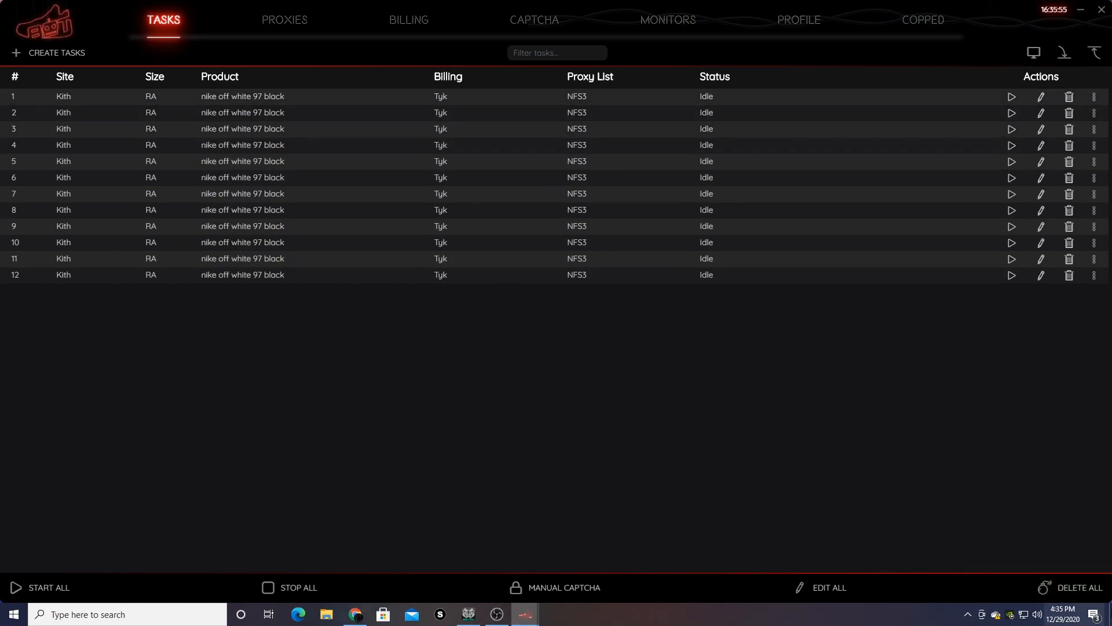
{"action": "left_click", "coordinate": [1097, 598]}
- Confirm deleting all 12 tasks, then import them back from nike off task.json
{"action": "left_click", "coordinate": [639, 303]}
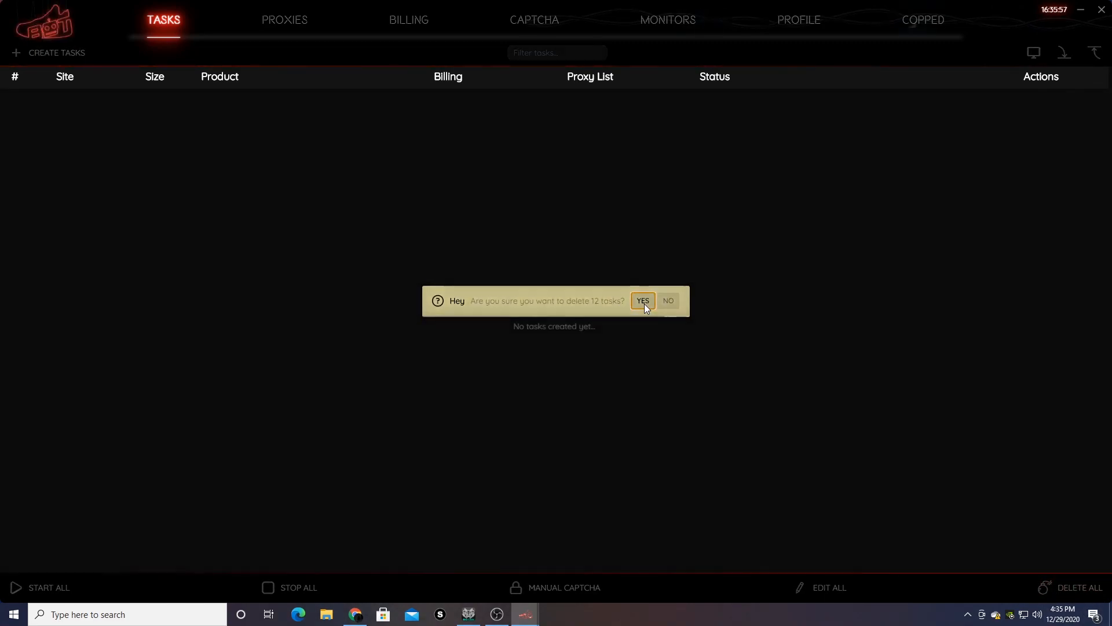
{"action": "left_click", "coordinate": [1065, 55]}
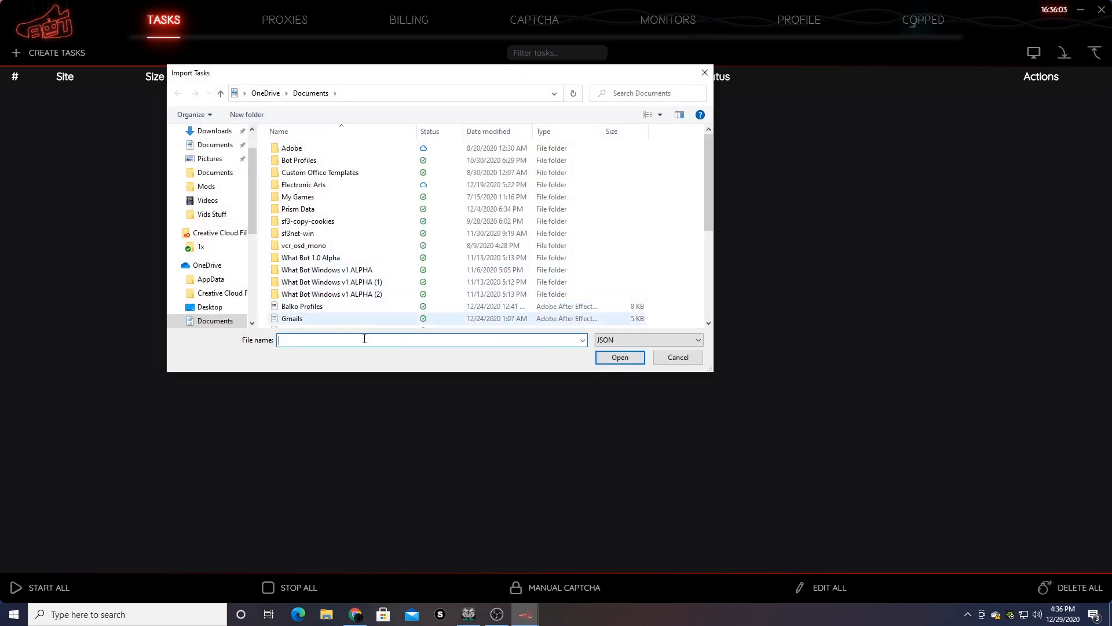
{"action": "type", "text": "nik"}
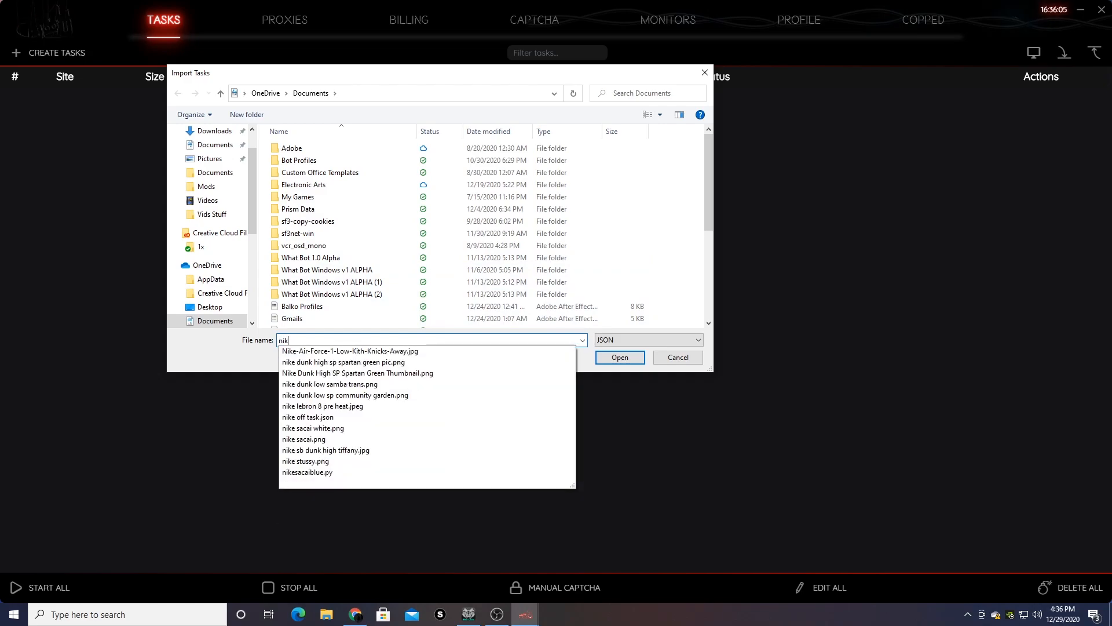
{"action": "type", "text": "e off"}
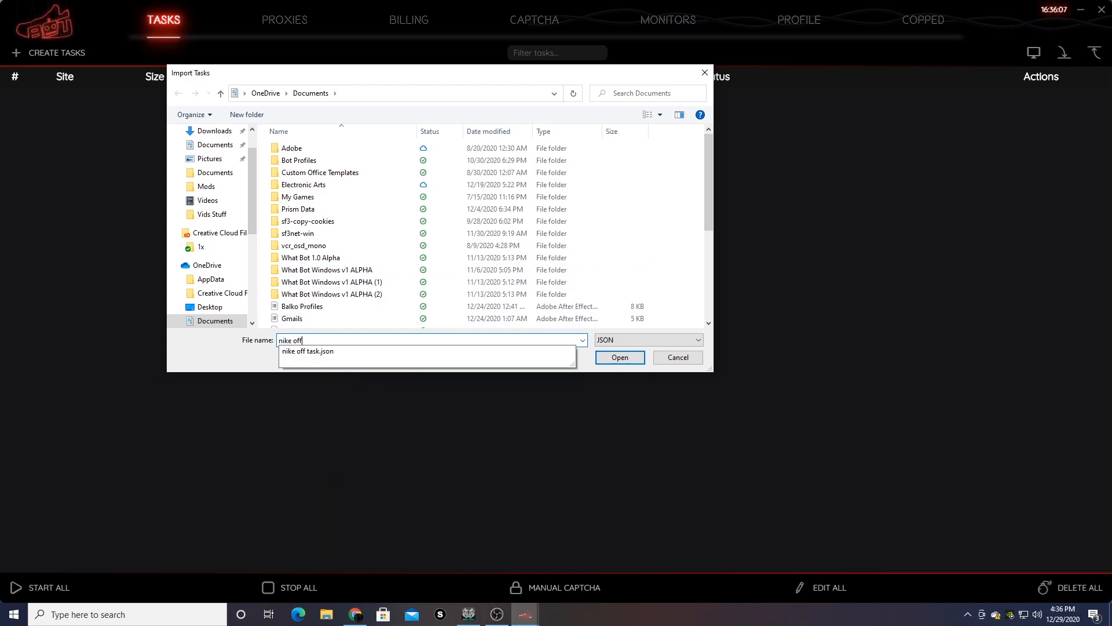
{"action": "left_click", "coordinate": [551, 352]}
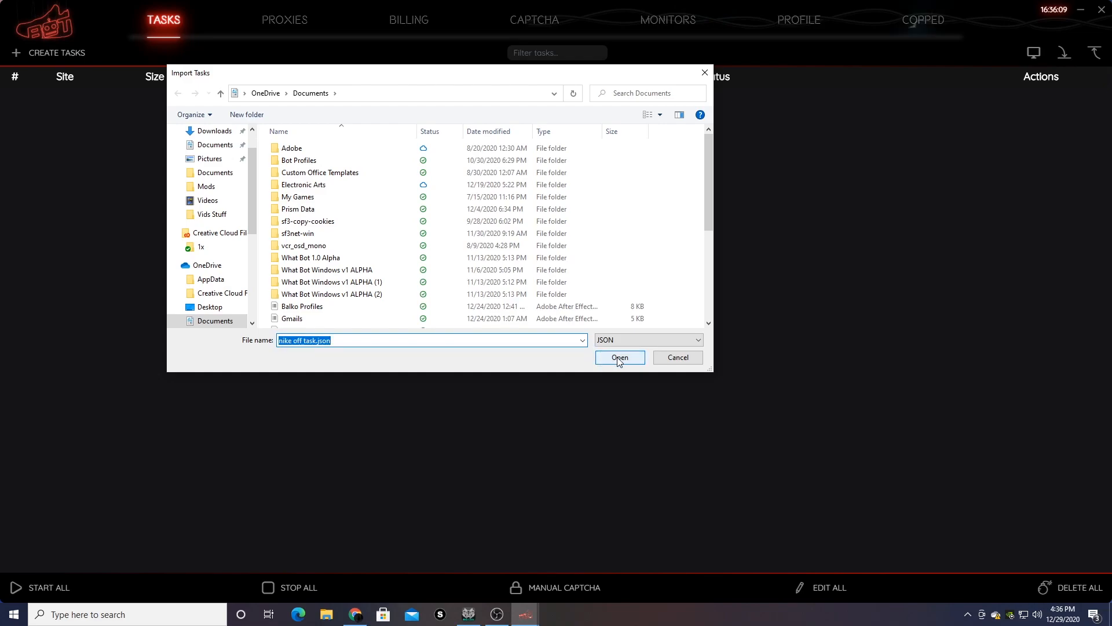
{"action": "left_click", "coordinate": [618, 357]}
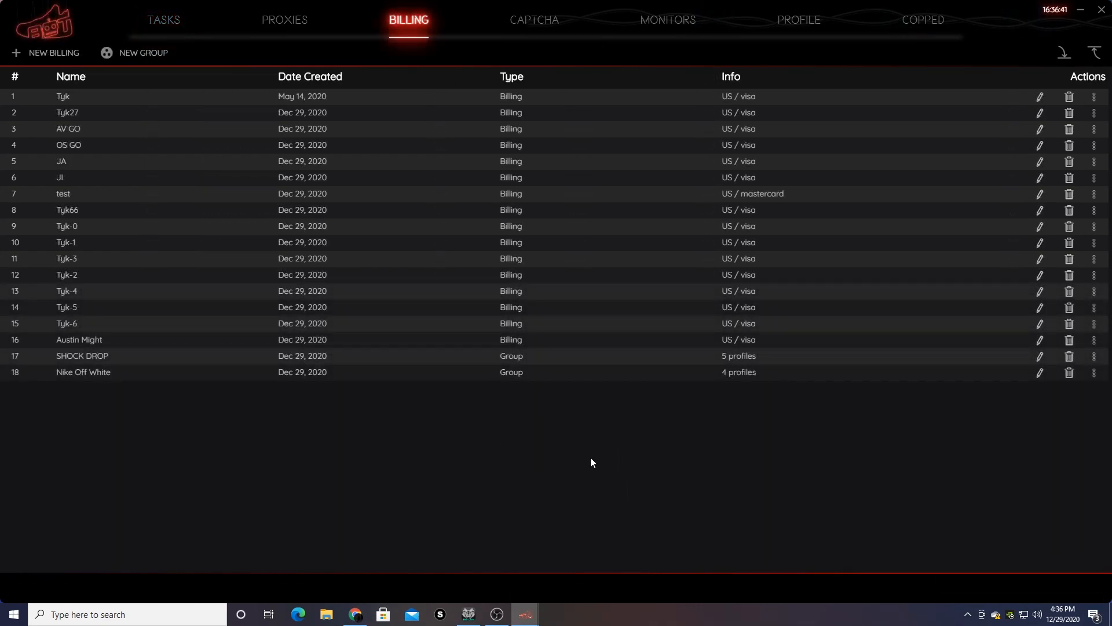
- Save the billing profiles and groups export as 'nsb prof' in Documents
{"action": "left_click", "coordinate": [1094, 52]}
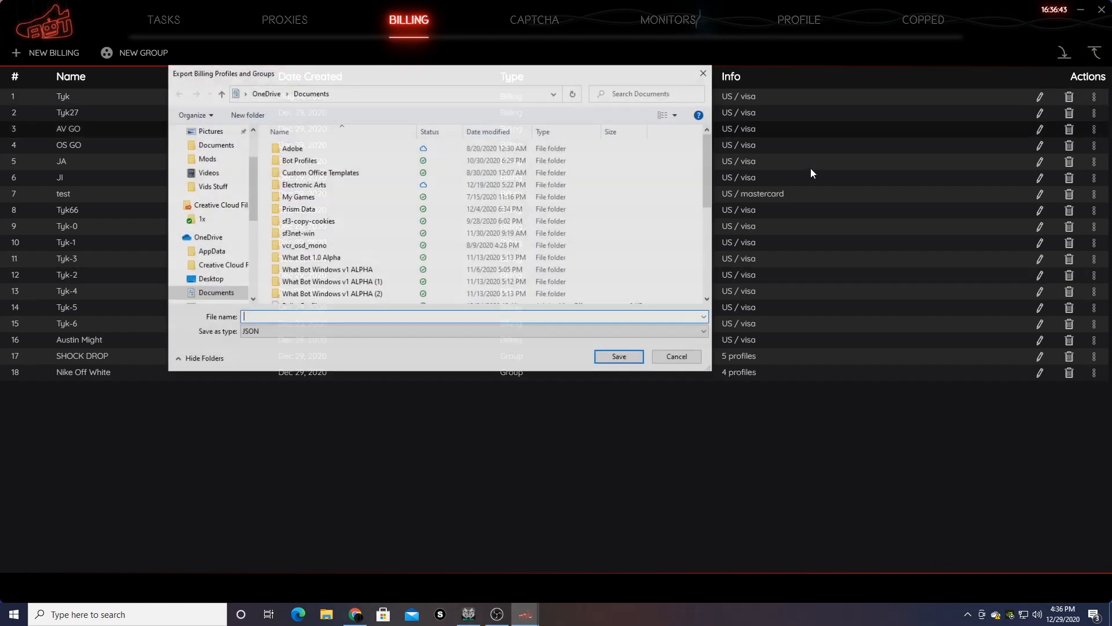
{"action": "type", "text": "ns"}
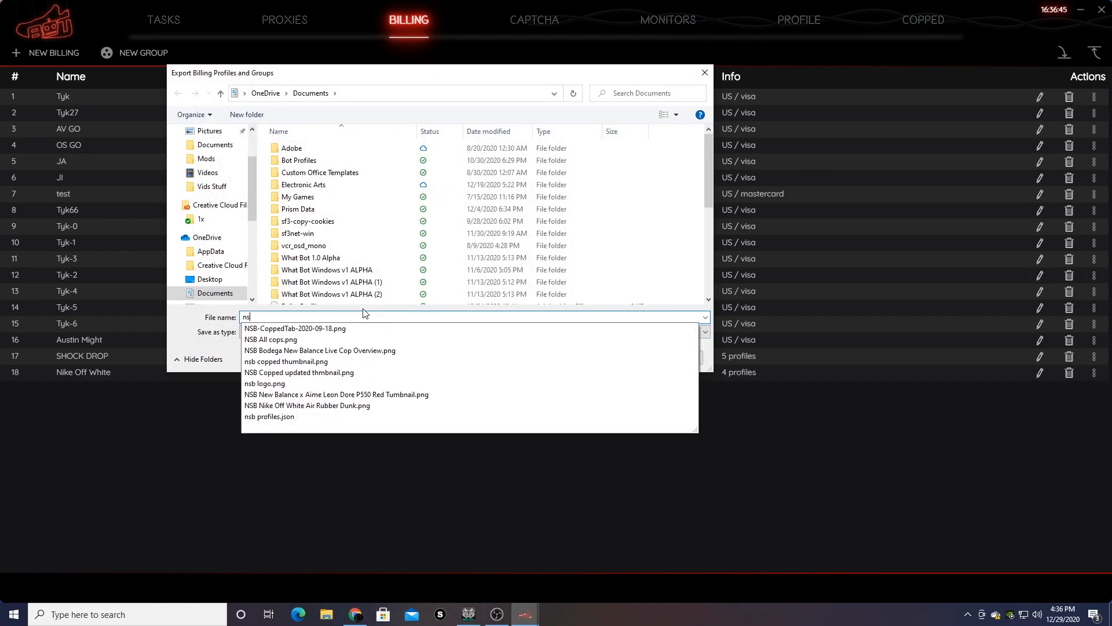
{"action": "type", "text": "b prof"}
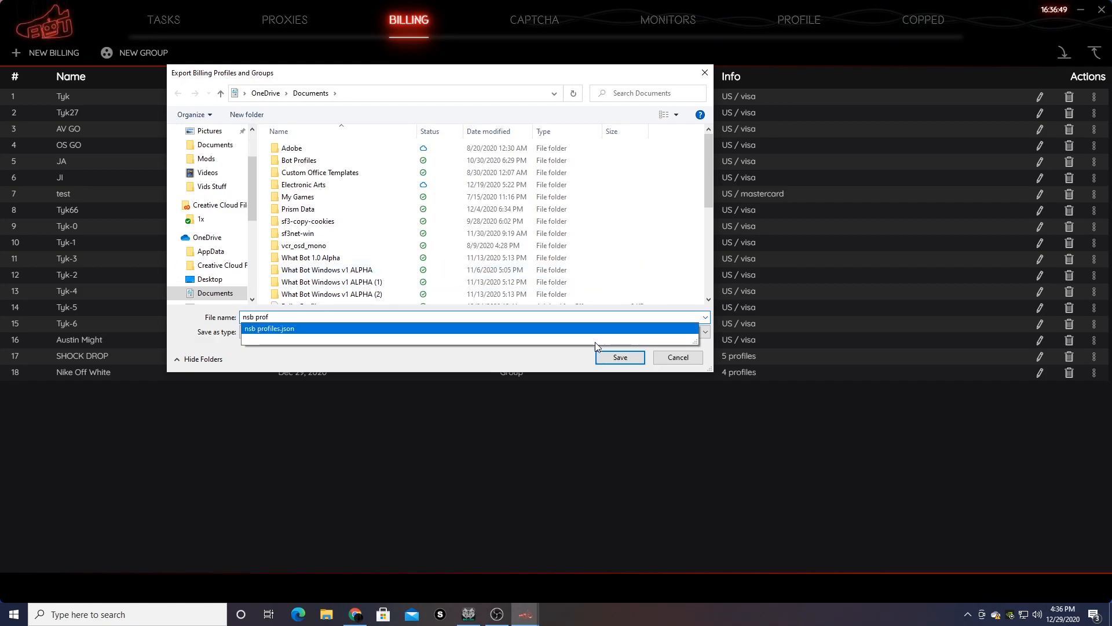
{"action": "left_click", "coordinate": [595, 331]}
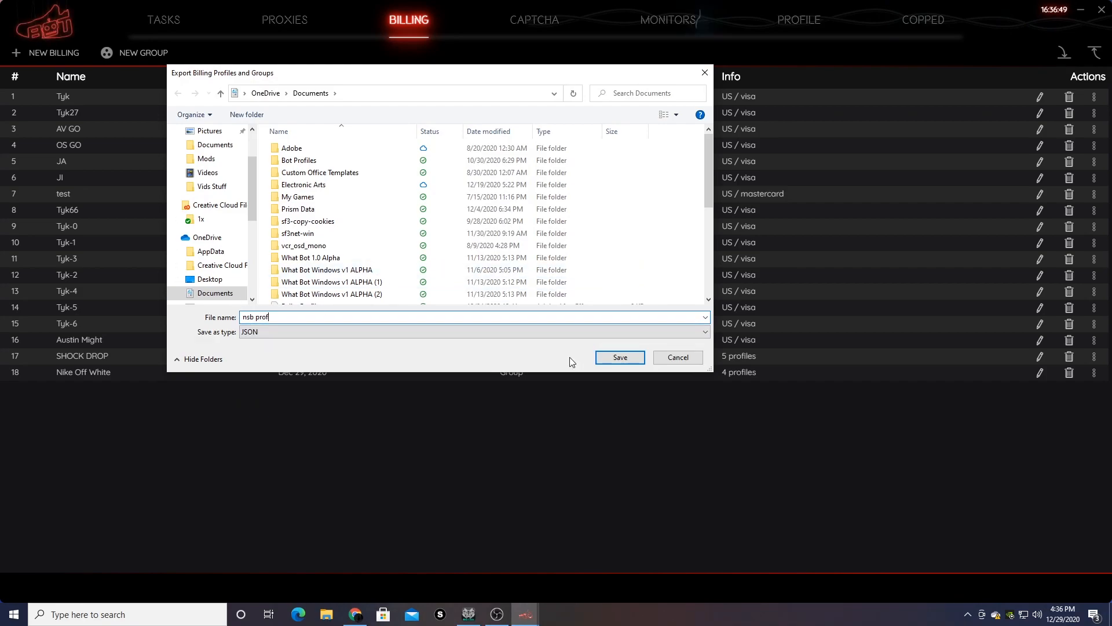
{"action": "left_click", "coordinate": [613, 358]}
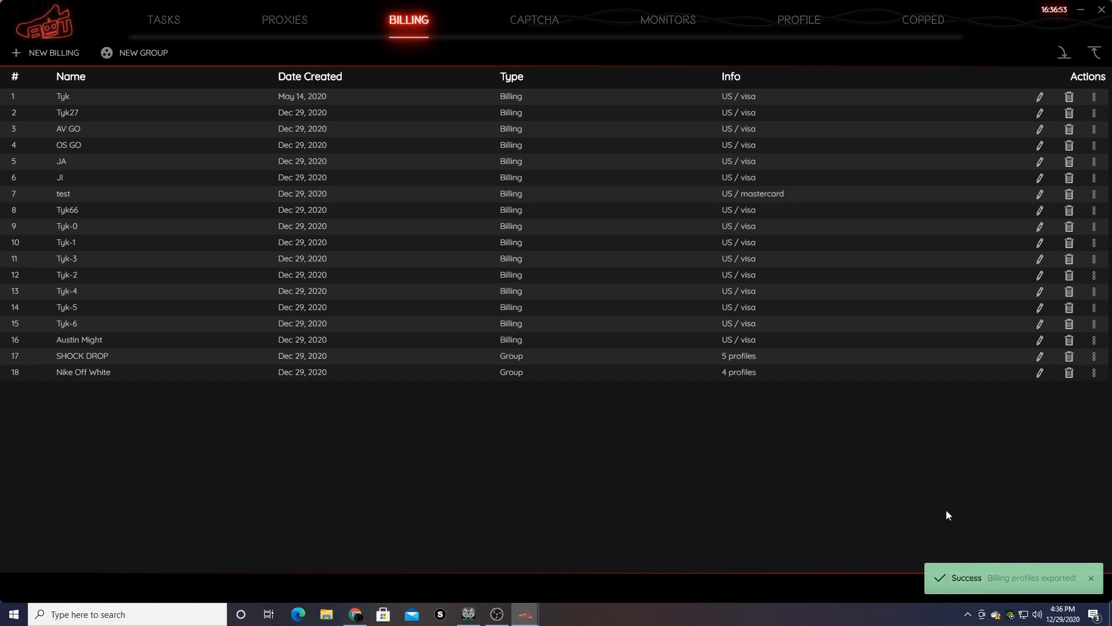
- Delete every billing profile from the list except Tyk
{"action": "left_click", "coordinate": [1069, 113]}
{"action": "left_click", "coordinate": [1070, 134]}
{"action": "left_click", "coordinate": [1070, 194]}
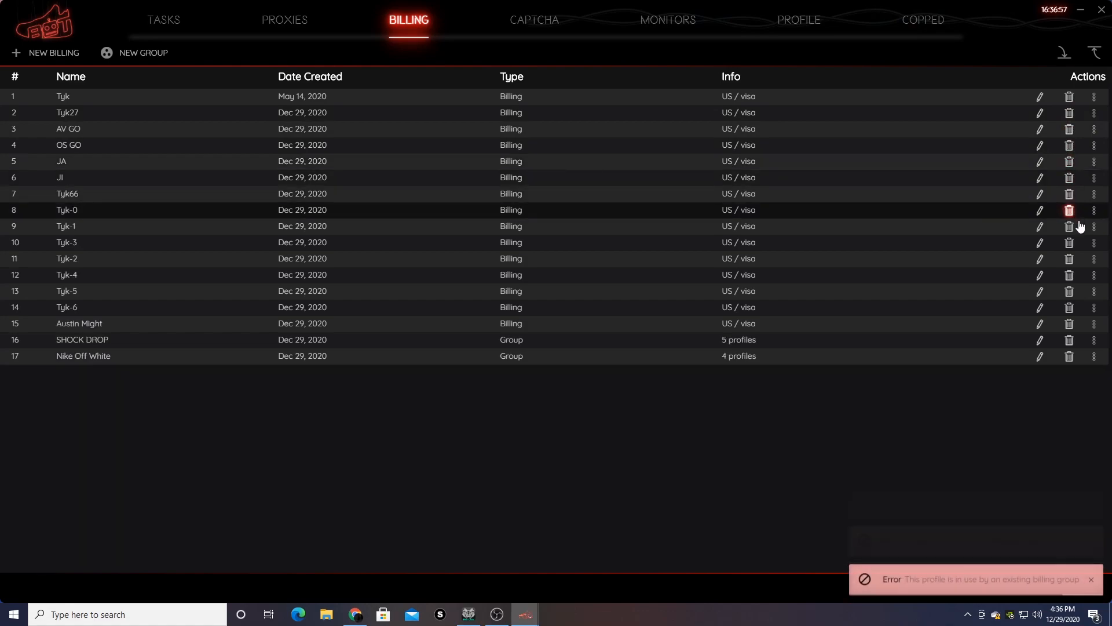
{"action": "left_click", "coordinate": [1072, 212]}
{"action": "left_click", "coordinate": [1072, 227]}
{"action": "left_click", "coordinate": [1072, 259]}
{"action": "double_click", "coordinate": [1072, 276]}
{"action": "left_click", "coordinate": [1071, 275]}
{"action": "left_click", "coordinate": [1070, 259]}
{"action": "left_click", "coordinate": [1070, 244]}
{"action": "left_click", "coordinate": [1070, 211]}
{"action": "left_click", "coordinate": [1070, 194]}
{"action": "left_click", "coordinate": [1070, 179]}
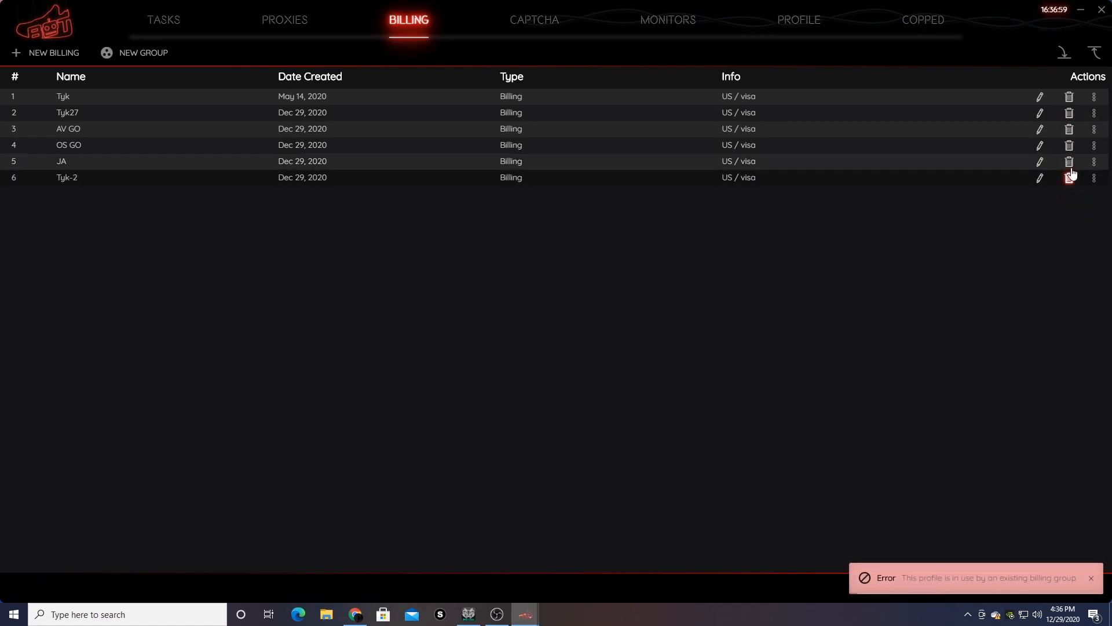
{"action": "left_click", "coordinate": [1070, 162]}
{"action": "double_click", "coordinate": [1071, 144]}
{"action": "left_click", "coordinate": [1071, 128]}
{"action": "left_click", "coordinate": [1070, 112]}
{"action": "left_click", "coordinate": [1069, 97]}
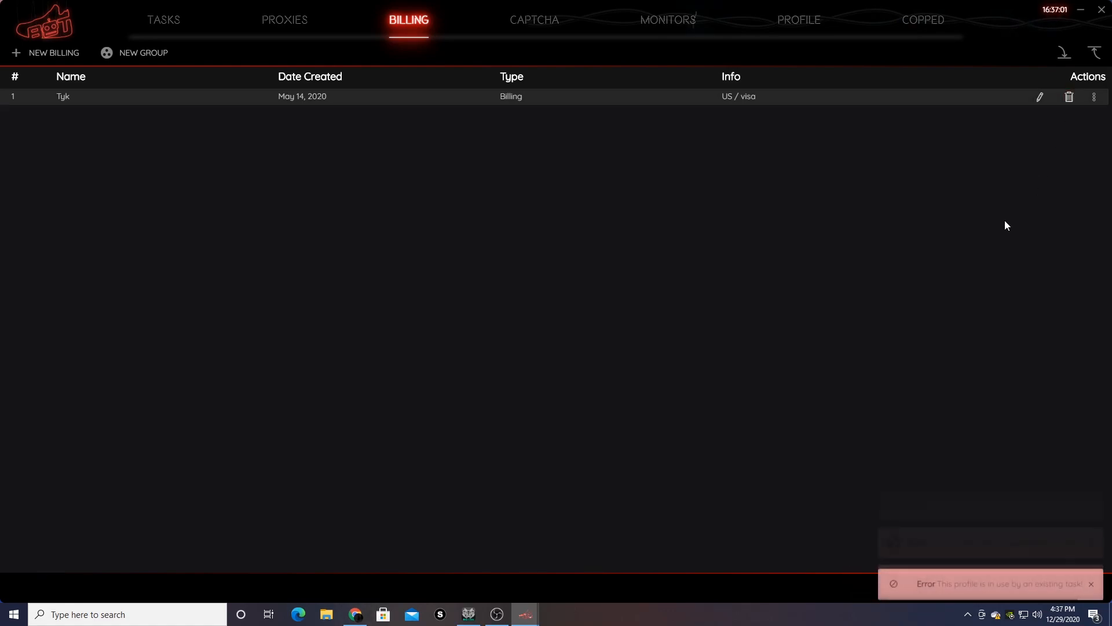
- Re-import the billing profiles and groups from nsb prof.json
{"action": "left_click", "coordinate": [1063, 54]}
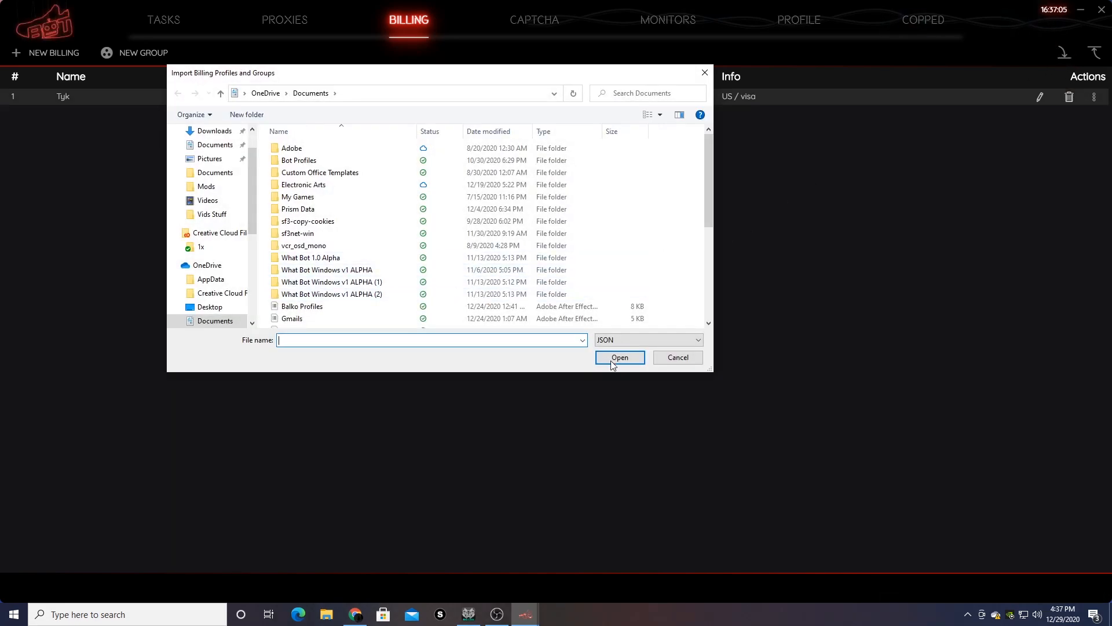
{"action": "type", "text": "nsb"}
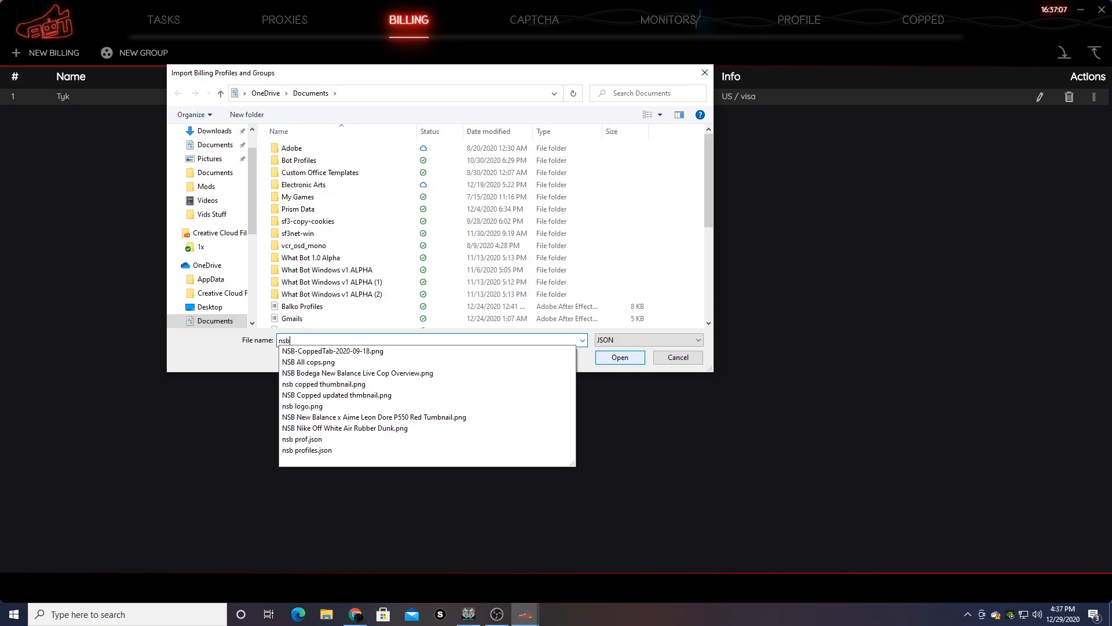
{"action": "left_click", "coordinate": [446, 439]}
{"action": "left_click", "coordinate": [619, 357]}
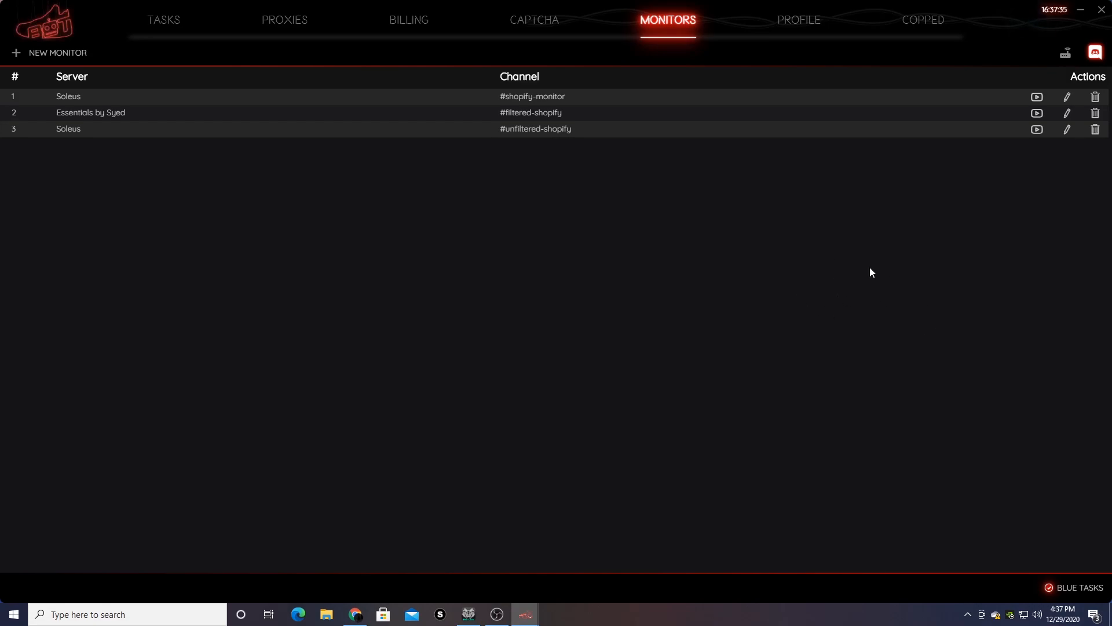
{"action": "left_click", "coordinate": [1037, 97]}
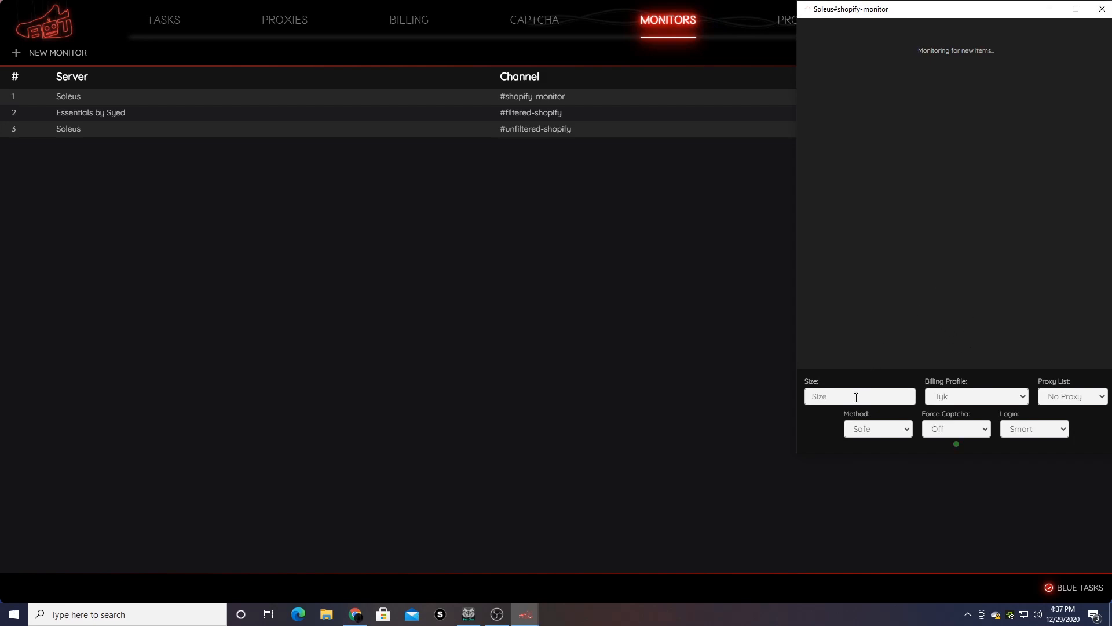
{"action": "left_click", "coordinate": [955, 397]}
{"action": "left_click", "coordinate": [867, 347]}
{"action": "left_click", "coordinate": [1077, 396]}
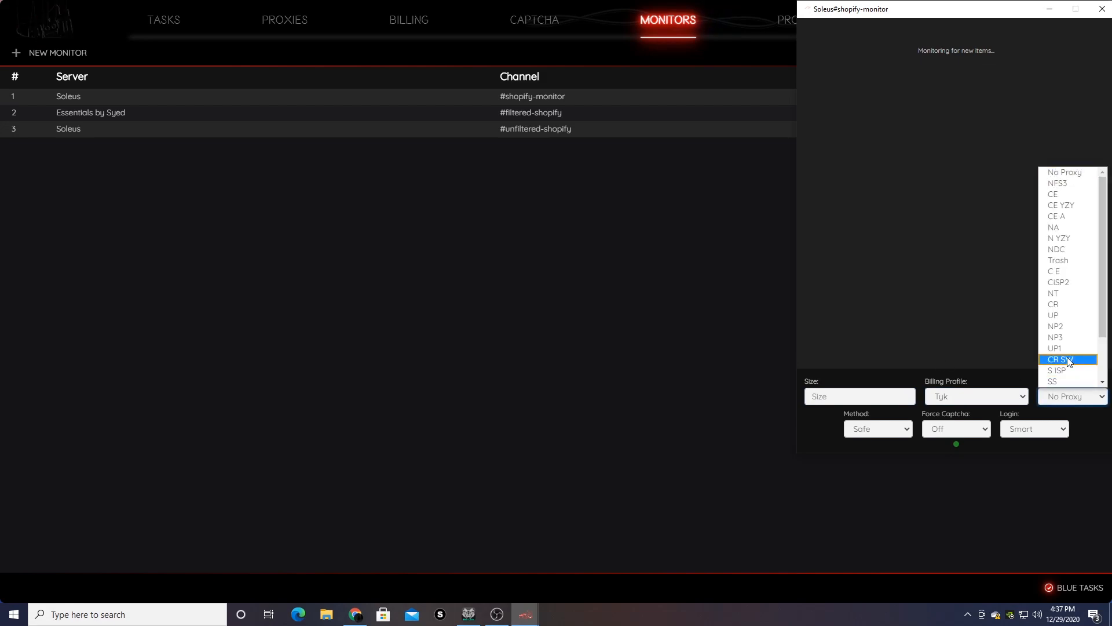
{"action": "left_click", "coordinate": [864, 322]}
{"action": "left_click", "coordinate": [876, 428]}
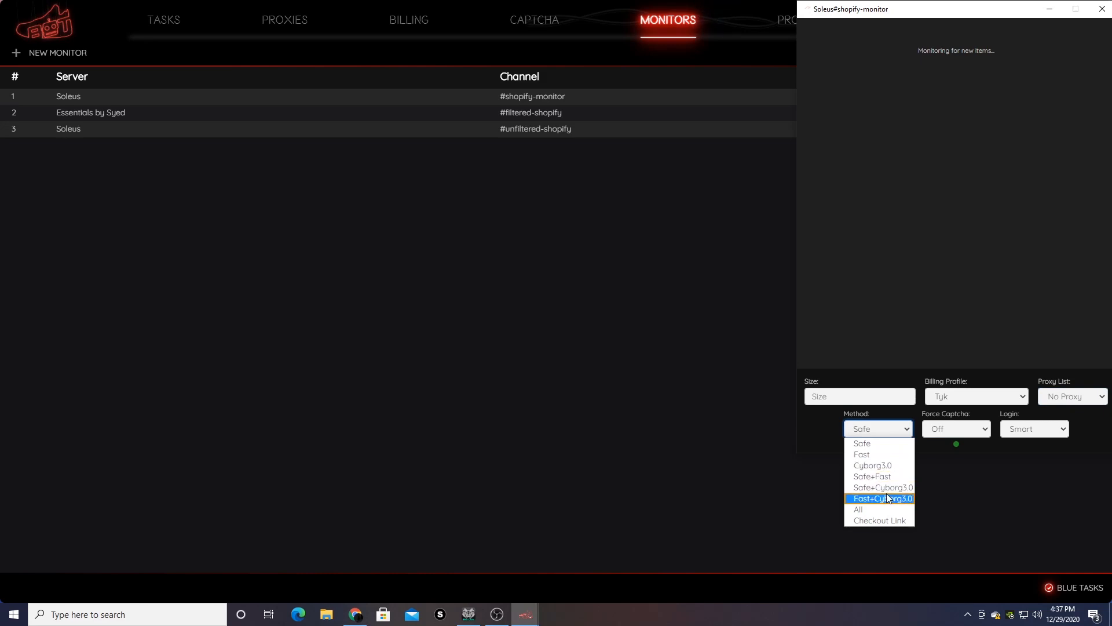
{"action": "left_click", "coordinate": [869, 307]}
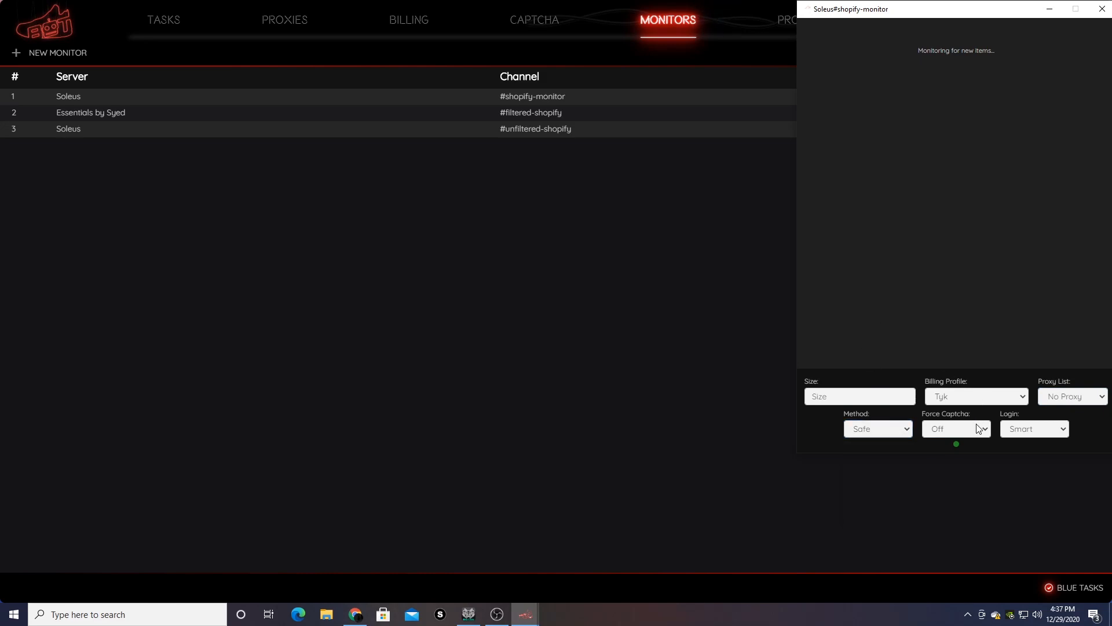
{"action": "left_click", "coordinate": [958, 426]}
{"action": "left_click", "coordinate": [930, 312]}
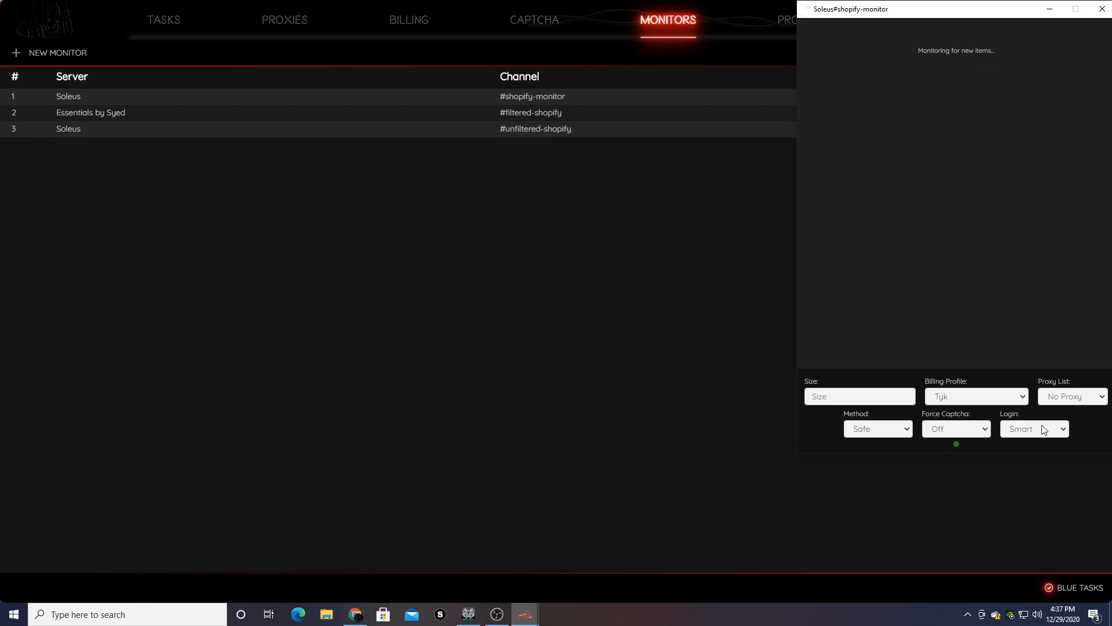
{"action": "left_click_drag", "start_coordinate": [937, 10], "coordinate": [802, 10]}
{"action": "left_click", "coordinate": [967, 10]}
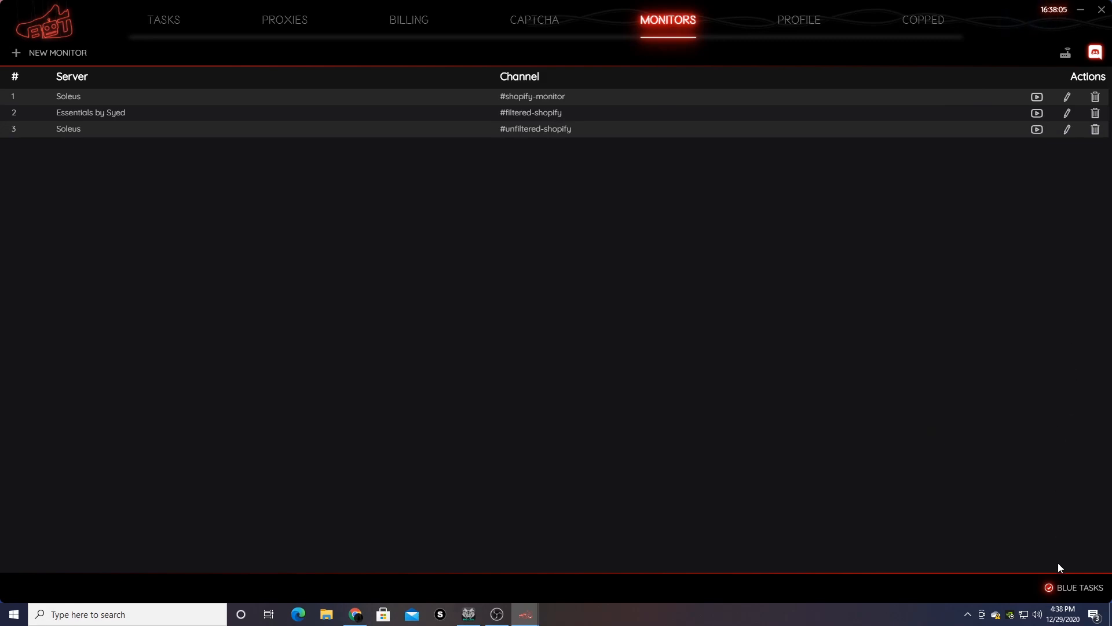
- Toggle Blue Tasks off and on, then set Kith task 1's site to 'All (autocreate…)' and submit without a size
{"action": "left_click", "coordinate": [1076, 586]}
{"action": "left_click", "coordinate": [1076, 587]}
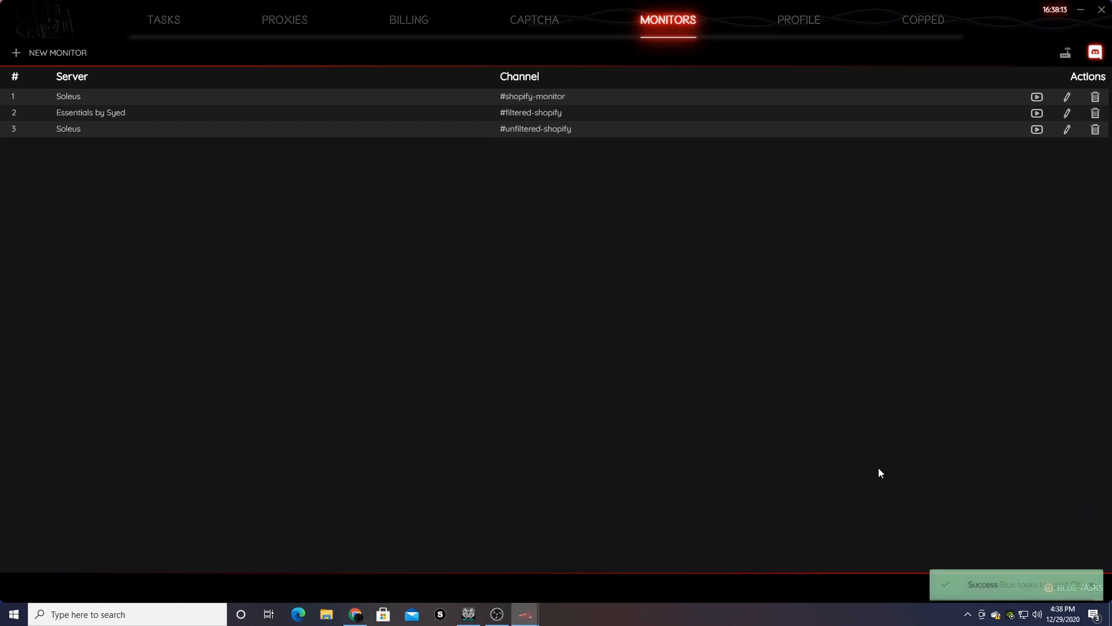
{"action": "left_click", "coordinate": [174, 23]}
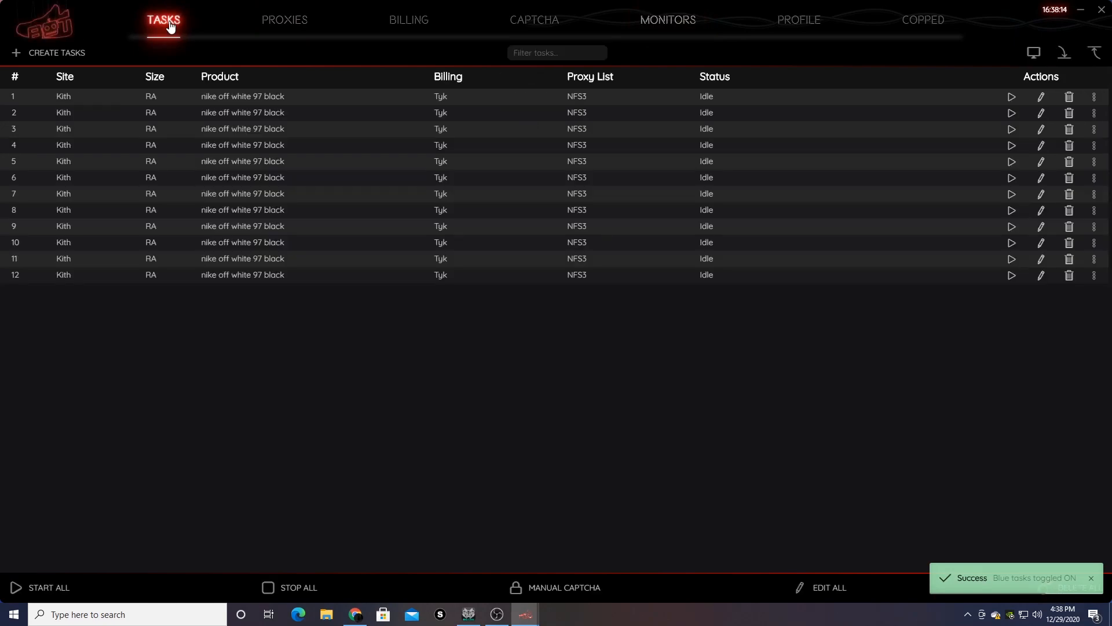
{"action": "left_click", "coordinate": [1041, 97]}
{"action": "left_click", "coordinate": [384, 230]}
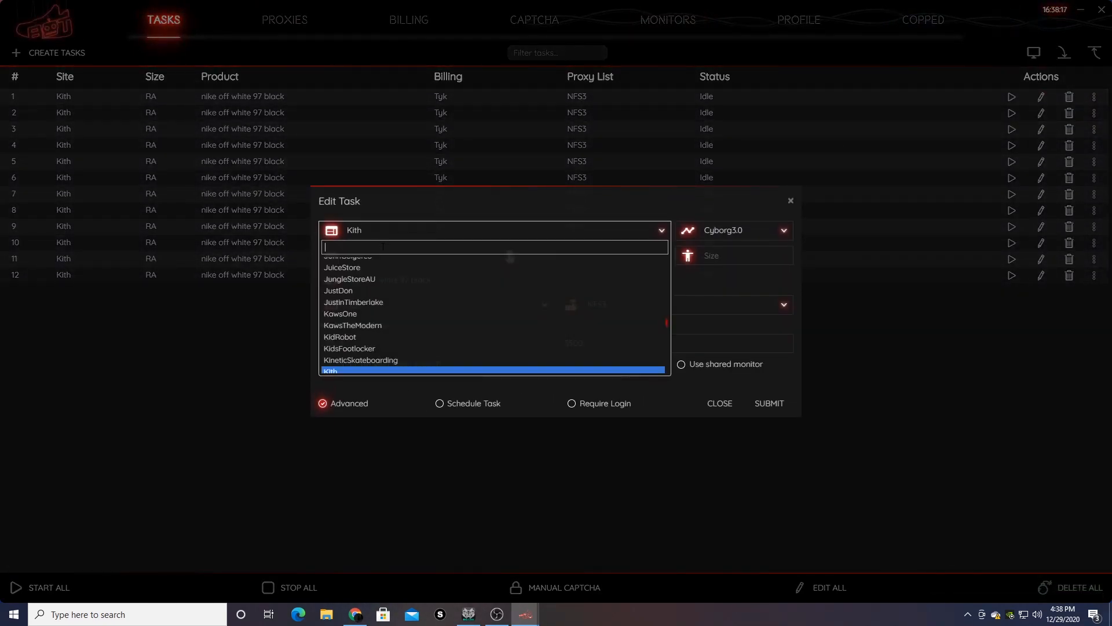
{"action": "type", "text": "all"}
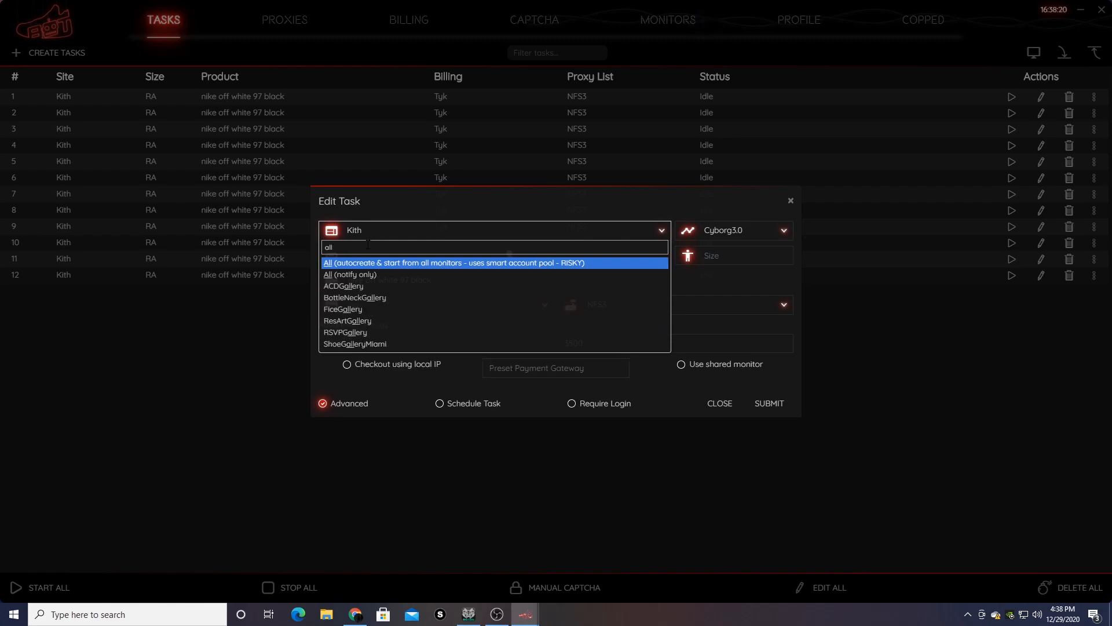
{"action": "left_click", "coordinate": [362, 262]}
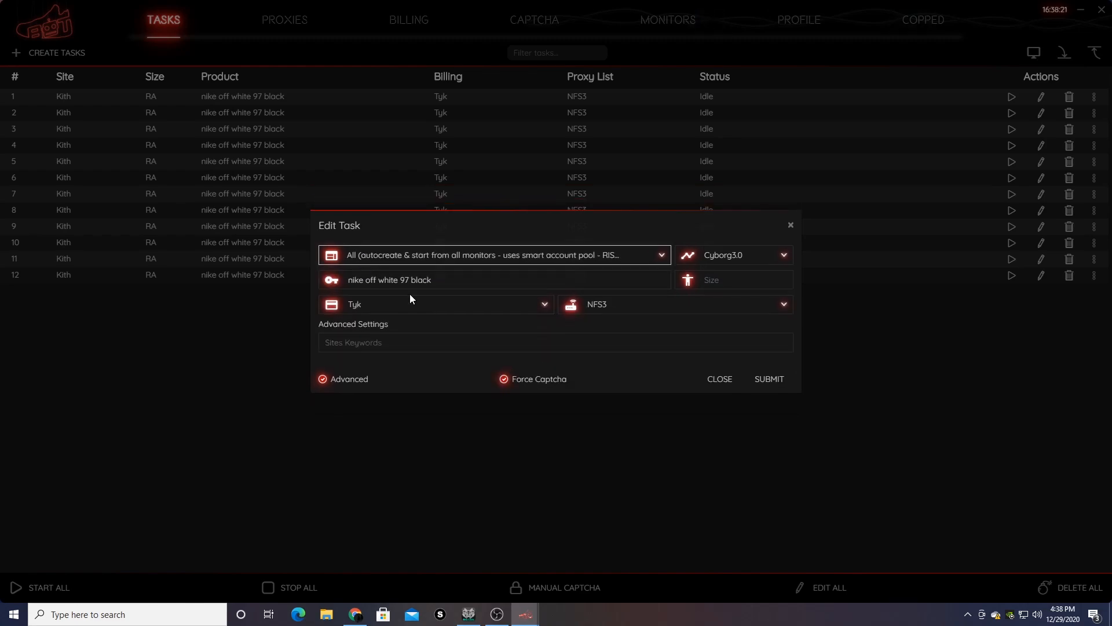
{"action": "left_click", "coordinate": [442, 283]}
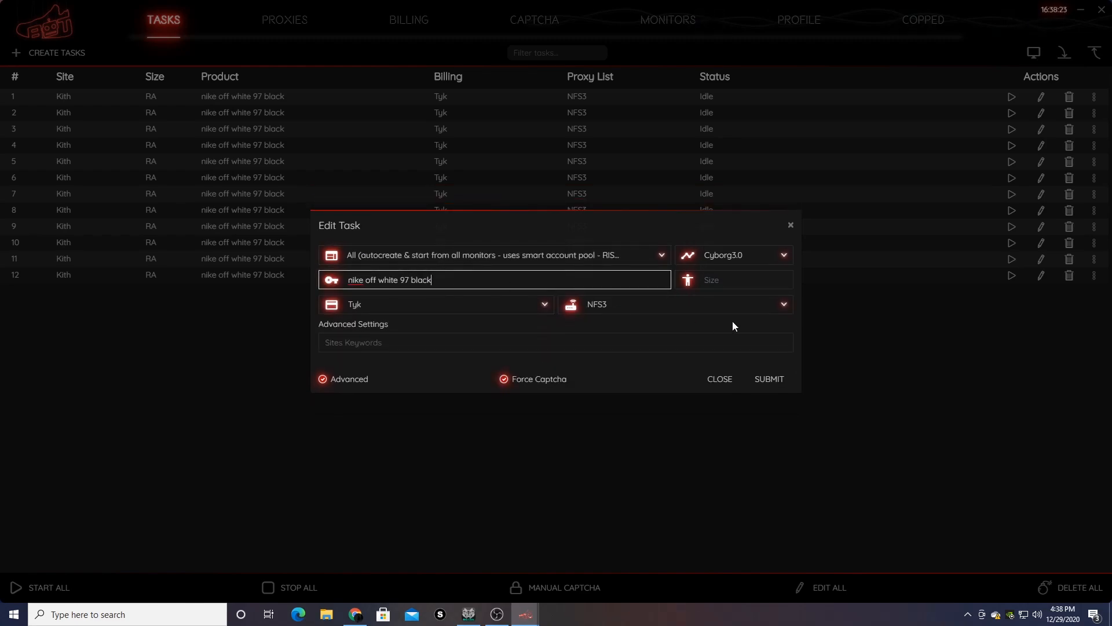
{"action": "left_click", "coordinate": [770, 380]}
{"action": "left_click", "coordinate": [704, 300]}
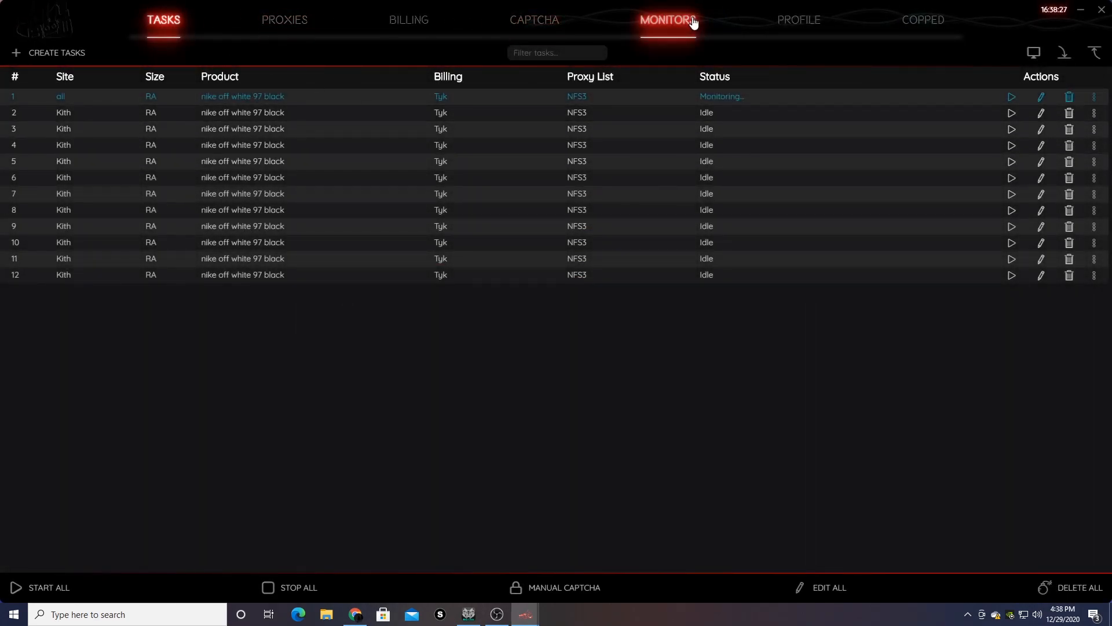
- Open the Soleus shopify-monitor window and move it to mid-screen
{"action": "left_click", "coordinate": [668, 20]}
{"action": "left_click", "coordinate": [1037, 97]}
{"action": "left_click", "coordinate": [164, 22]}
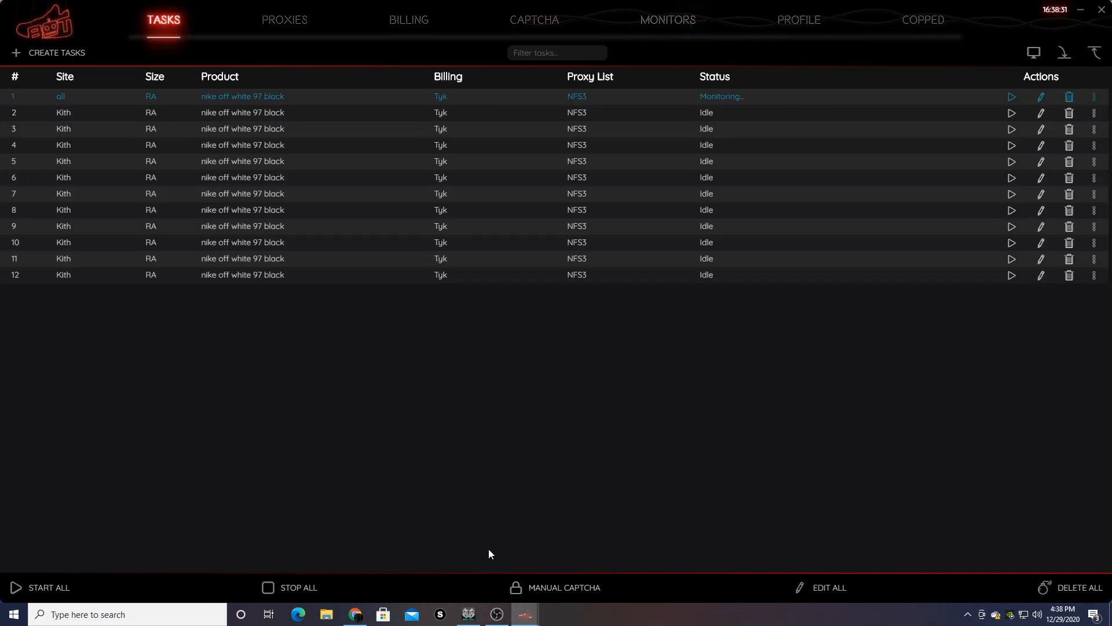
{"action": "mouse_move", "coordinate": [525, 613]}
{"action": "left_click", "coordinate": [646, 573]}
{"action": "left_click_drag", "start_coordinate": [957, 27], "coordinate": [570, 136]}
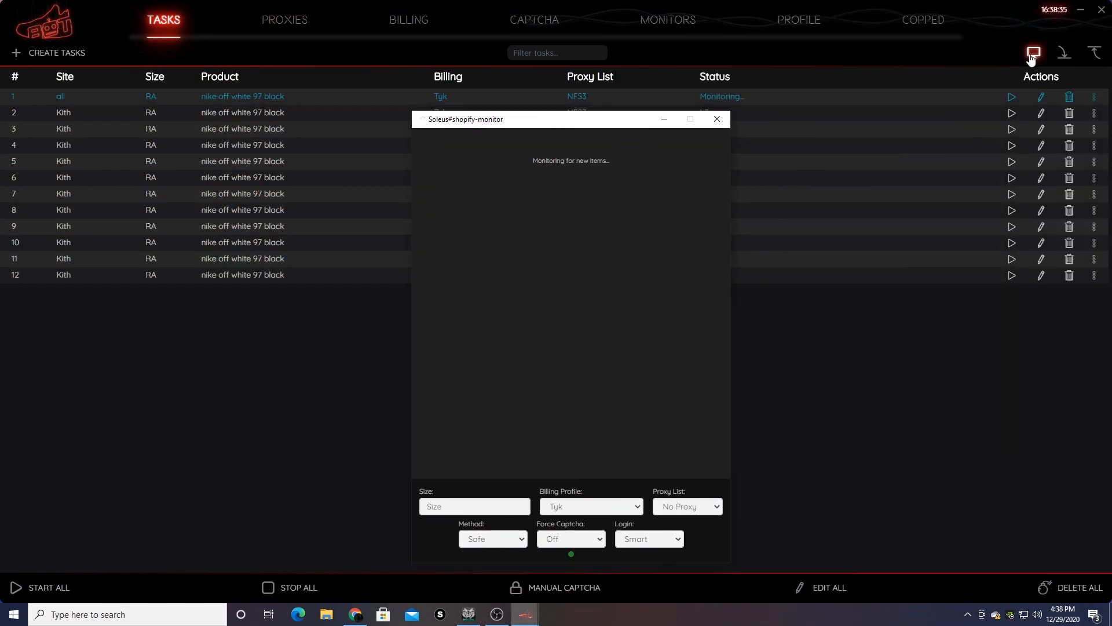
- Open the general all-site monitor window, arrange both monitor windows, and return to the task list
{"action": "left_click", "coordinate": [1031, 51]}
{"action": "left_click_drag", "start_coordinate": [913, 14], "coordinate": [901, 91]}
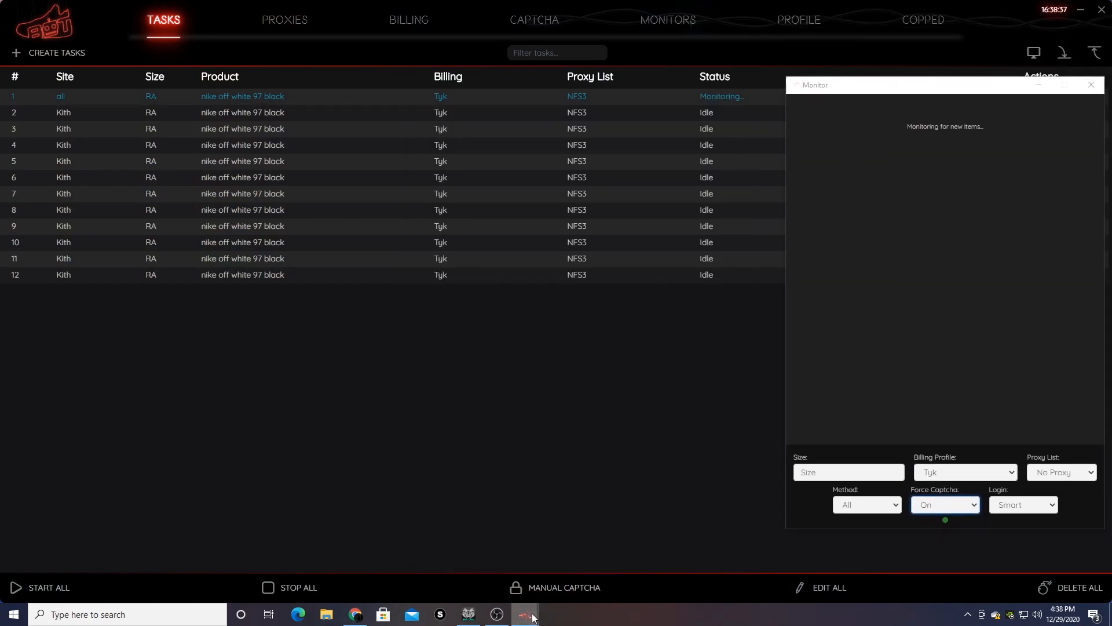
{"action": "mouse_move", "coordinate": [533, 611]}
{"action": "left_click", "coordinate": [630, 555]}
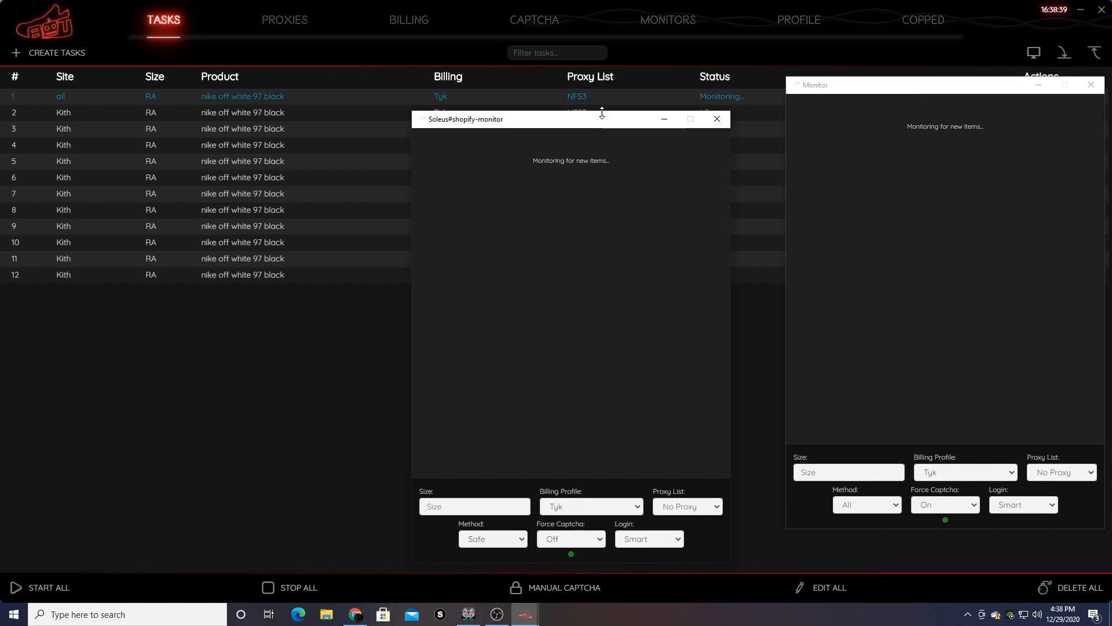
{"action": "left_click_drag", "start_coordinate": [606, 120], "coordinate": [643, 93]}
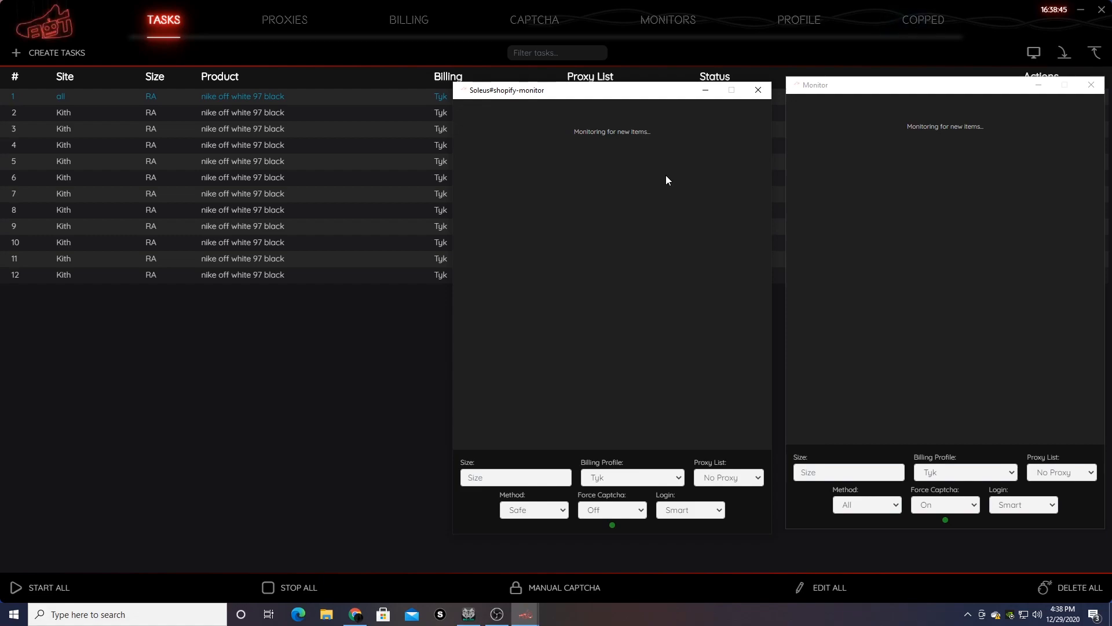
{"action": "left_click", "coordinate": [369, 98]}
{"action": "mouse_move", "coordinate": [804, 104]}
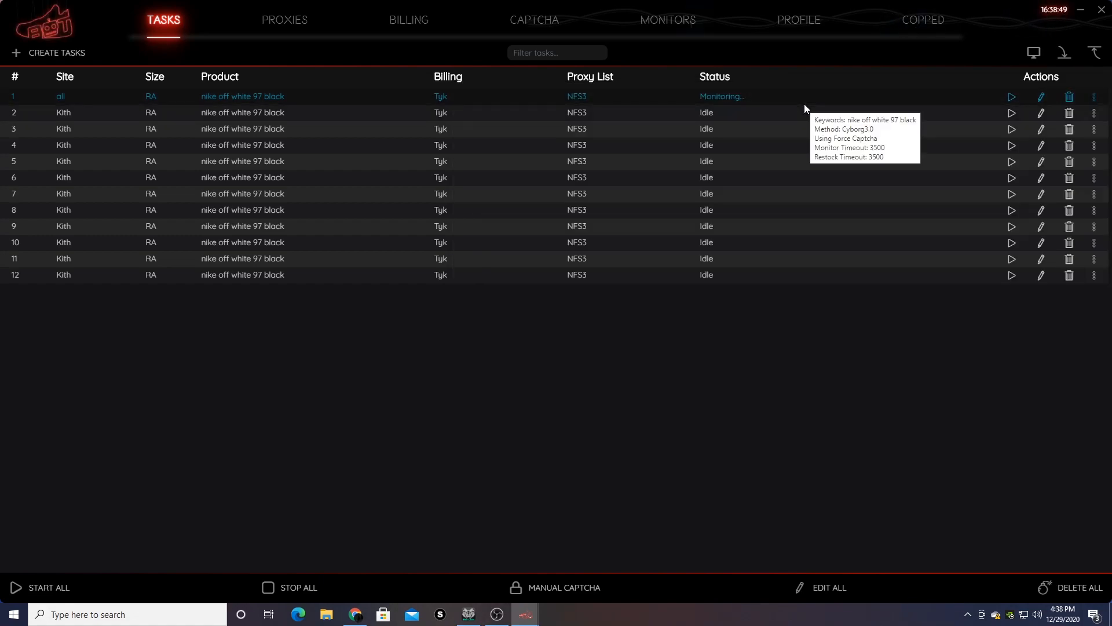